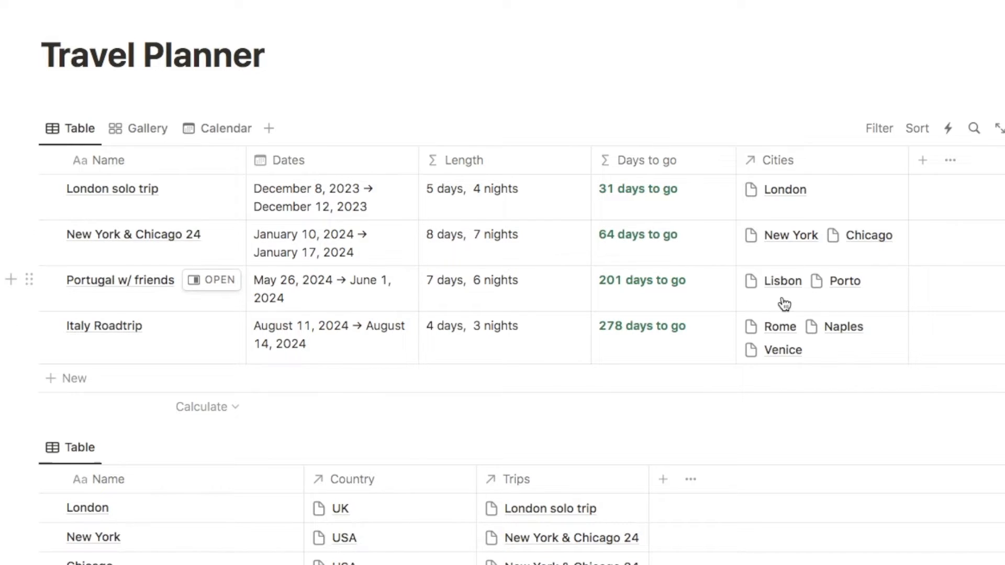
- Examine the trips, cities and countries tables on the Travel Planner page, and the styled Travel Planner dashboard with its menu and upcoming trips gallery
scroll(784, 304, "down", 5)
scroll(172, 302, "up", 3)
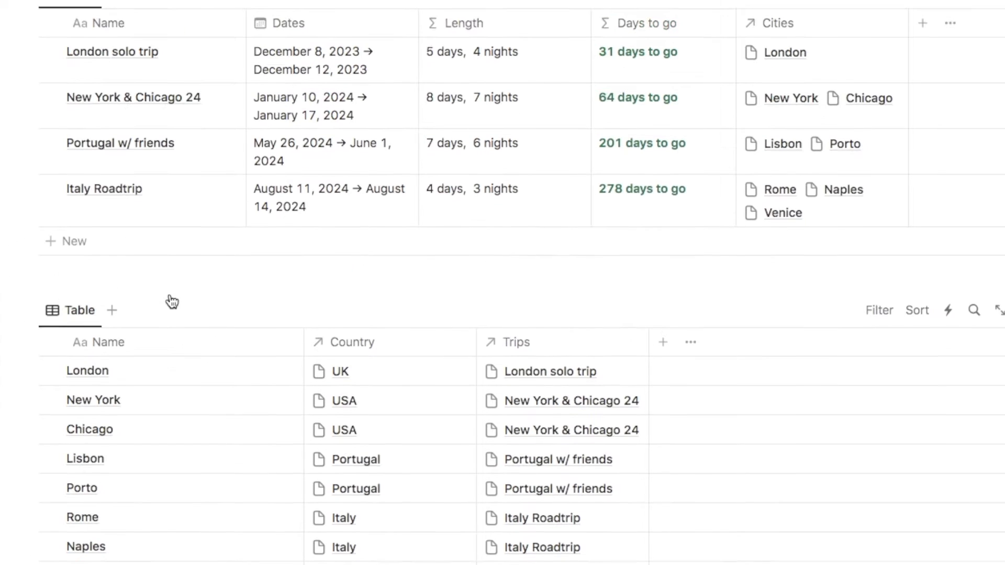
scroll(204, 416, "down", 2)
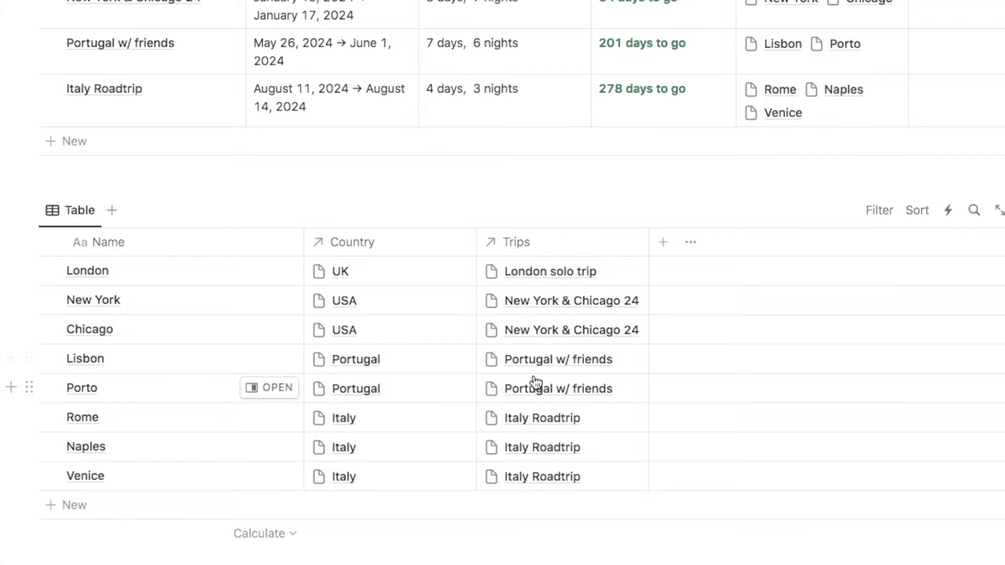
scroll(466, 389, "down", 6)
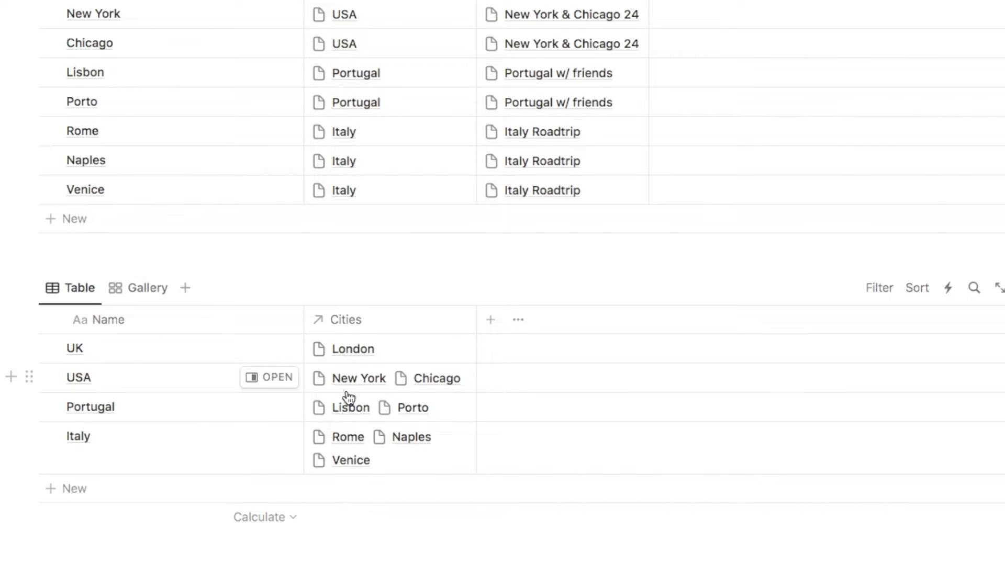
scroll(335, 396, "up", 1)
scroll(192, 457, "up", 10)
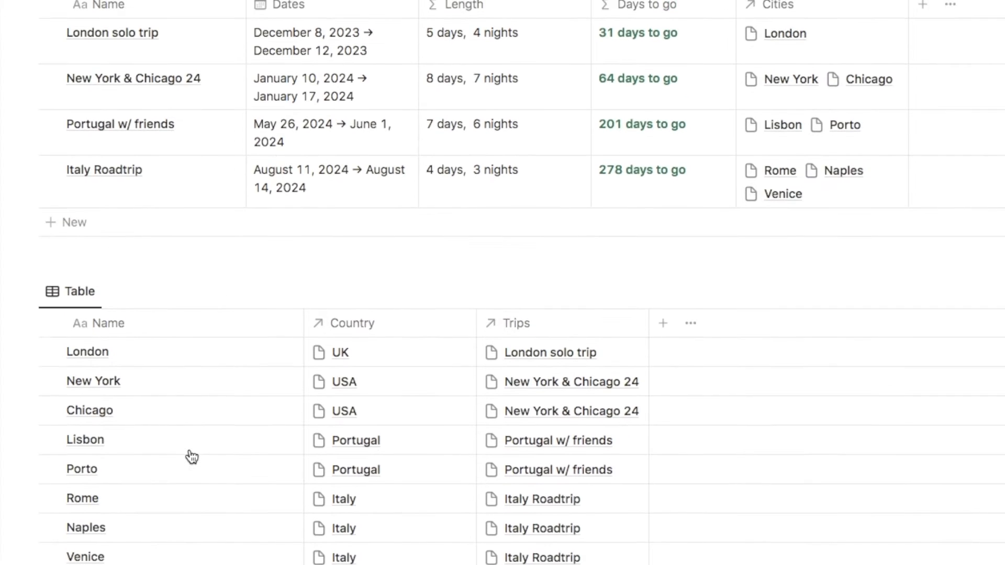
scroll(192, 457, "up", 1)
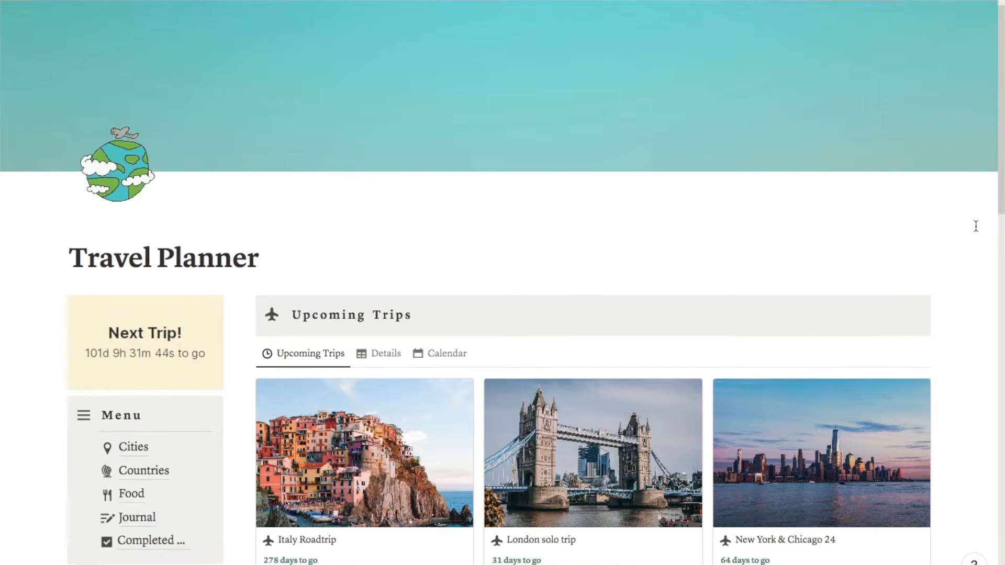
scroll(975, 226, "down", 5)
scroll(975, 226, "down", 7)
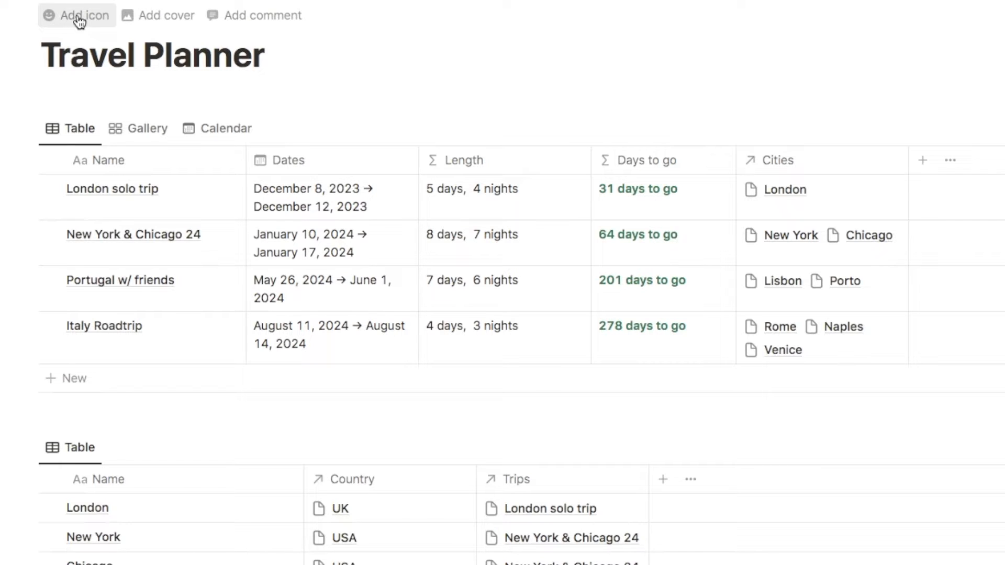
- Add an icon to the Travel Planner page and search the built-in icon set for "travel"
left_click(79, 18)
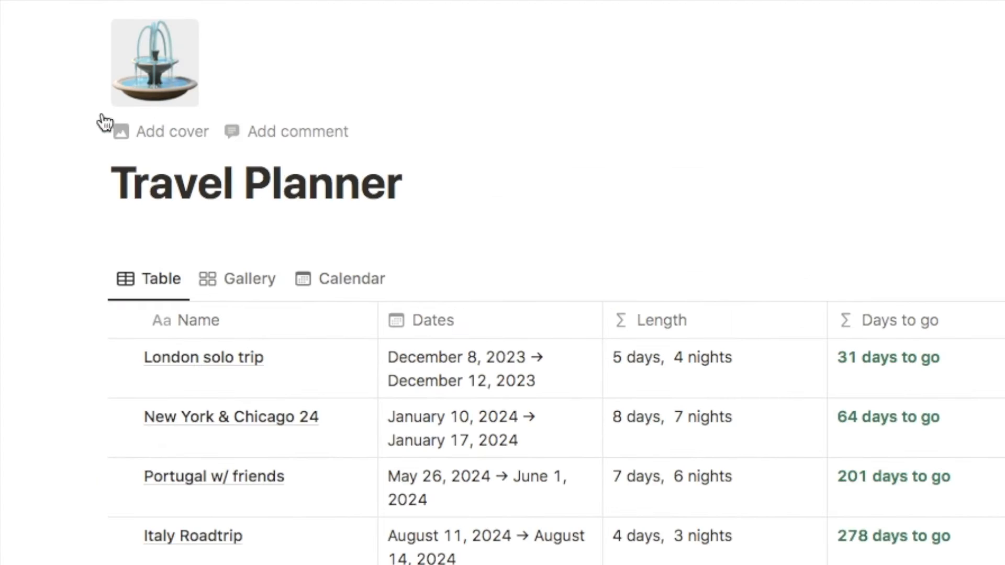
left_click(144, 70)
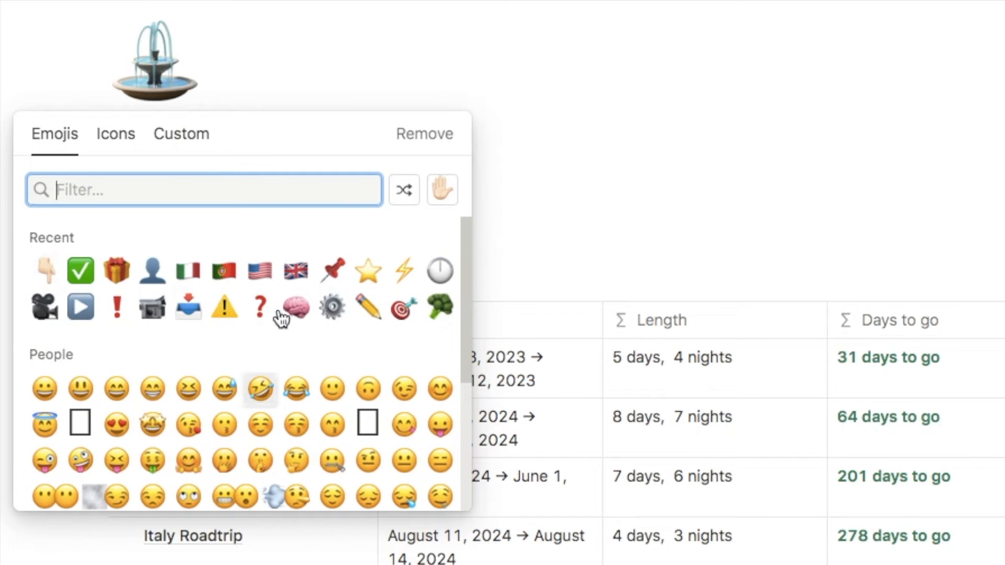
left_click(127, 144)
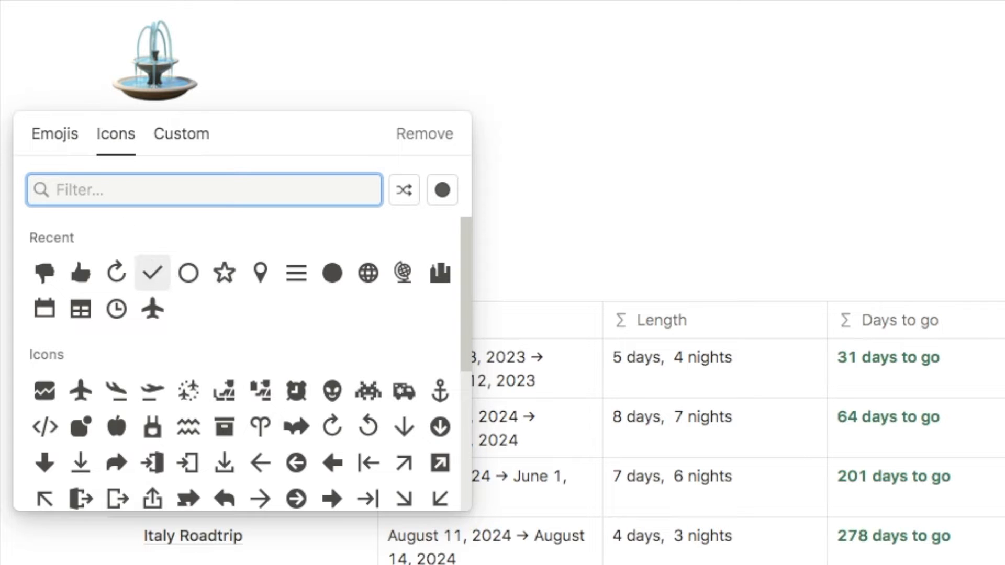
type("travel")
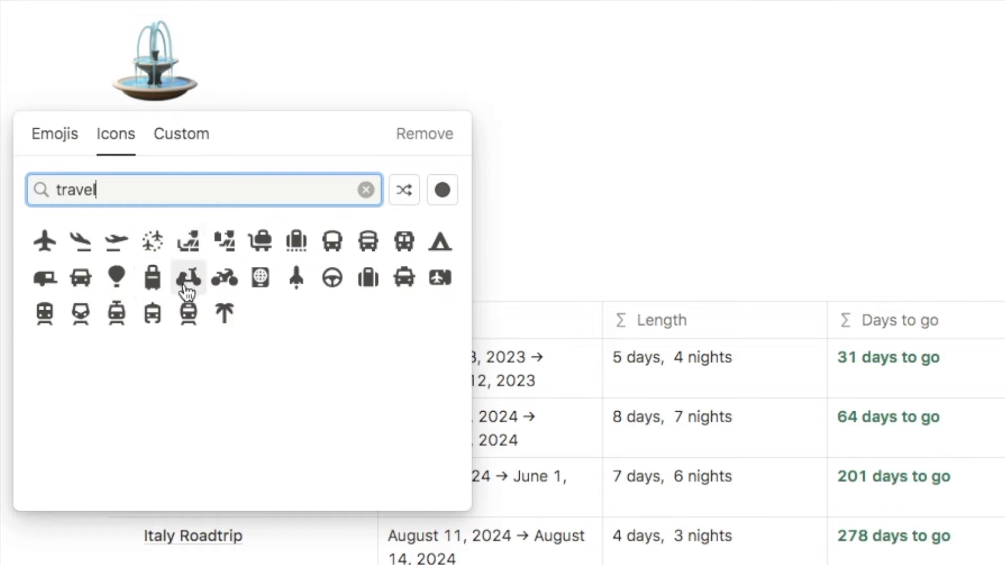
left_click(196, 141)
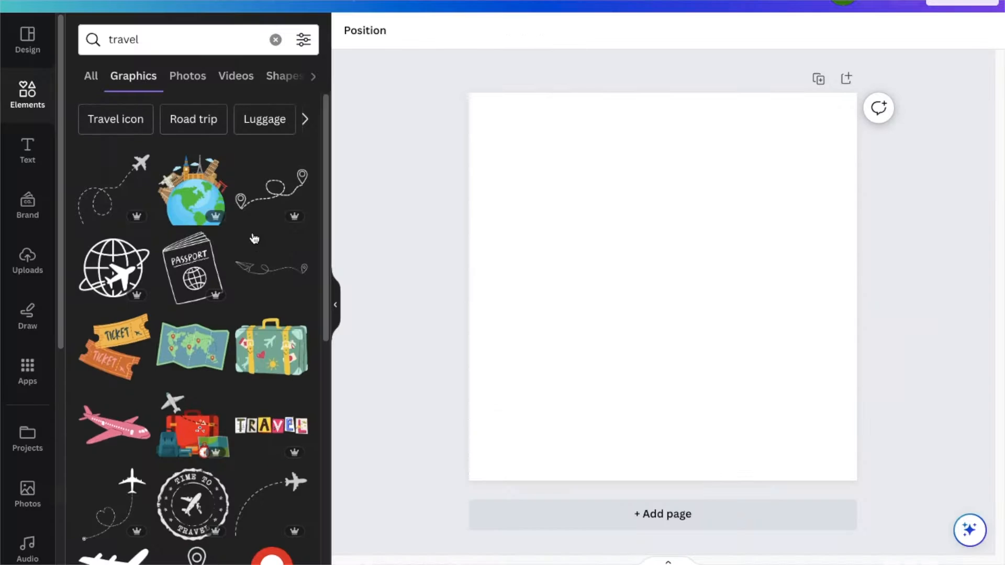
- Switch to Canva, browse the travel graphics, and place one enlarged on the blank design
scroll(193, 314, "down", 6)
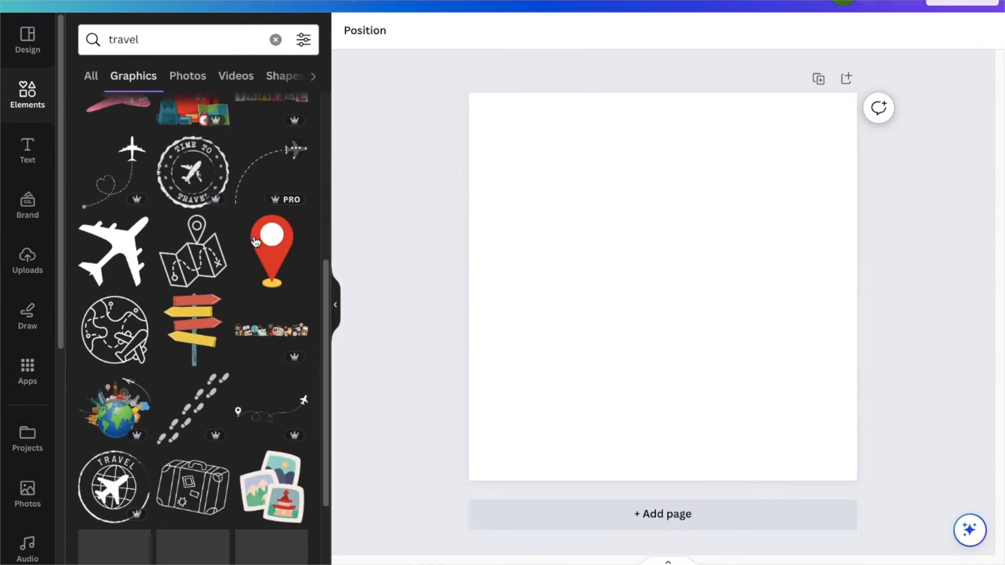
left_click(271, 274)
left_click_drag(734, 210, 821, 162)
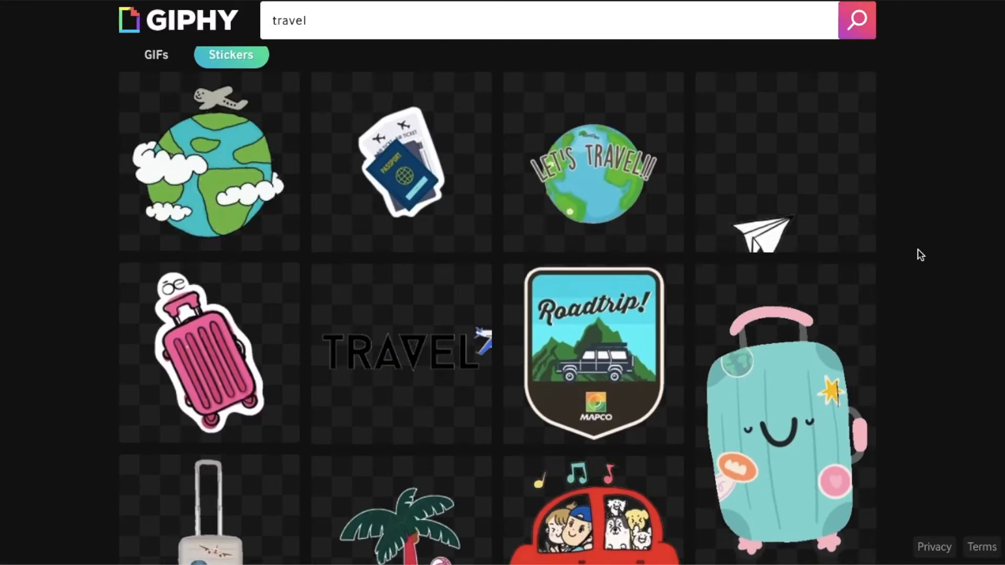
- Switch to GIPHY and search for "travel", browsing the matching clips and GIFs
scroll(920, 255, "down", 6)
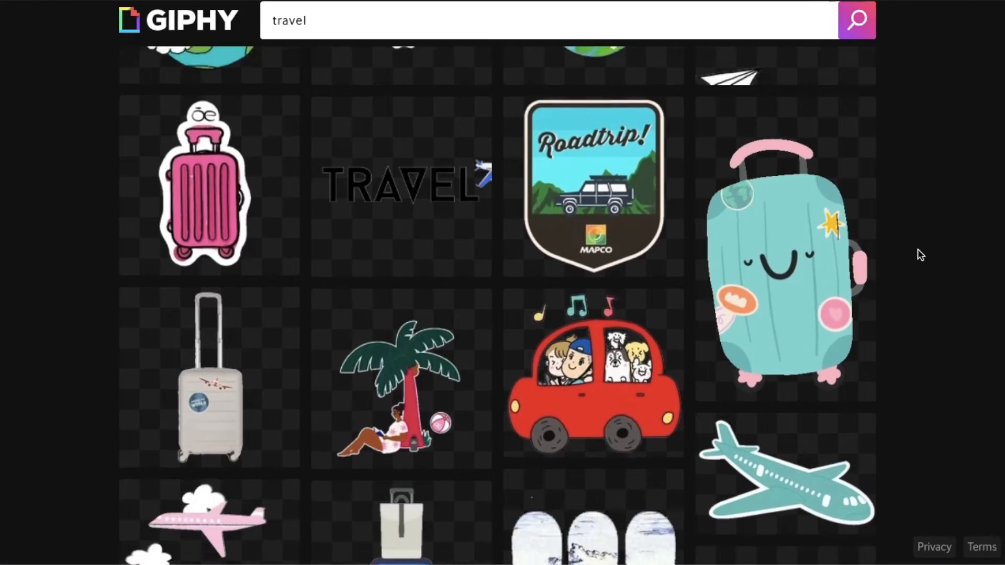
scroll(917, 251, "down", 7)
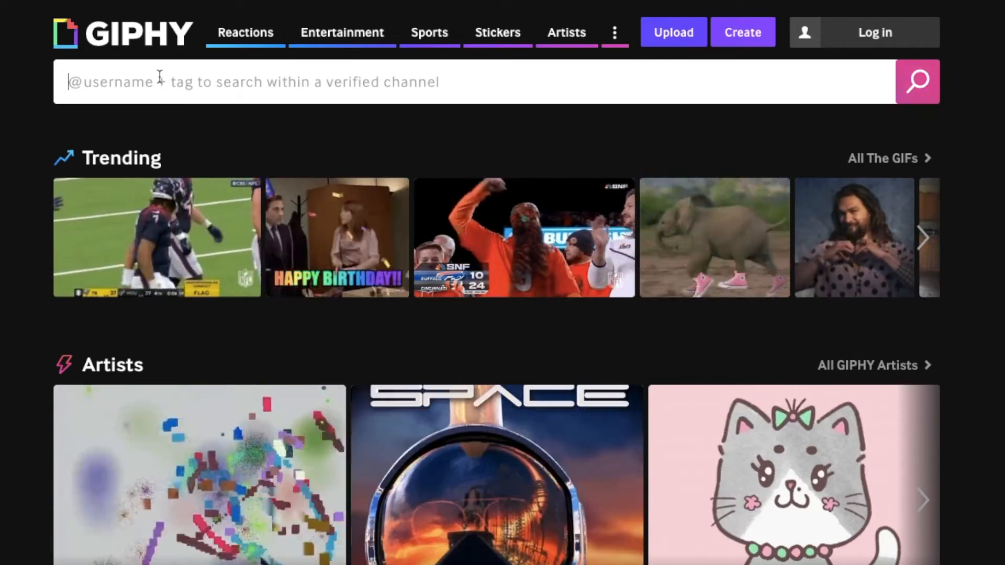
type("tra")
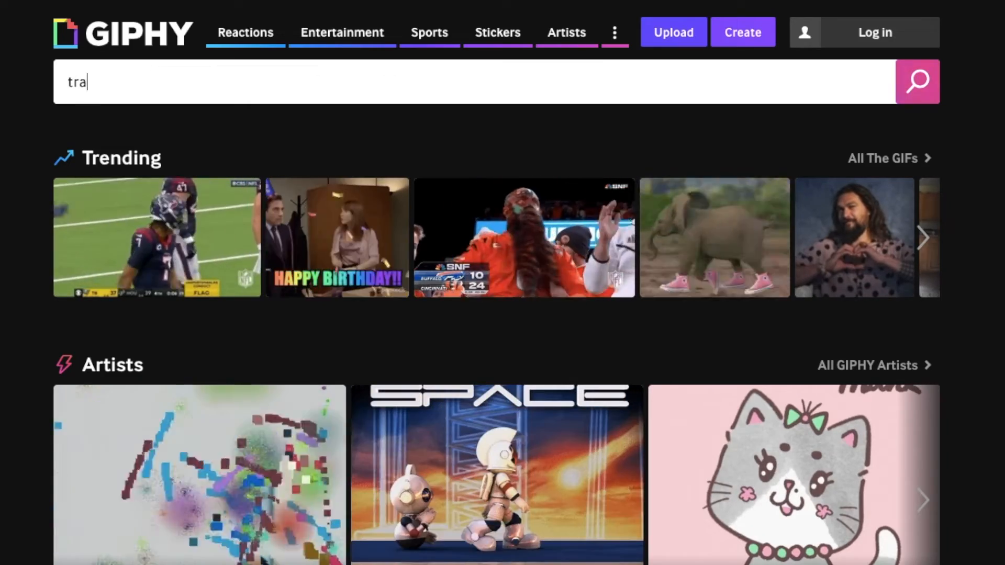
type("vel")
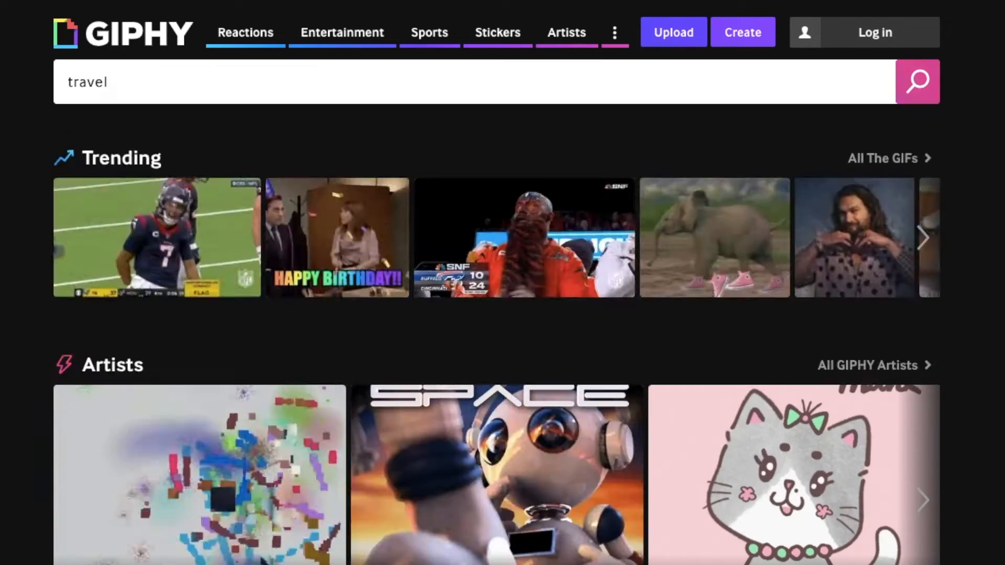
key("Return")
scroll(965, 282, "down", 3)
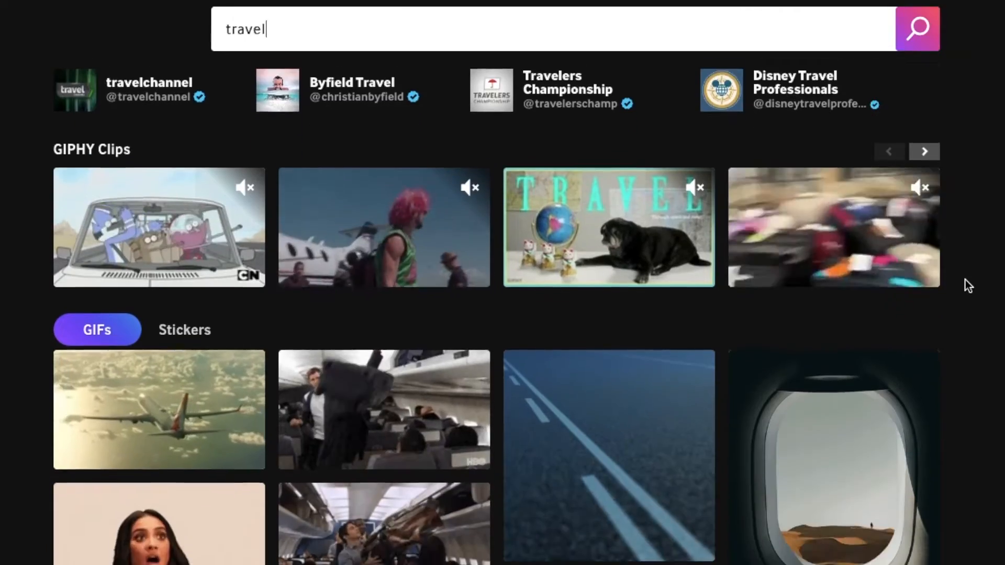
scroll(965, 283, "down", 1)
scroll(964, 283, "down", 1)
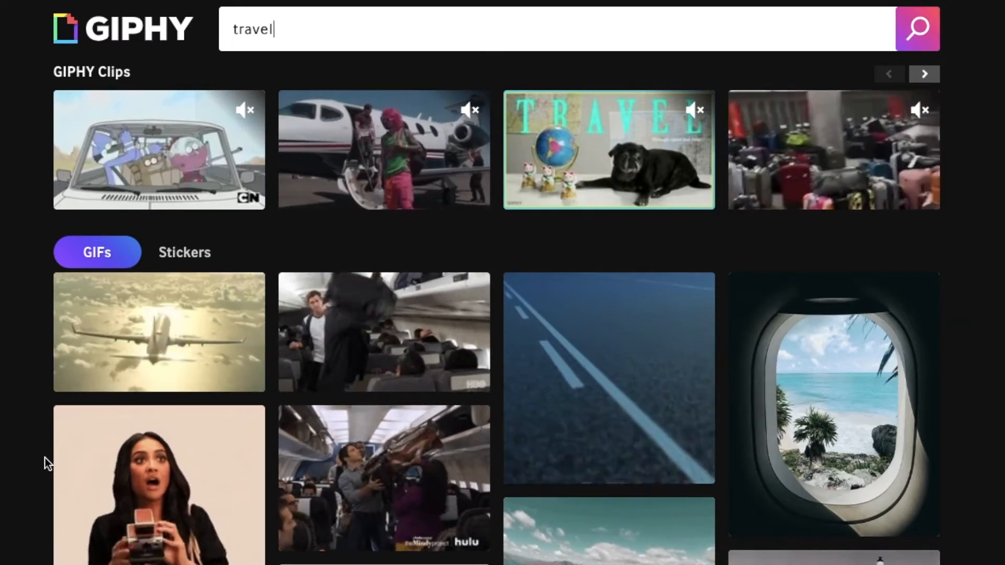
- Show the travel stickers and copy the link of the globe sticker with clouds and a flying airplane
scroll(45, 458, "up", 3)
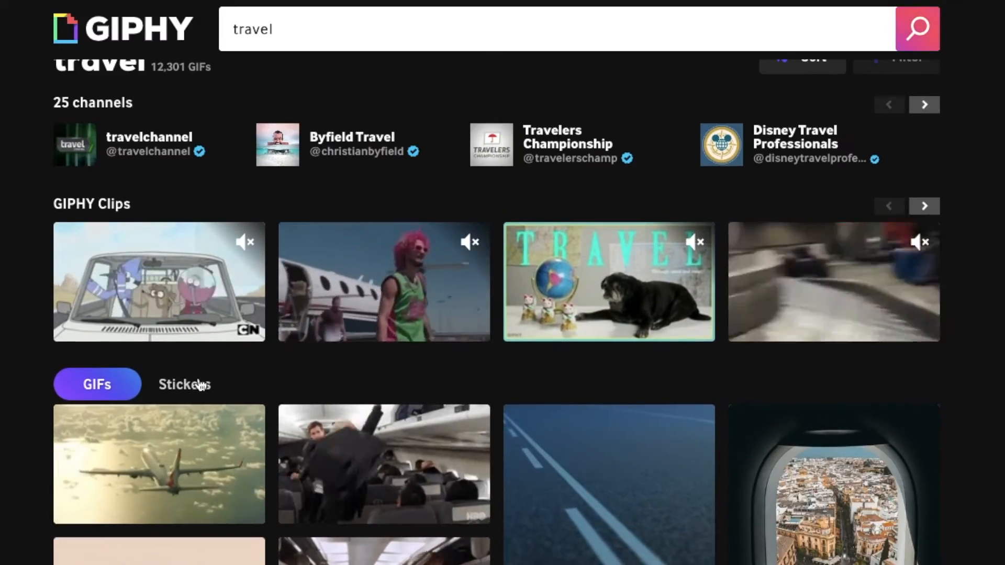
left_click(170, 385)
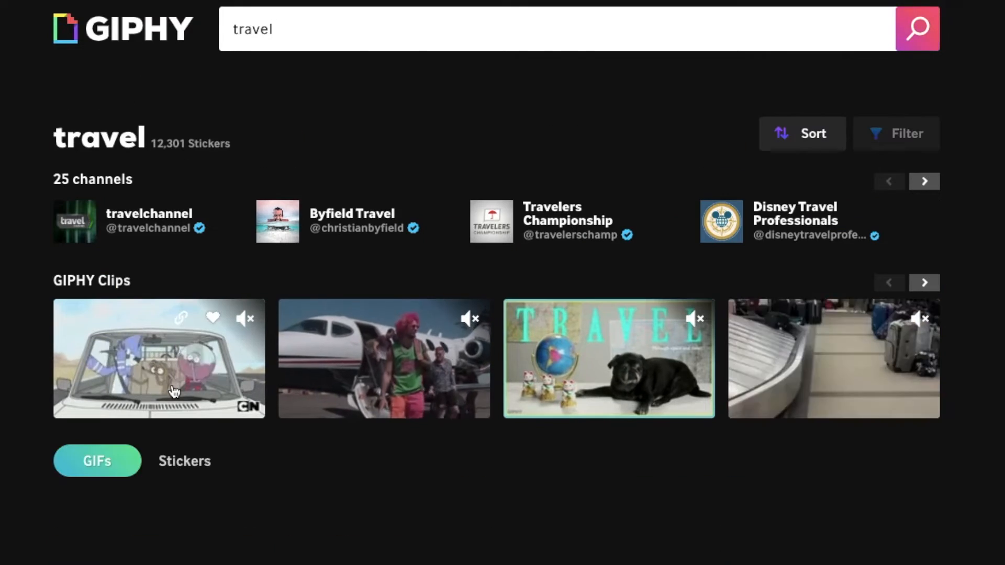
scroll(54, 442, "down", 2)
scroll(56, 444, "down", 1)
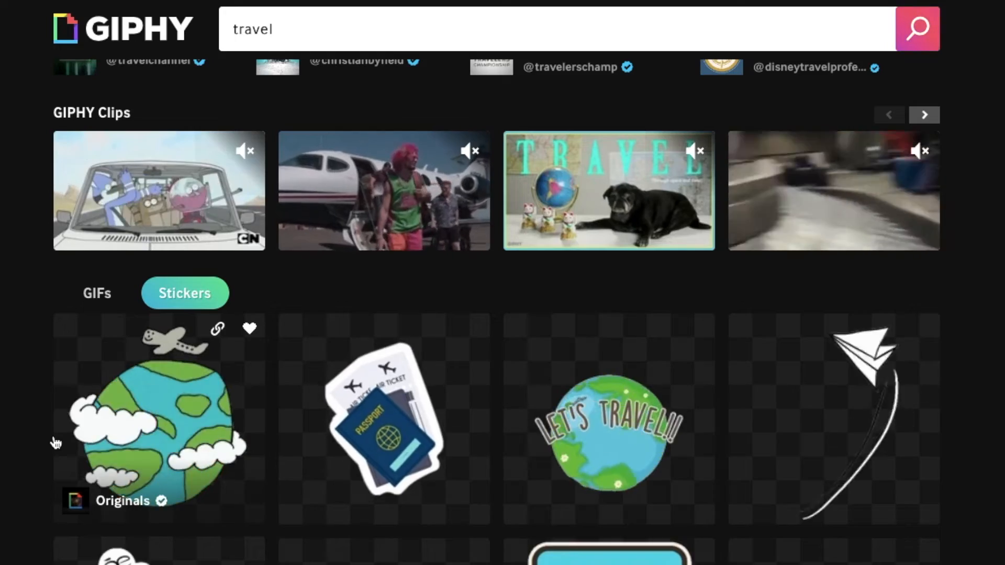
scroll(55, 443, "down", 4)
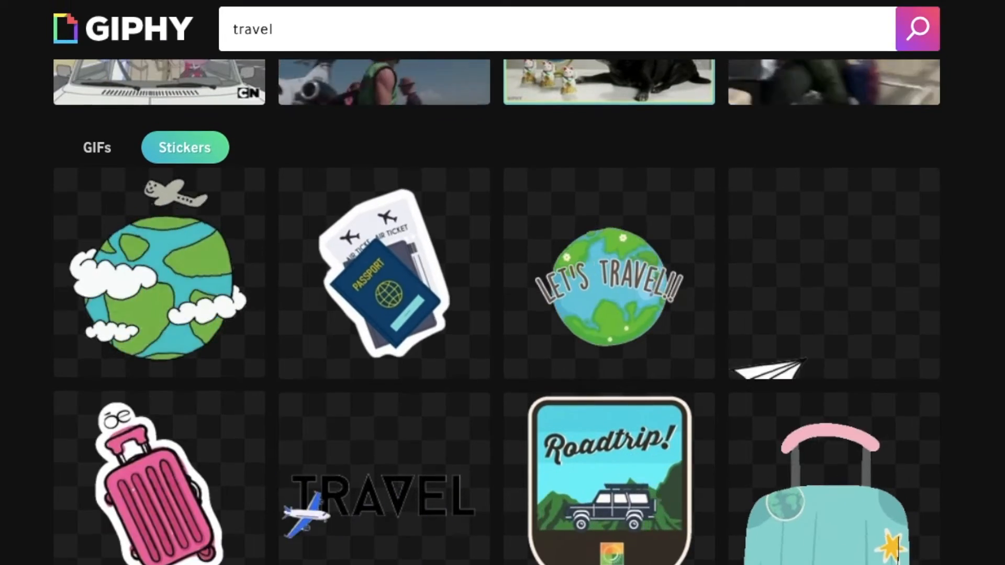
mouse_move(158, 303)
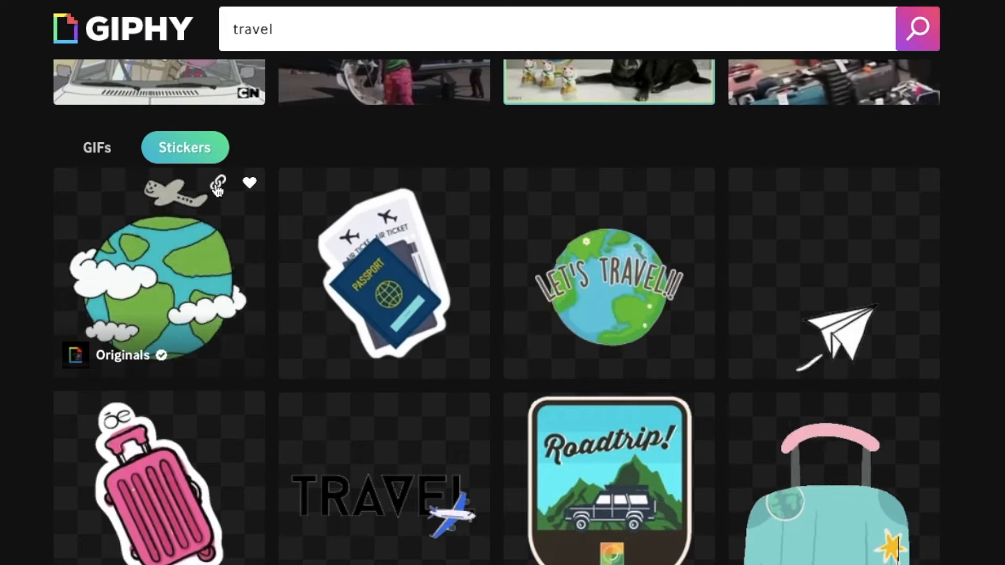
left_click(218, 186)
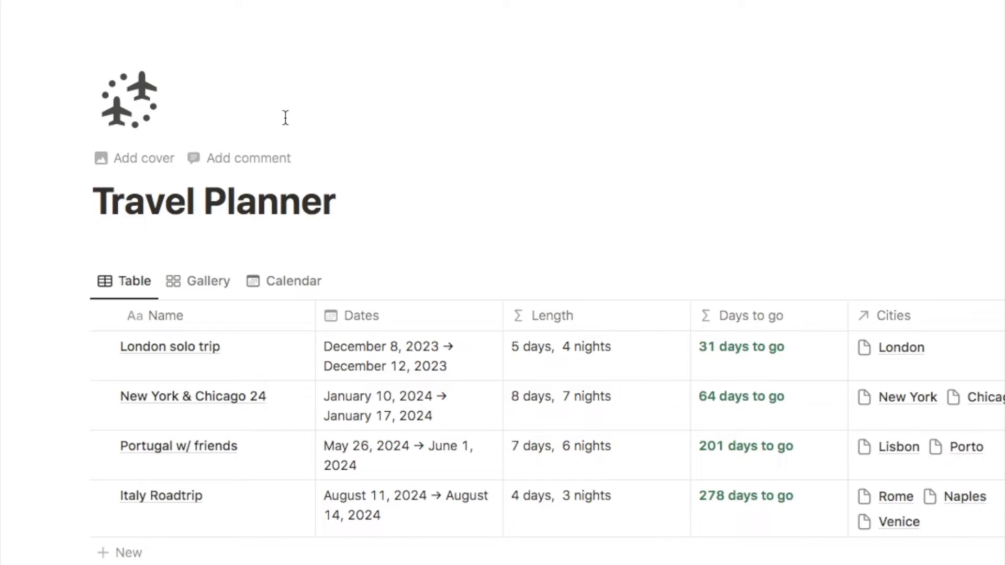
- Switch back to Notion and replace the Travel Planner page icon with a custom image from the copied GIPHY link
left_click(128, 125)
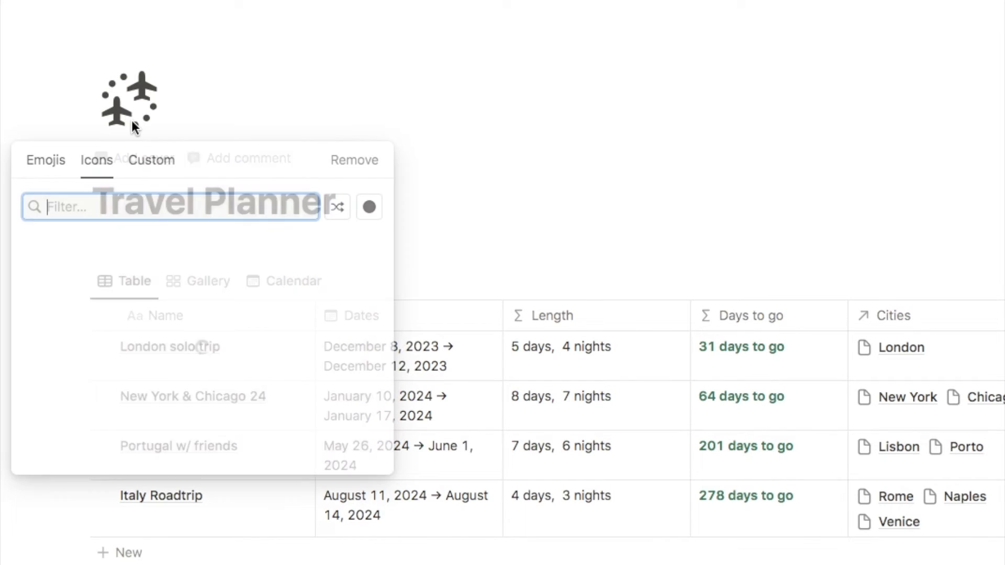
left_click(147, 166)
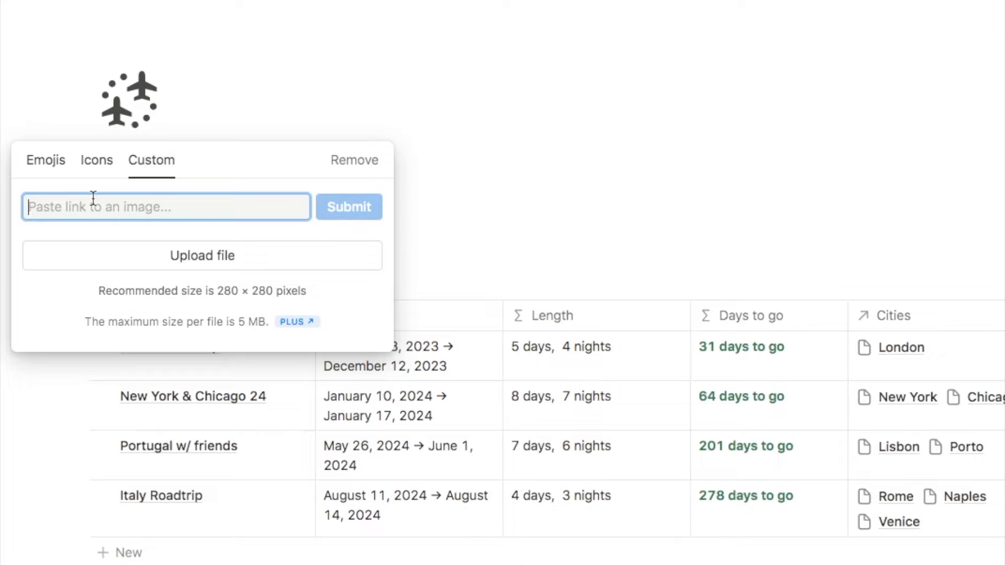
key("super+v")
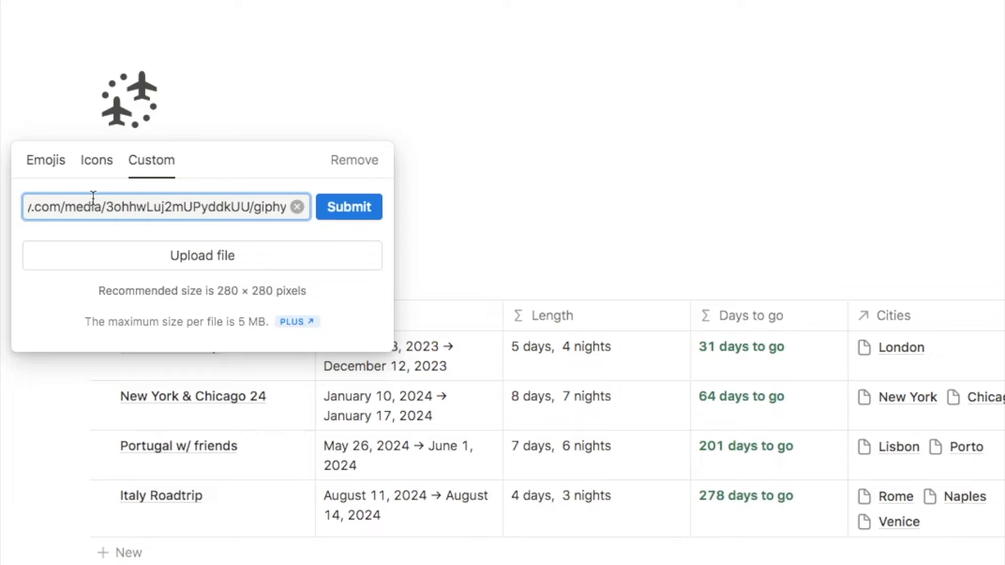
left_click(349, 208)
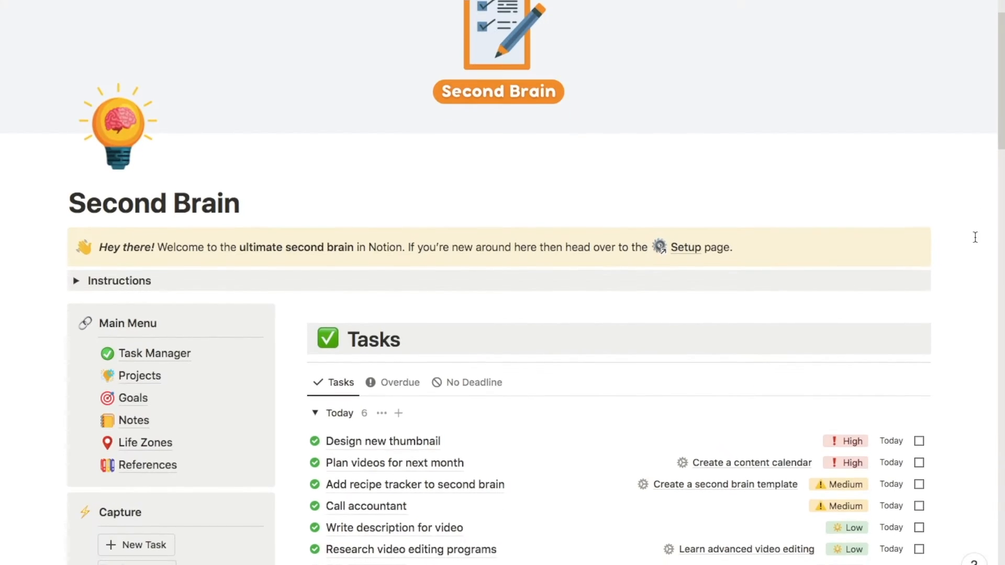
- Examine the Second Brain template's dashboard, covering its menu, tasks, projects, goals, life zones and references sections
scroll(974, 237, "down", 3)
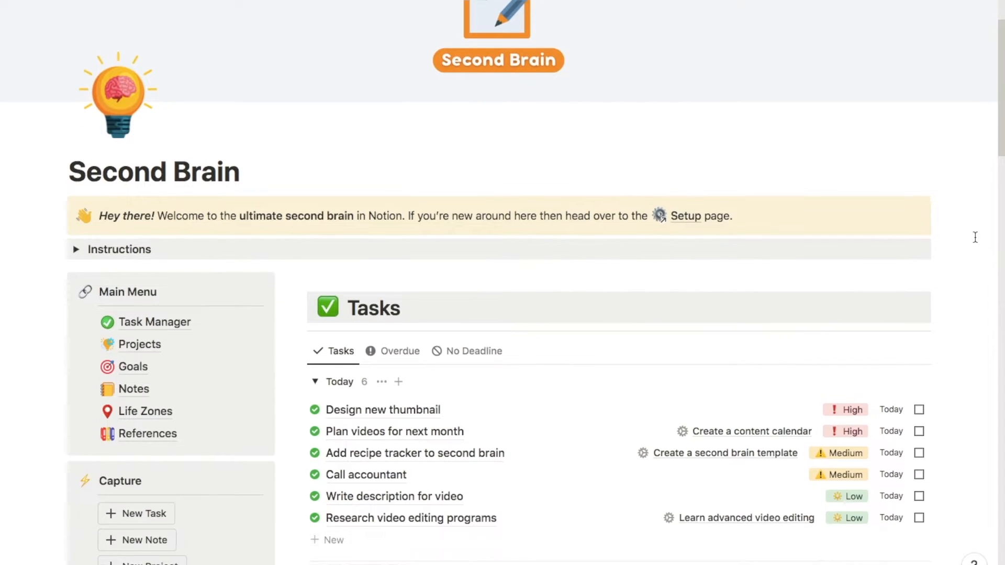
scroll(974, 237, "down", 4)
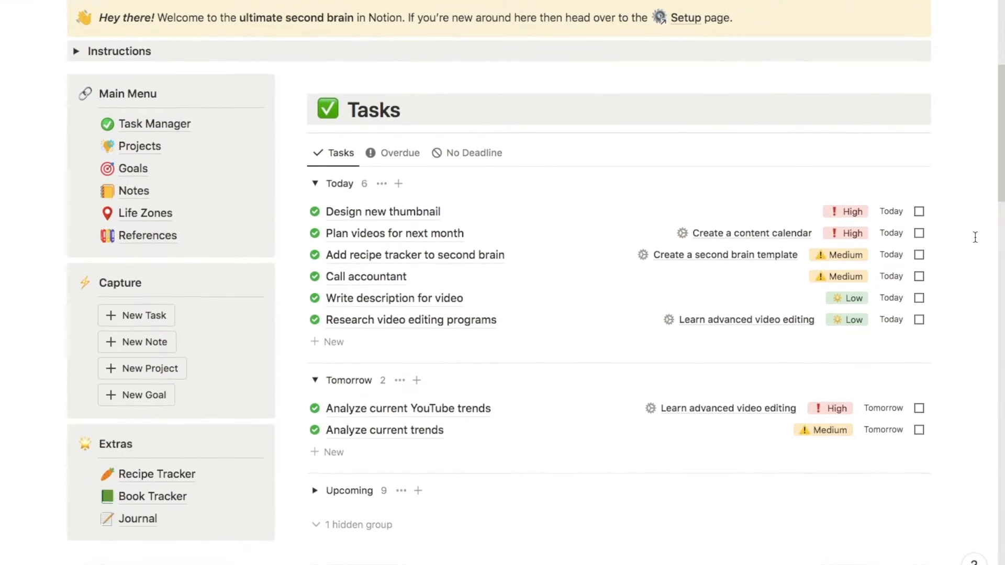
scroll(975, 237, "down", 5)
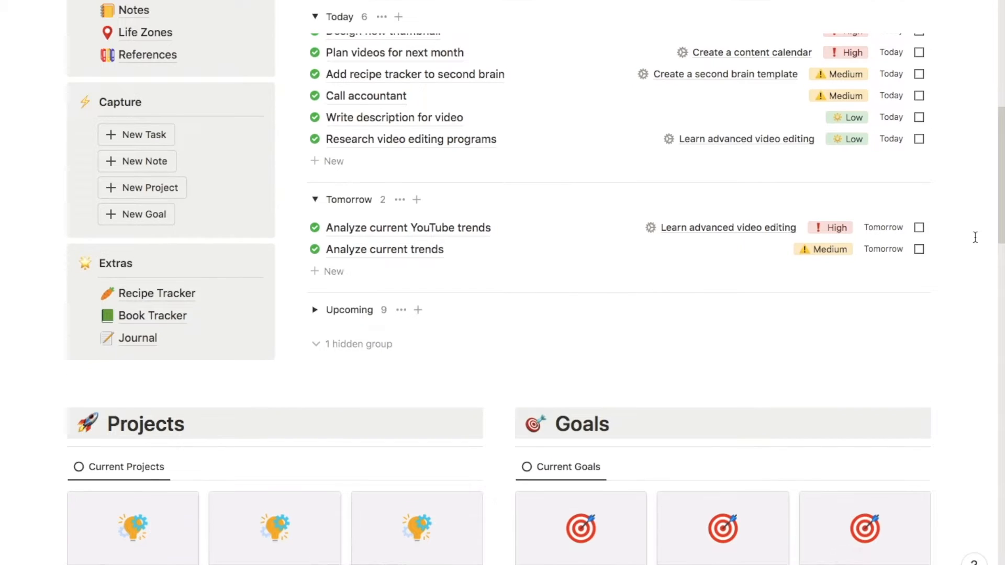
scroll(975, 237, "down", 4)
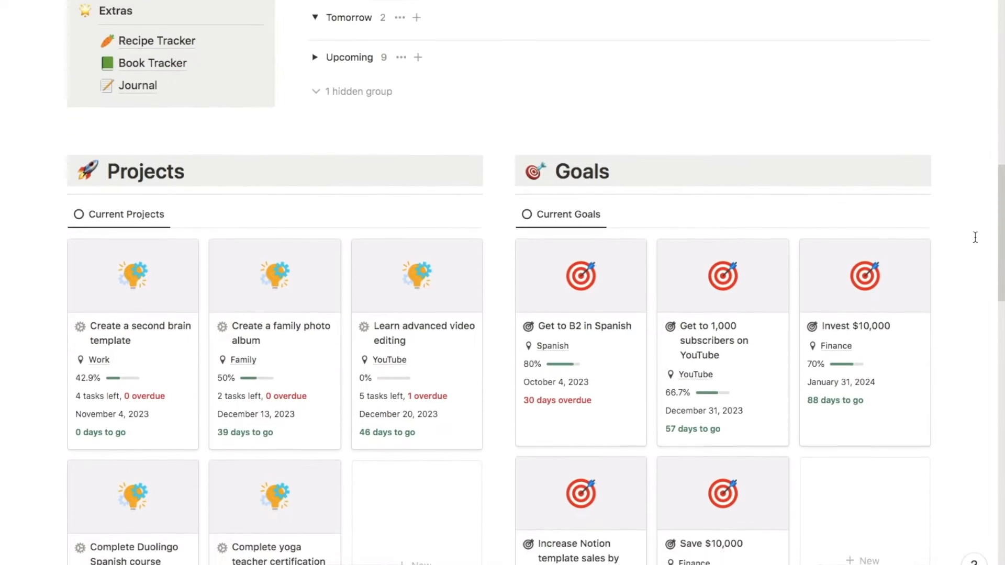
scroll(975, 237, "down", 5)
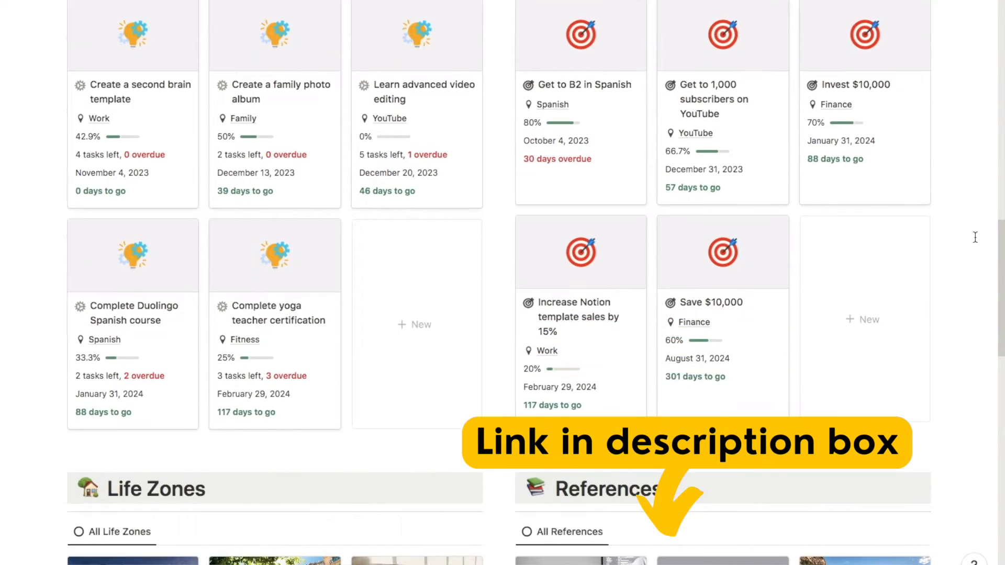
scroll(974, 237, "down", 4)
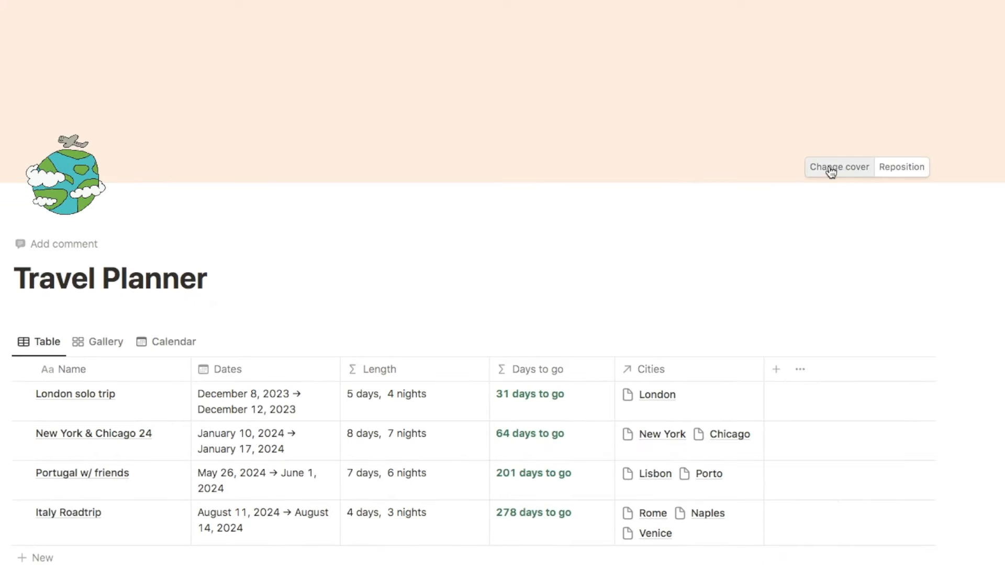
- Change the page cover to the Unsplash photo of a turquoise mountain lake, found by searching for "travel"
left_click(836, 171)
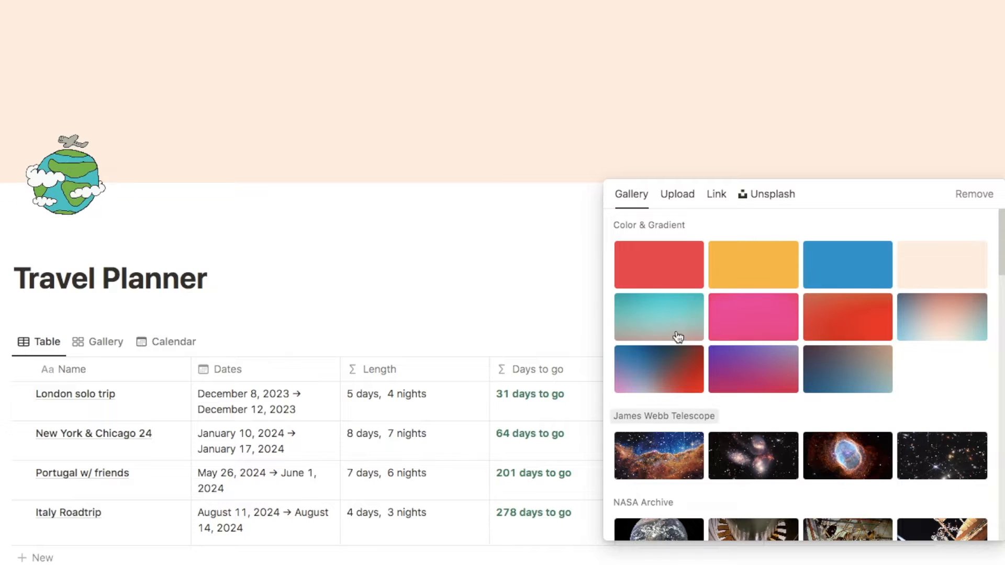
left_click(681, 198)
left_click(722, 196)
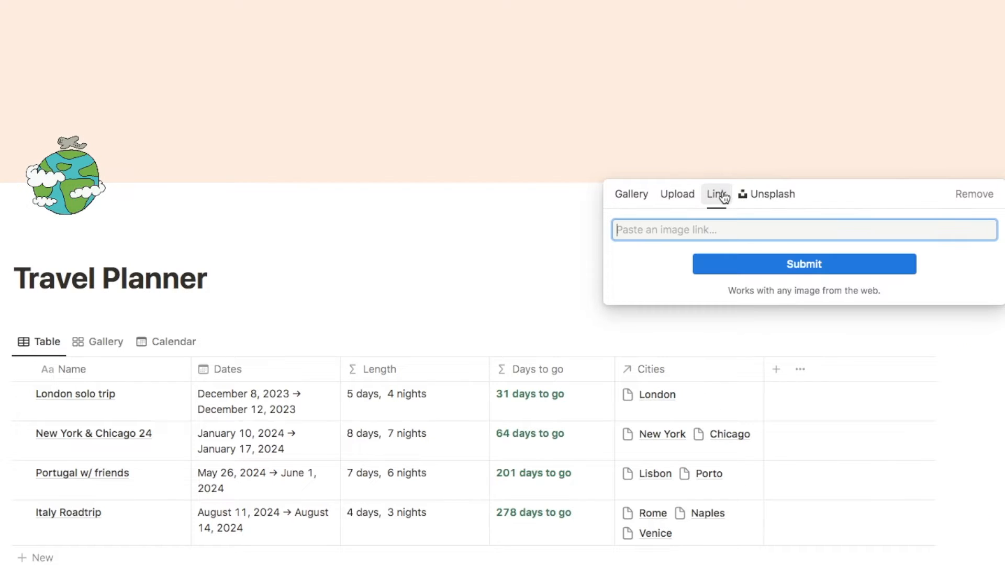
left_click(754, 200)
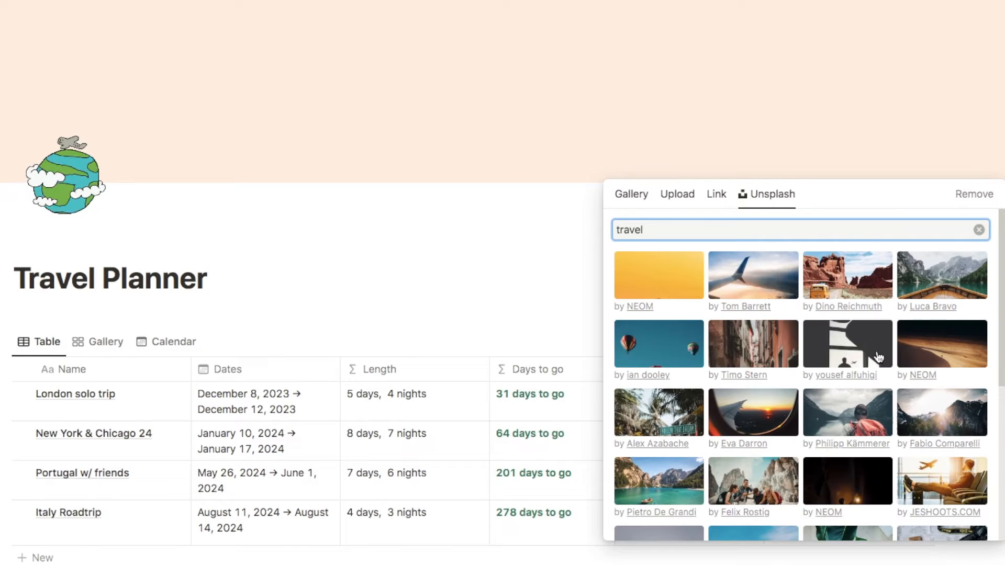
scroll(879, 357, "down", 5)
scroll(879, 357, "down", 2)
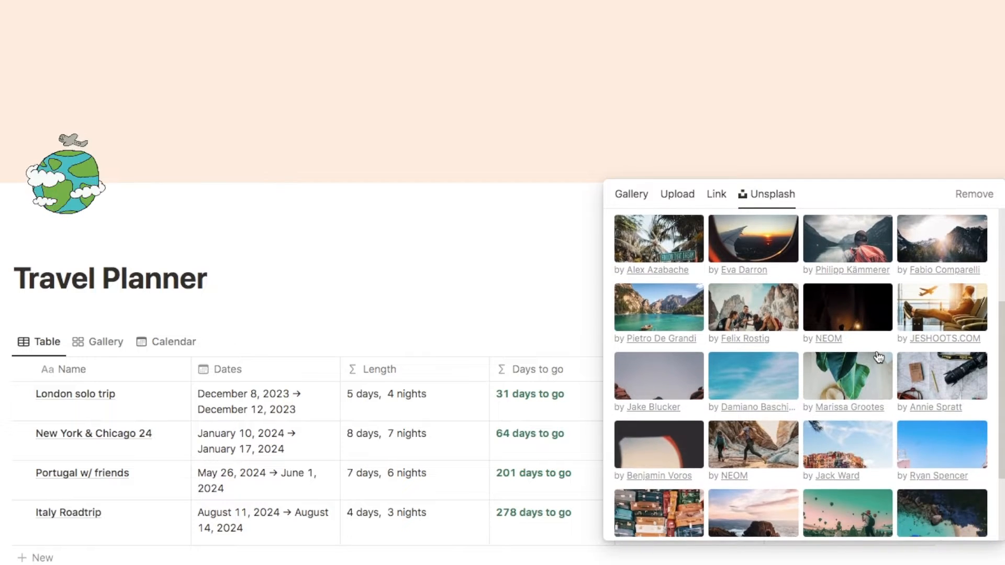
scroll(827, 403, "up", 2)
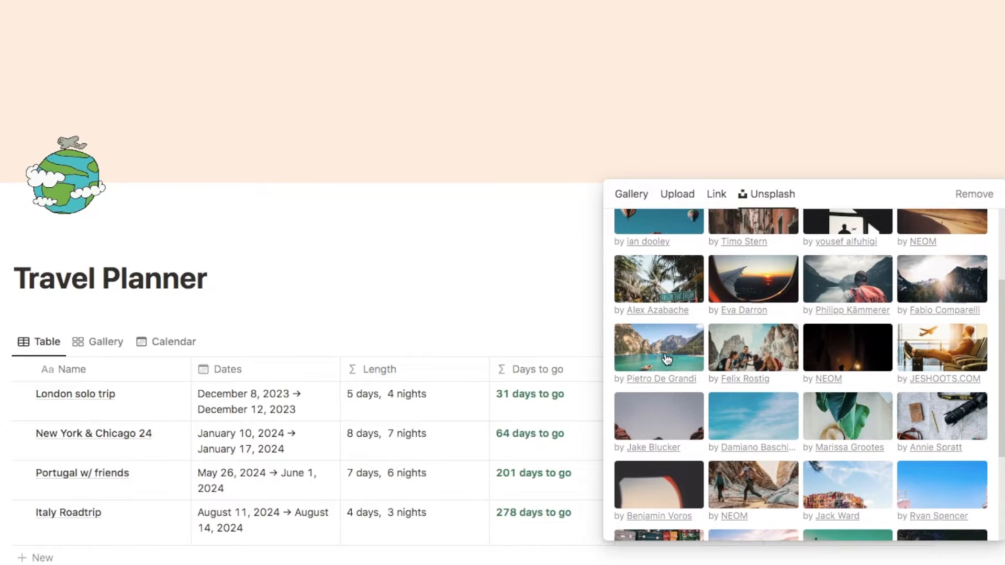
left_click(666, 359)
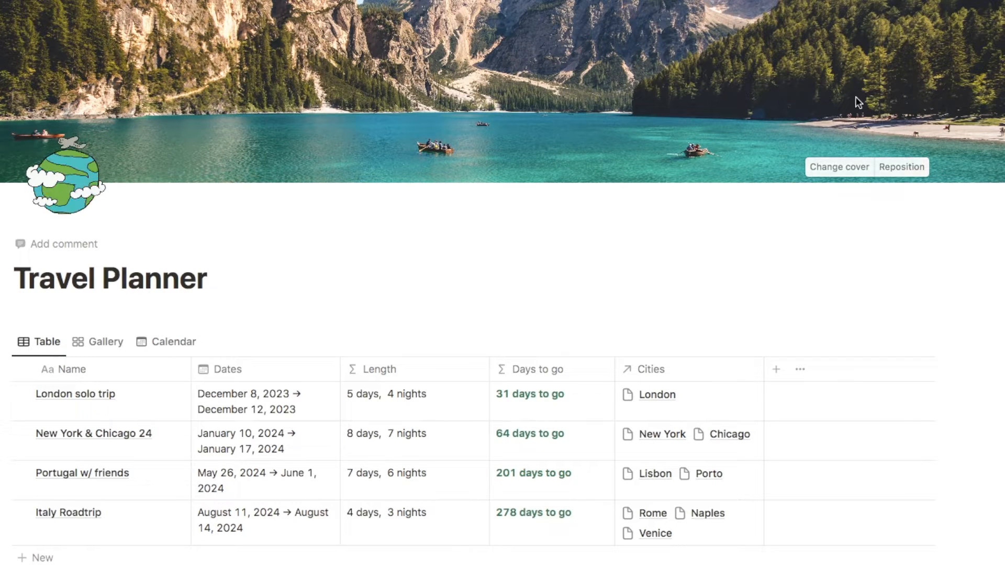
- Reposition the lake cover photo so that it shows the two people in the rowing boat, and save the position
left_click(898, 179)
left_click_drag(650, 134, 564, 60)
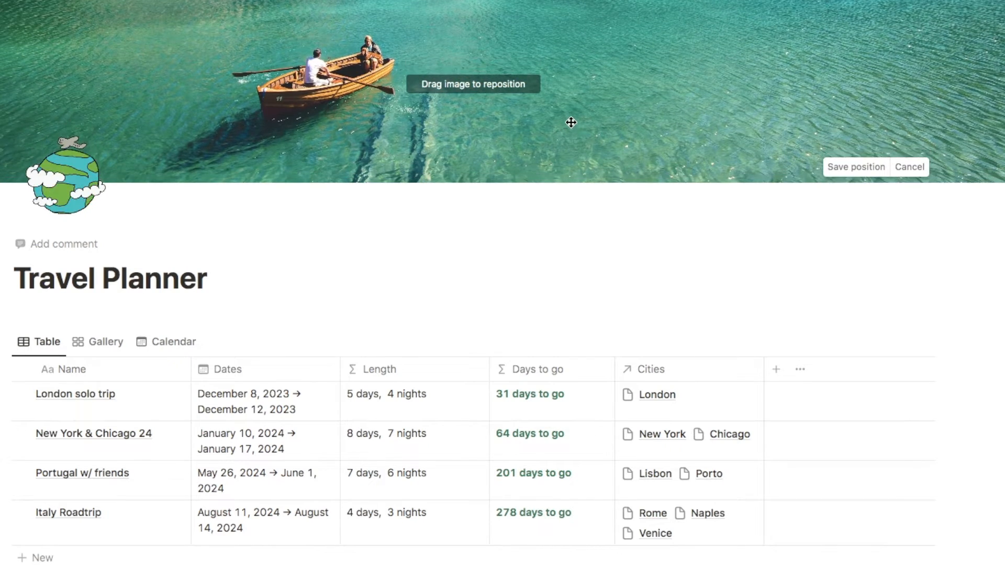
left_click(503, 288)
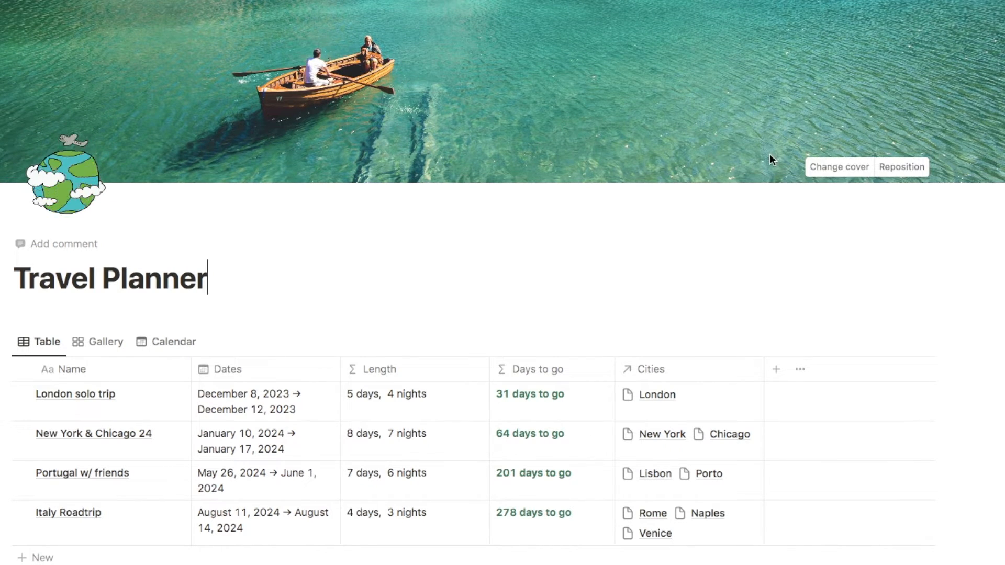
- Replace the cover with the teal-to-pink gradient and reposition it to show mostly its teal area
left_click(843, 167)
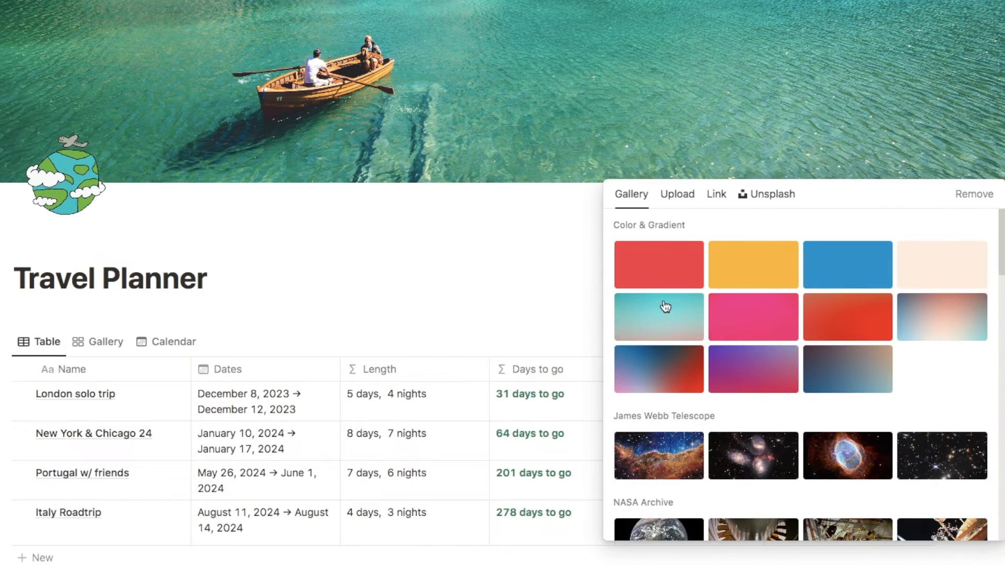
left_click(911, 166)
left_click_drag(661, 78, 639, 240)
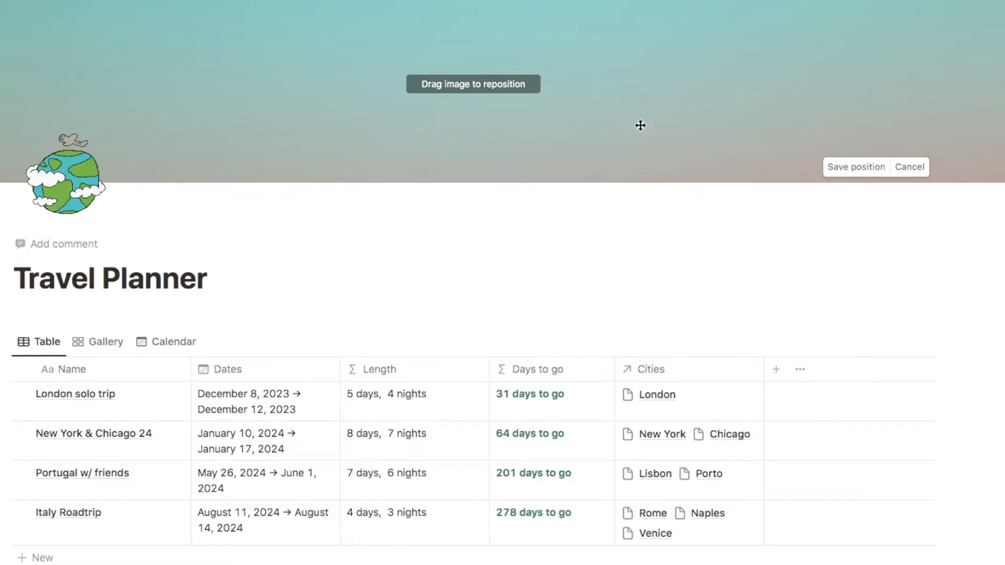
left_click_drag(635, 126, 624, 229)
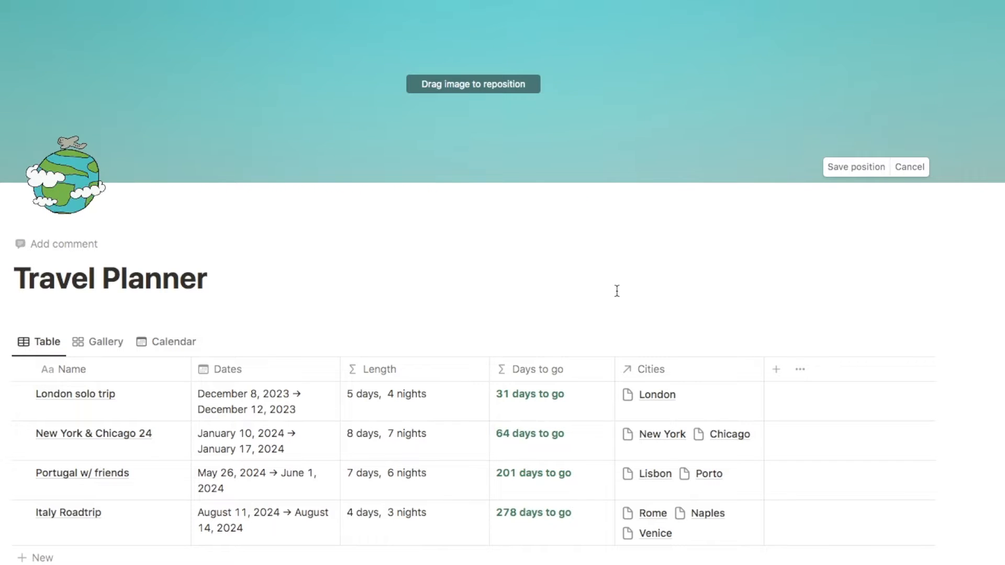
left_click(249, 284)
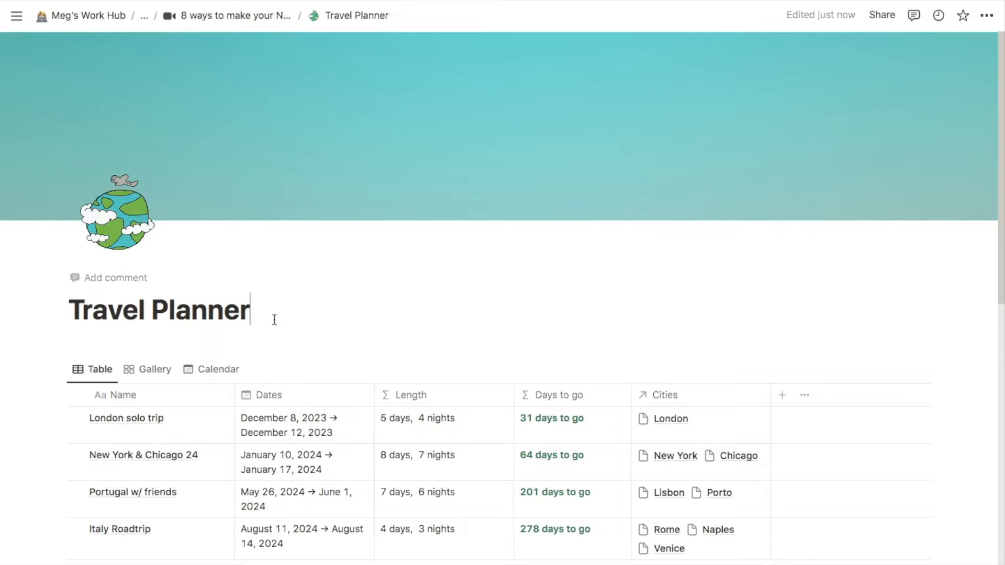
- Set the Travel Planner page's font style to Serif and review the tables in it
left_click(987, 17)
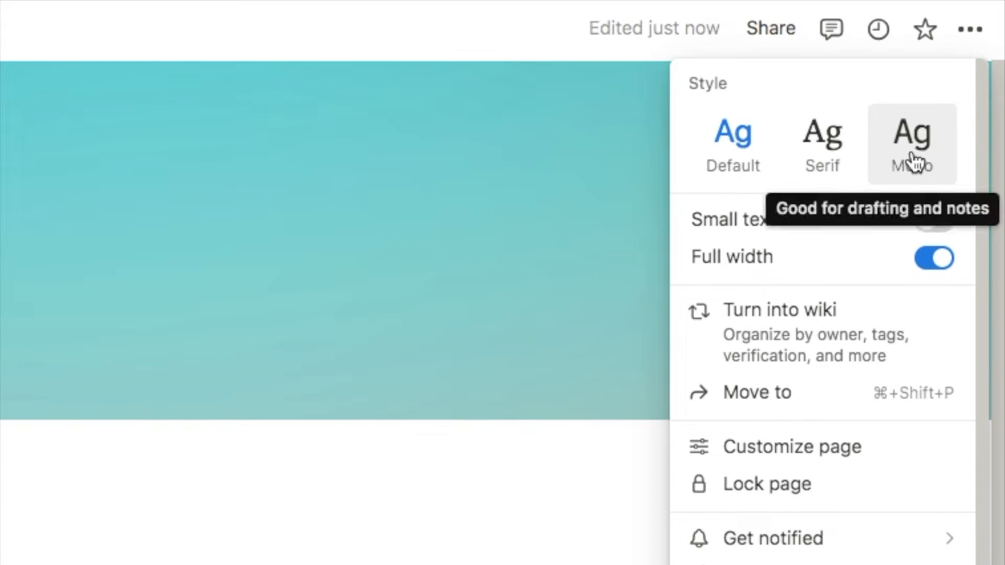
left_click(823, 151)
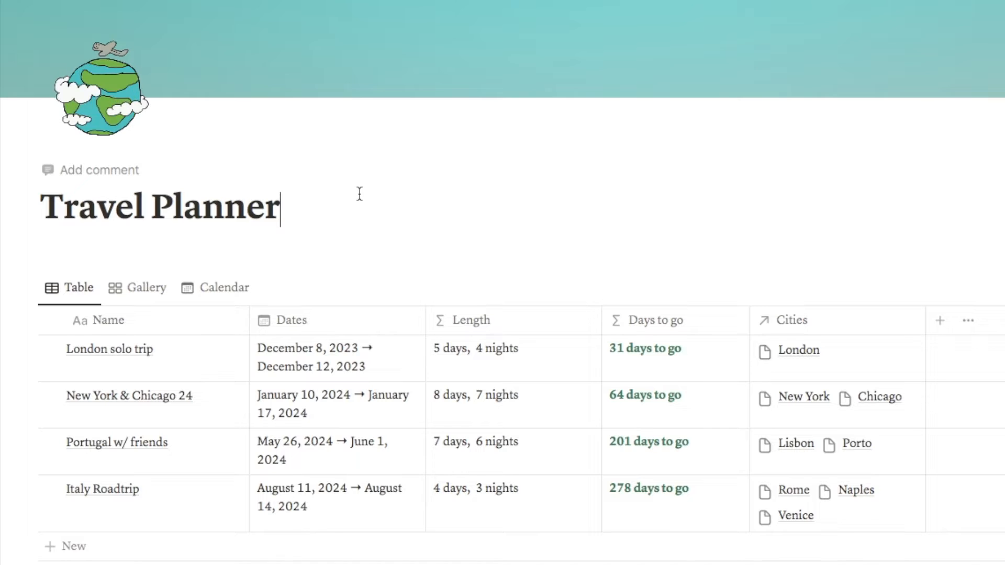
scroll(359, 193, "down", 5)
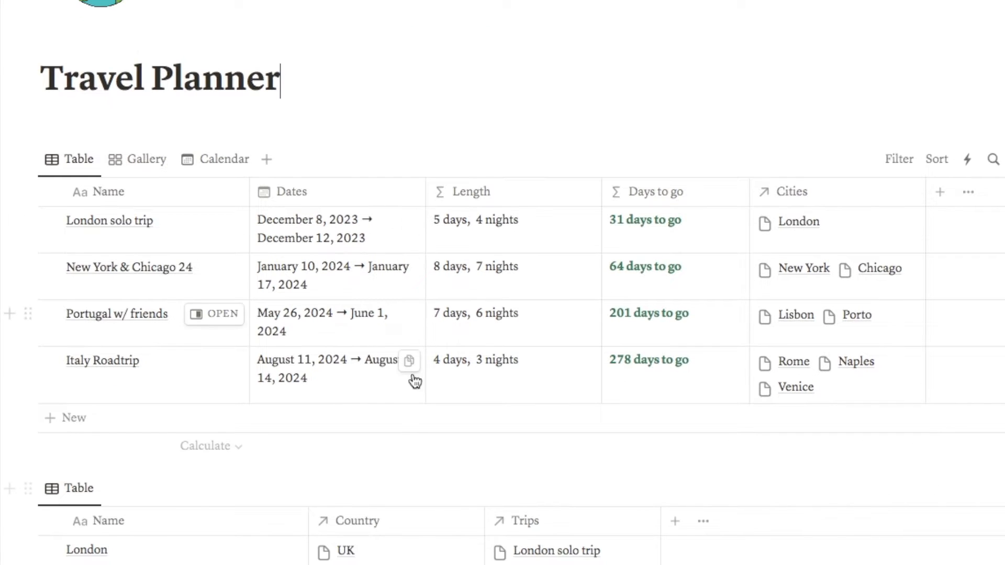
scroll(413, 366, "down", 6)
scroll(414, 360, "up", 8)
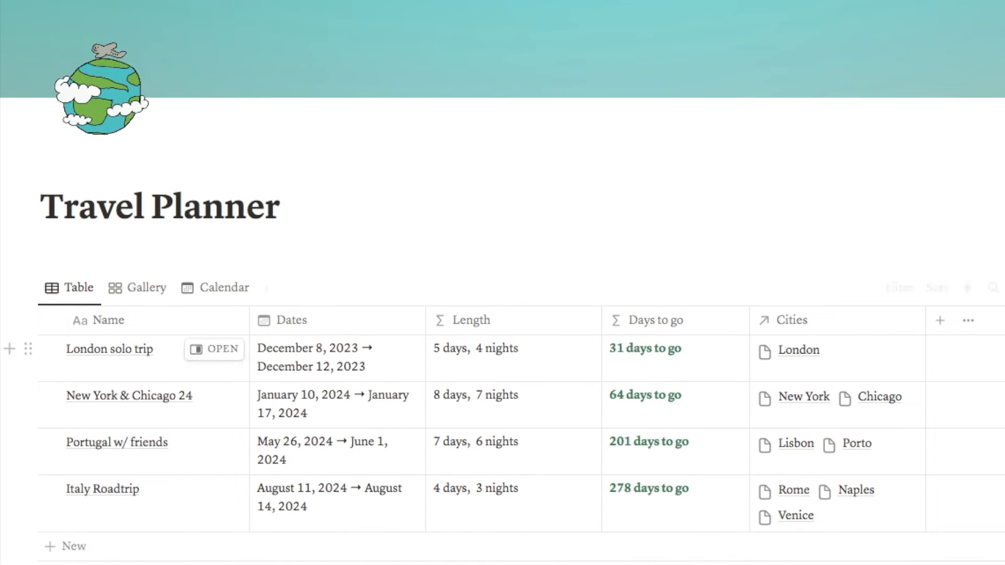
- Change the page's font style to Mono and review the tables in it
left_click(969, 25)
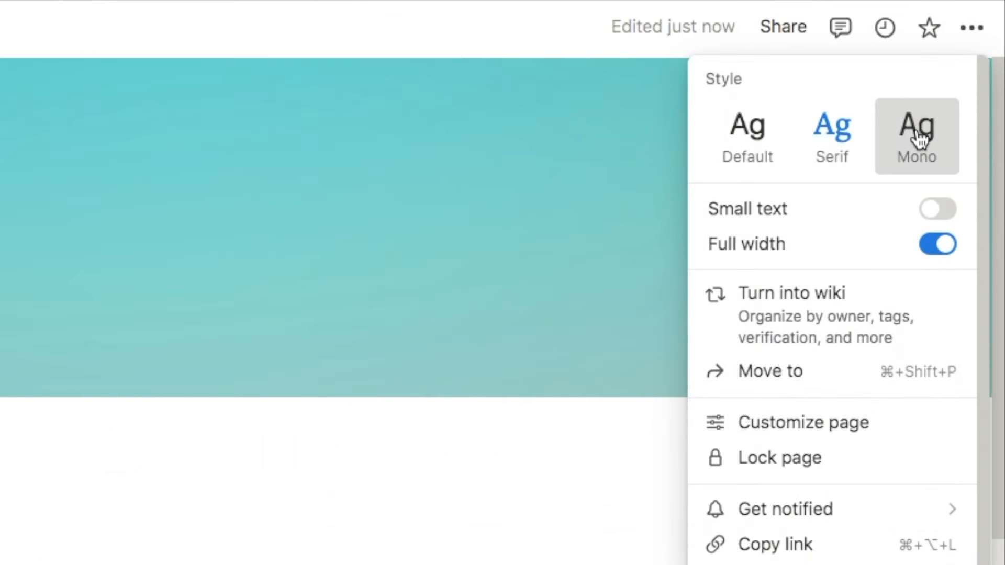
left_click(917, 128)
scroll(430, 204, "down", 15)
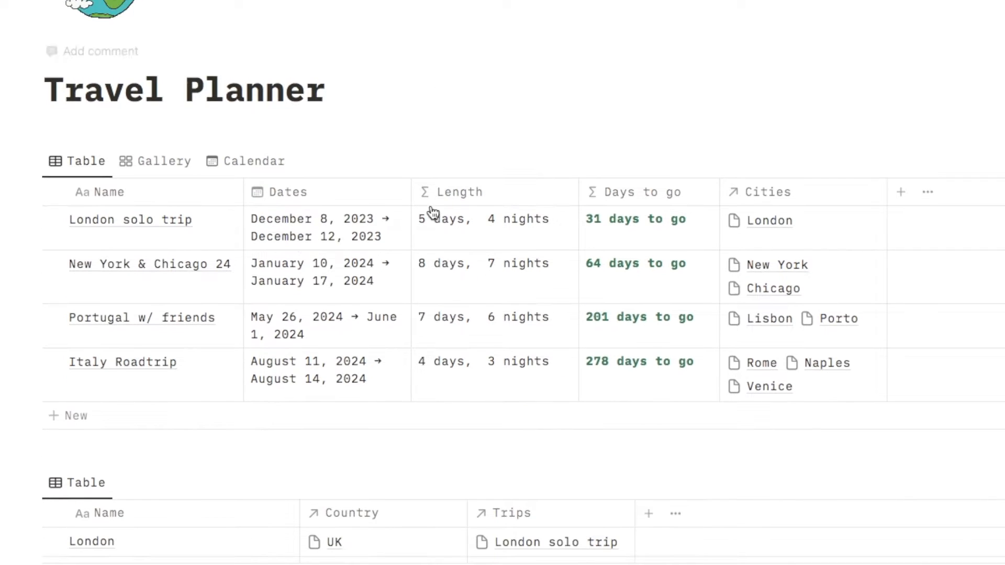
scroll(433, 213, "down", 5)
scroll(432, 212, "up", 20)
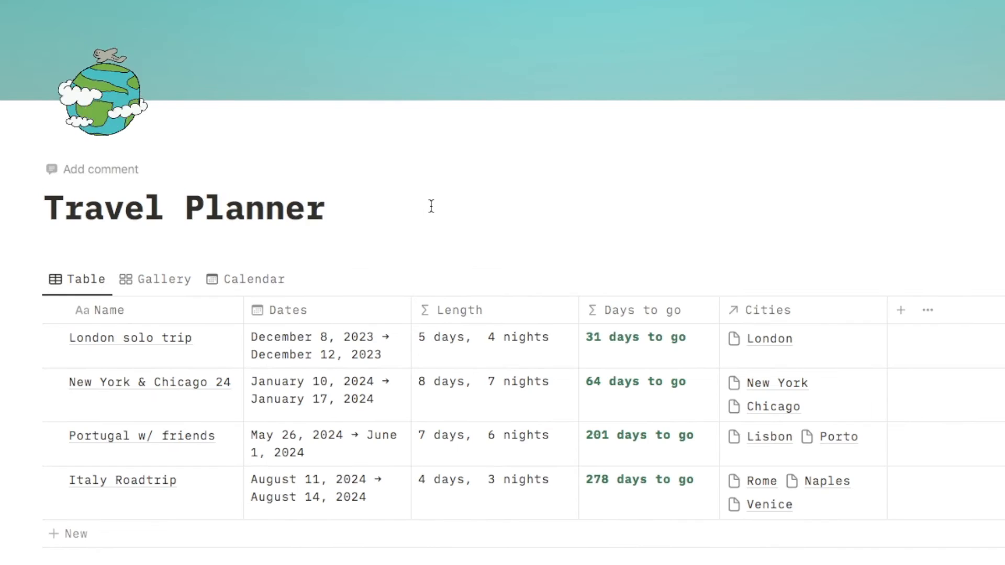
- Return the page's font style to Default
left_click(1004, 1)
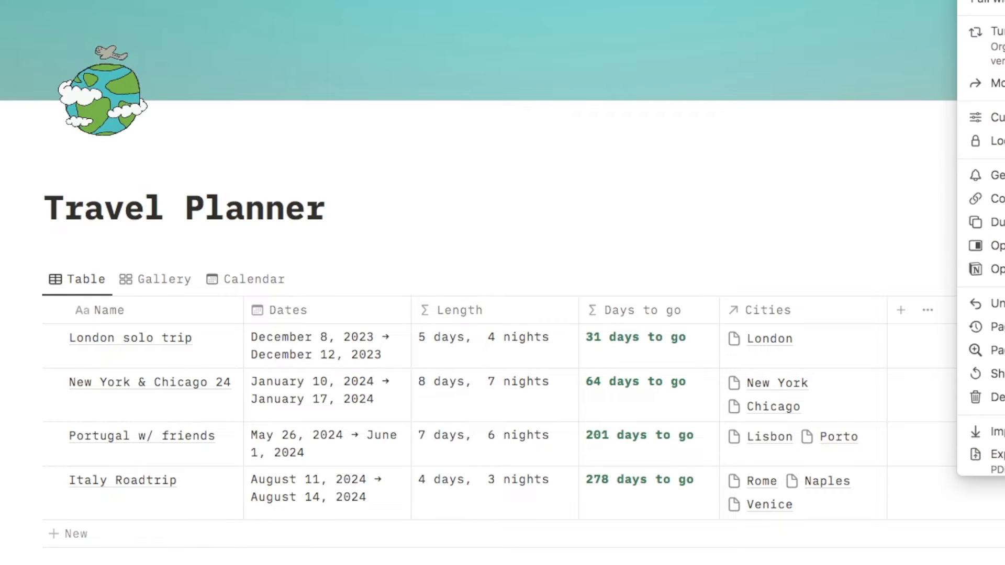
left_click(986, 1)
left_click(286, 219)
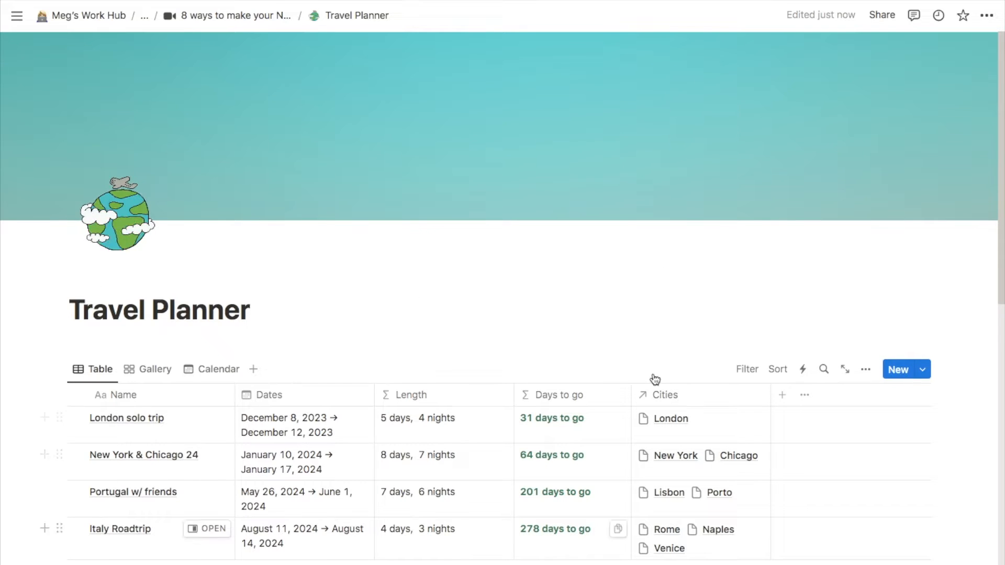
- Turn off full width for the Travel Planner page and review how its tables fit
scroll(529, 236, "down", 2)
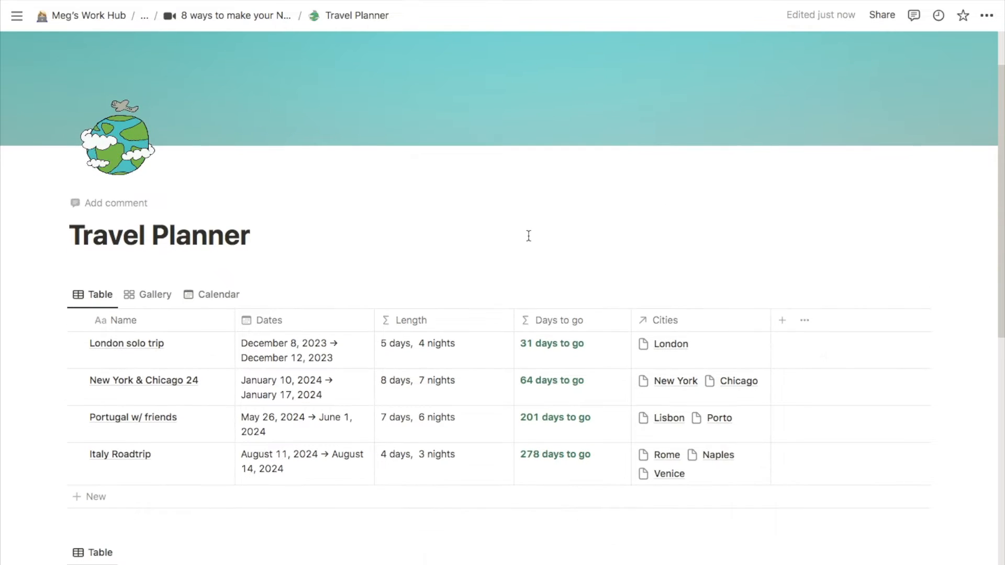
left_click(986, 17)
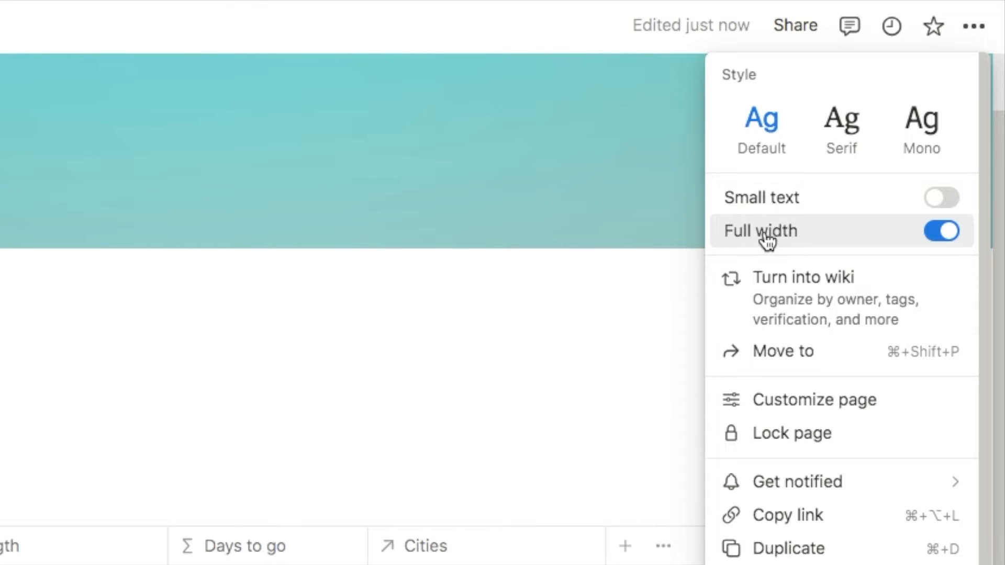
left_click(942, 232)
left_click(231, 398)
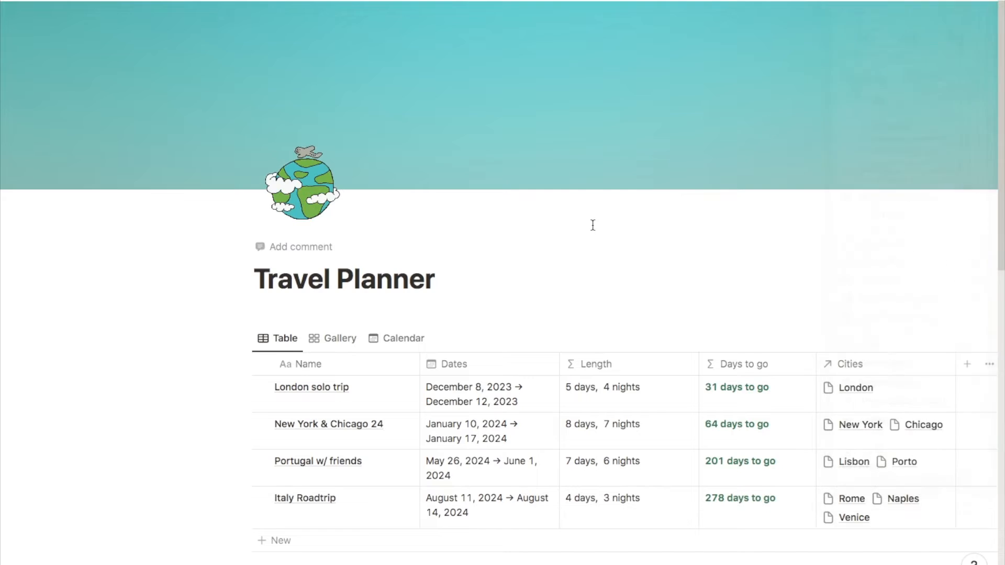
scroll(593, 224, "down", 2)
scroll(592, 224, "down", 10)
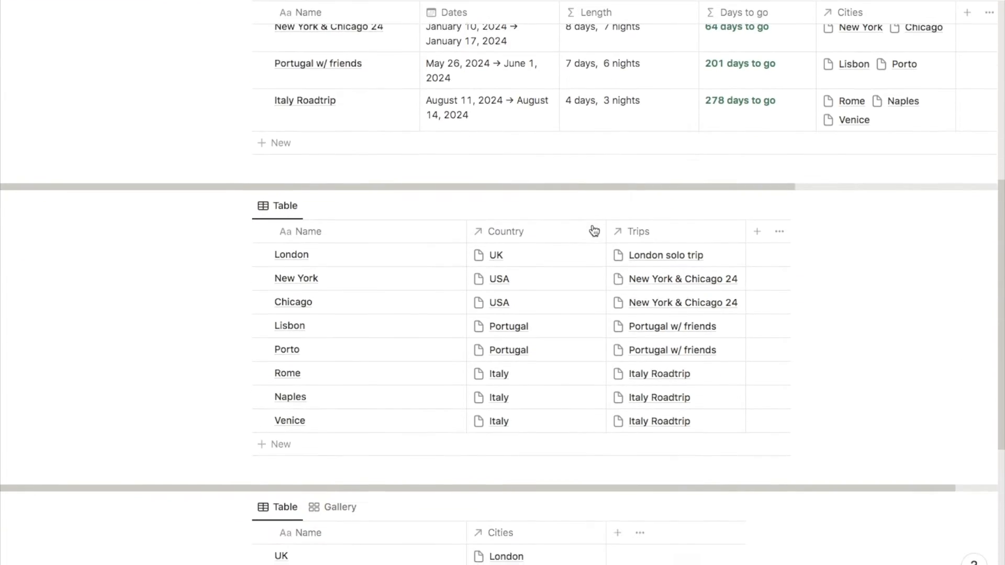
scroll(593, 231, "up", 10)
- Turn full width back on for the Travel Planner page
left_click(986, 1)
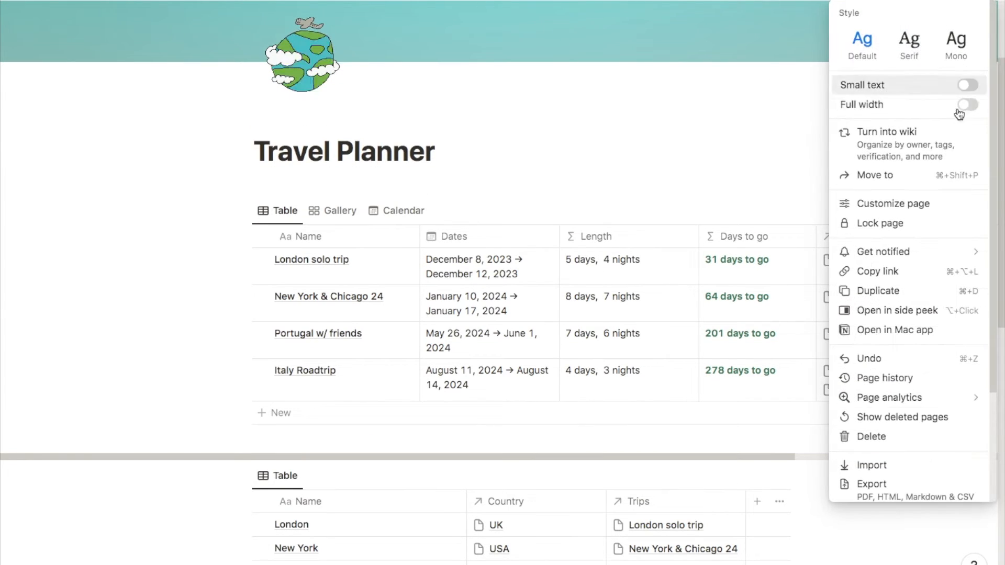
left_click(968, 105)
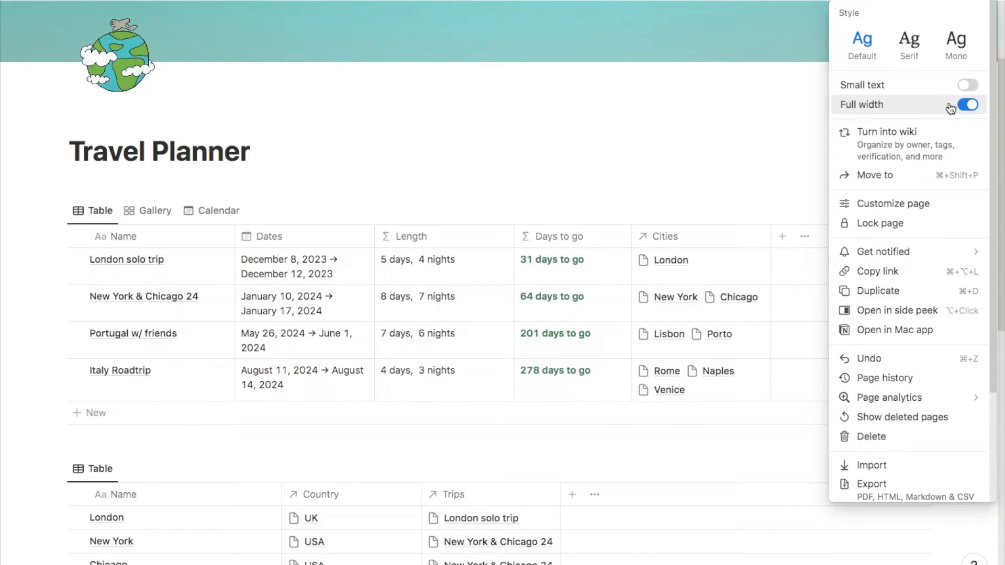
left_click(297, 157)
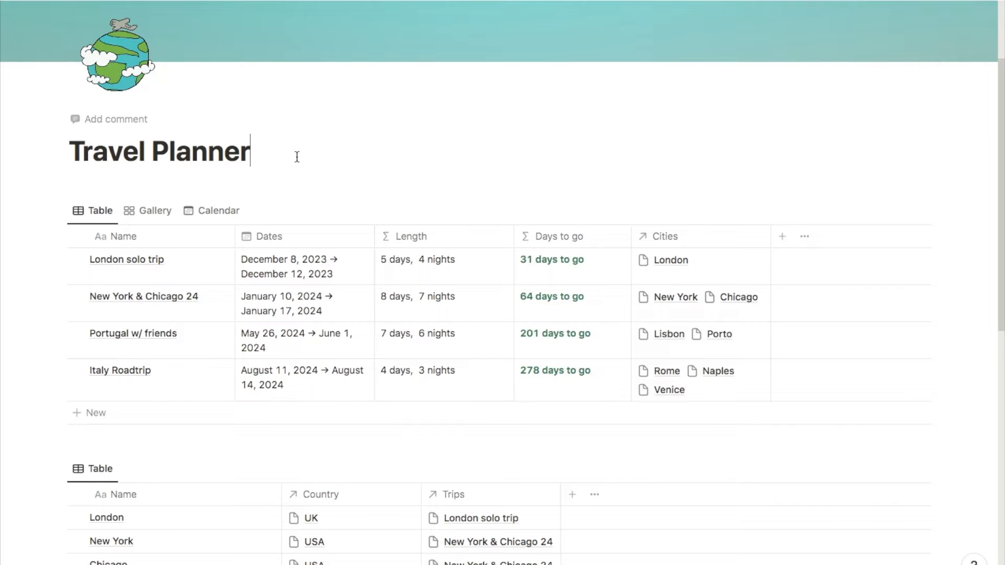
- Examine the layout of the trips, cities and countries tables down the full-width page
scroll(296, 157, "down", 1)
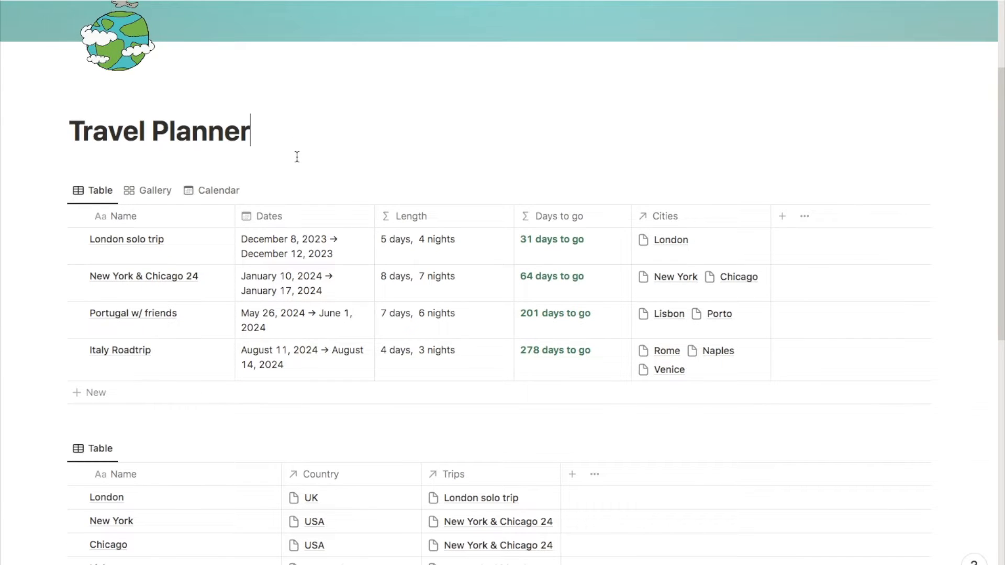
scroll(297, 156, "down", 5)
scroll(297, 157, "up", 3)
scroll(296, 156, "down", 1)
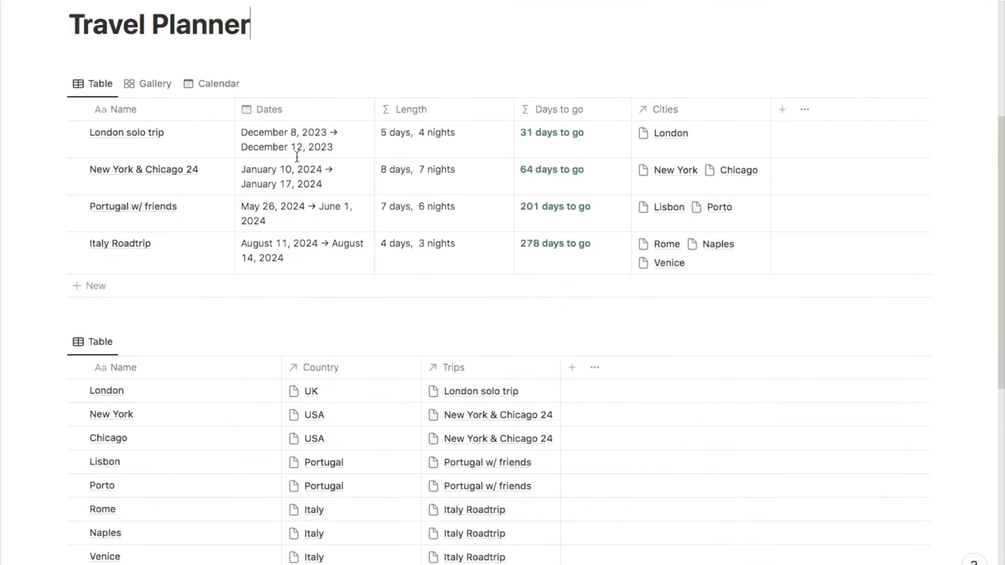
scroll(297, 157, "down", 8)
scroll(297, 163, "up", 10)
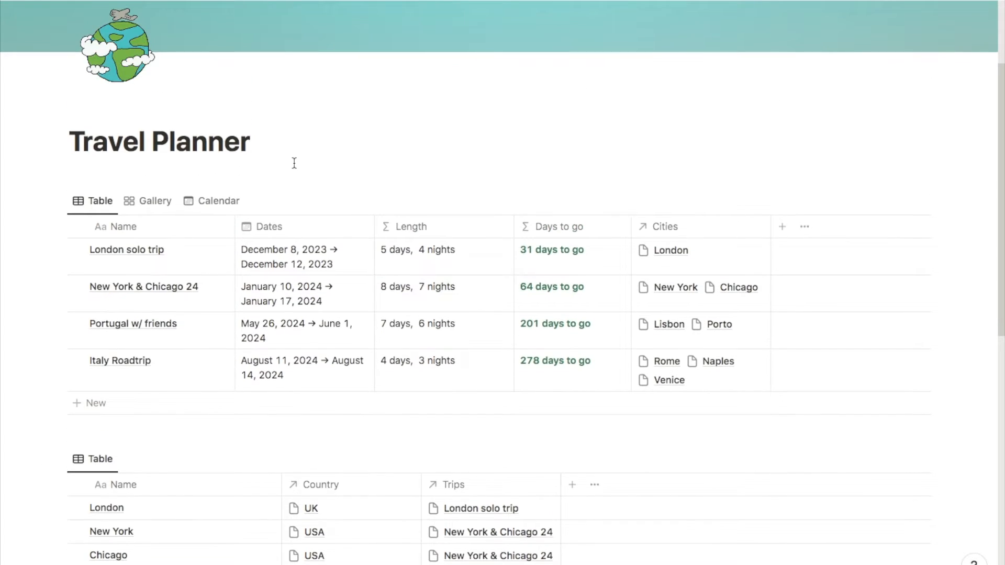
scroll(294, 163, "down", 7)
scroll(295, 168, "down", 2)
scroll(295, 166, "up", 6)
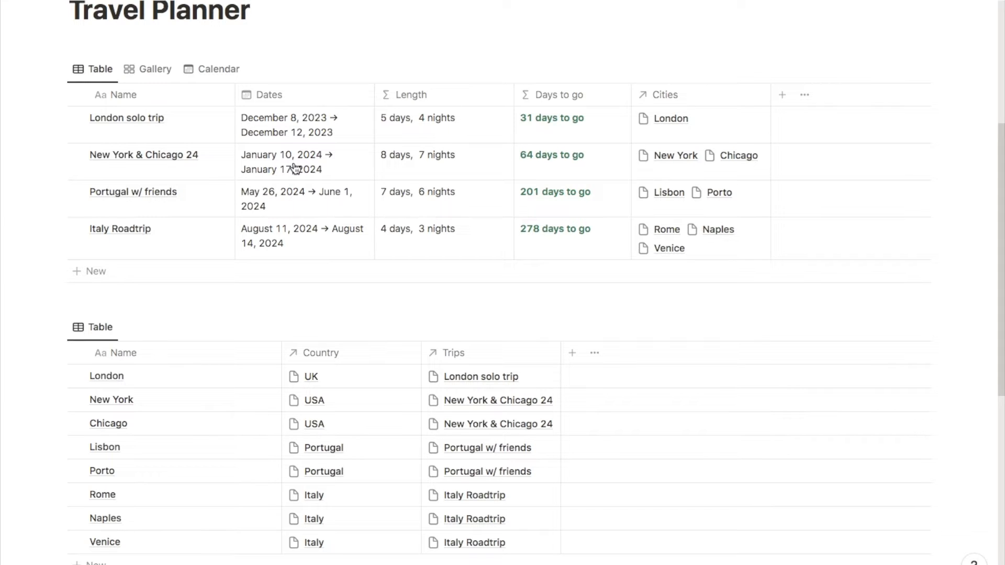
scroll(296, 167, "up", 3)
scroll(295, 164, "down", 4)
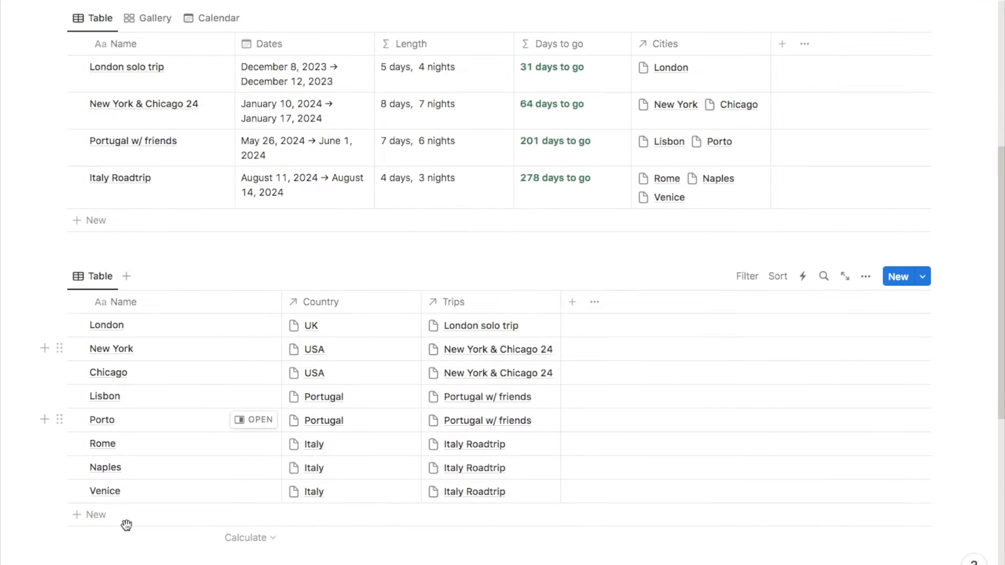
scroll(163, 332, "down", 6)
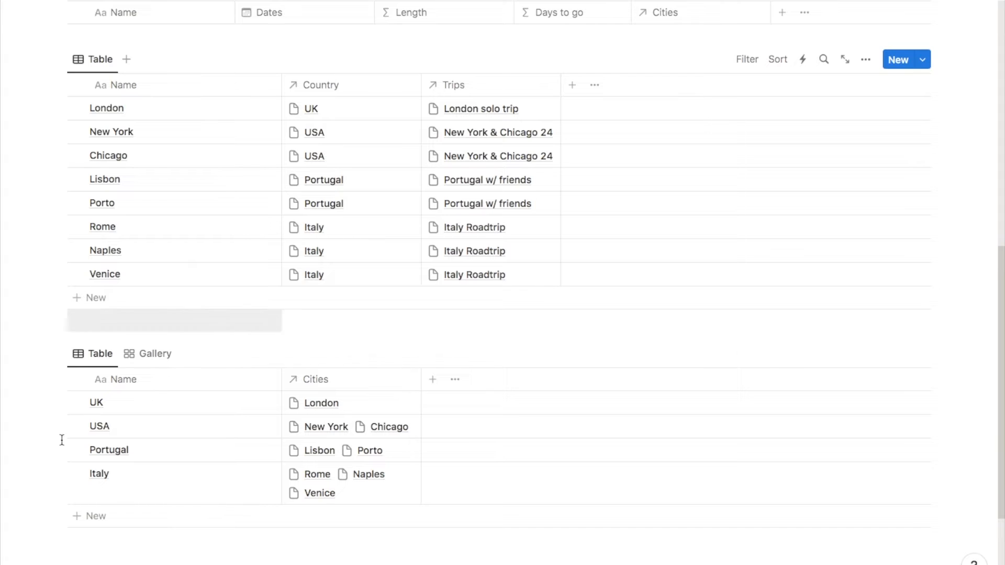
scroll(176, 362, "up", 5)
scroll(177, 362, "up", 8)
left_click(251, 260)
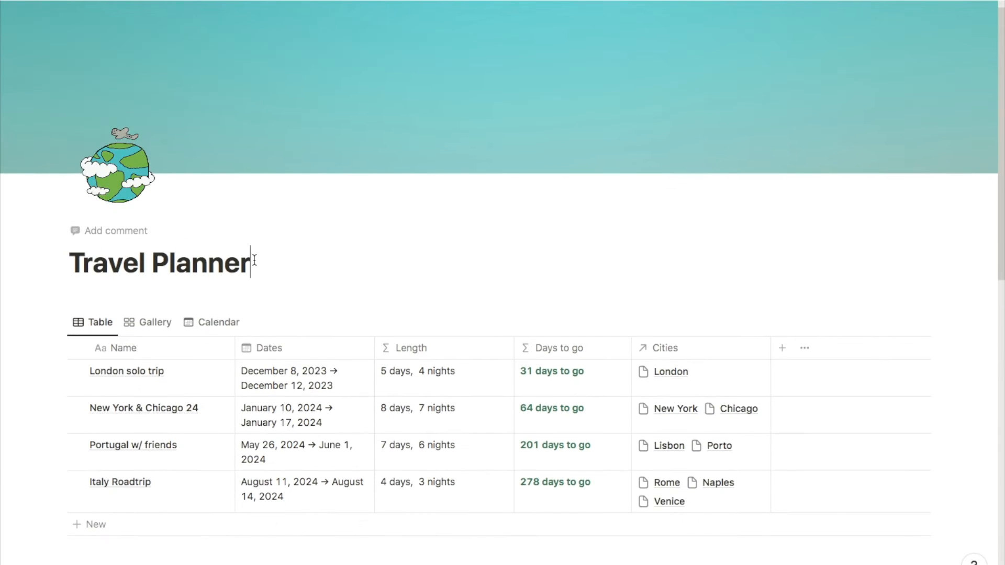
- Create a sub-page titled Cities directly beneath the Travel Planner title
key("Return")
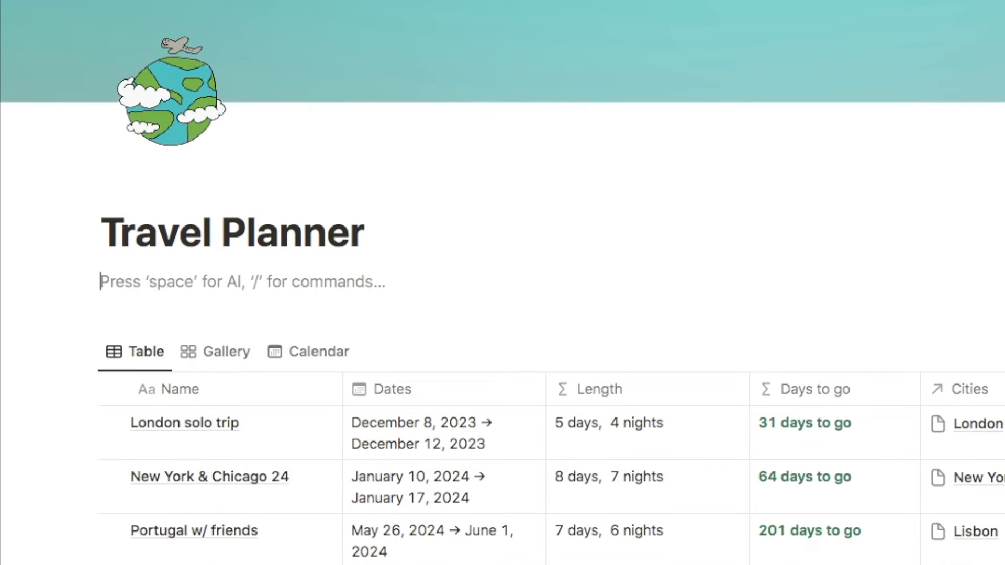
type("/page")
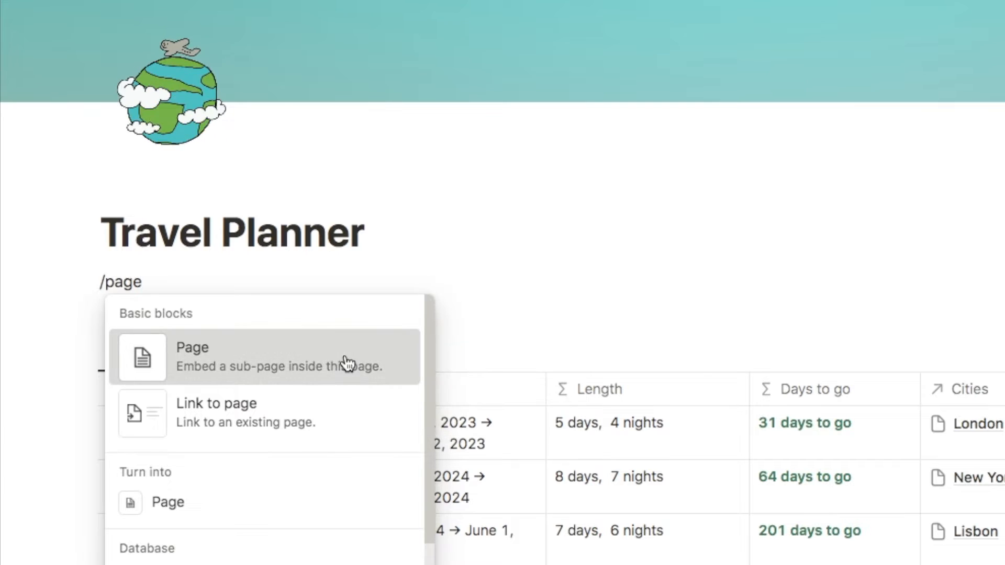
left_click(348, 359)
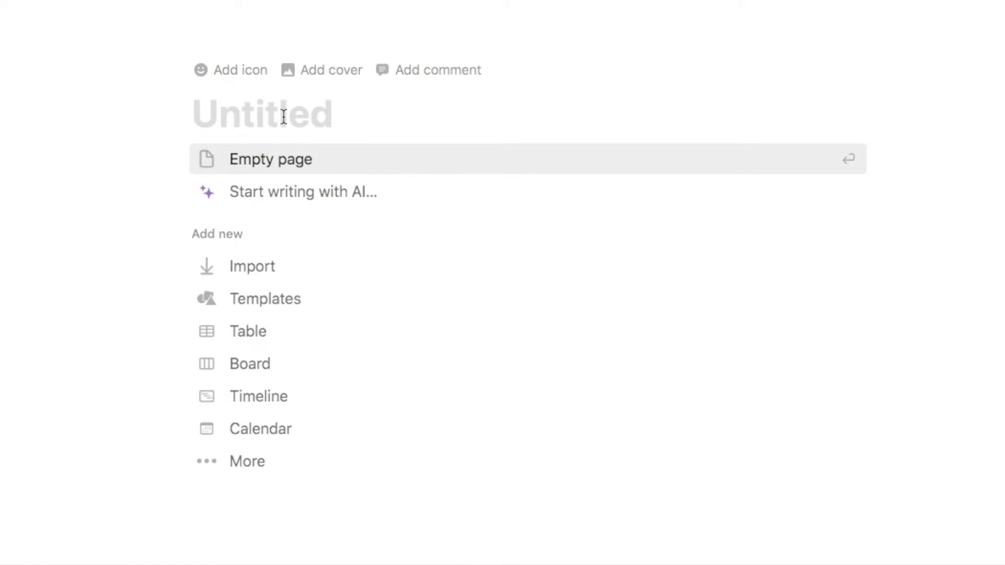
type("Cities")
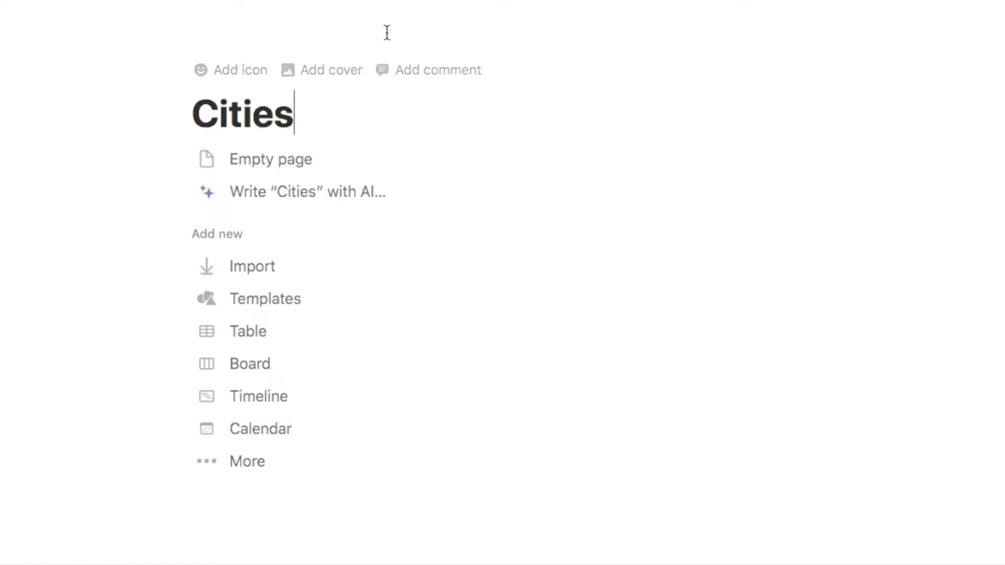
- Give the Cities page the map pin triangle icon
left_click(234, 69)
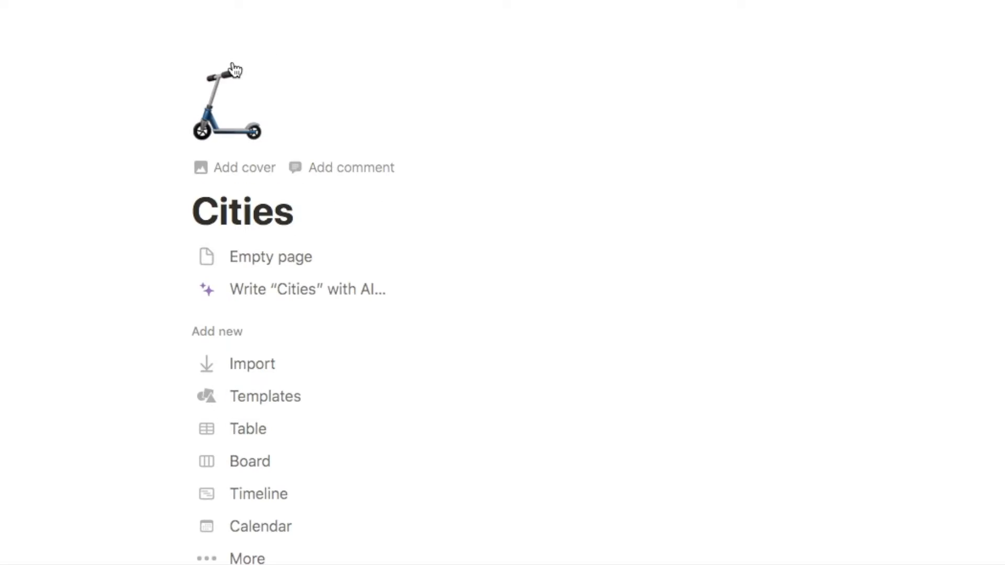
left_click(234, 100)
left_click(122, 170)
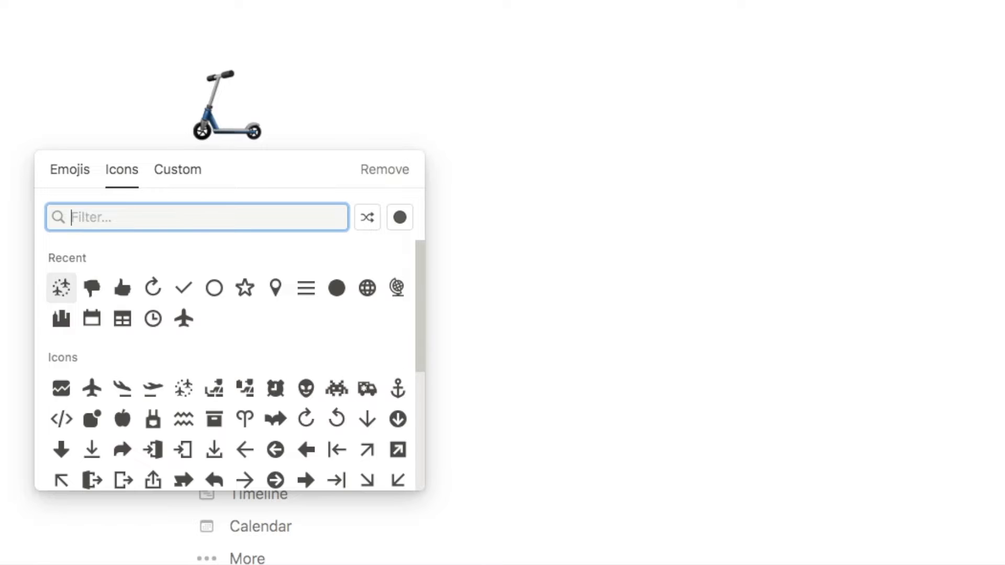
type("pin")
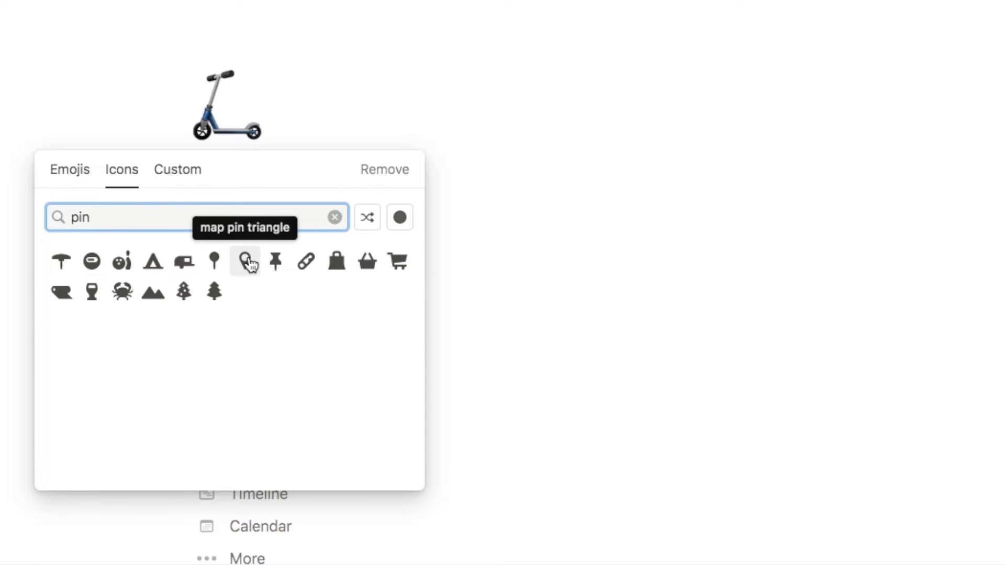
left_click(247, 261)
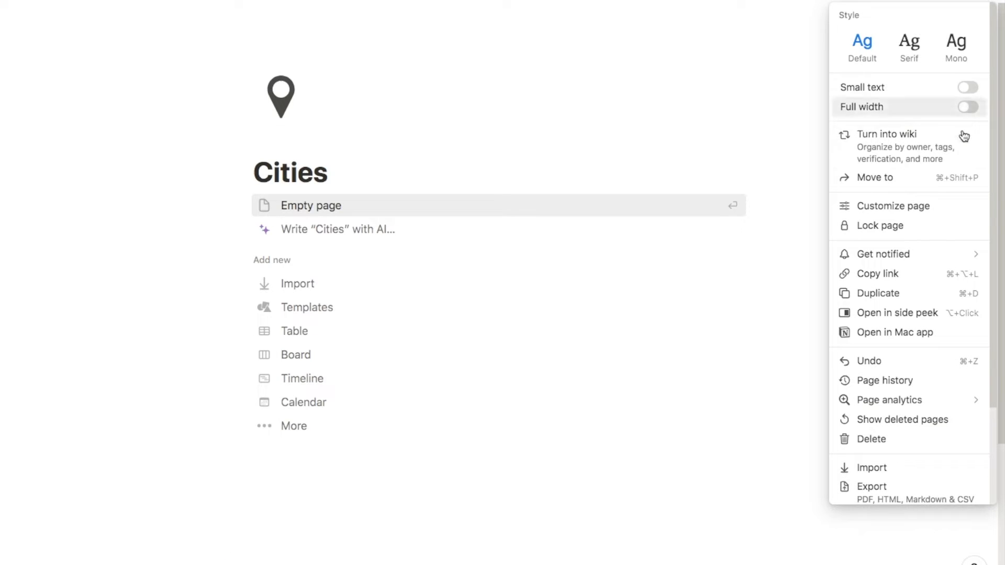
- Set the Cities page to full width and return to the Travel Planner page
left_click(969, 108)
left_click(374, 192)
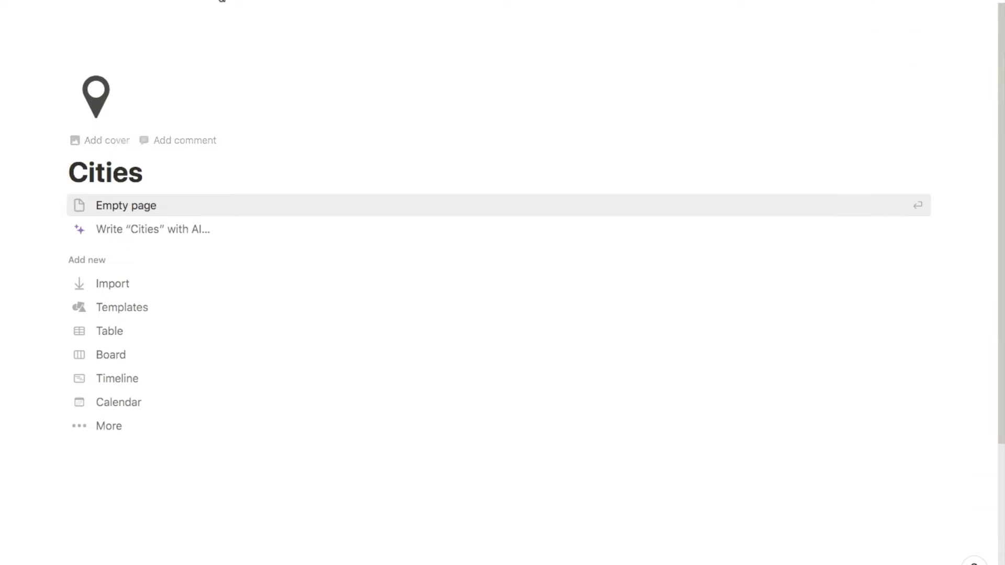
left_click(212, 1)
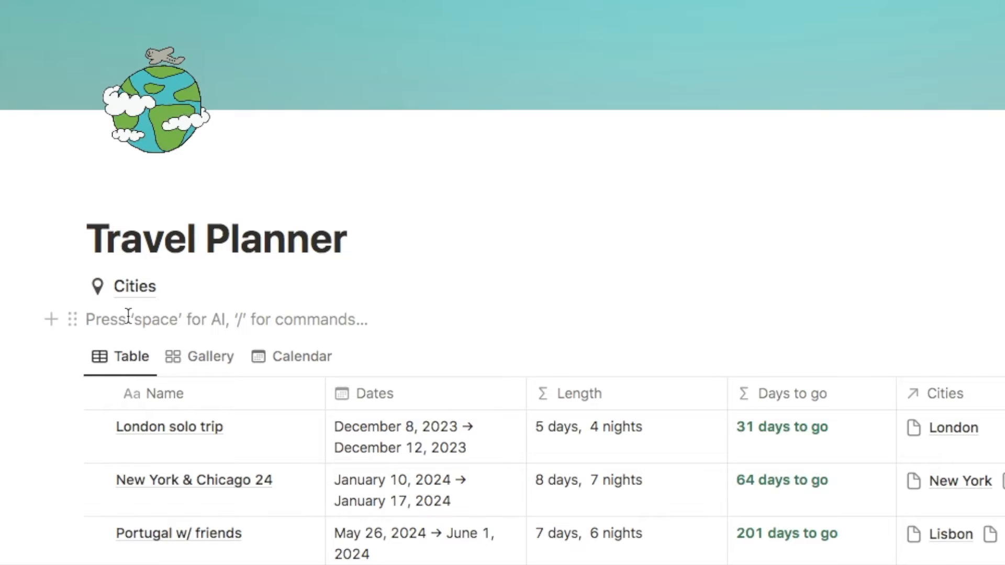
- Create a second sub-page titled Countries below the Cities page link
key("Return")
type("/page")
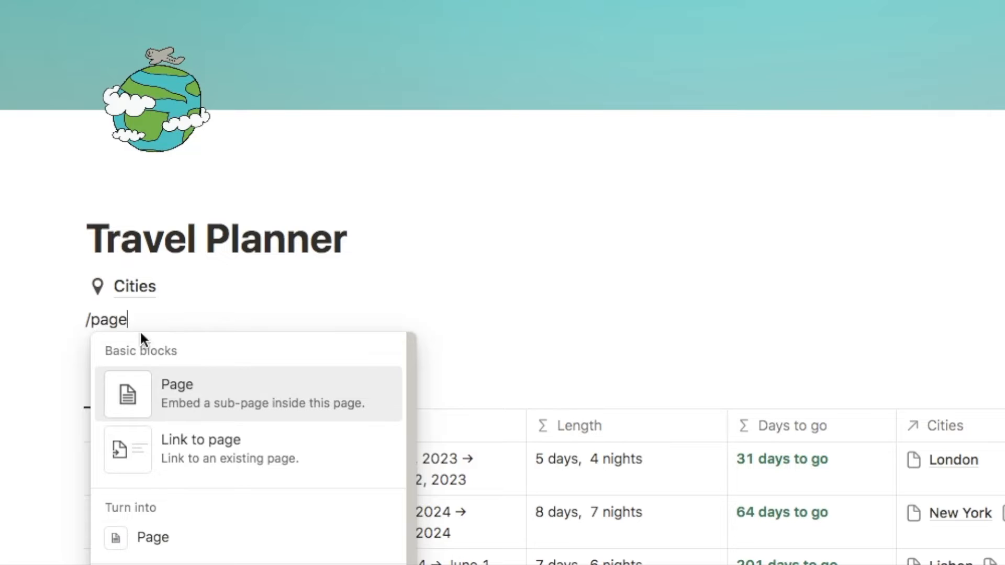
left_click(189, 385)
type("Countries")
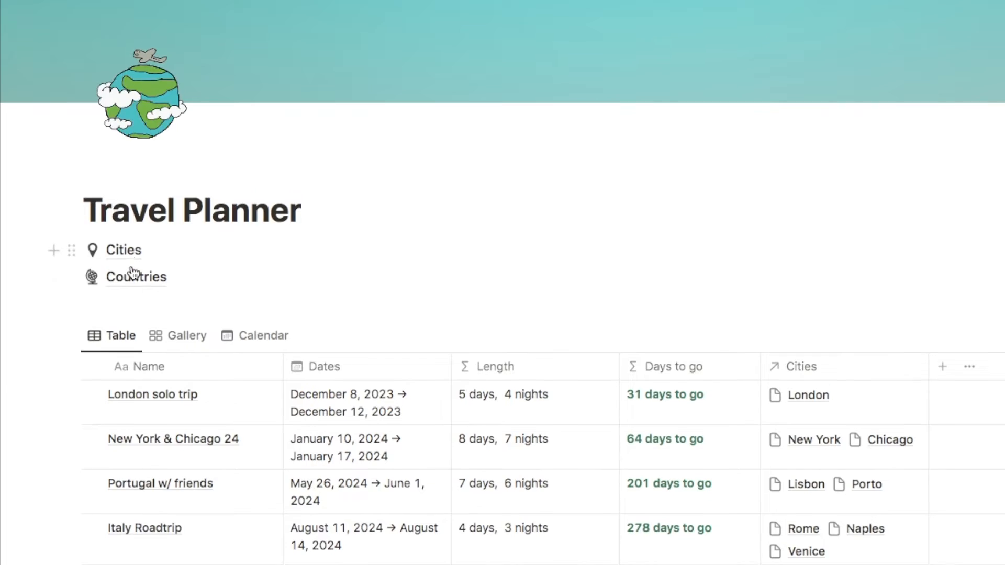
- Move the table of cities from the Travel Planner page into the Cities sub-page
scroll(132, 273, "down", 5)
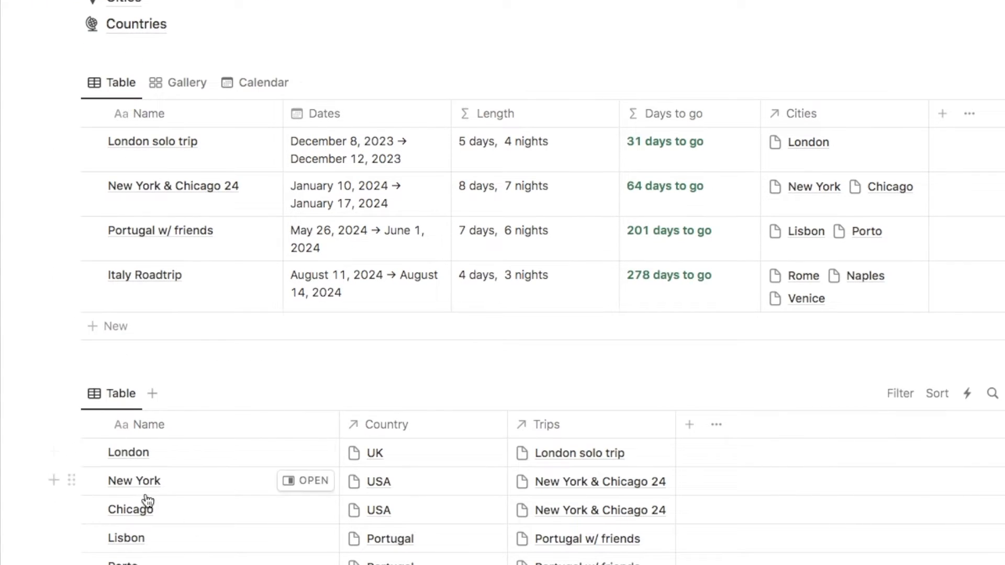
scroll(144, 501, "down", 5)
scroll(183, 497, "up", 4)
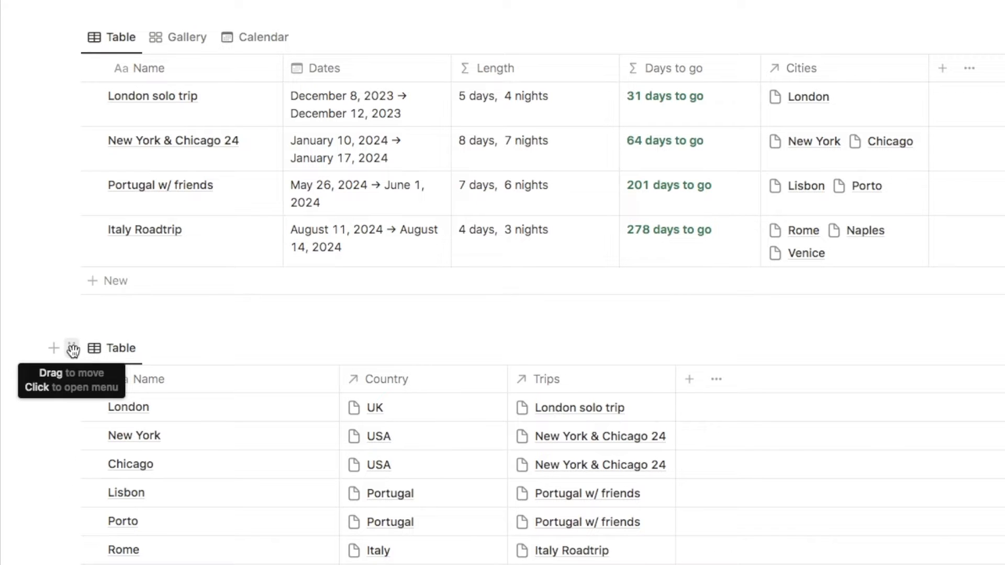
left_click_drag(72, 349, 121, 90)
- Move the table of countries from the Travel Planner page into the Countries sub-page
scroll(179, 377, "down", 5)
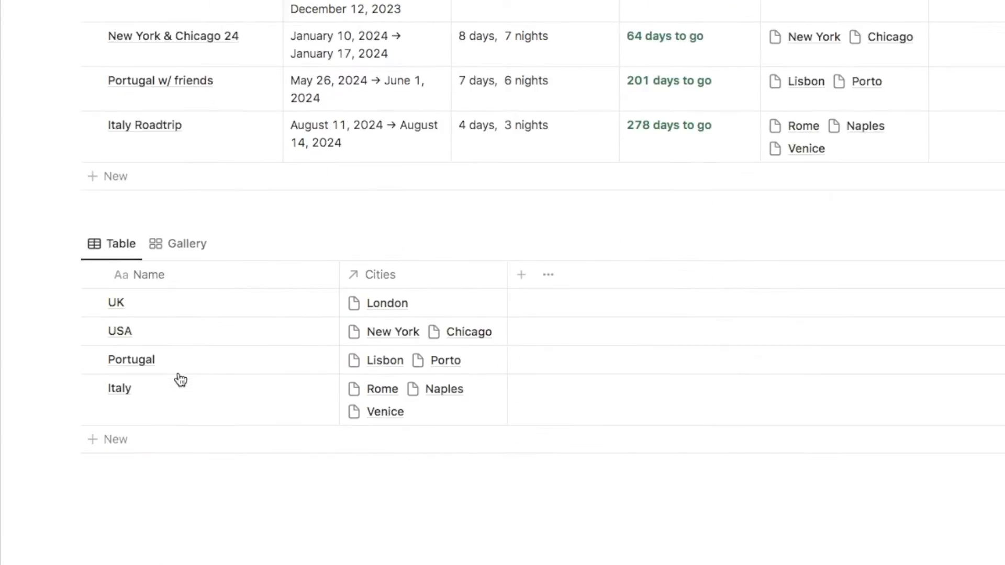
scroll(265, 339, "up", 6)
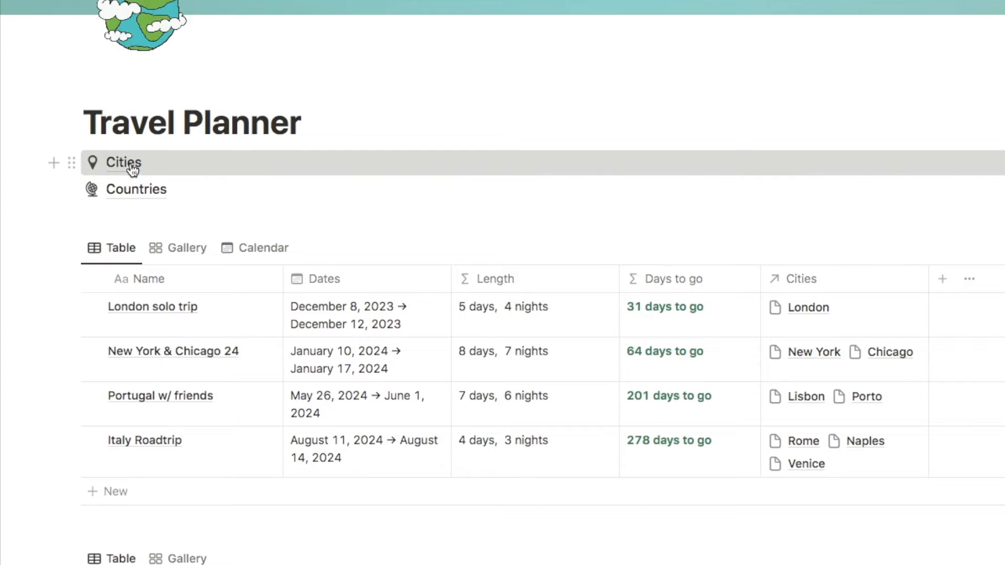
left_click(124, 163)
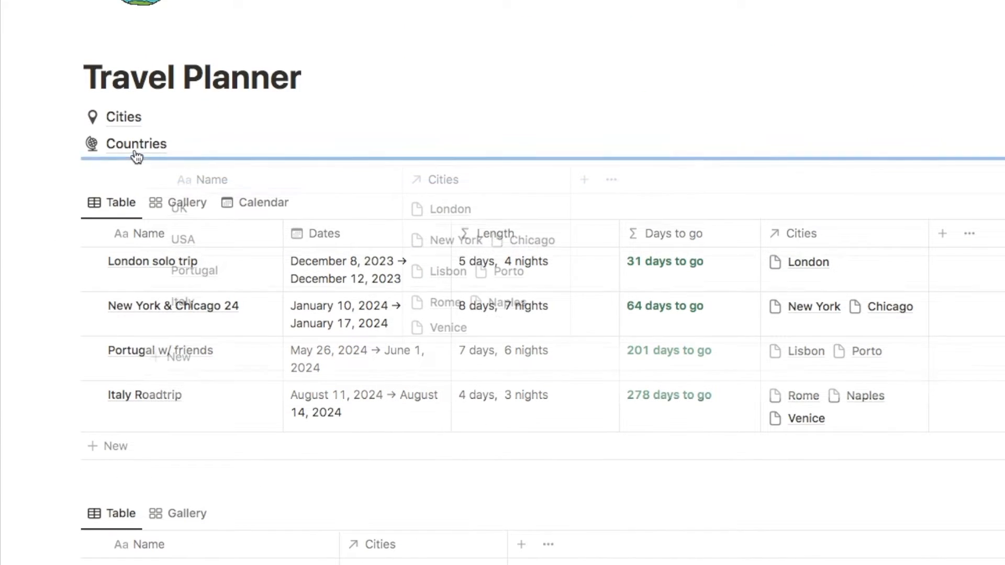
scroll(197, 430, "up", 2)
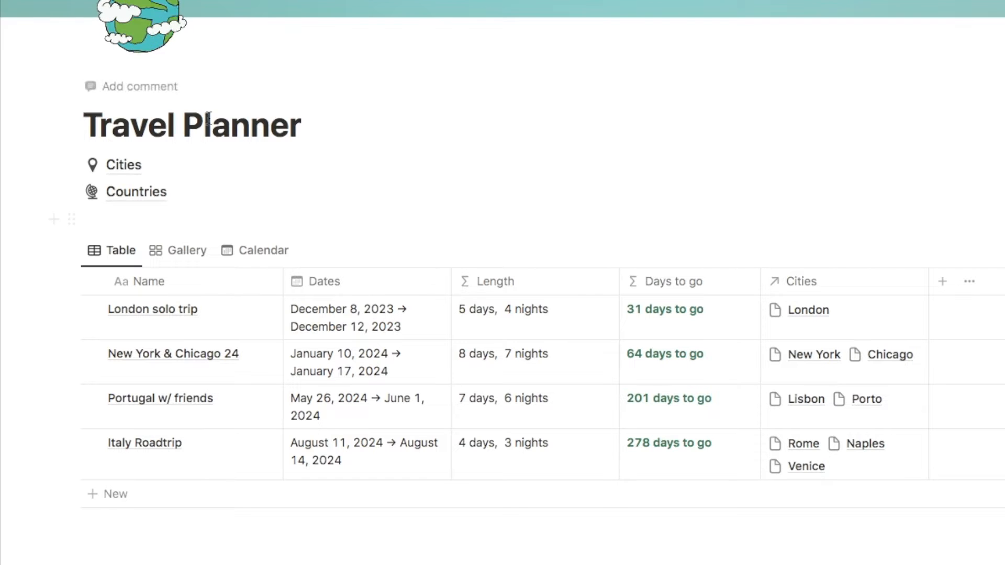
- Create a sub-page titled Food below the Countries page link
left_click(123, 219)
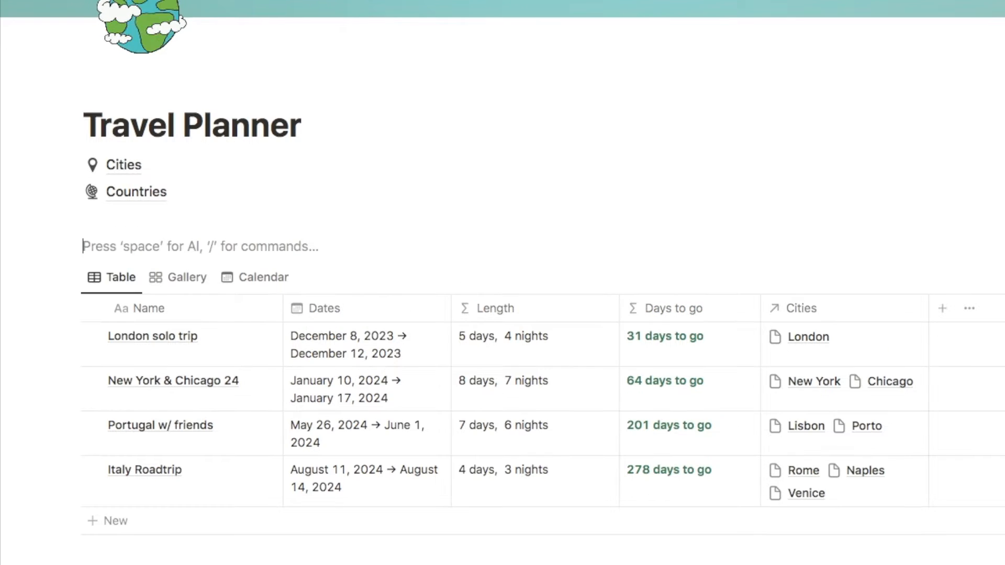
type("/page")
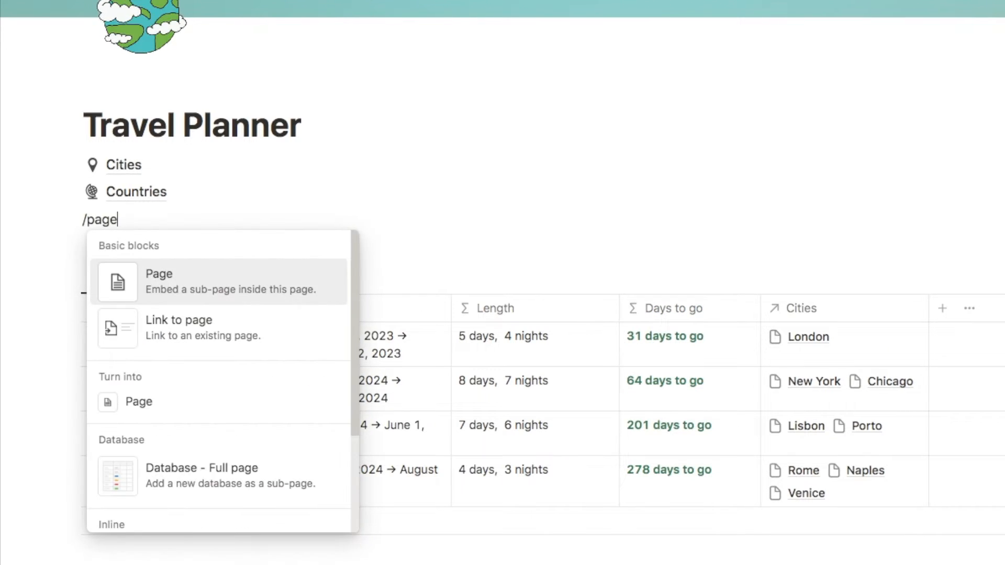
left_click(184, 276)
type("Food")
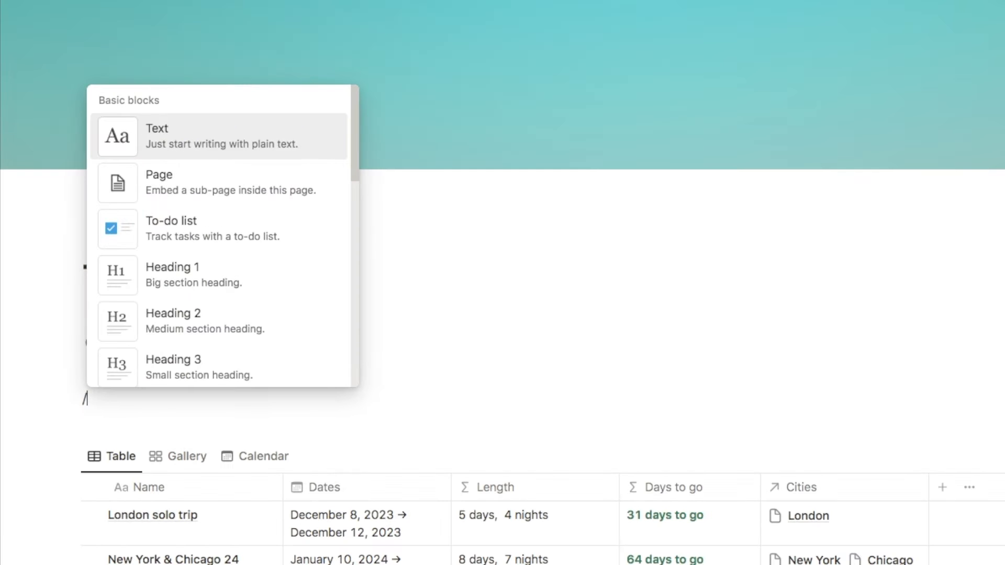
- Create a sub-page titled Journal below the Food page link
type("page")
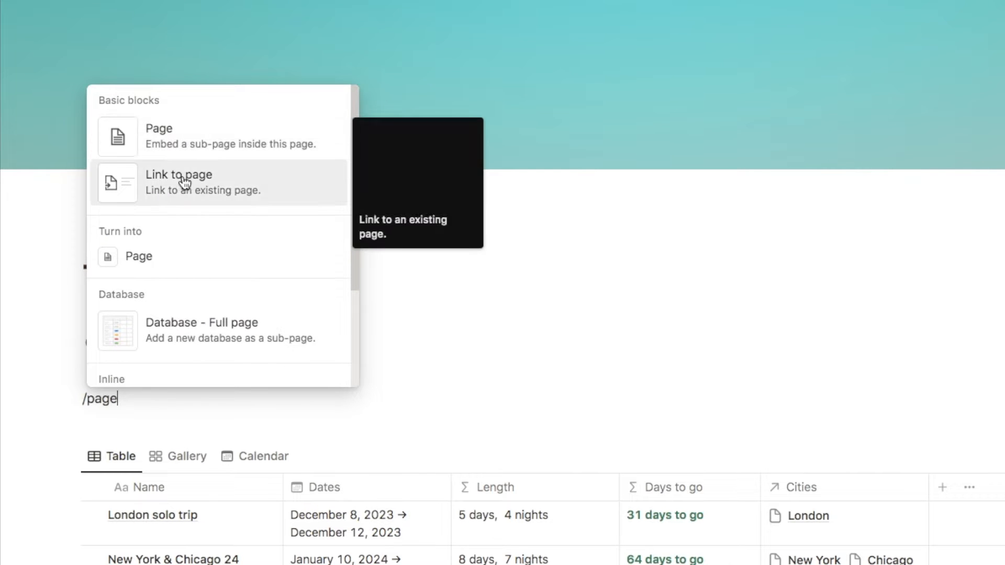
left_click(180, 142)
type("Journal")
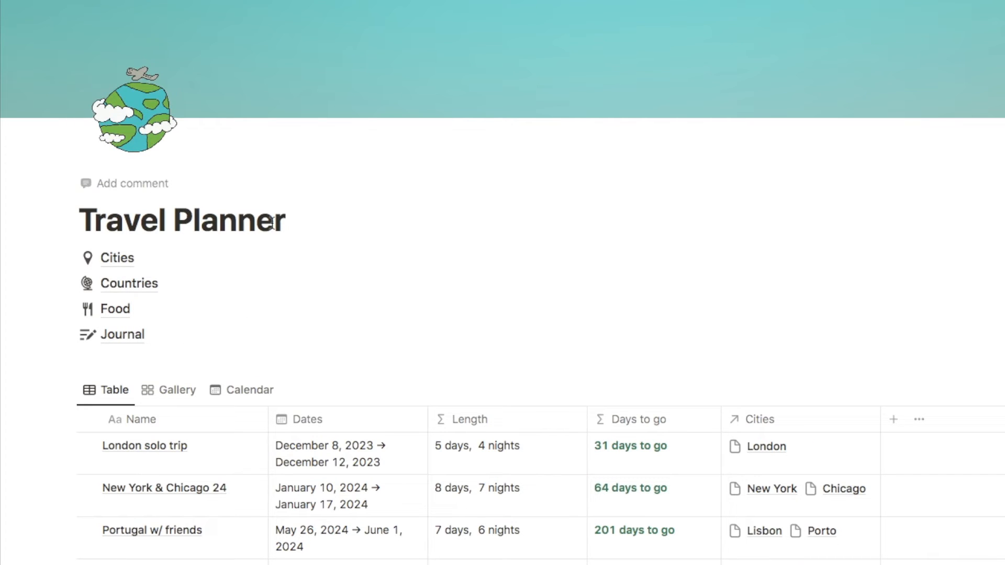
- Insert a callout block between the Travel Planner title and the Cities page link
left_click(314, 222)
key("Return")
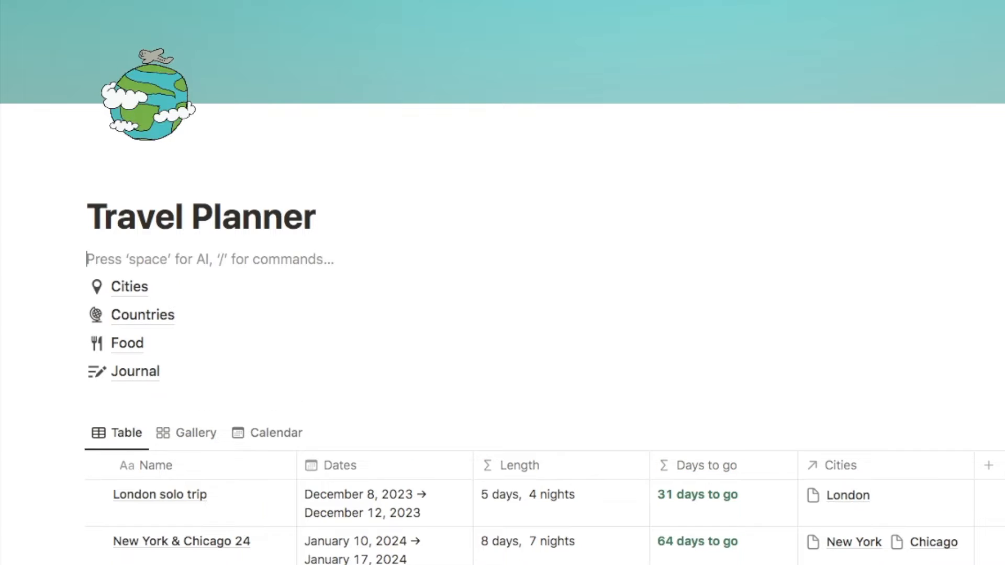
type("/")
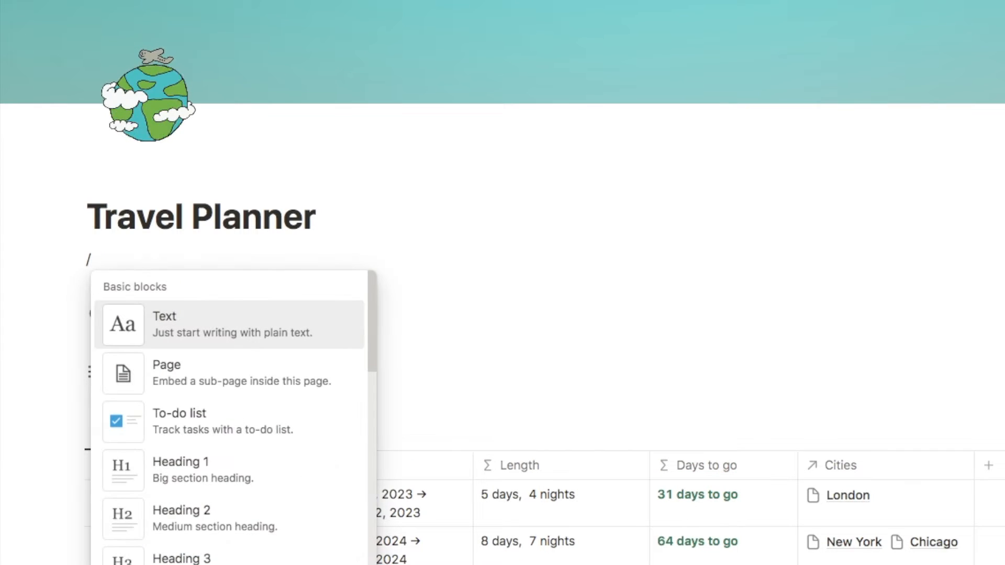
type("call")
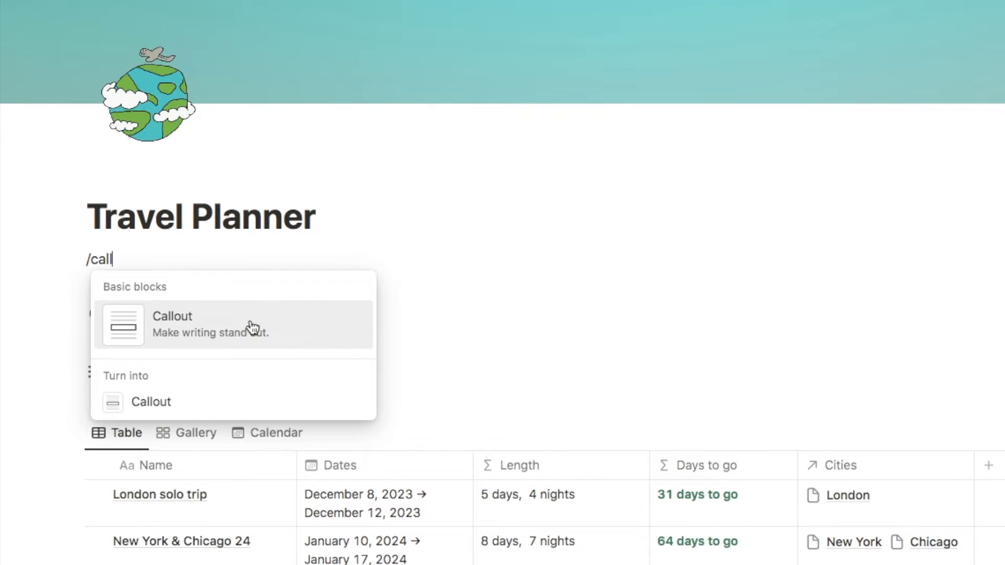
left_click(355, 325)
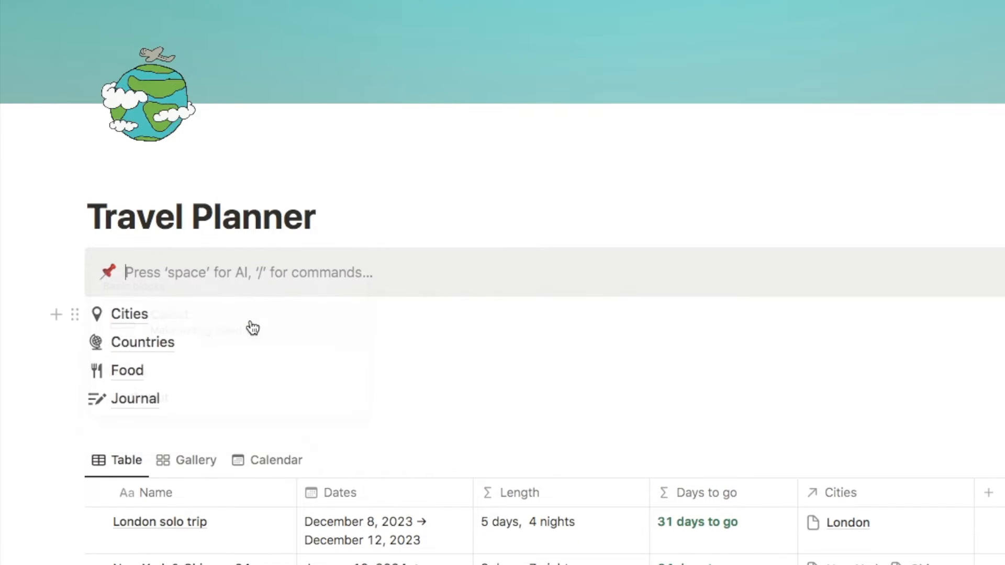
- Replace the callout's pushpin emoji with the list icon
left_click(109, 276)
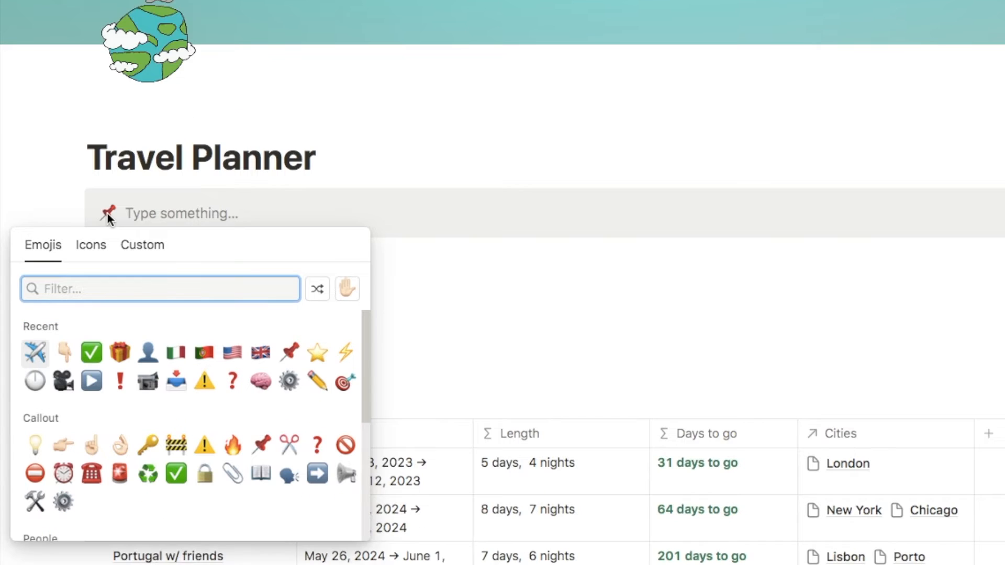
left_click(91, 245)
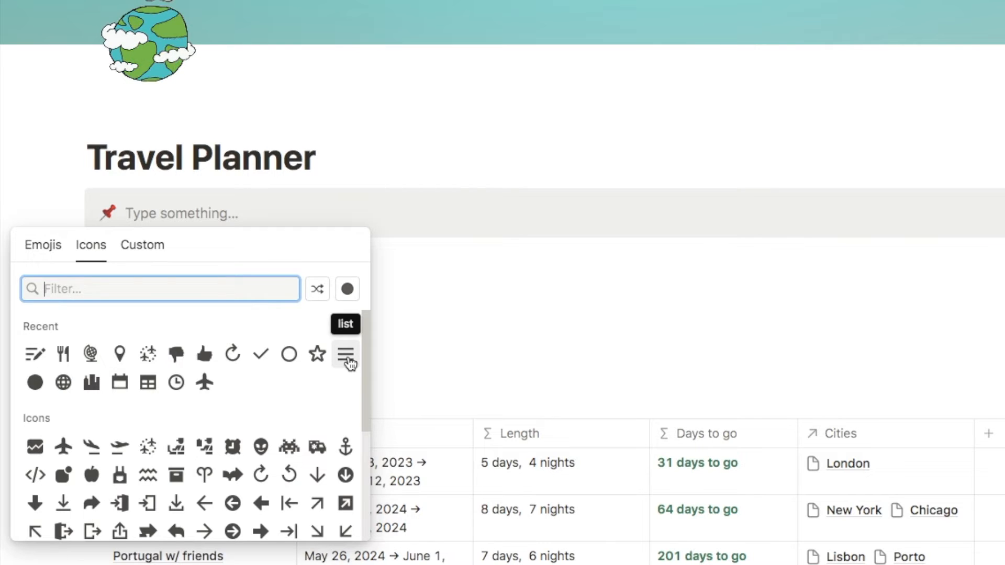
left_click(347, 357)
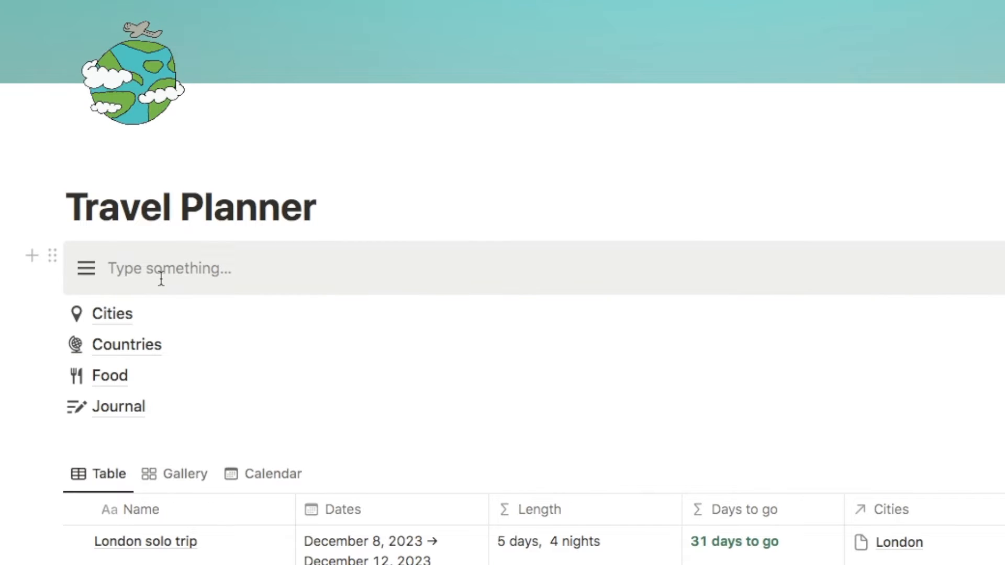
- Enter the heading Menu in the callout and make it bold
left_click(149, 272)
type("Menu")
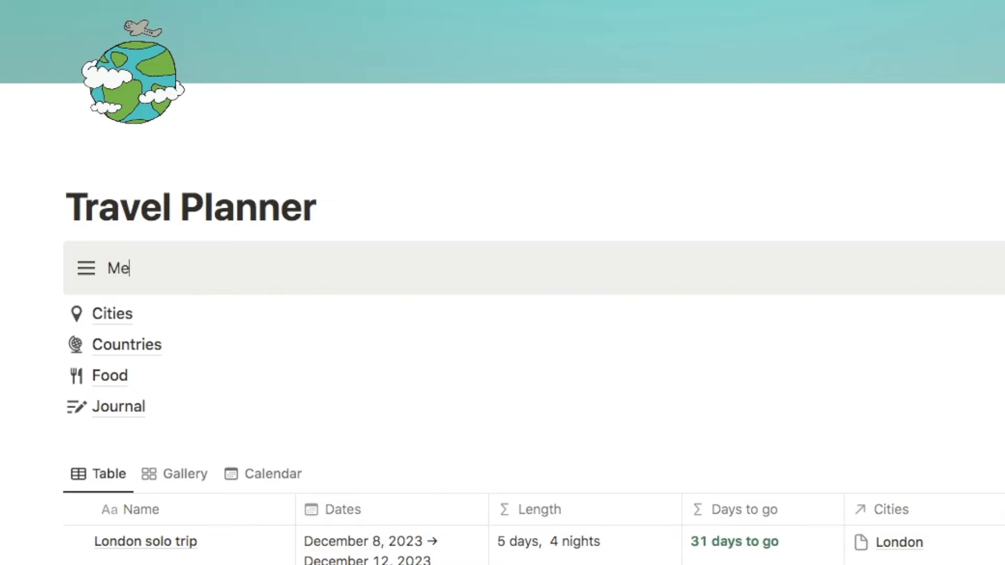
key("ctrl+b")
left_click(151, 272)
- Add a divider below the callout and move it inside the callout under the Menu heading
key("Return")
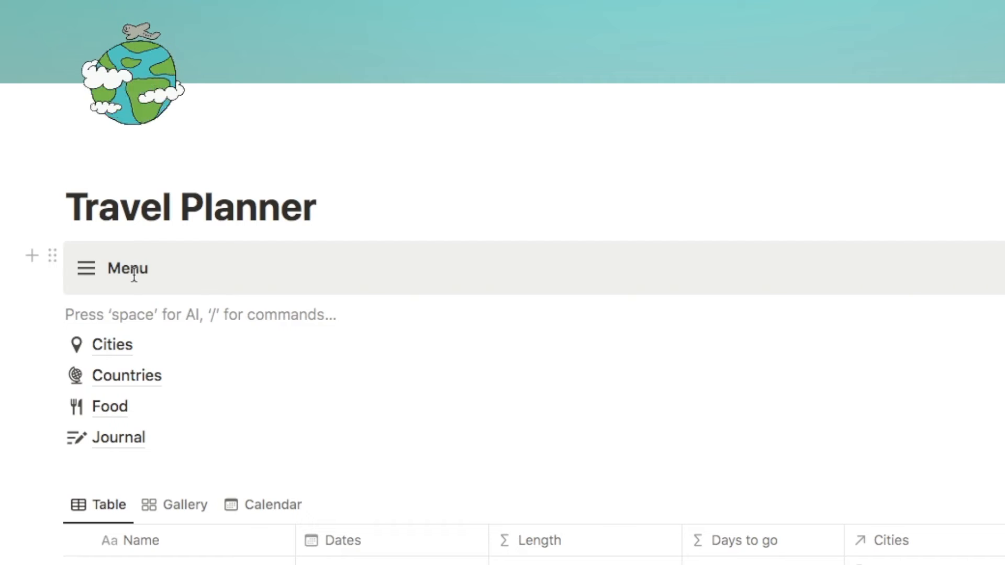
type("-")
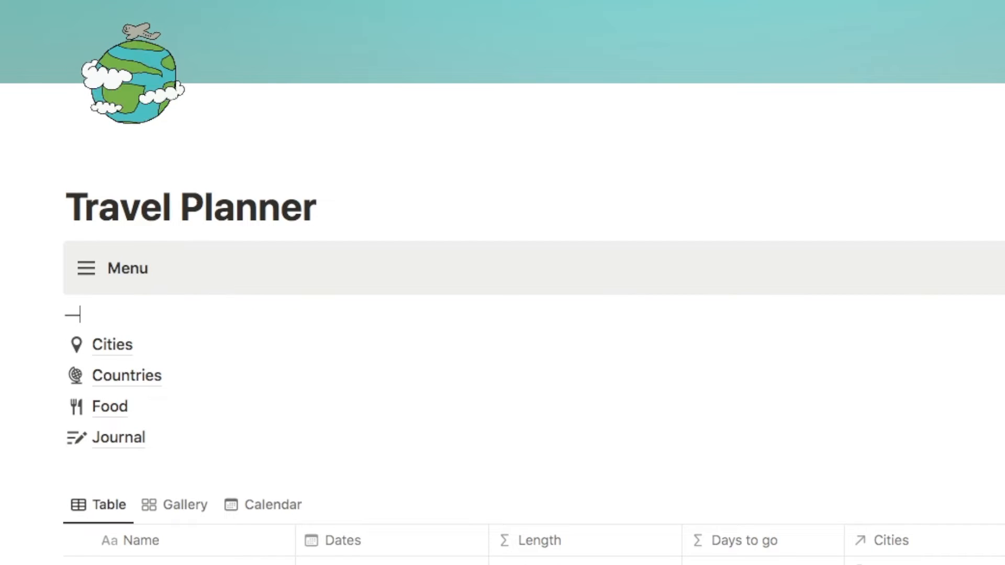
type("-")
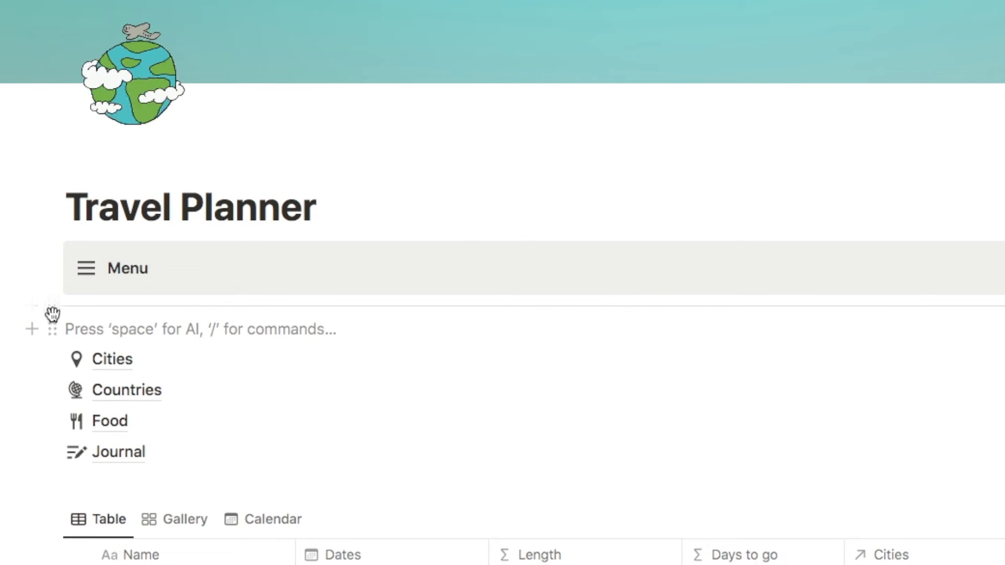
left_click_drag(52, 305, 103, 281)
left_click(96, 331)
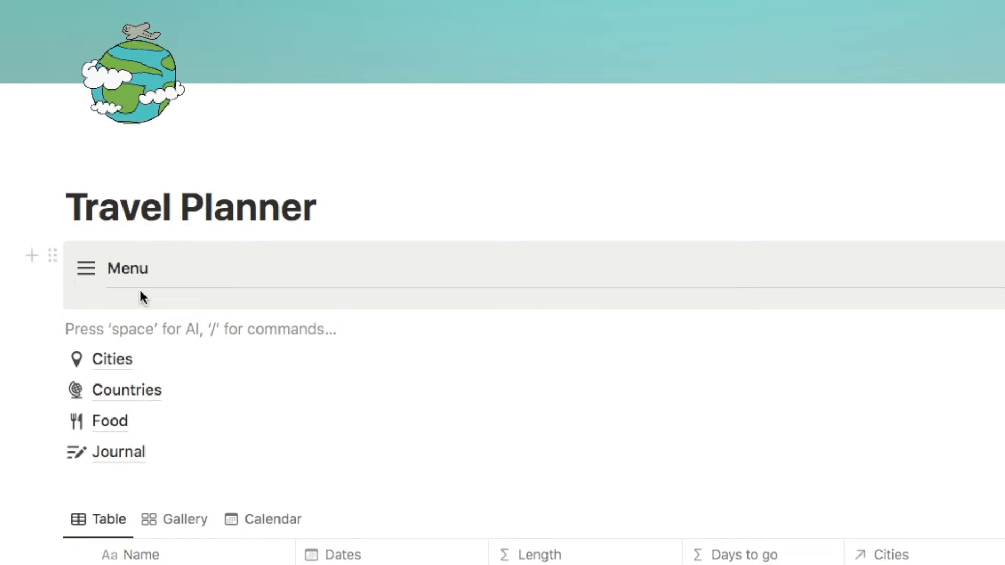
- Move the Cities, Countries, Food and Journal page links together into the Menu callout, under its divider
scroll(89, 333, "down", 1)
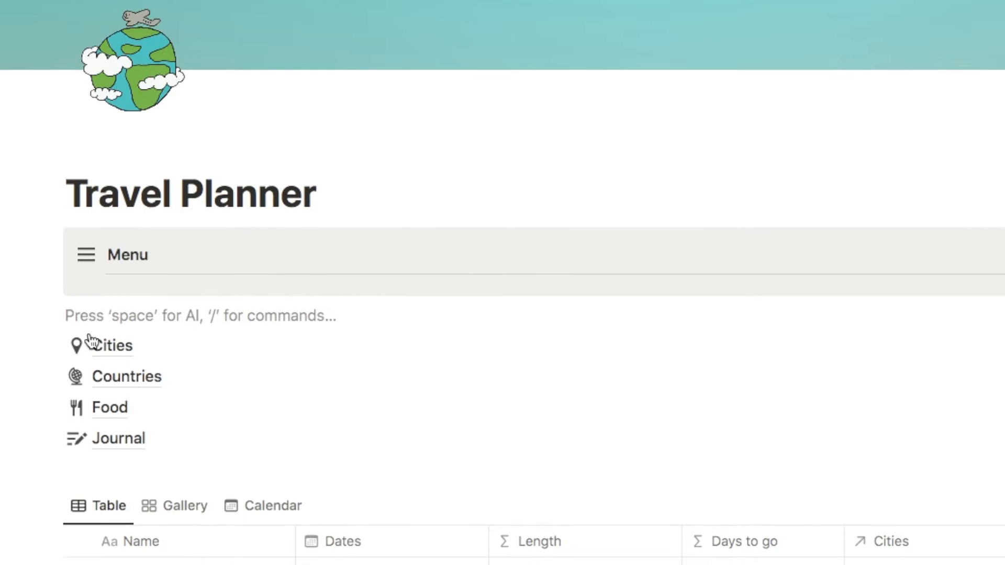
mouse_move(91, 341)
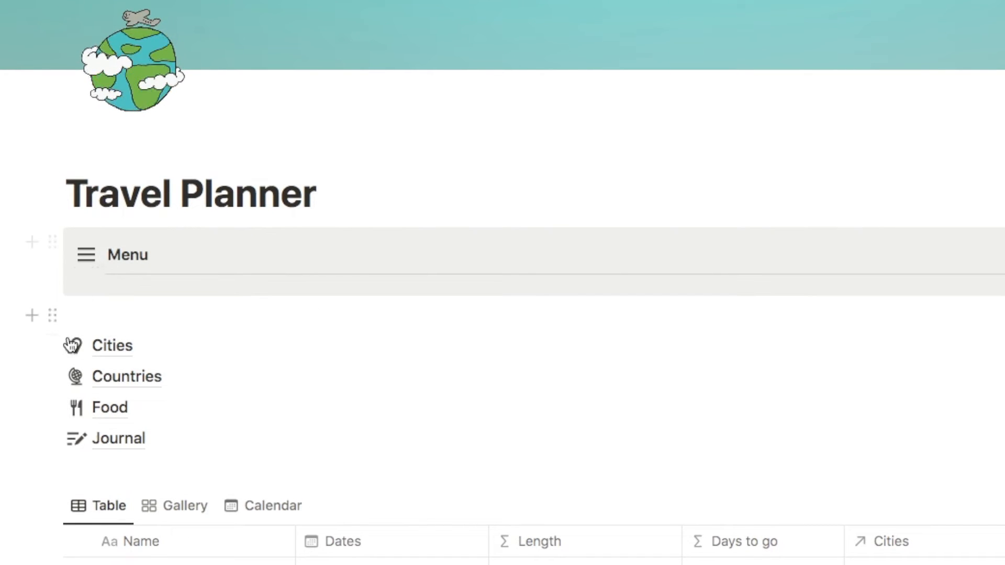
left_click_drag(66, 354, 133, 439)
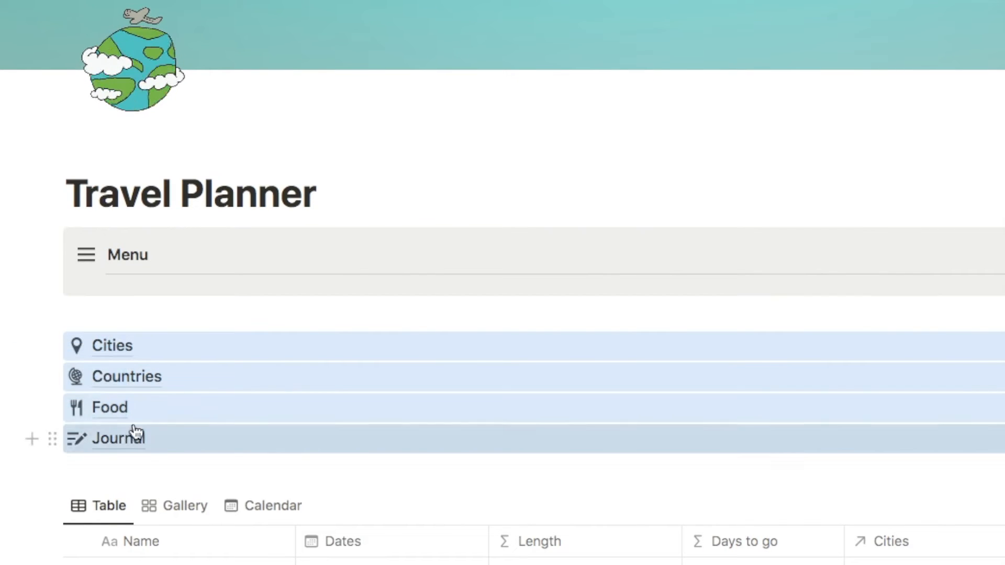
left_click_drag(54, 348, 110, 285)
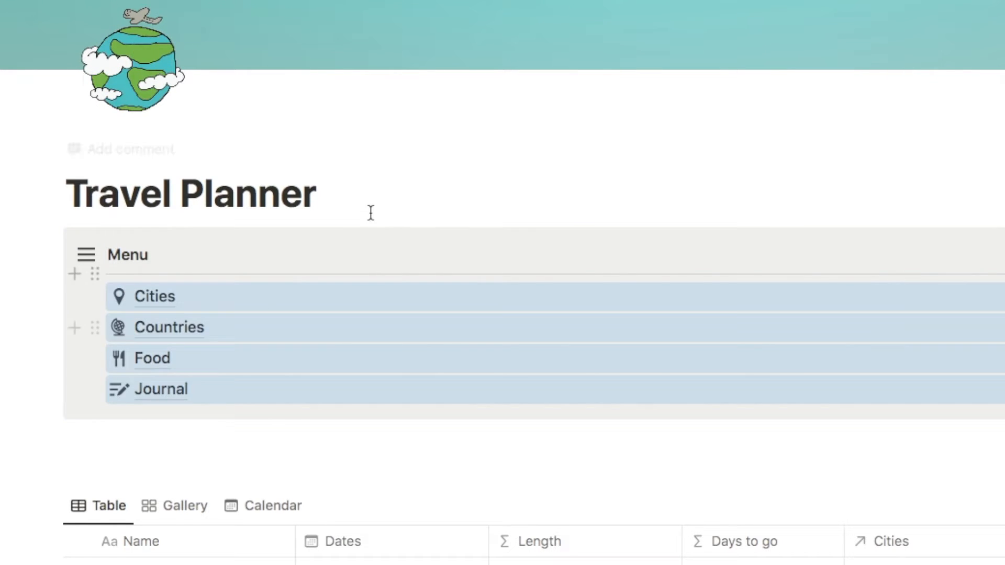
left_click(370, 211)
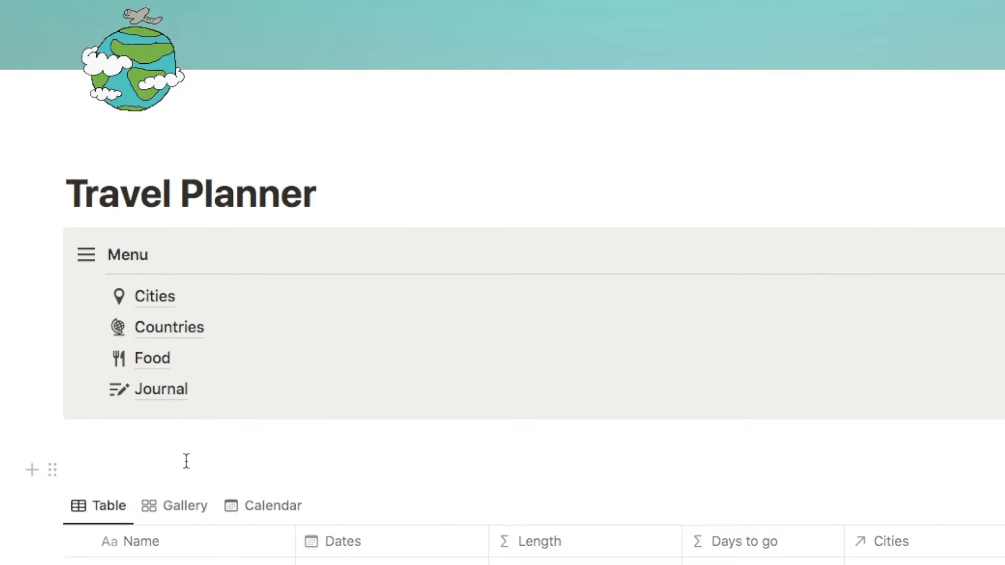
- Insert a 2 columns block below the Travel Planner title and move the Menu callout into its first column
scroll(189, 457, "down", 3)
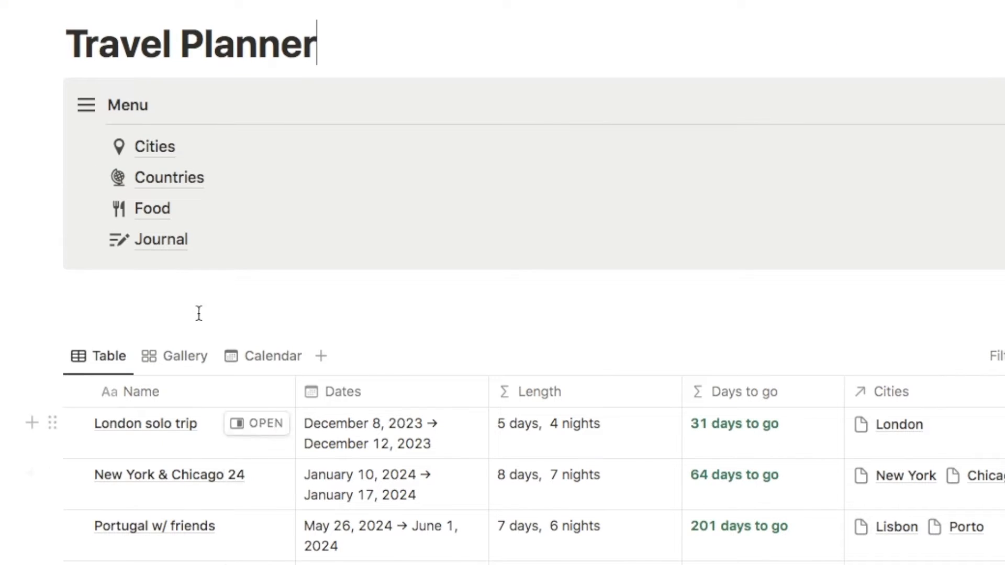
scroll(330, 63, "up", 3)
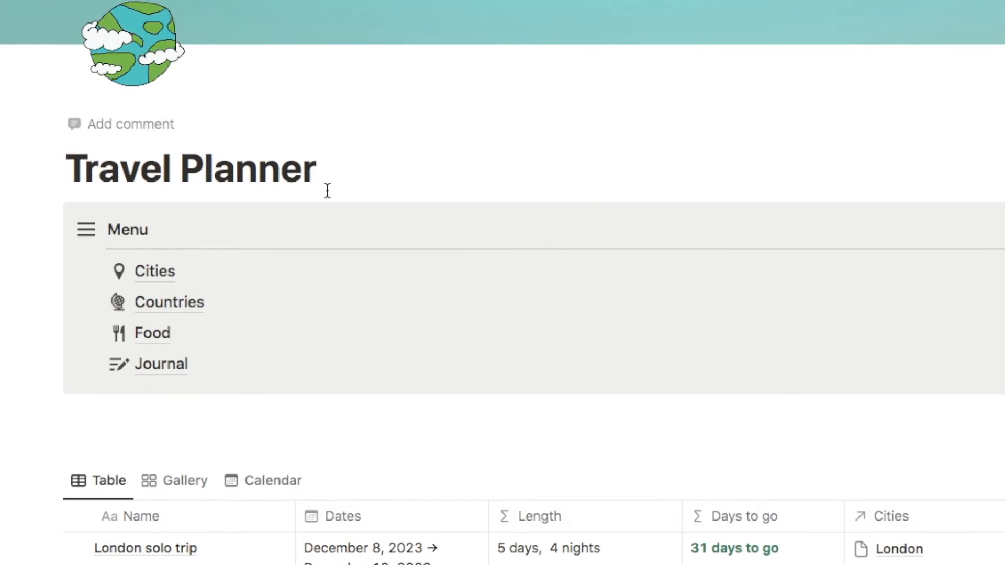
left_click(327, 190)
key("Return")
type("/2c")
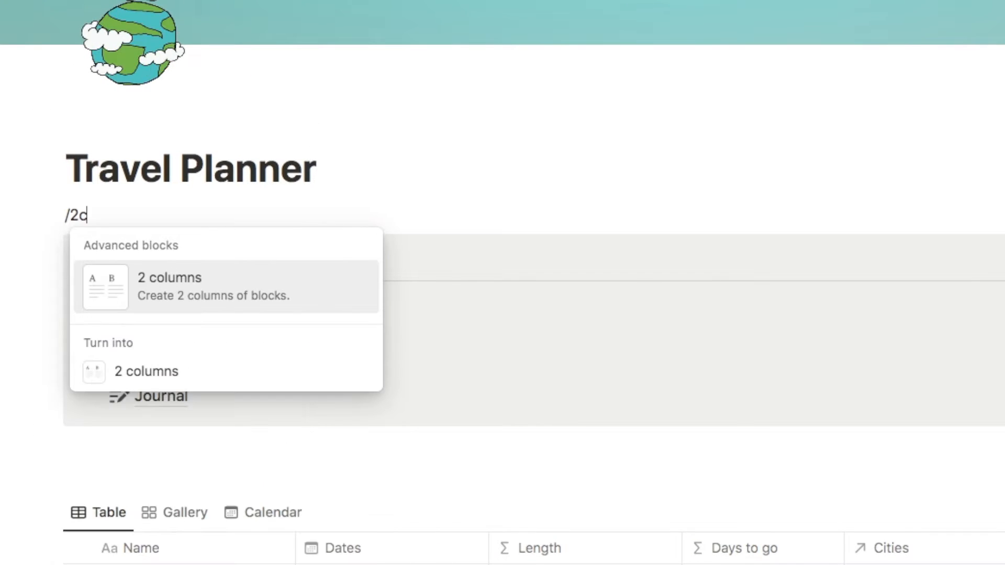
left_click(197, 289)
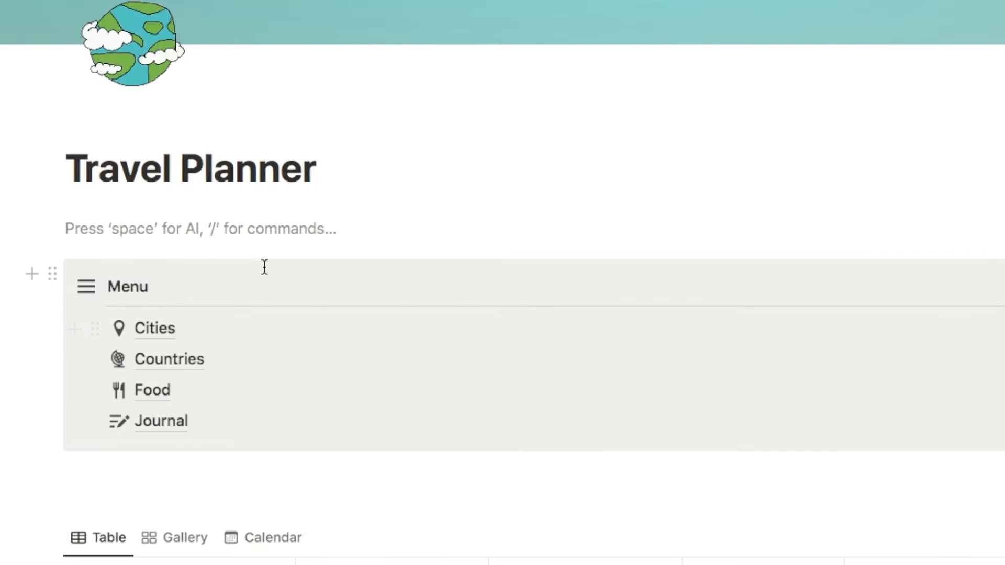
left_click_drag(54, 273, 85, 216)
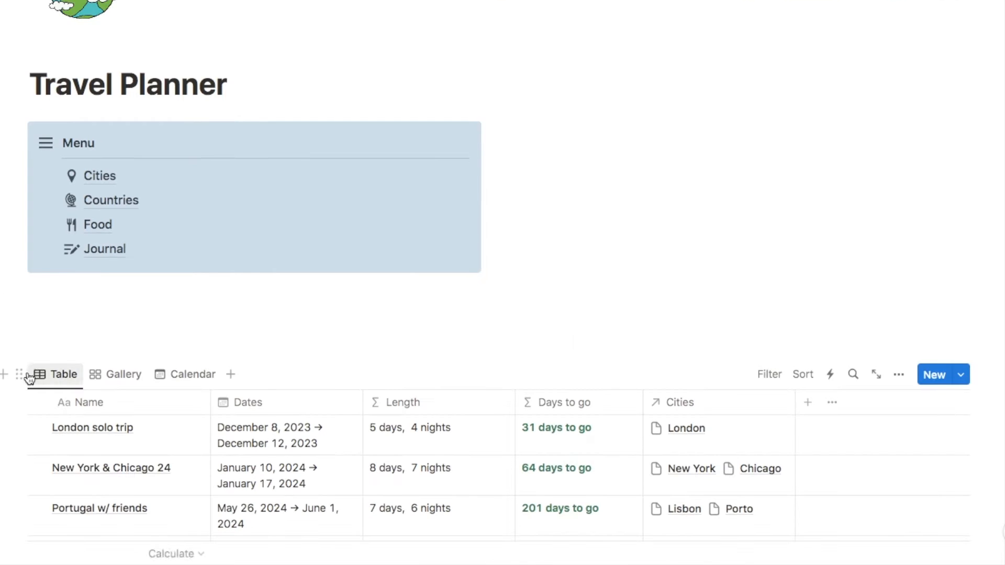
- Move the trips database into the second column beside the Menu callout, and narrow the Menu column to a slim sidebar
left_click_drag(18, 372, 527, 123)
left_click(285, 82)
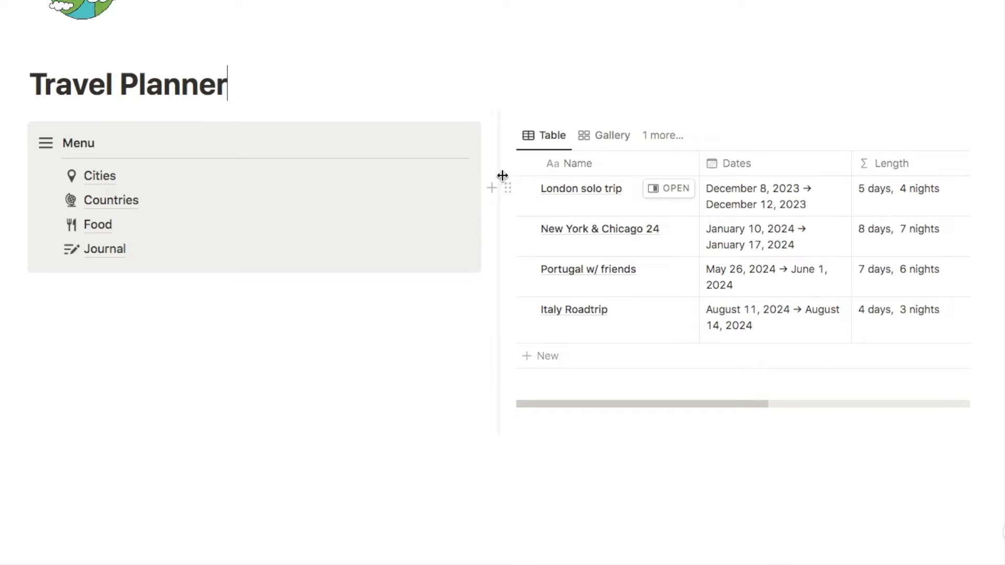
left_click_drag(503, 169, 217, 197)
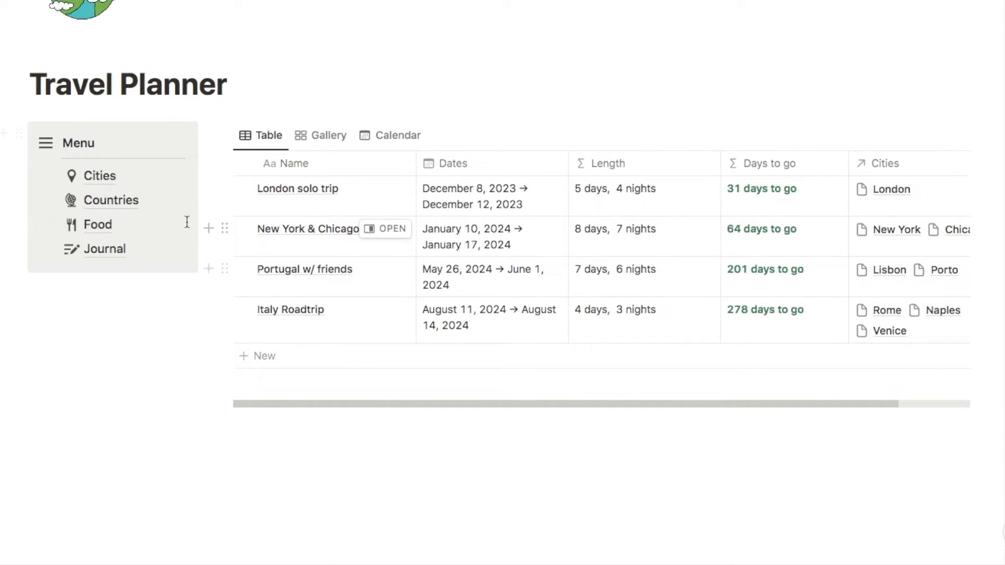
- Try a blue background on the Menu callout
scroll(266, 103, "up", 1)
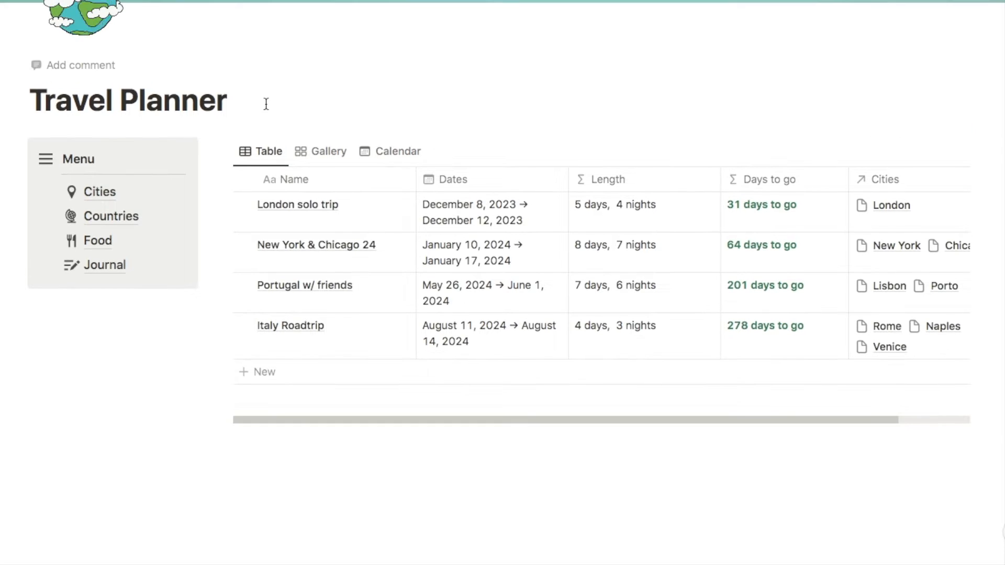
scroll(574, 442, "up", 5)
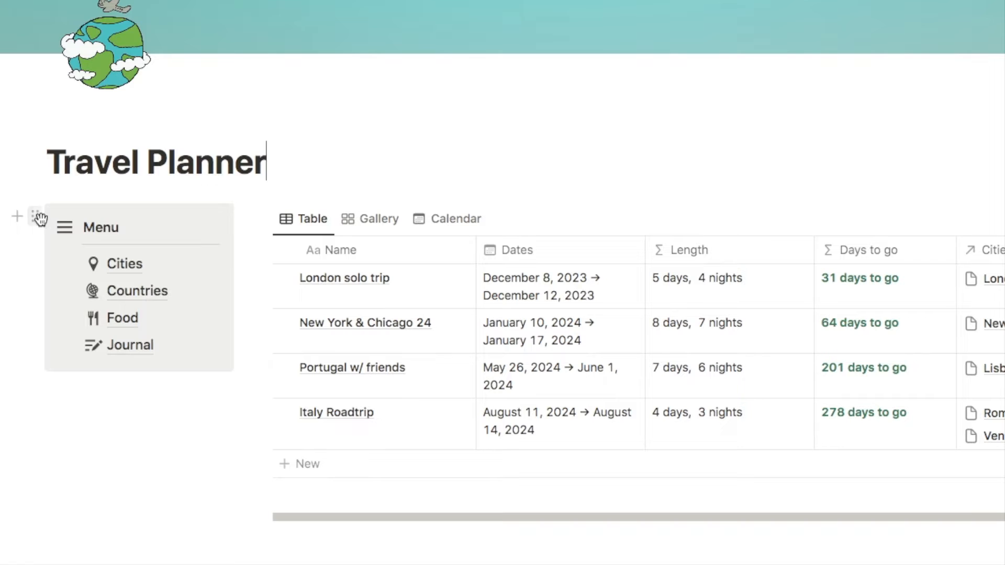
left_click(39, 218)
mouse_move(108, 319)
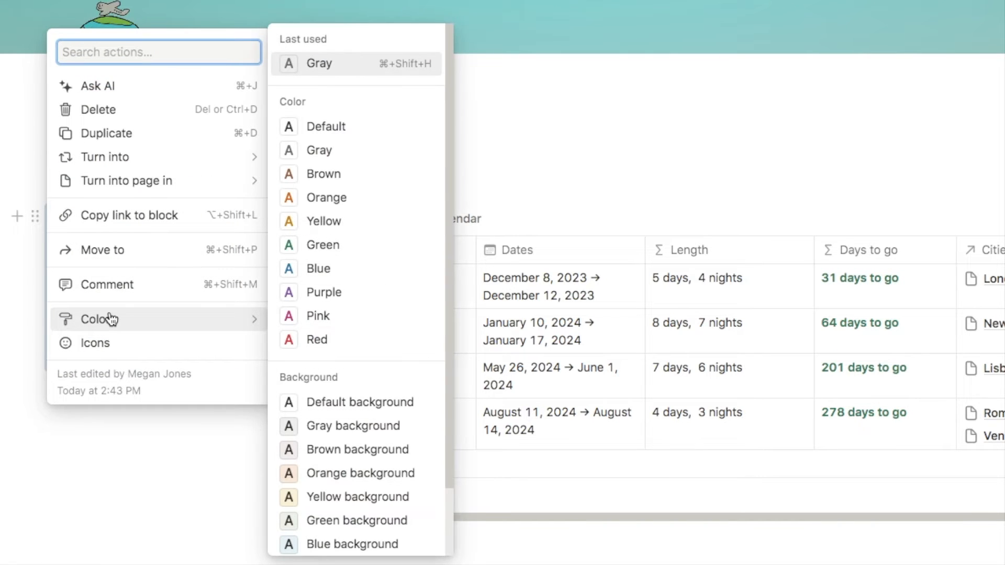
scroll(327, 335, "down", 3)
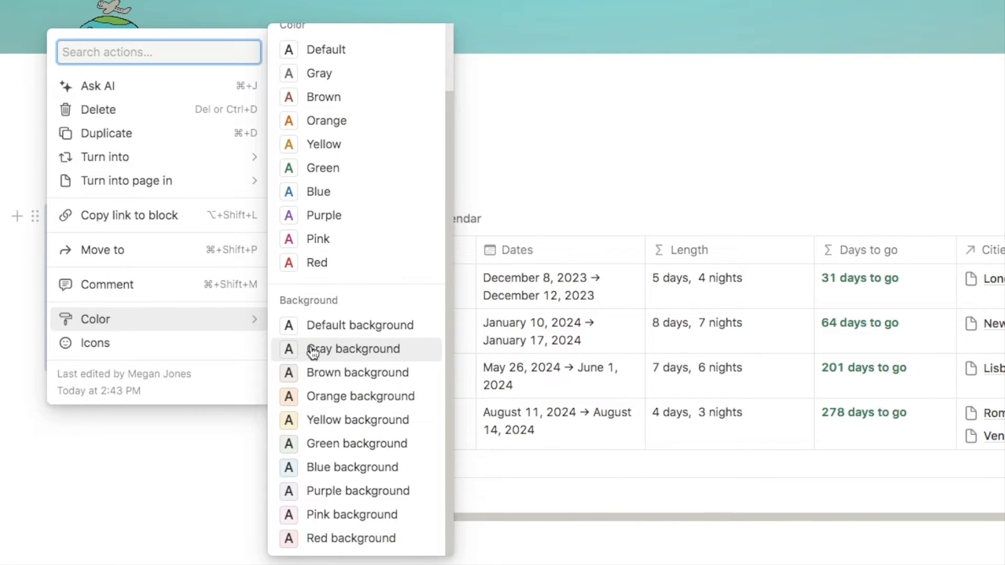
left_click(346, 467)
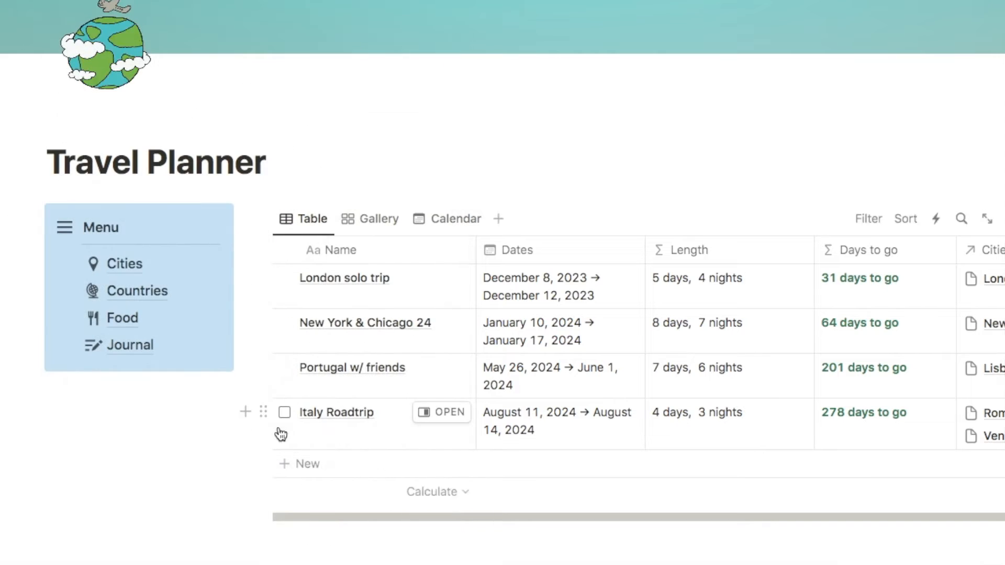
left_click(182, 438)
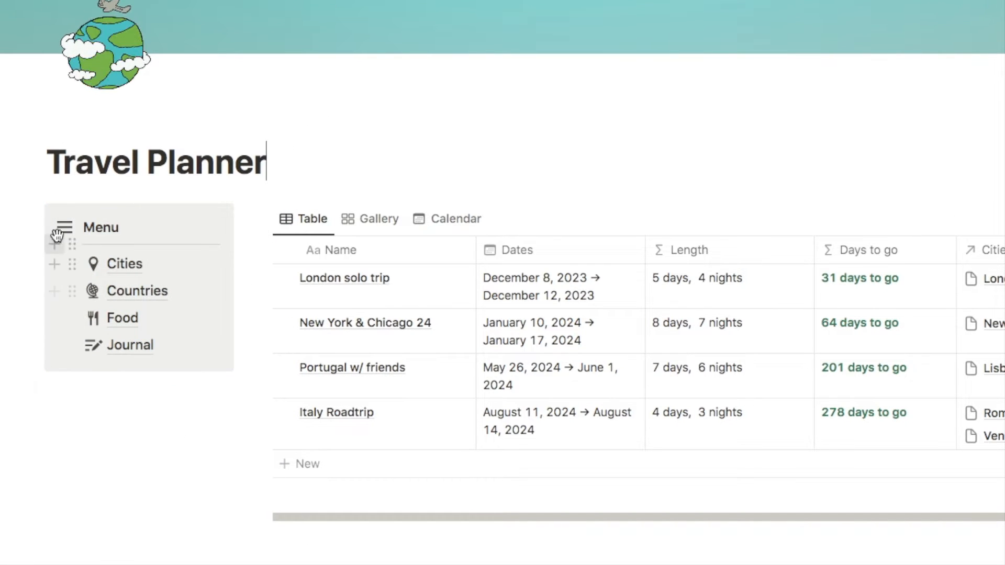
- Try the default background on the Menu callout
left_click(35, 216)
mouse_move(94, 318)
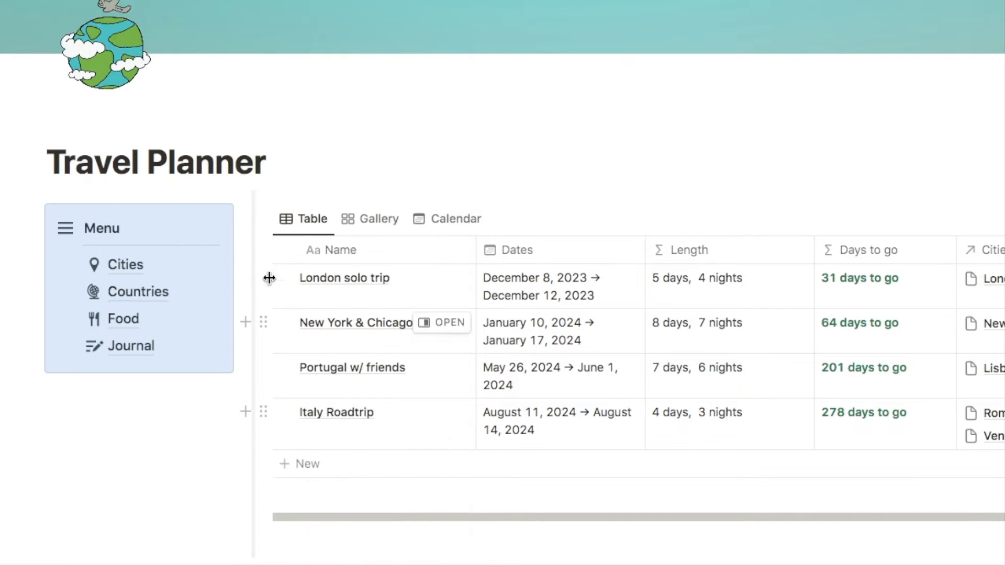
left_click(293, 170)
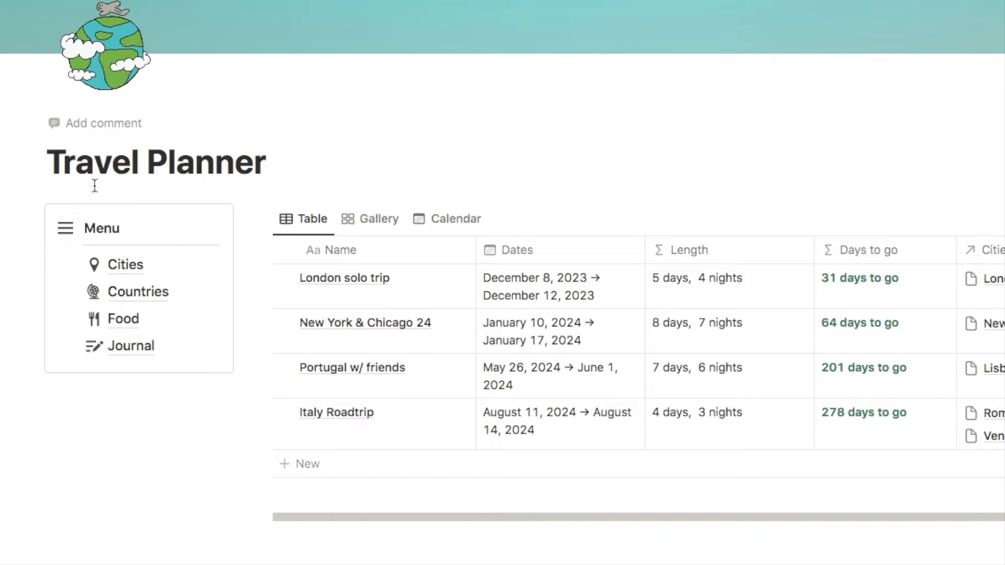
scroll(308, 164, "down", 2)
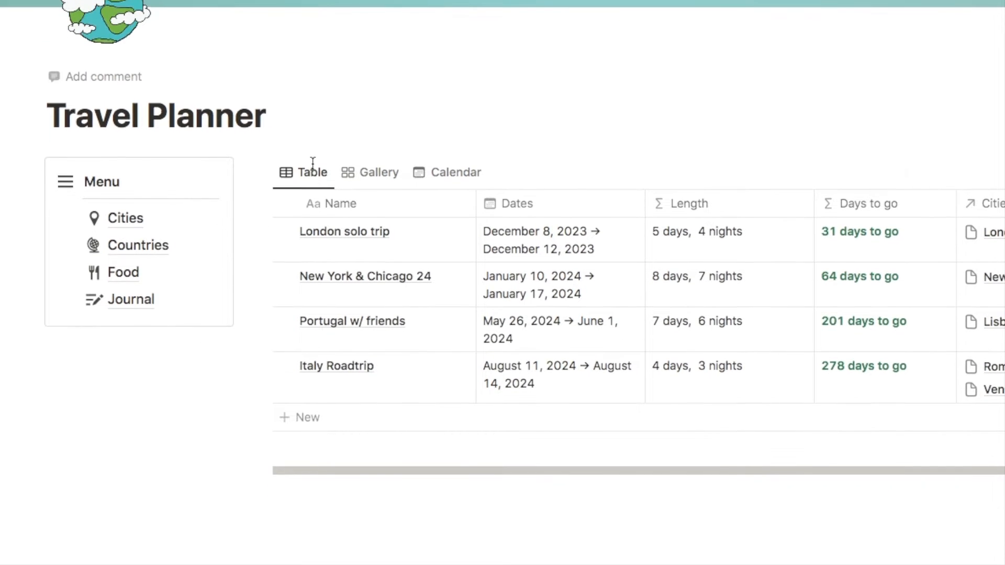
- Insert a second callout block on an empty line directly below the Menu callout
left_click(99, 408)
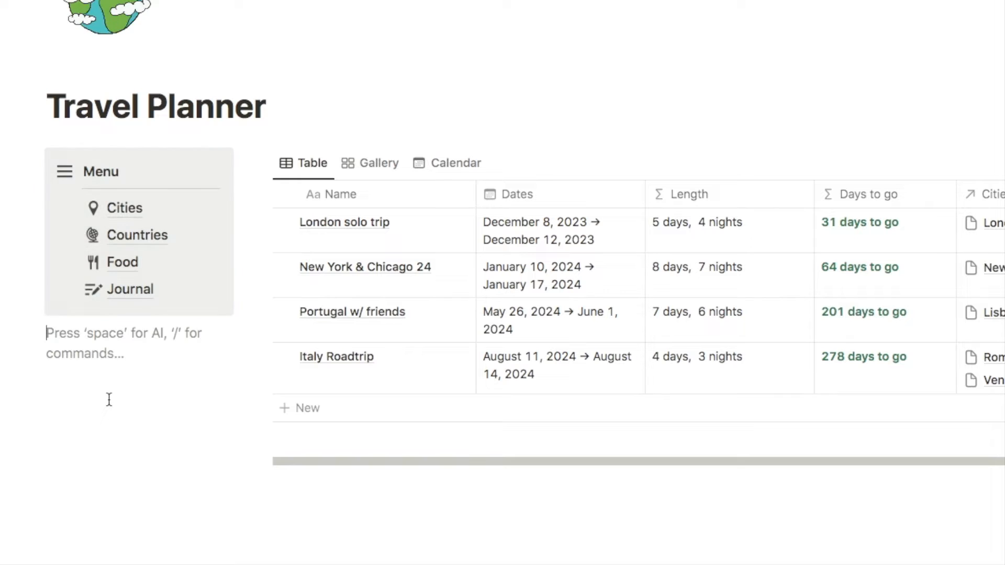
left_click(284, 98)
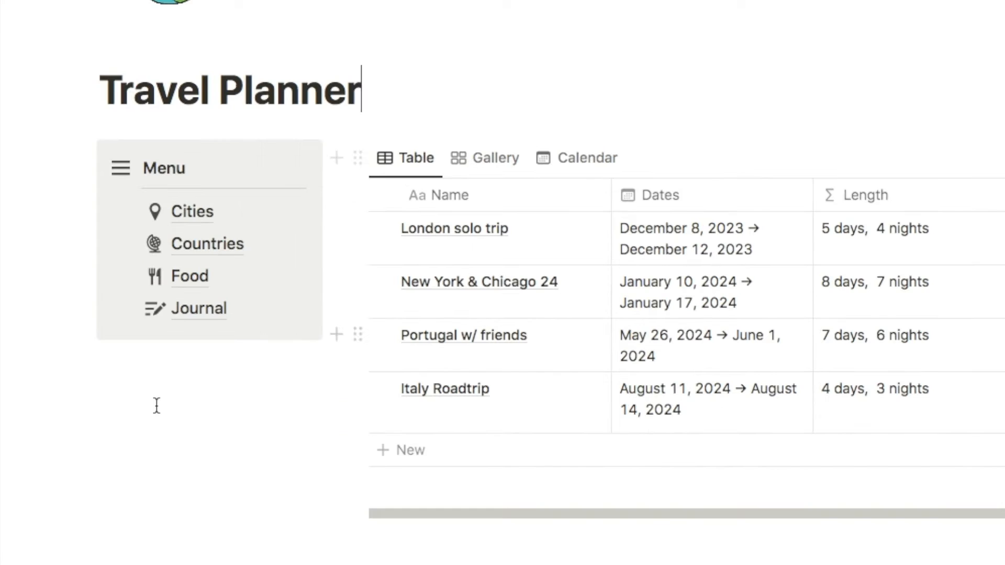
scroll(155, 406, "down", 1)
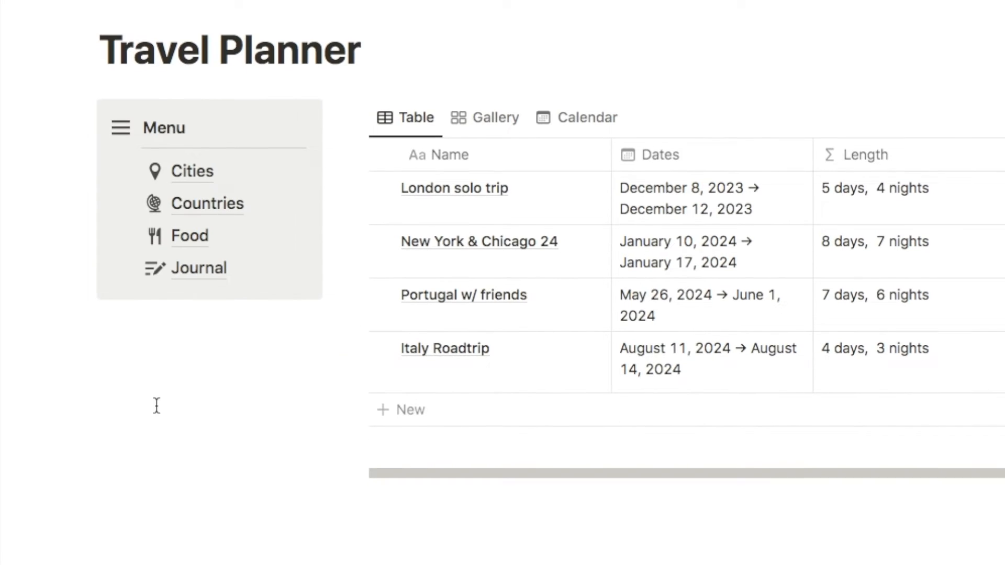
left_click(120, 323)
type("/call")
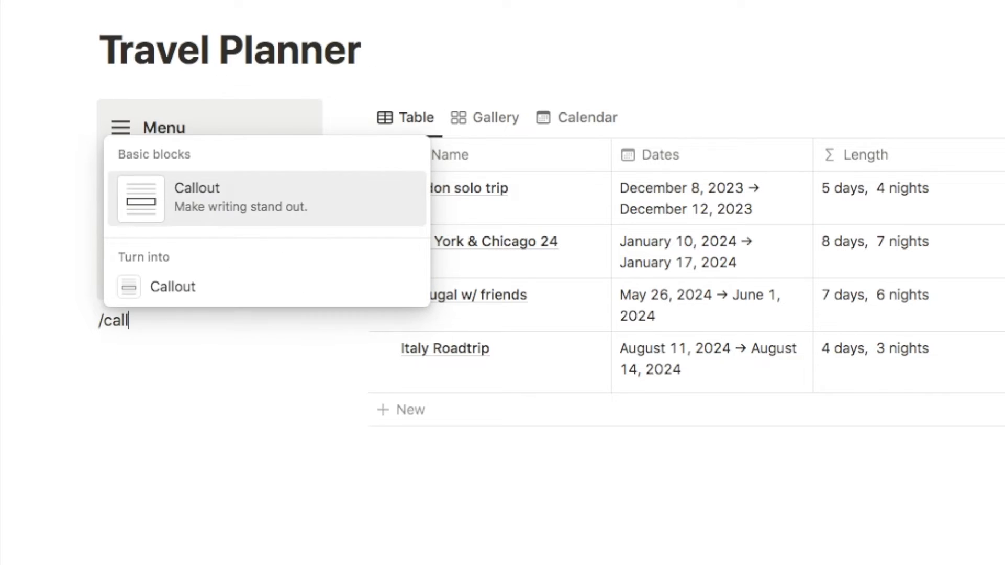
left_click(221, 199)
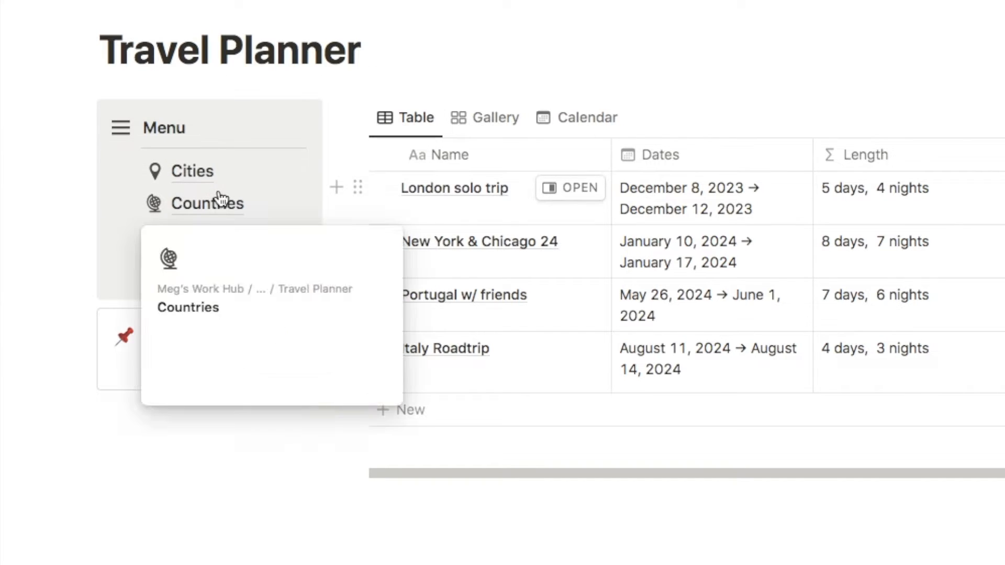
- Search the emojis for a pin and set the pushpin as the new callout's icon
left_click(125, 341)
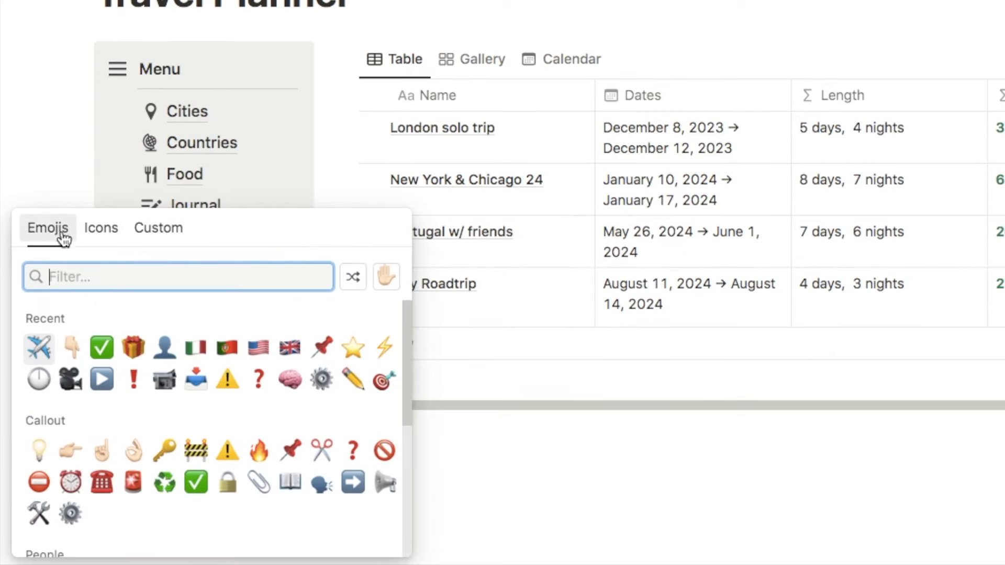
type("pin")
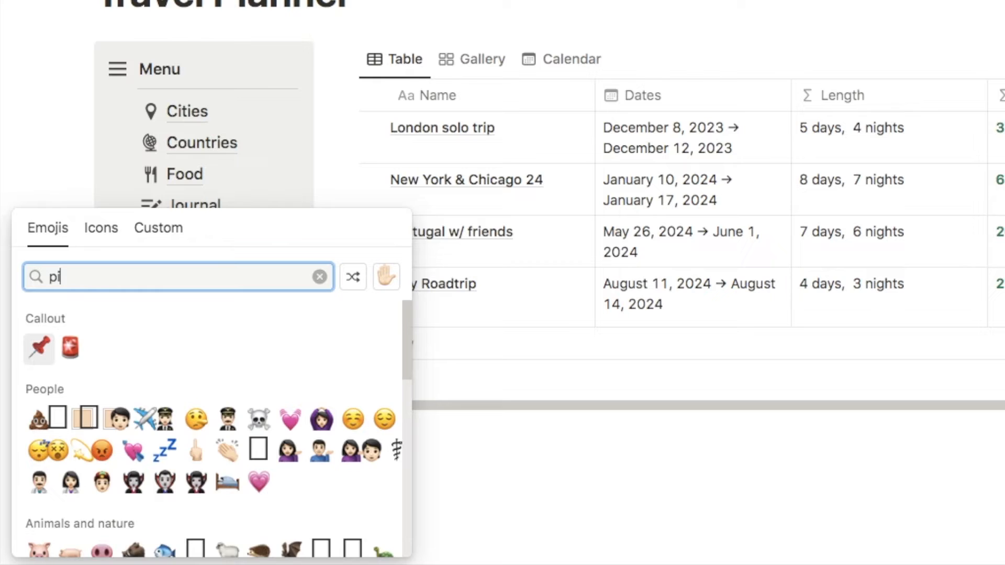
left_click(52, 325)
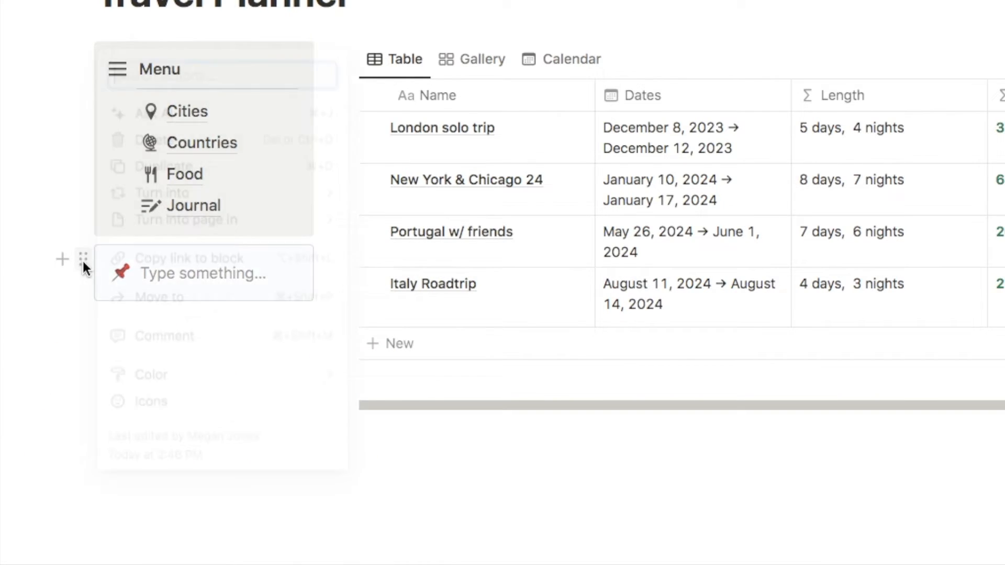
- Apply a yellow background to the pushpin callout
left_click(83, 259)
mouse_move(157, 379)
scroll(434, 406, "down", 3)
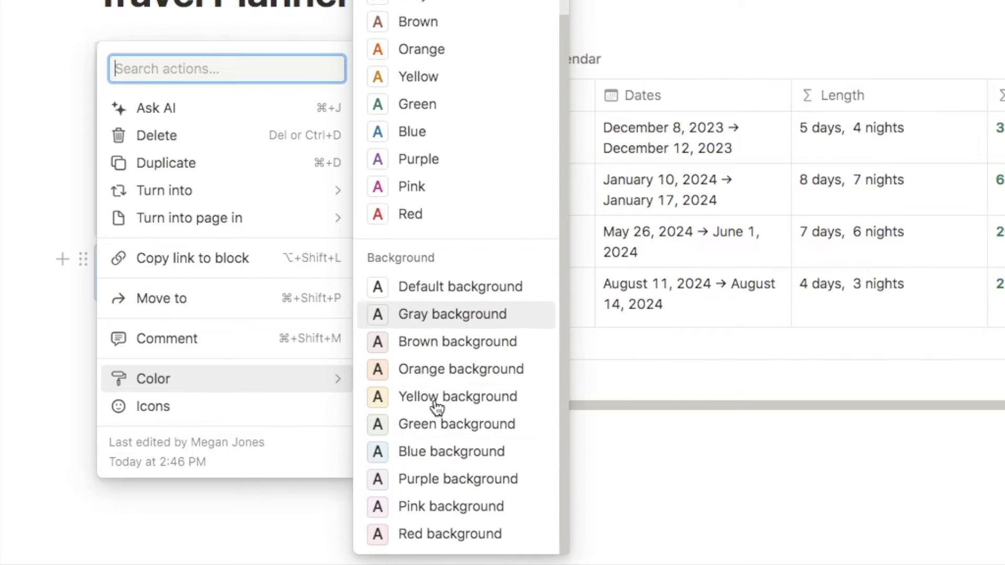
left_click(437, 397)
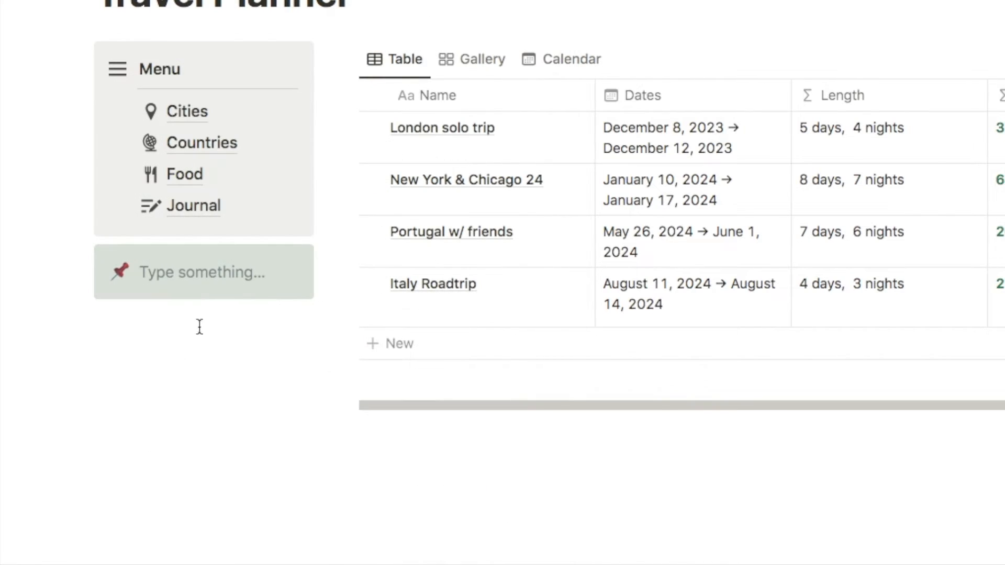
left_click(173, 272)
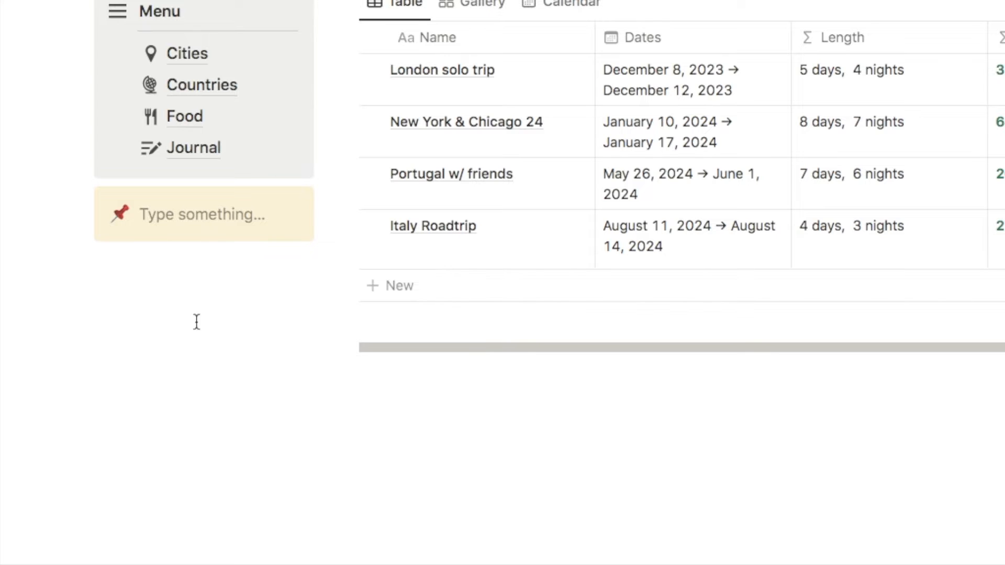
- Add six line breaks inside the yellow pushpin callout to enlarge it into a sticky note
left_click(163, 216)
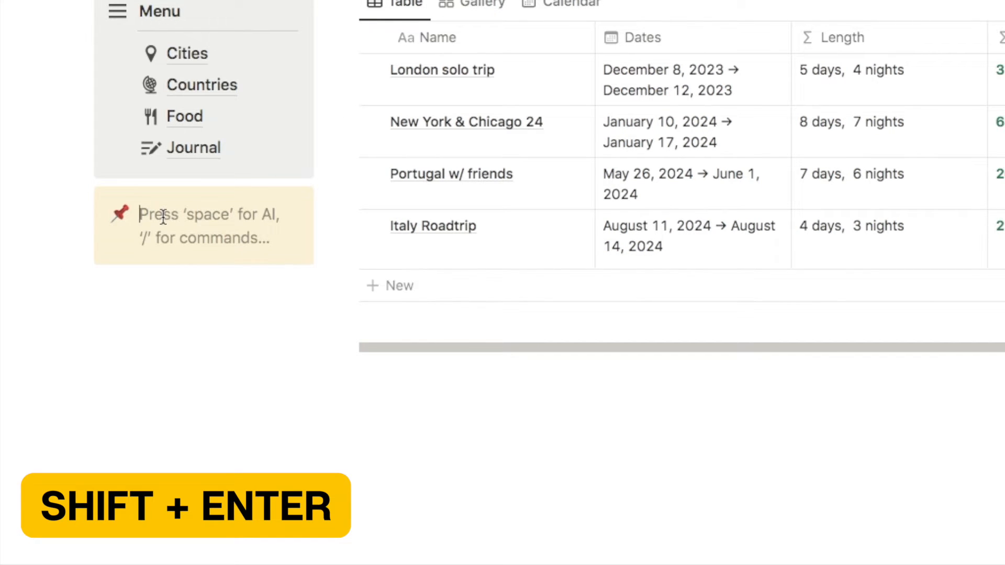
key("shift+Return")
key("shift+Return")
key("shift+Return")
key("shift+Return")
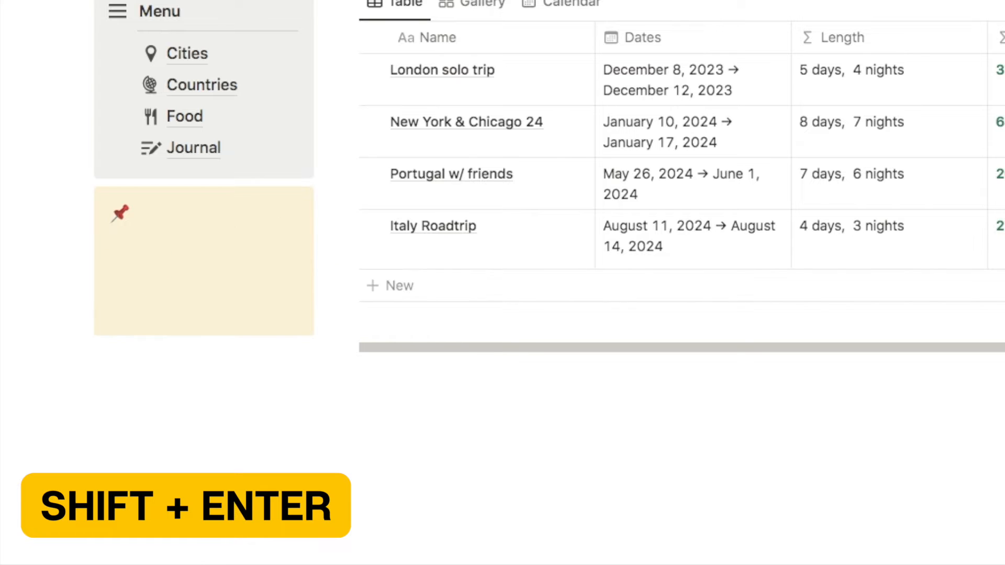
key("shift+Return")
key("shift+Return")
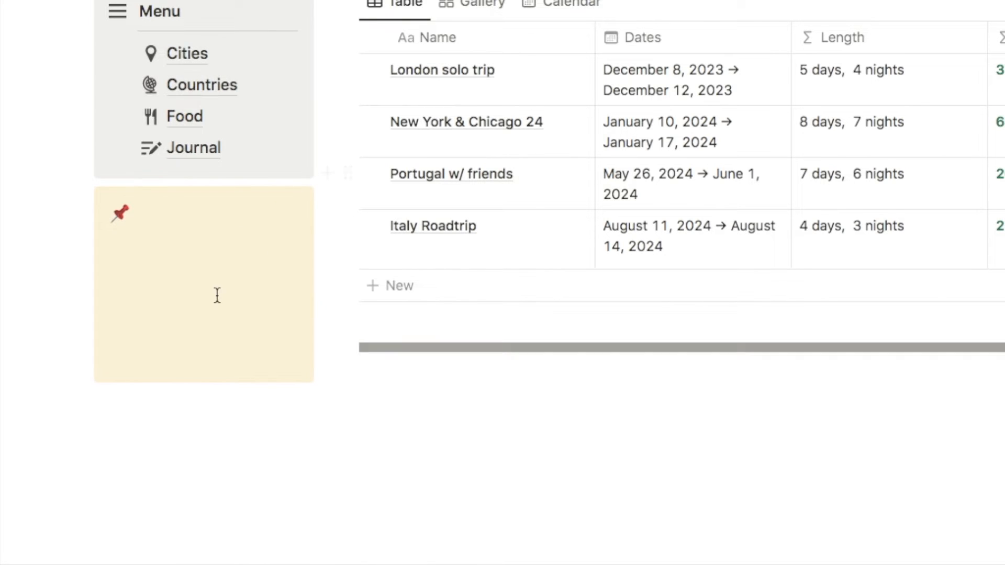
- Write the note "Book flight tickets!!" inside the yellow pushpin callout
left_click(140, 271)
type("Book flight tickets!!")
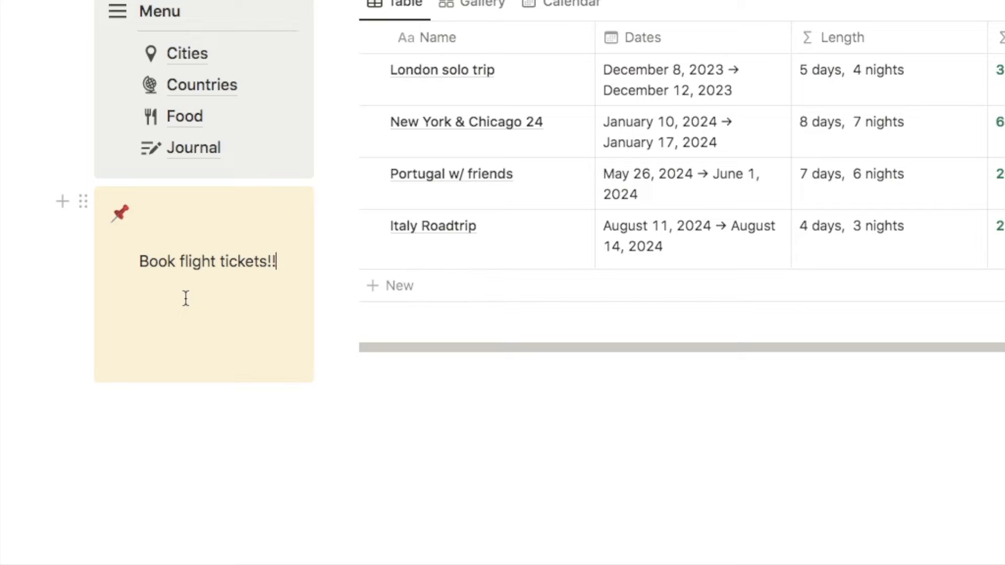
scroll(186, 298, "up", 1)
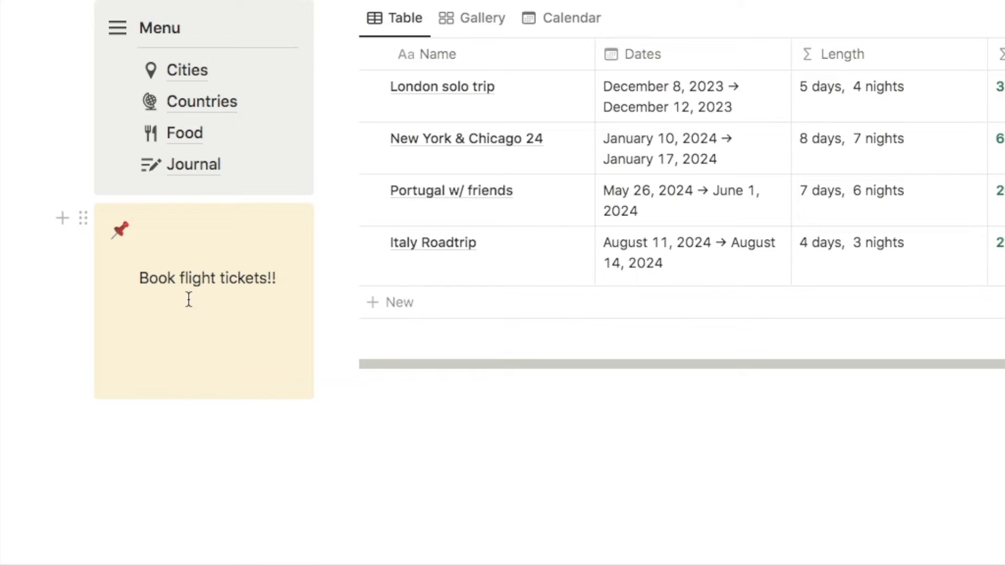
scroll(197, 272, "down", 1)
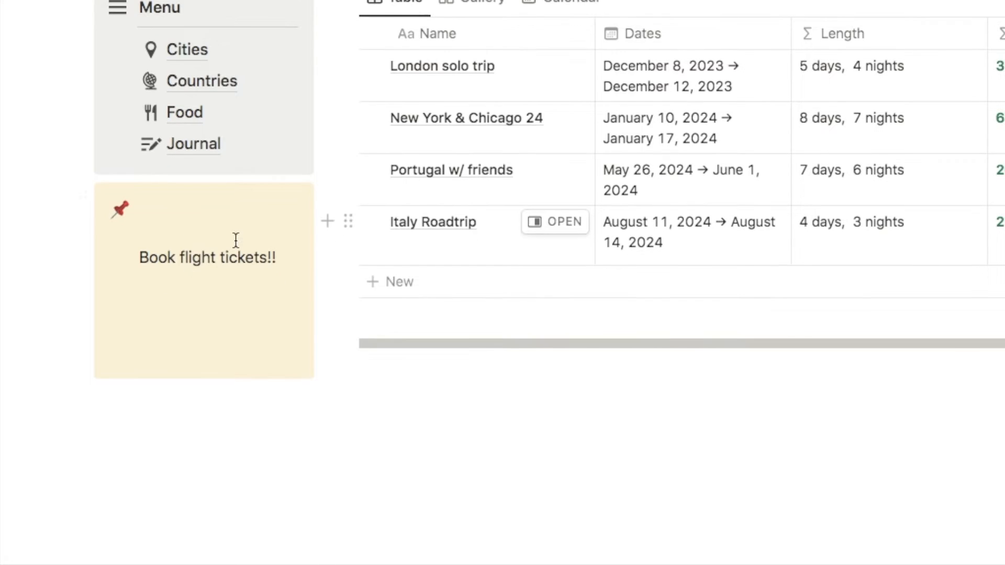
- Insert a synced block below the yellow pushpin callout and move the callout into it as its only content
left_click(116, 406)
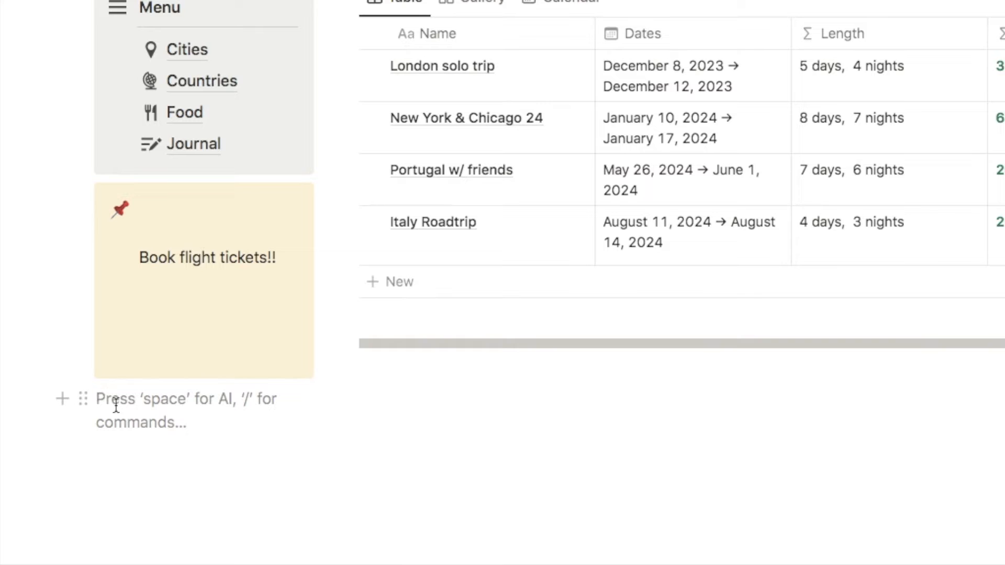
type("/sync")
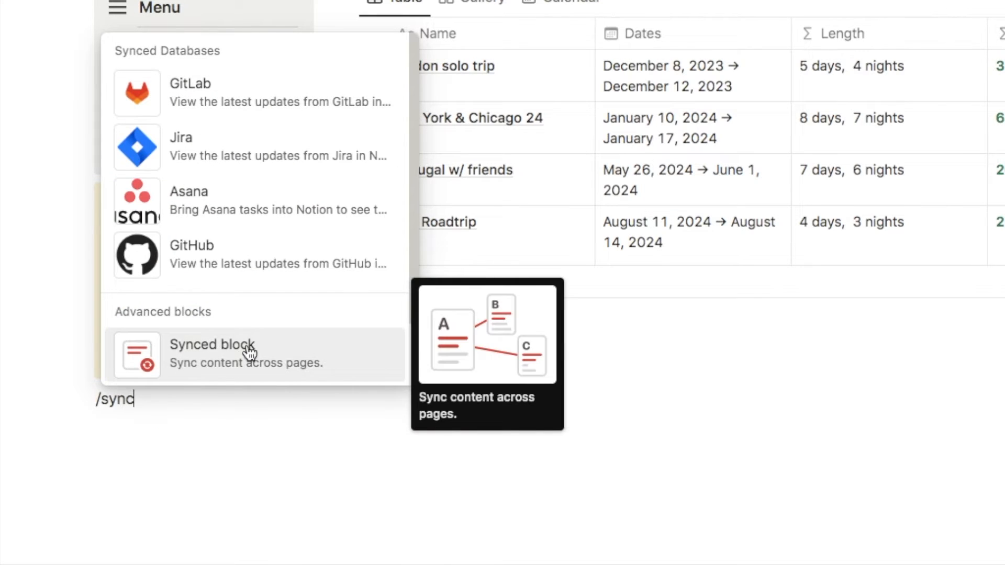
left_click(238, 356)
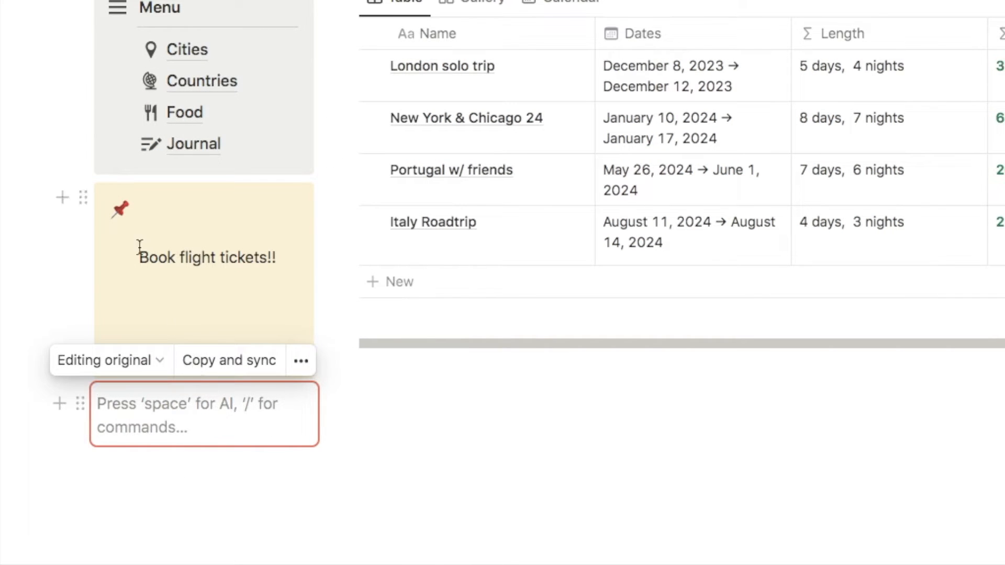
left_click_drag(85, 195, 117, 393)
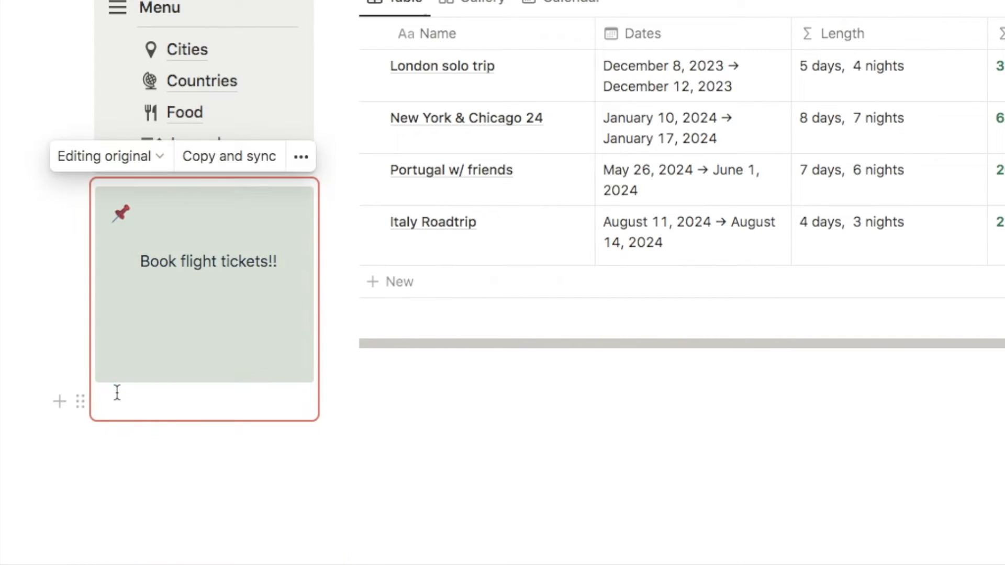
key("Tab")
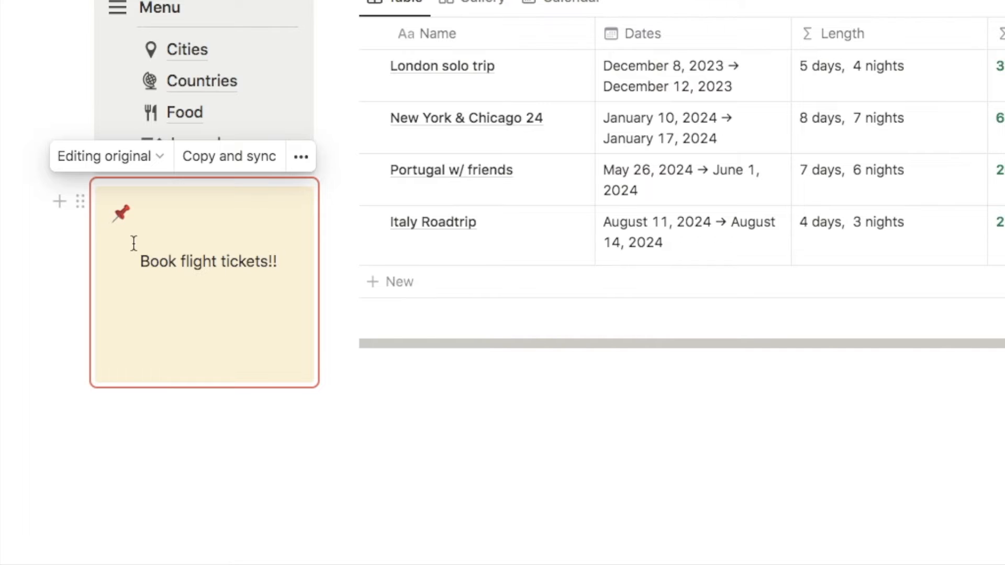
- Copy the synced sticky note and paste it on the Cities page beside the cities table
left_click(227, 161)
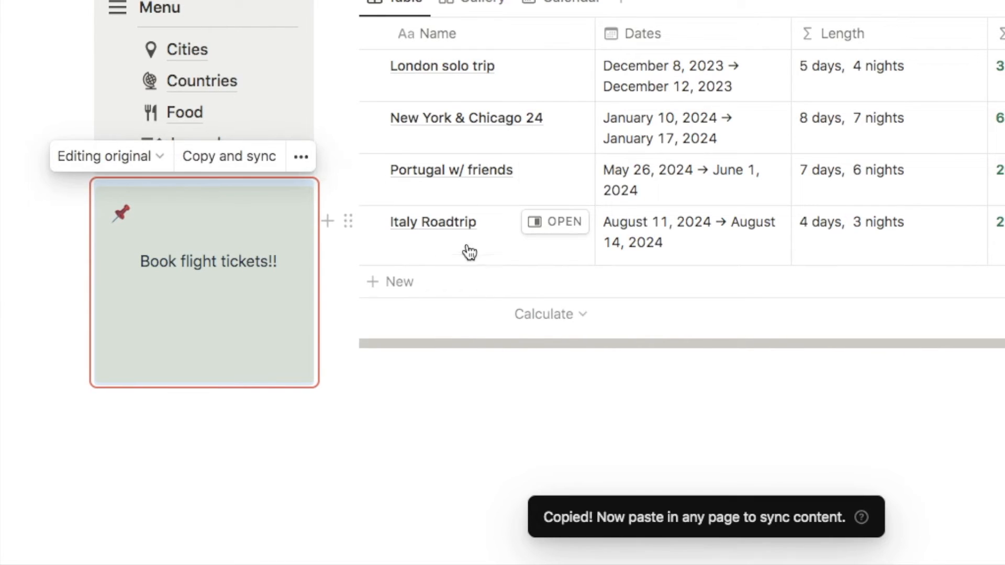
left_click(196, 49)
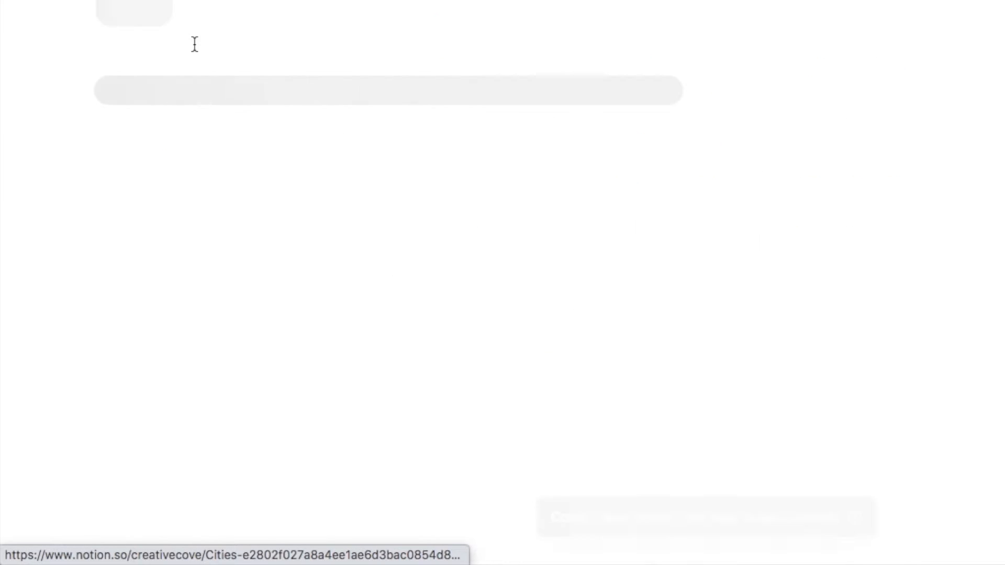
left_click(218, 97)
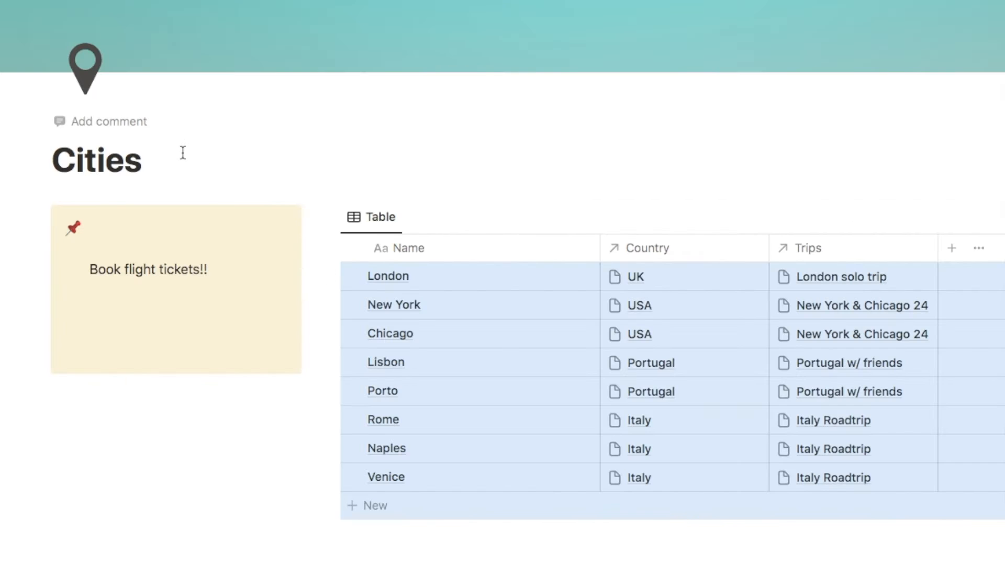
scroll(524, 334, "down", 1)
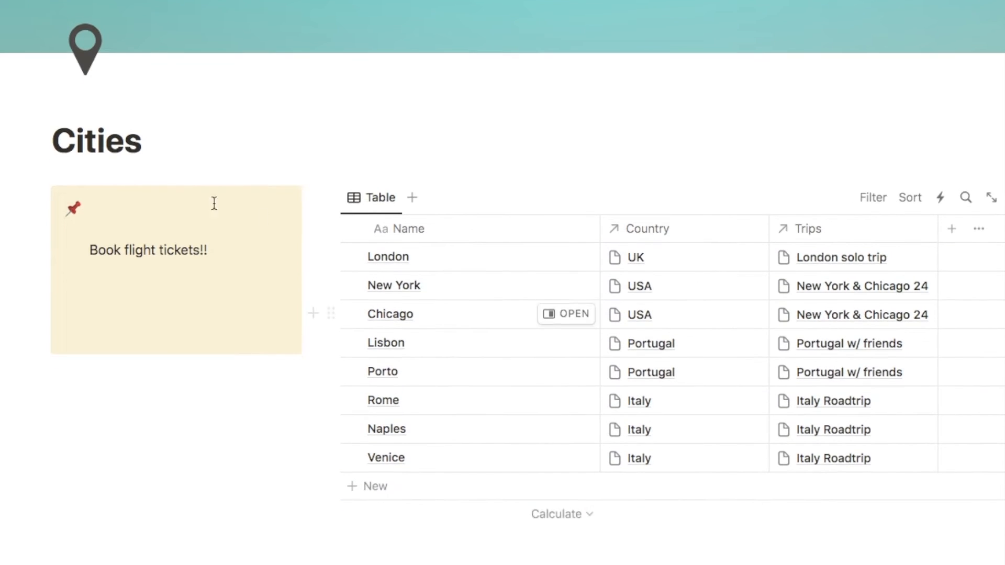
- Change the sticky note's text on the Cities page to "Book hotel!!"
left_click(218, 253)
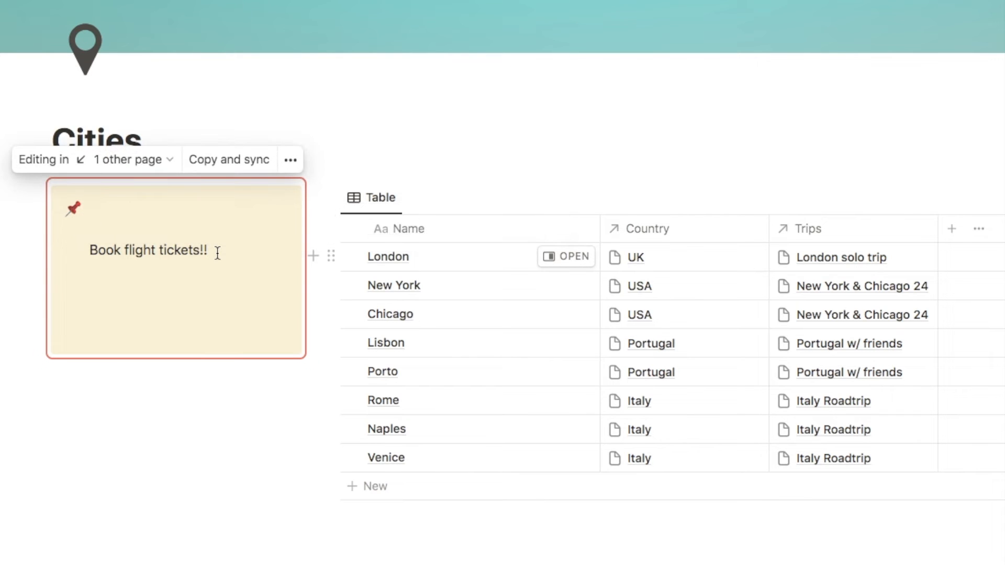
left_click(155, 251)
key("BackSpace")
key("BackSpace")
key("BackSpace")
key("BackSpace")
key("BackSpace")
left_click_drag(180, 251, 127, 251)
key("BackSpace")
type("hotel!!")
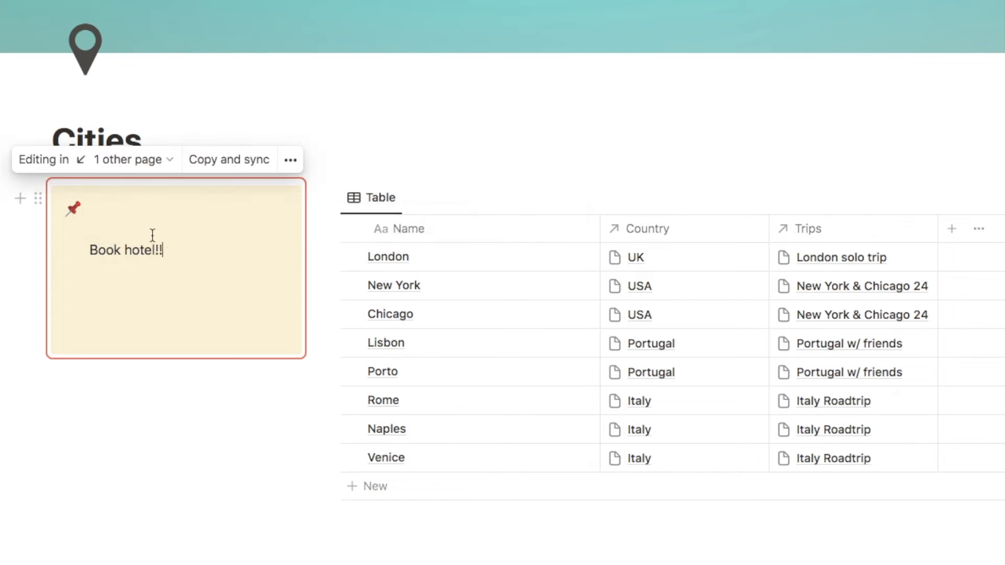
- Return to the Travel Planner page and check the text of the synced sticky note there
left_click(47, 2)
scroll(258, 173, "down", 2)
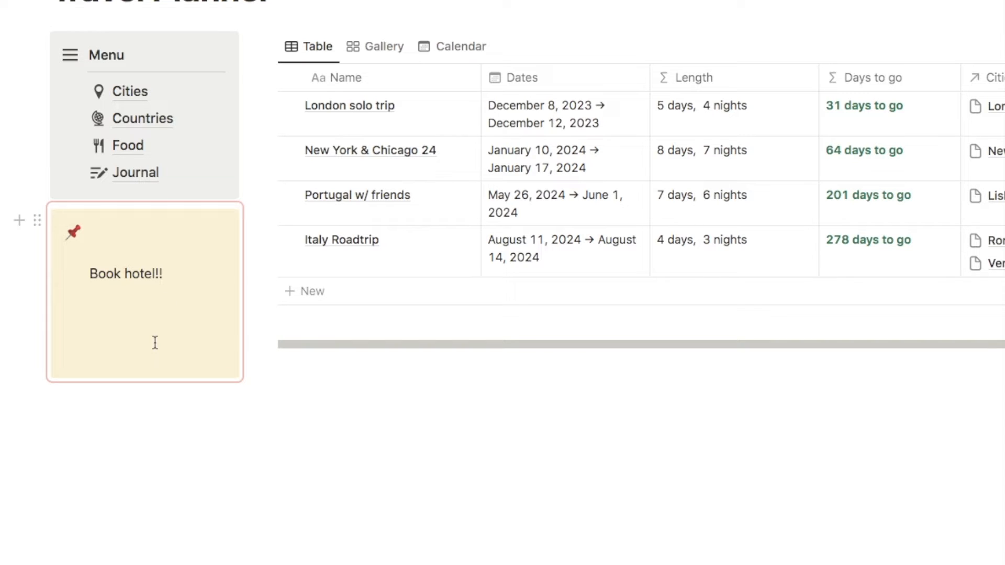
scroll(415, 156, "up", 3)
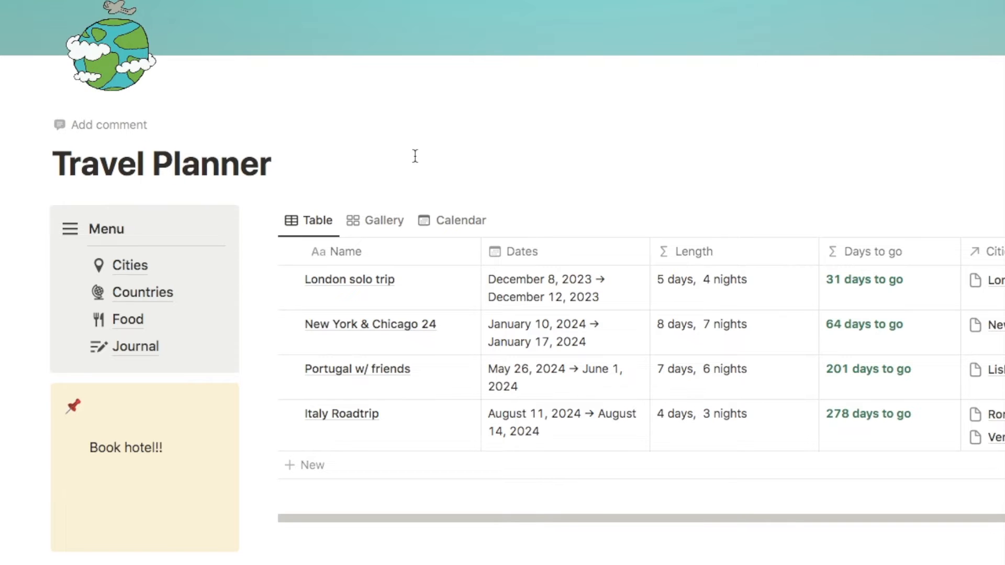
scroll(415, 155, "down", 1)
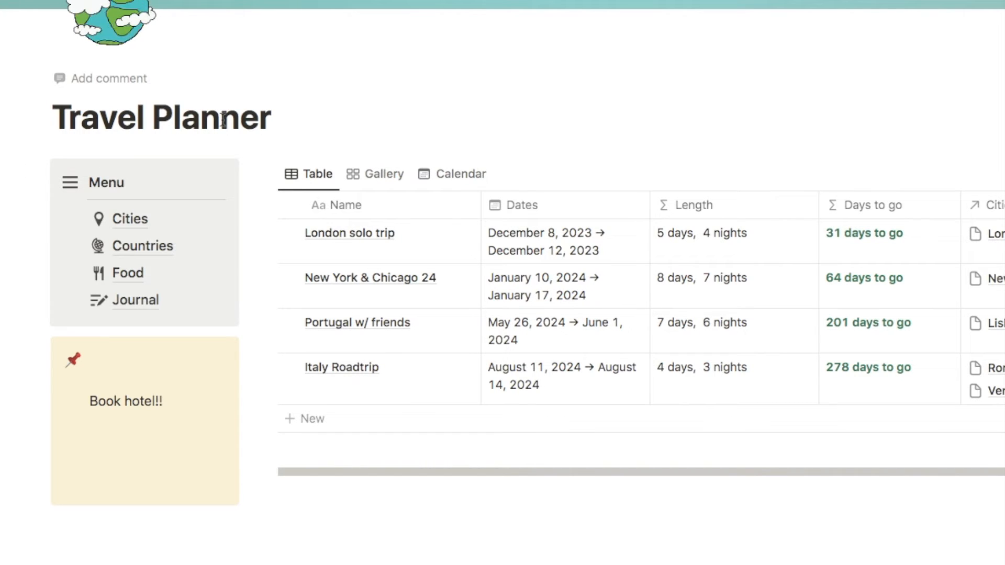
- Look through the available embed types and insert a Google Maps embed on the empty line below the sticky note
scroll(223, 119, "down", 4)
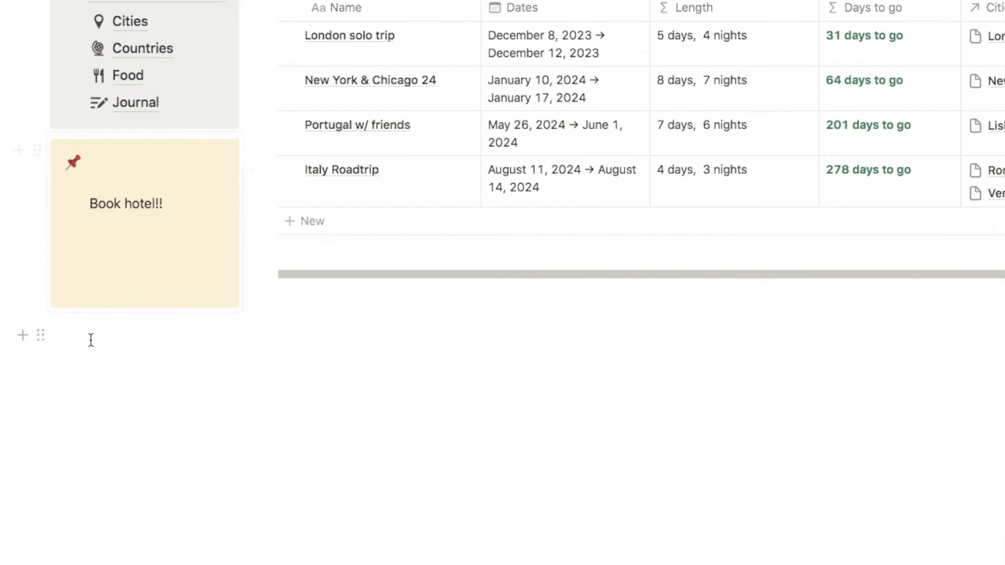
left_click(70, 333)
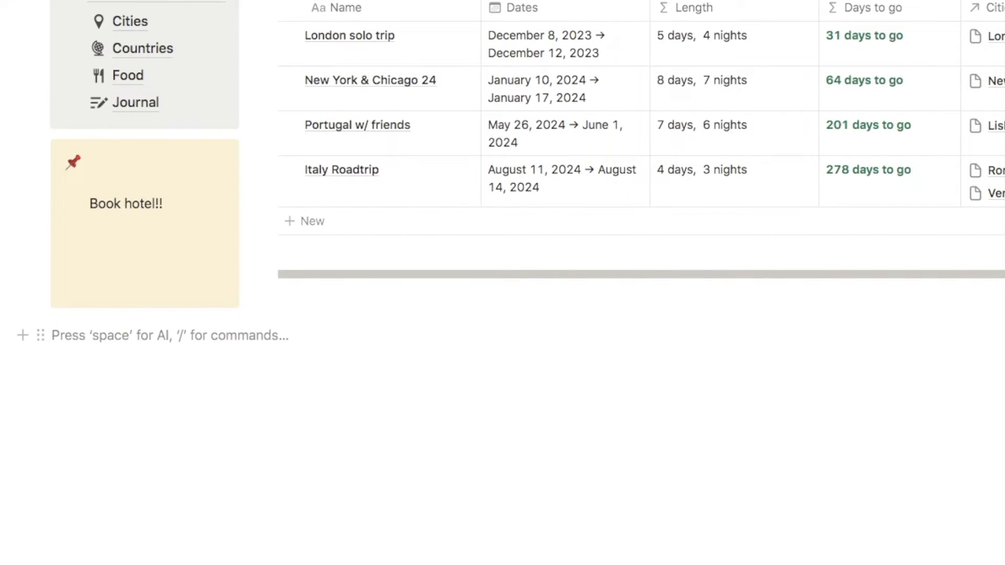
type("/embed")
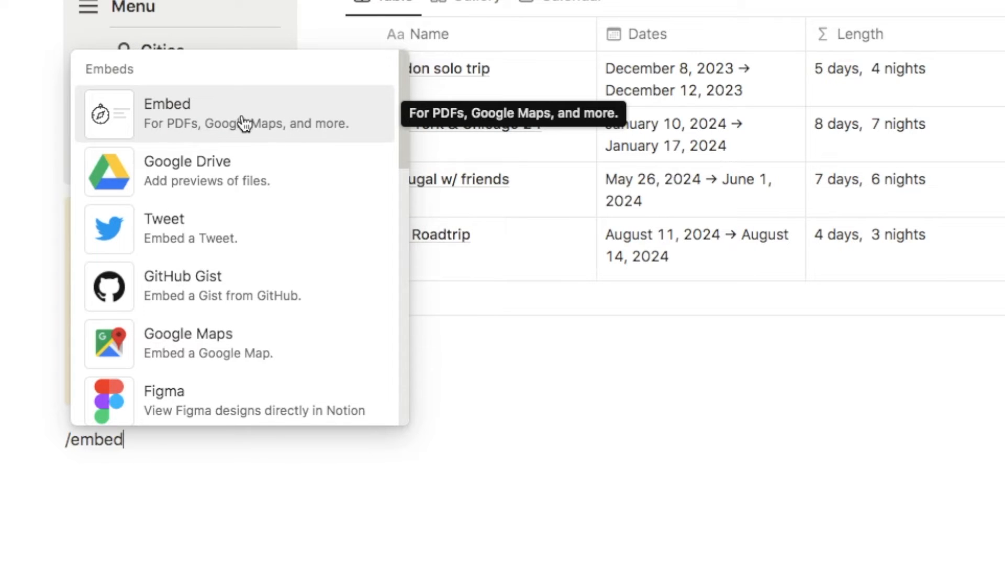
scroll(252, 131, "down", 1)
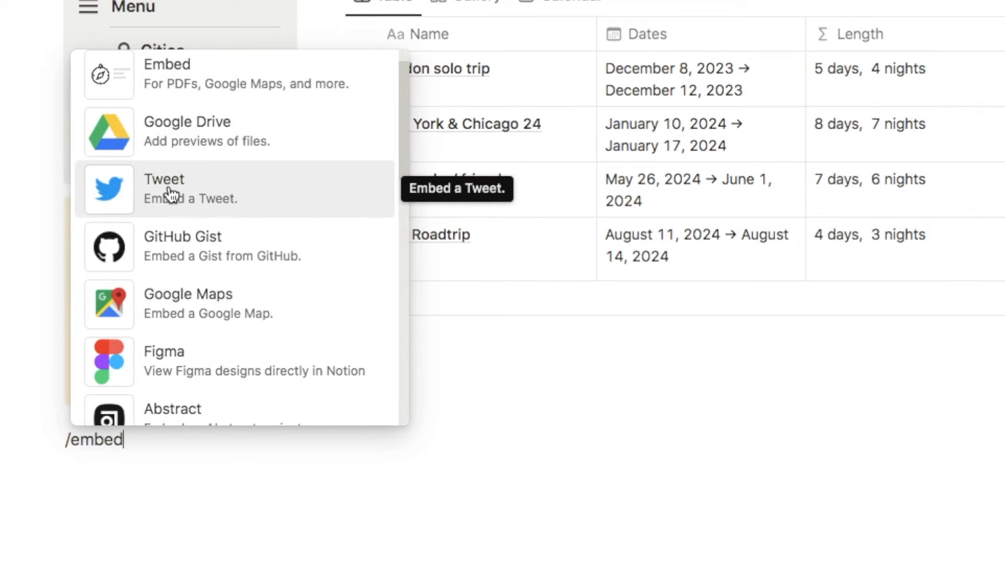
scroll(230, 196, "down", 4)
scroll(229, 197, "down", 1)
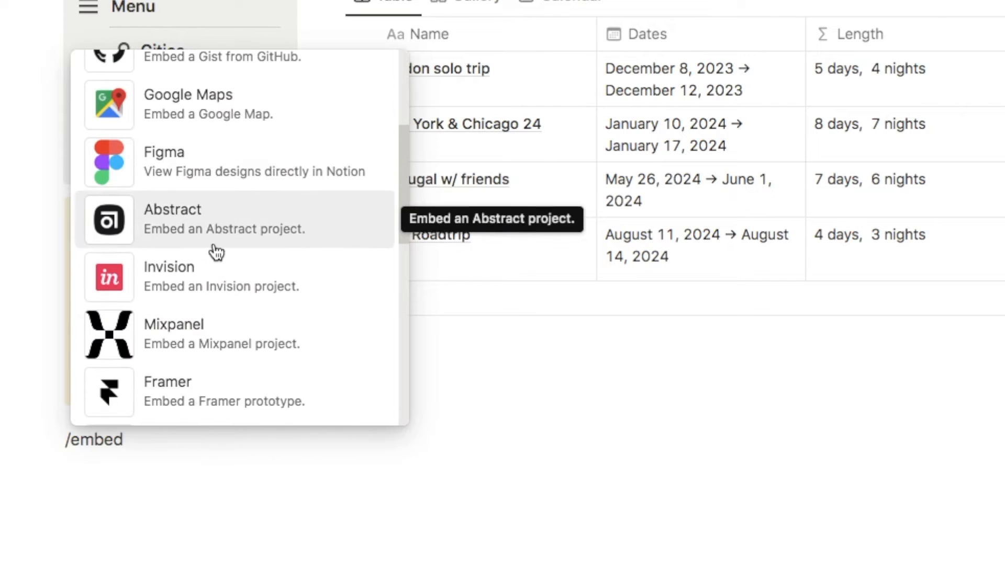
scroll(221, 255, "down", 10)
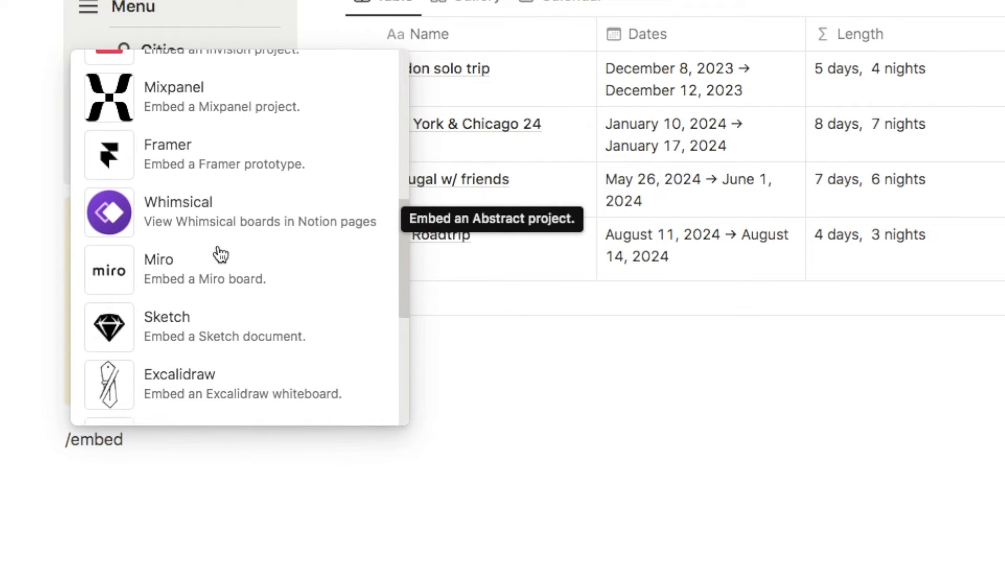
scroll(220, 255, "down", 15)
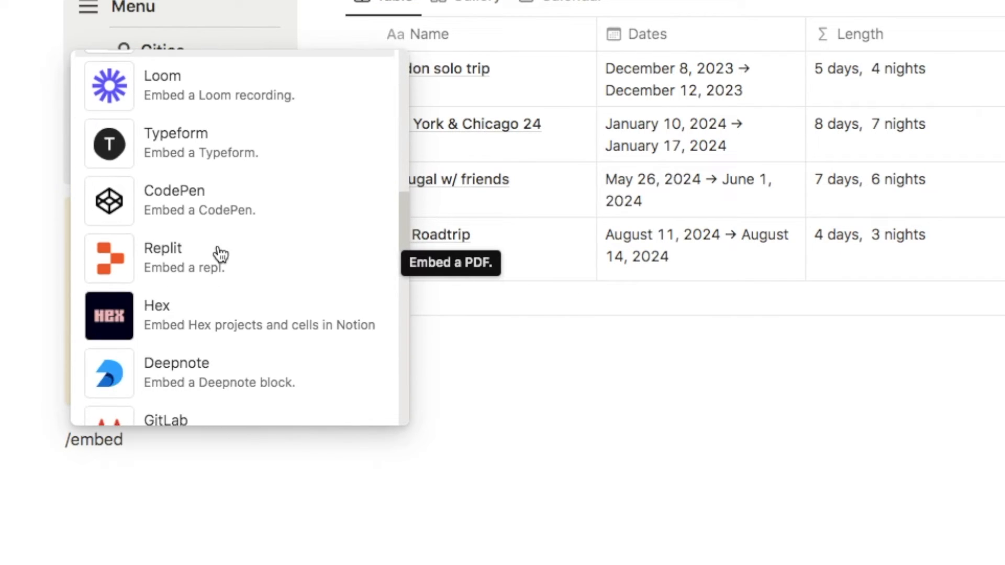
scroll(220, 255, "down", 2)
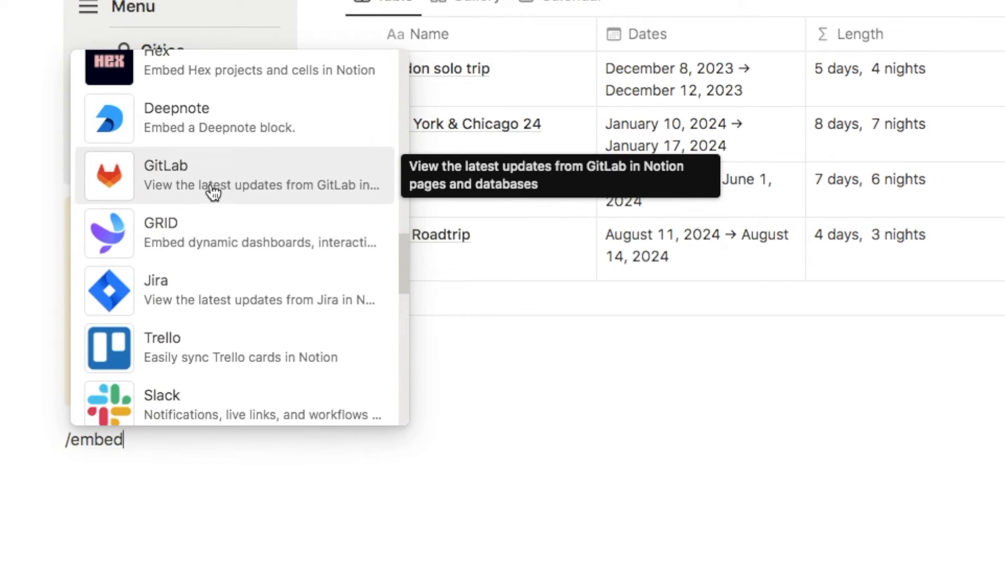
scroll(225, 193, "down", 6)
scroll(215, 238, "down", 20)
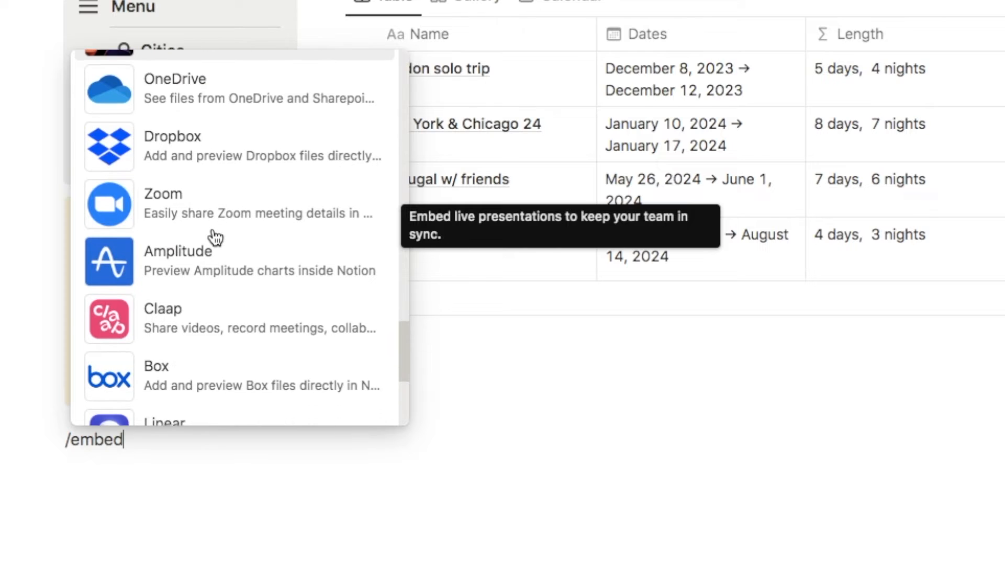
scroll(215, 238, "down", 16)
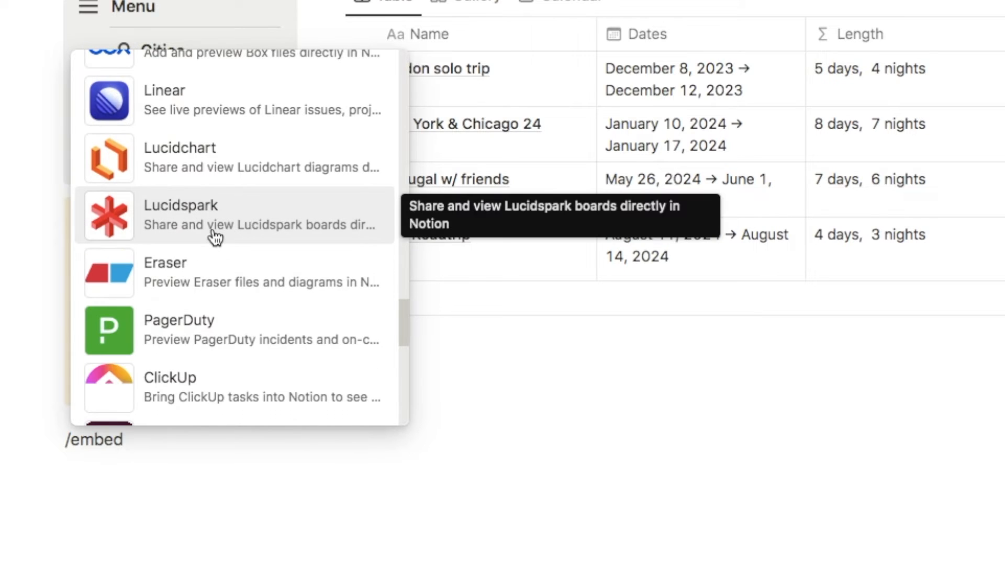
scroll(215, 238, "up", 20)
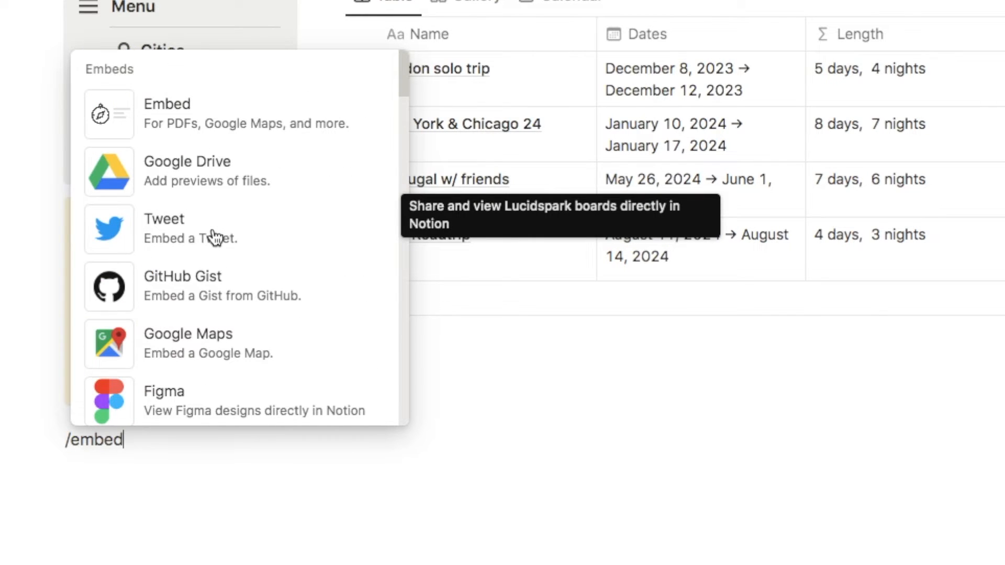
scroll(216, 238, "down", 5)
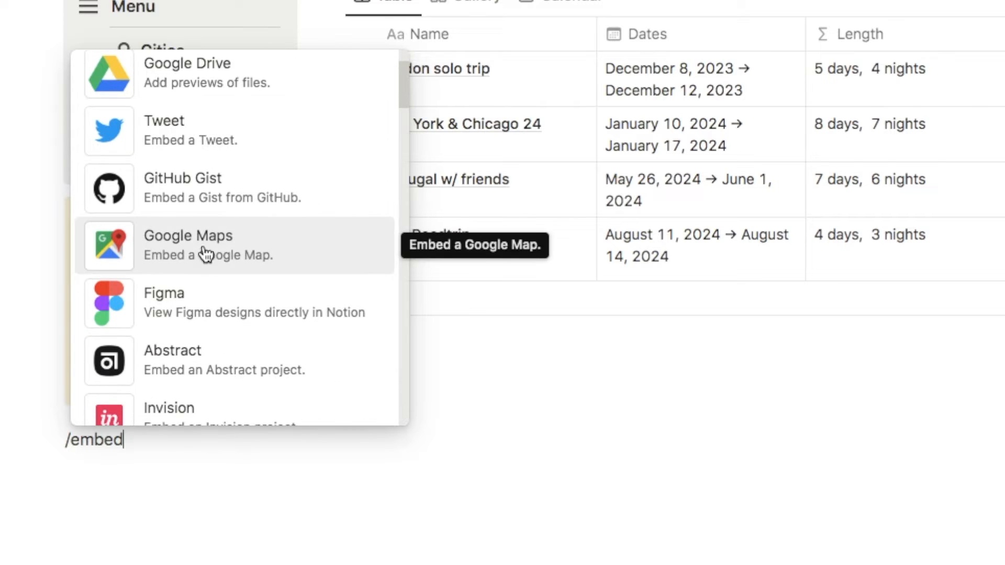
left_click(212, 253)
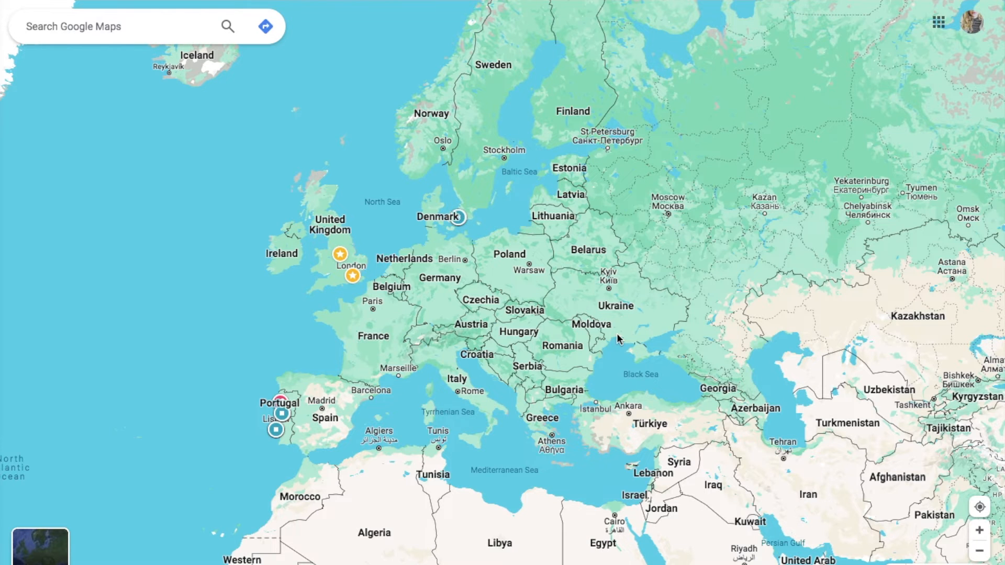
- Switch to Google Maps, look over Spain and North America, and frame the map view on Europe
scroll(617, 339, "down", 1)
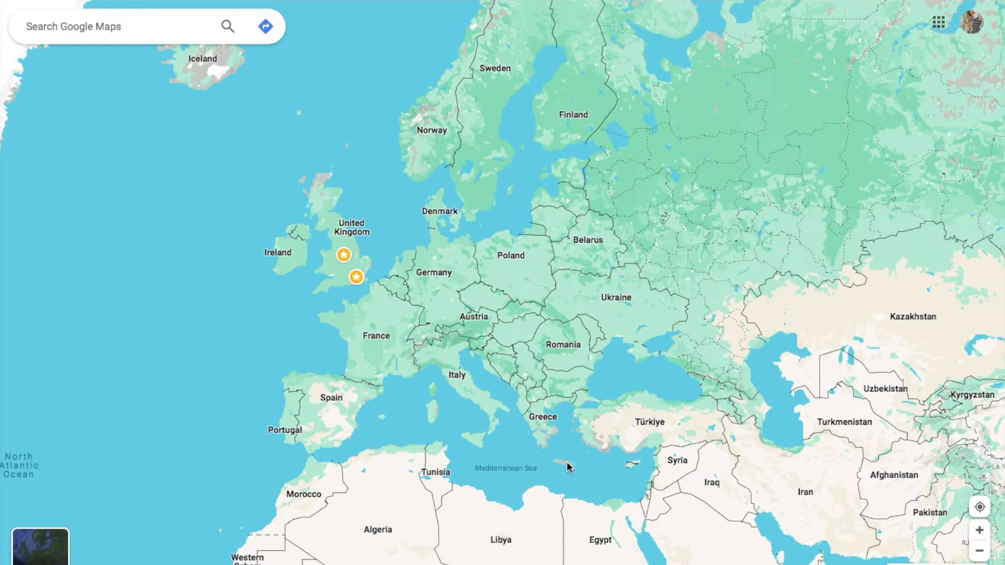
left_click_drag(474, 490, 567, 417)
scroll(413, 361, "up", 5)
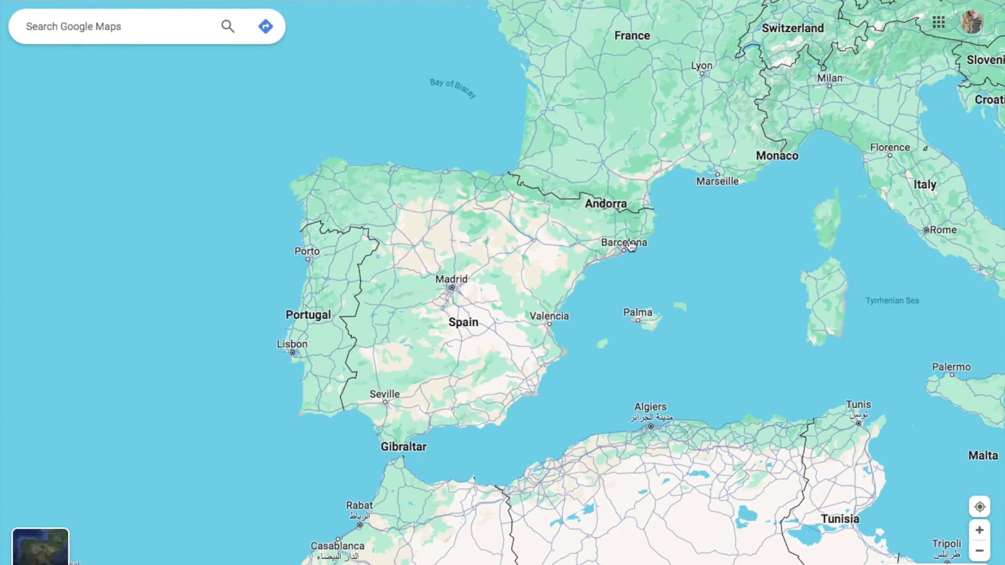
scroll(558, 152, "down", 5)
left_click_drag(432, 135, 895, 318)
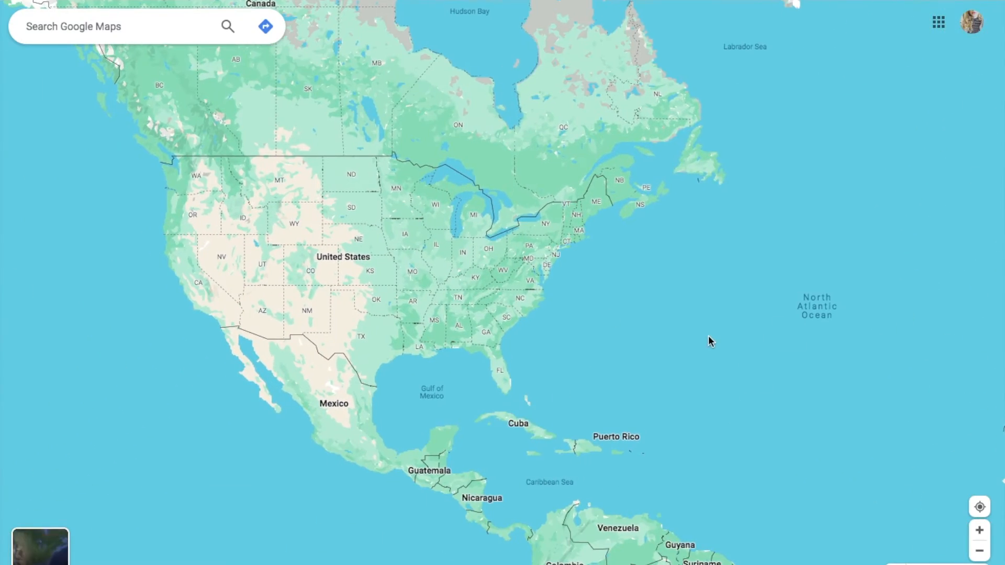
left_click_drag(818, 291, 433, 380)
left_click_drag(825, 325, 507, 363)
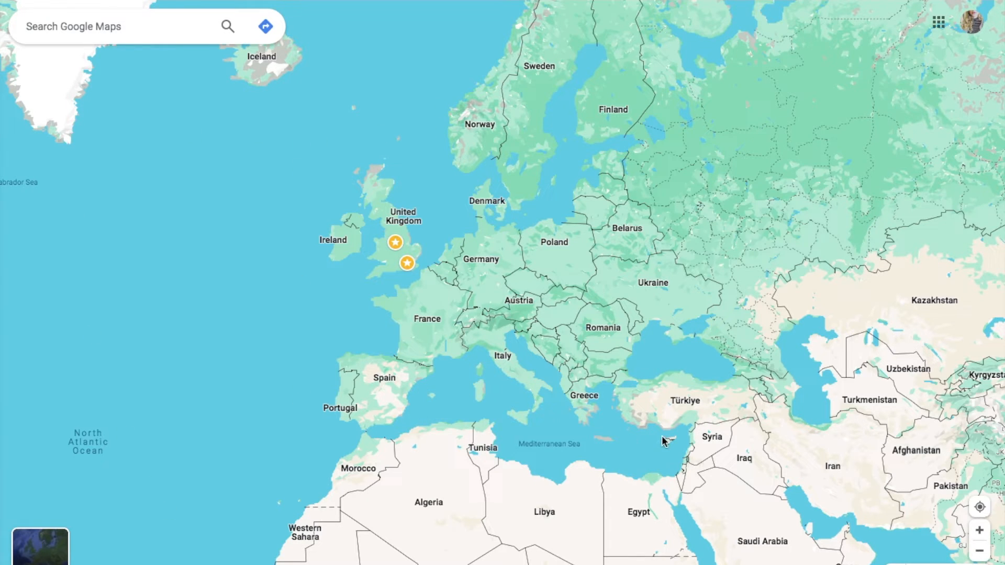
scroll(680, 383, "down", 1)
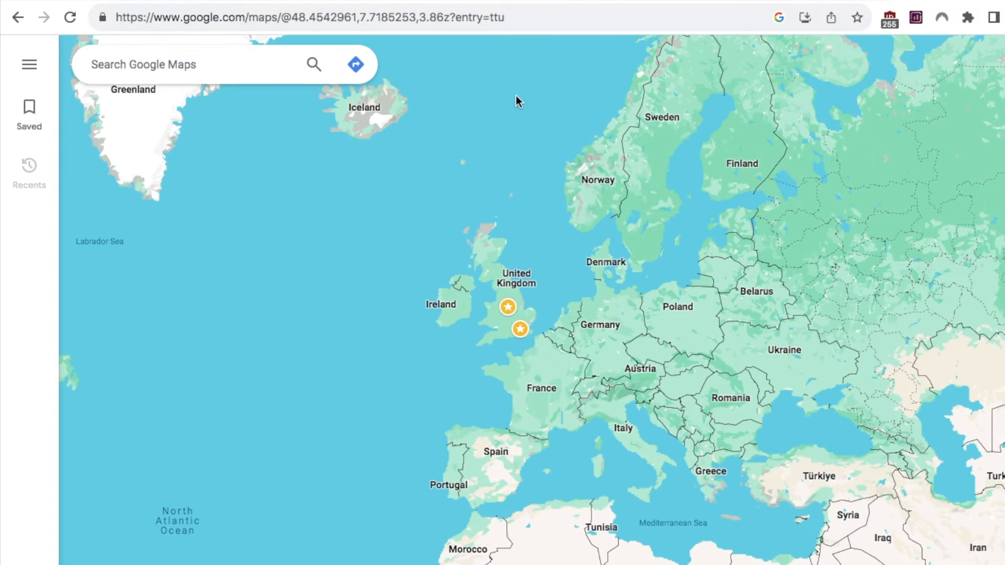
- Copy the Google Maps link of the Europe view and embed it in the Travel Planner page's Google Map block in Notion
left_click(523, 17)
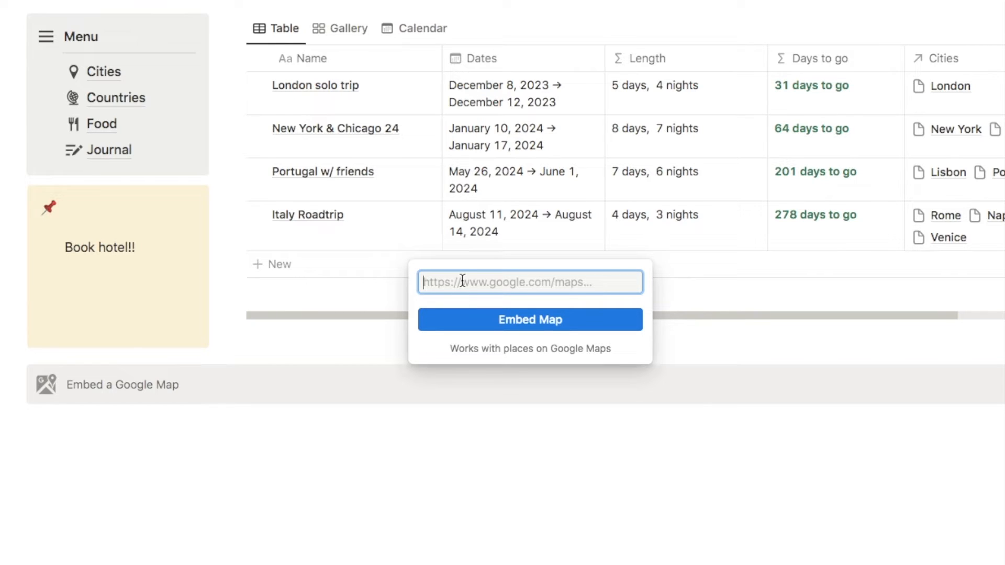
key("super+v")
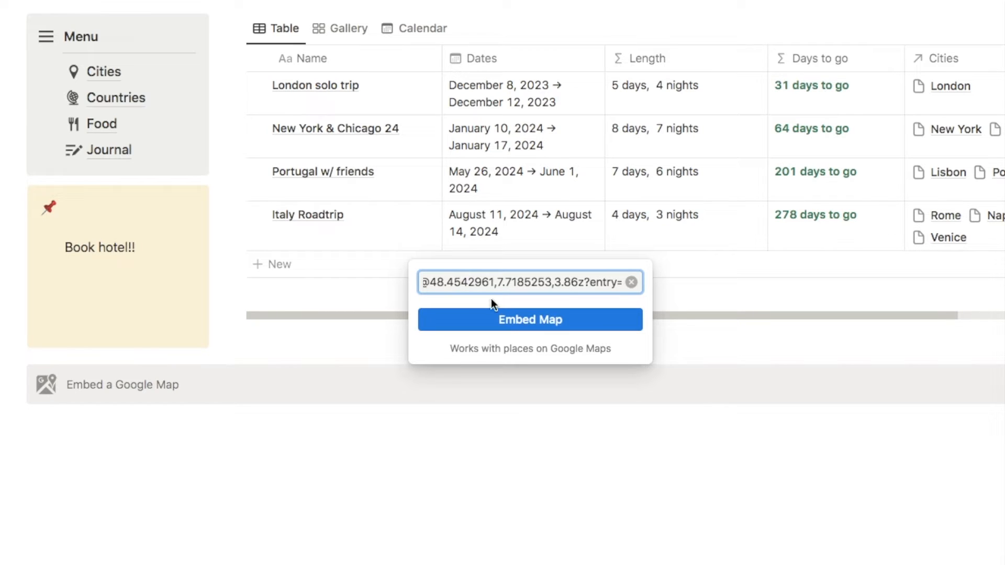
left_click(490, 319)
scroll(265, 176, "down", 3)
scroll(195, 227, "up", 7)
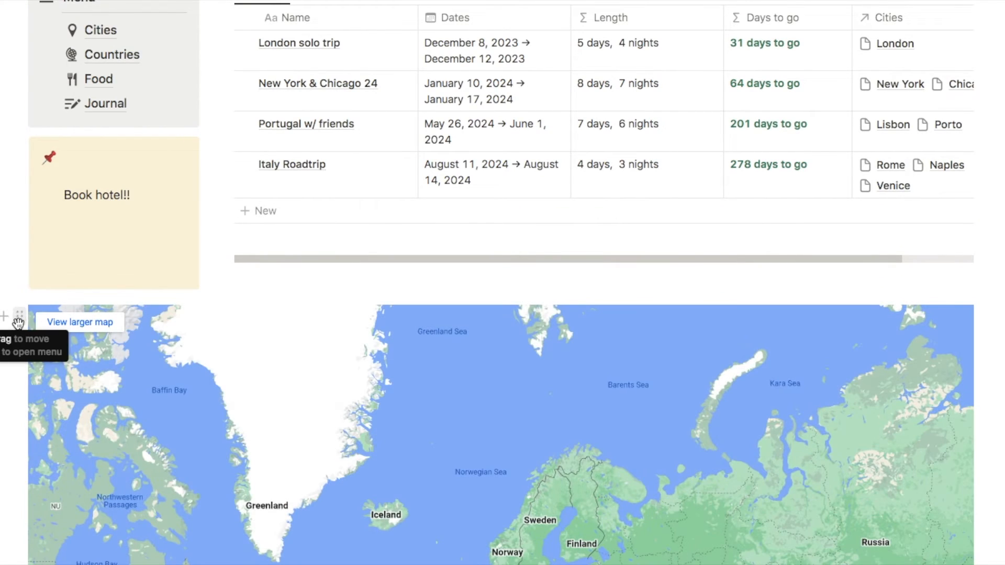
- Move the embedded map between the Menu callout and the sticky note and shorten its height to fit the narrow column
left_click_drag(19, 321, 23, 126)
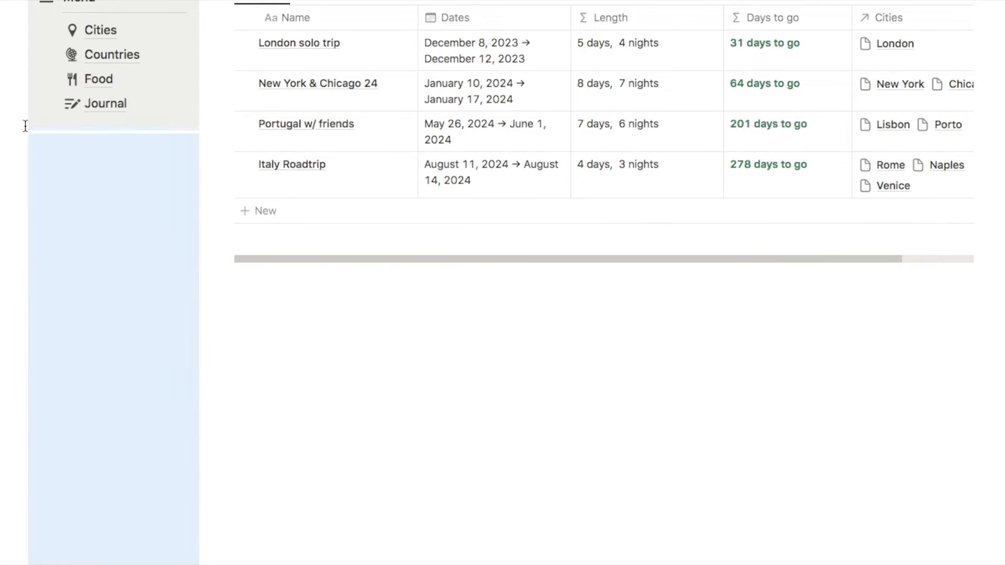
scroll(77, 282, "down", 5)
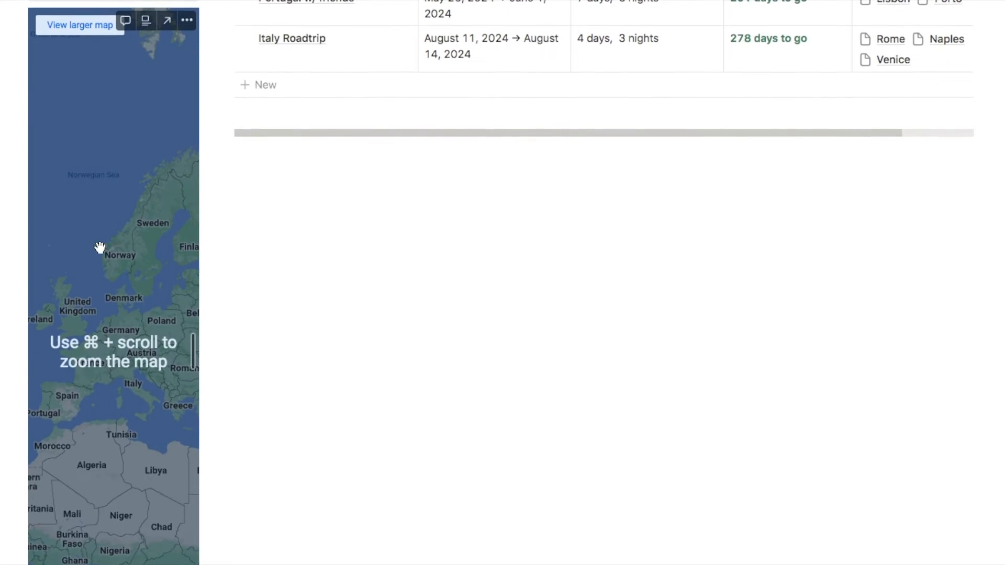
scroll(92, 358, "down", 3)
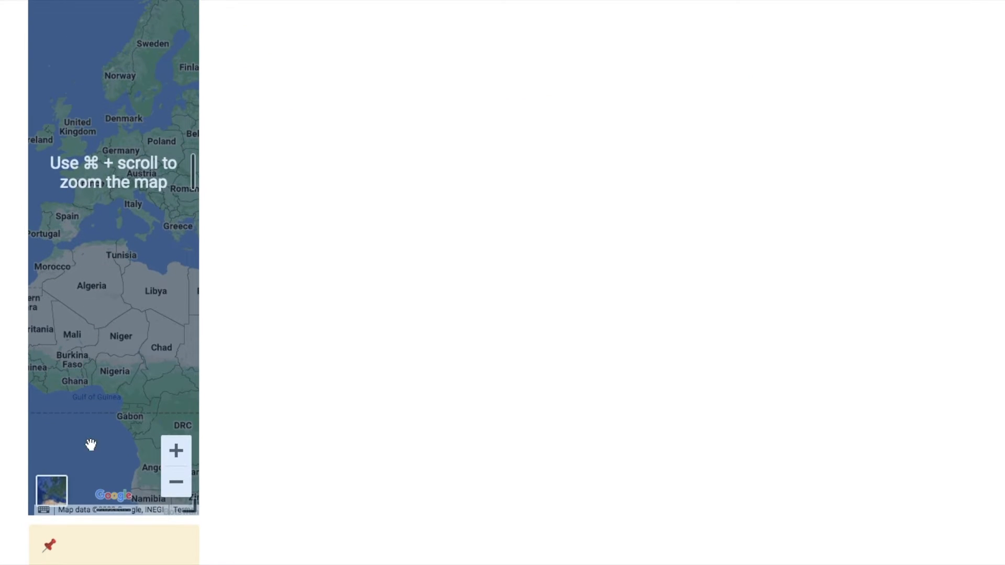
left_click_drag(108, 505, 108, 236)
scroll(113, 307, "up", 5)
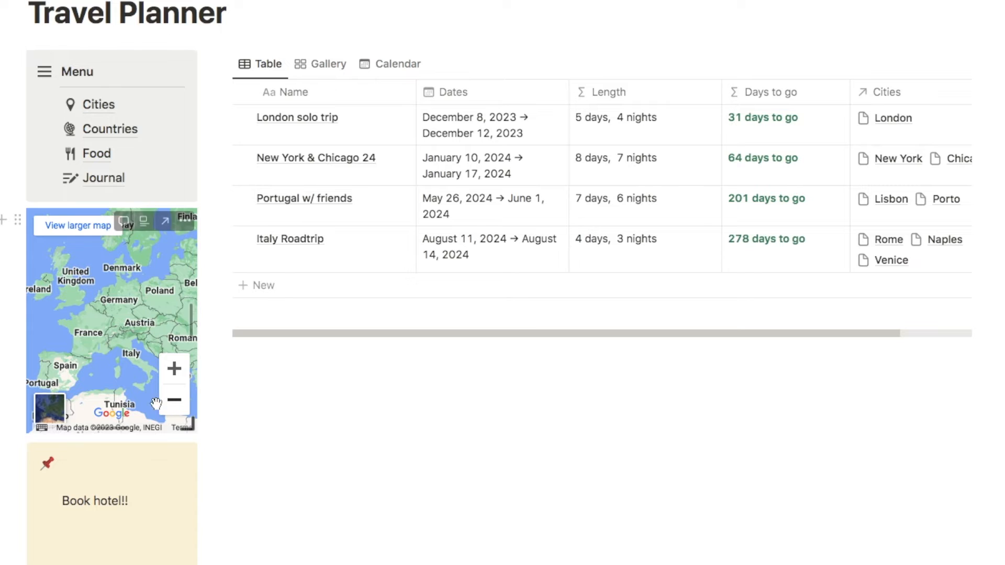
- Try zooming and panning the embedded map, and look over the Travel Planner page from its cover to the trips table
left_click(173, 401)
left_click(173, 402)
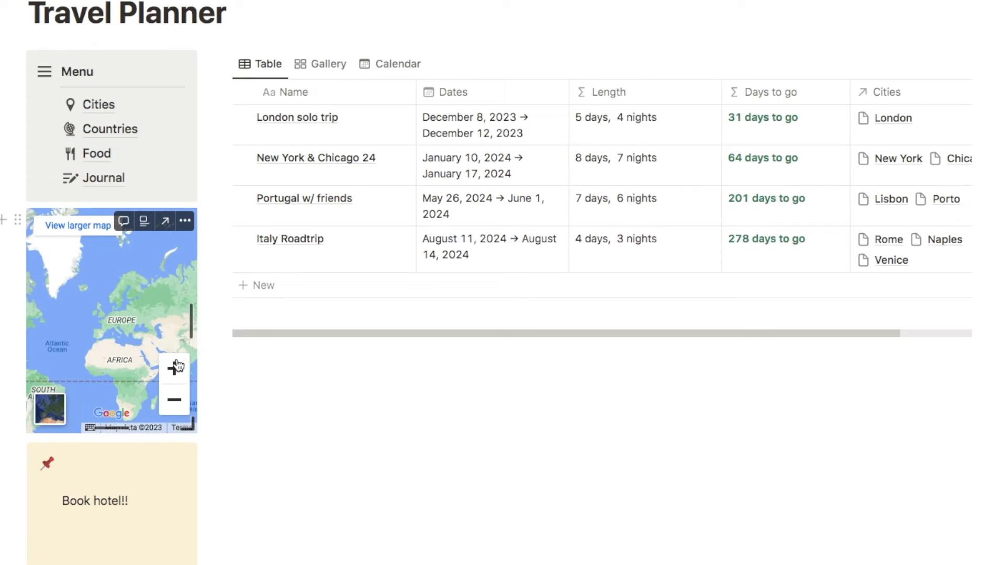
left_click(174, 369)
left_click(171, 369)
left_click(173, 371)
left_click(175, 372)
left_click(176, 373)
left_click(179, 374)
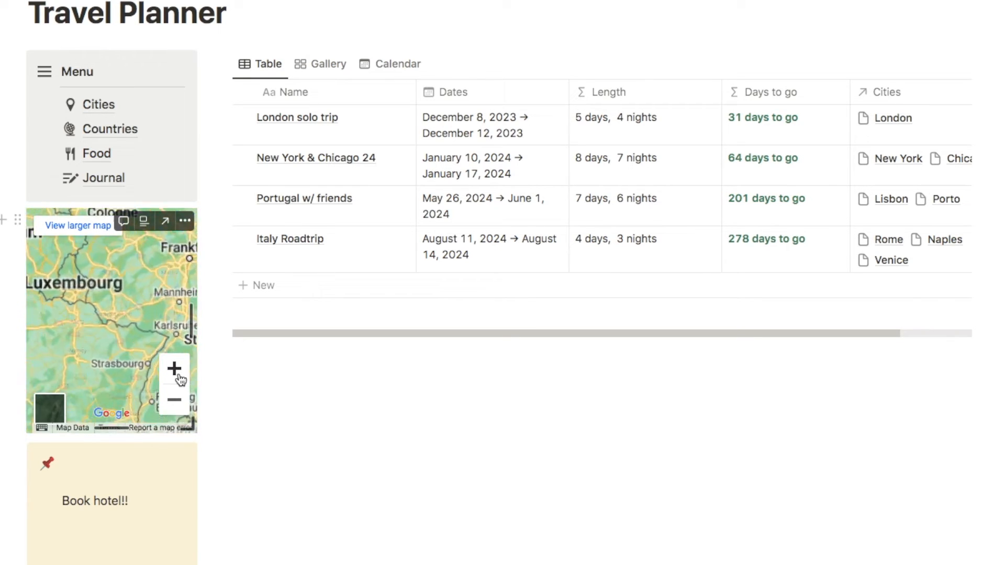
left_click_drag(104, 278, 143, 317)
left_click(175, 368)
left_click(173, 372)
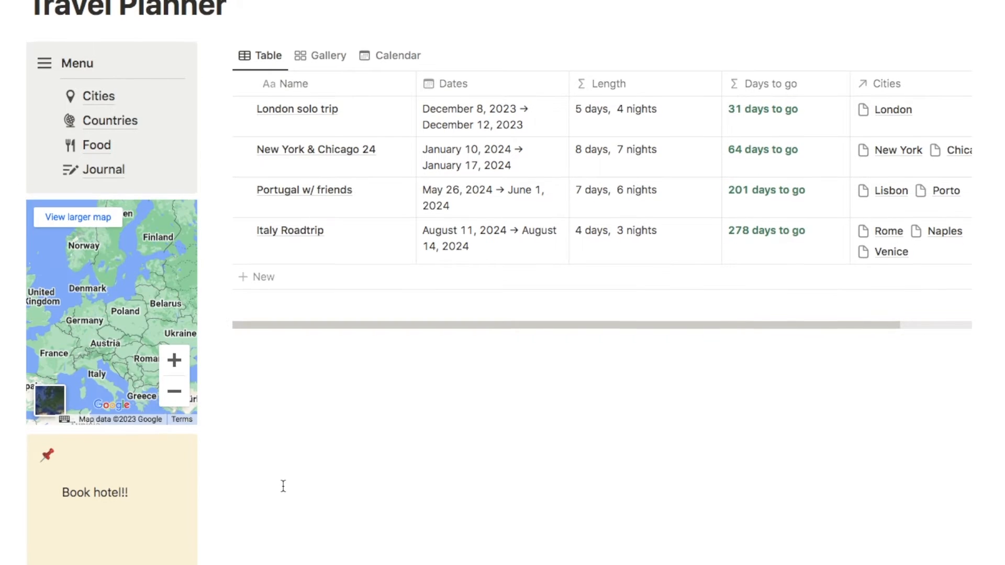
scroll(236, 535, "up", 2)
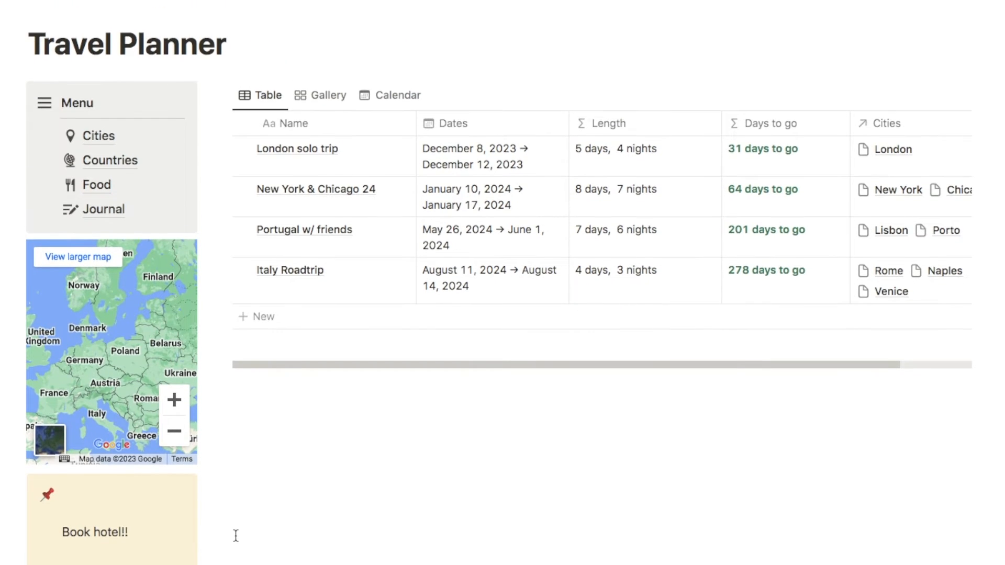
scroll(217, 419, "up", 5)
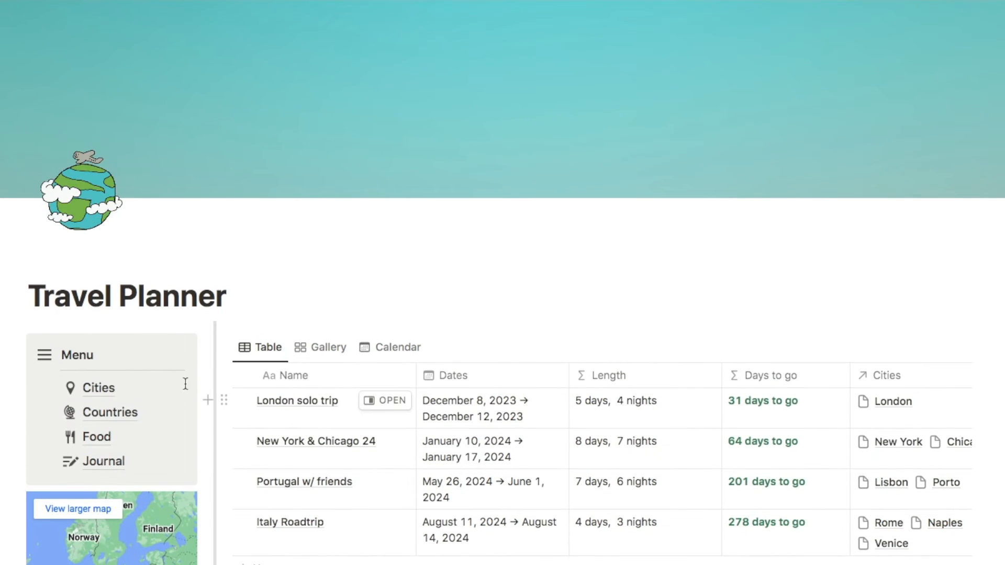
scroll(105, 423, "down", 3)
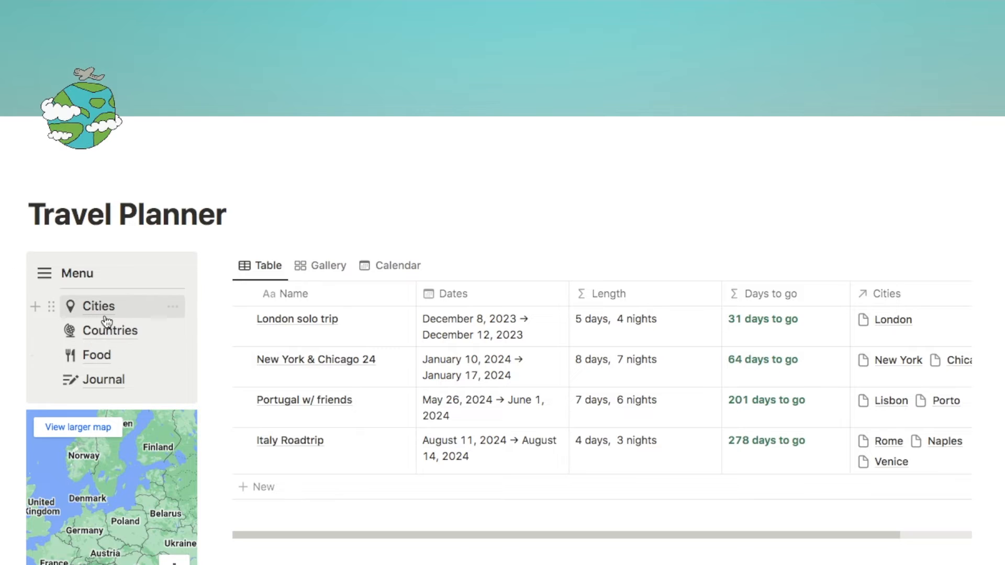
scroll(272, 202, "down", 1)
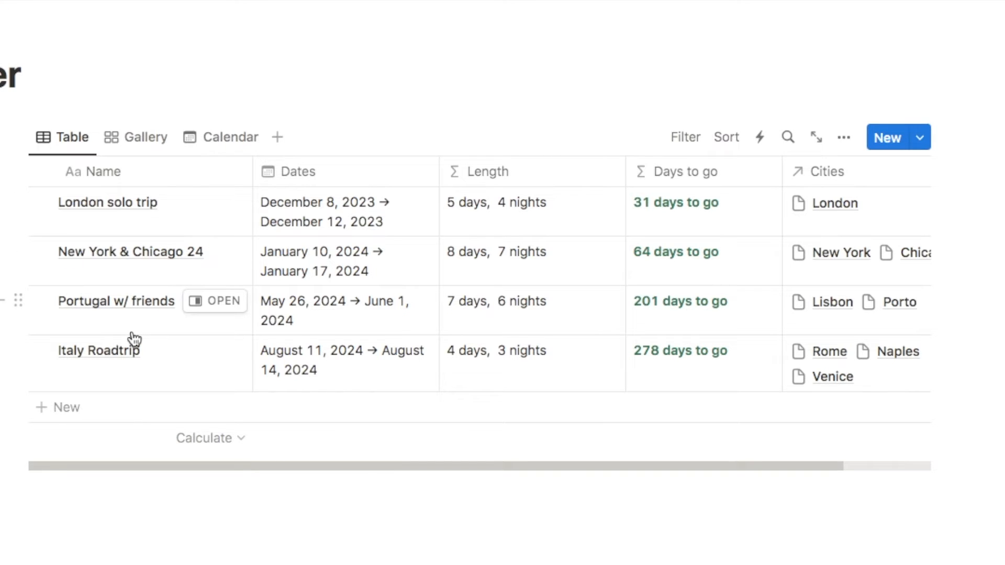
scroll(134, 340, "down", 1)
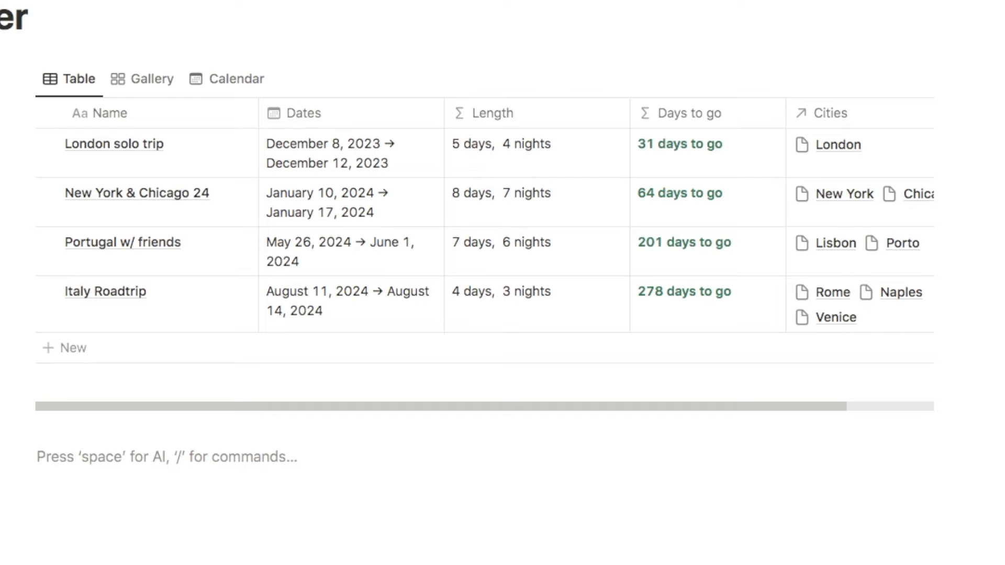
type("/h1")
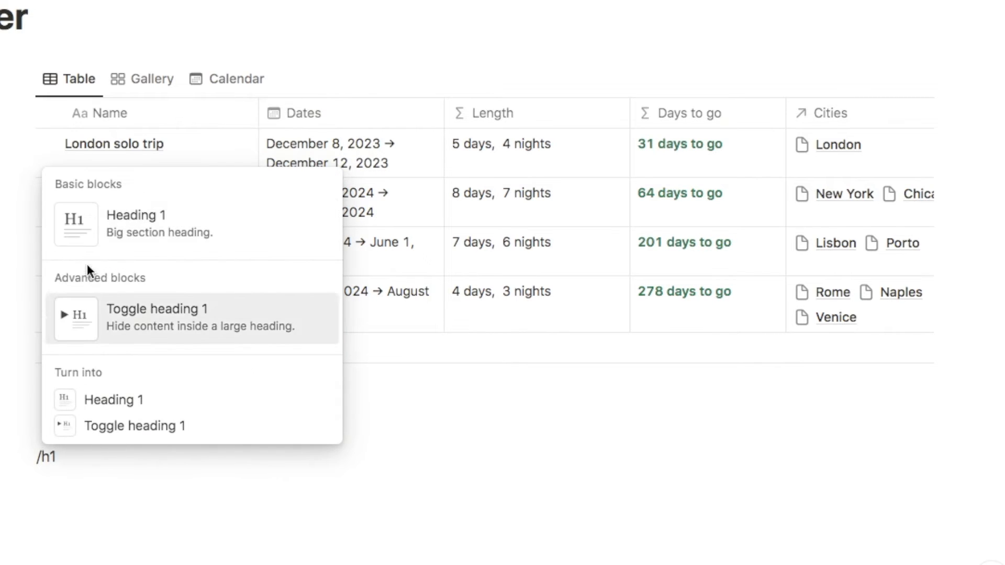
left_click(129, 234)
type("Upcomi")
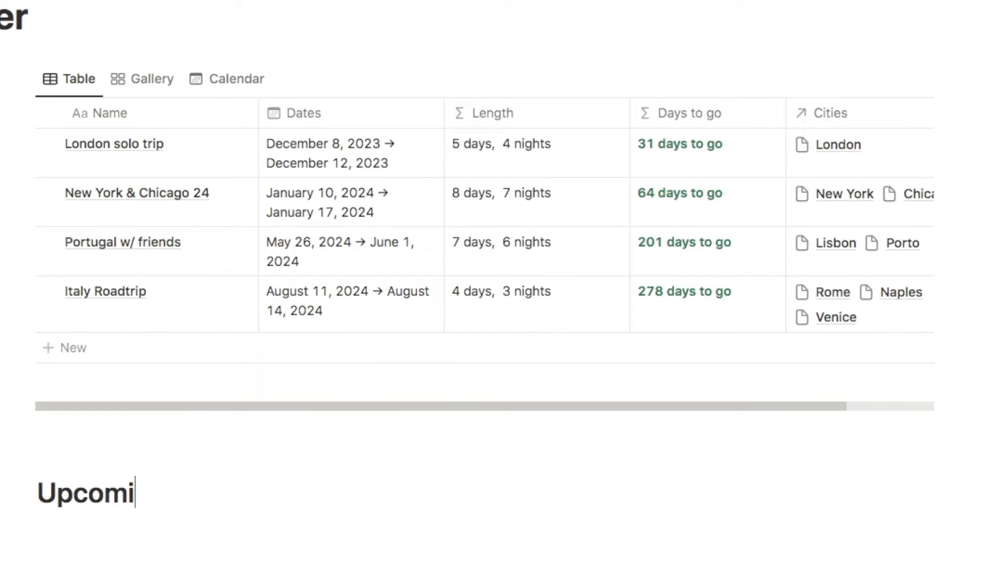
type("ng Trips")
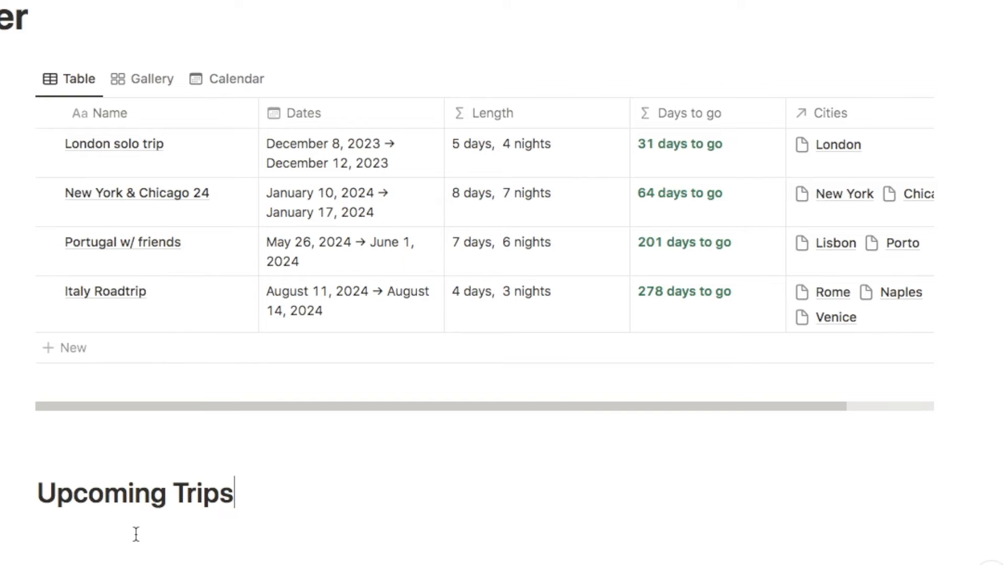
left_click(31, 492)
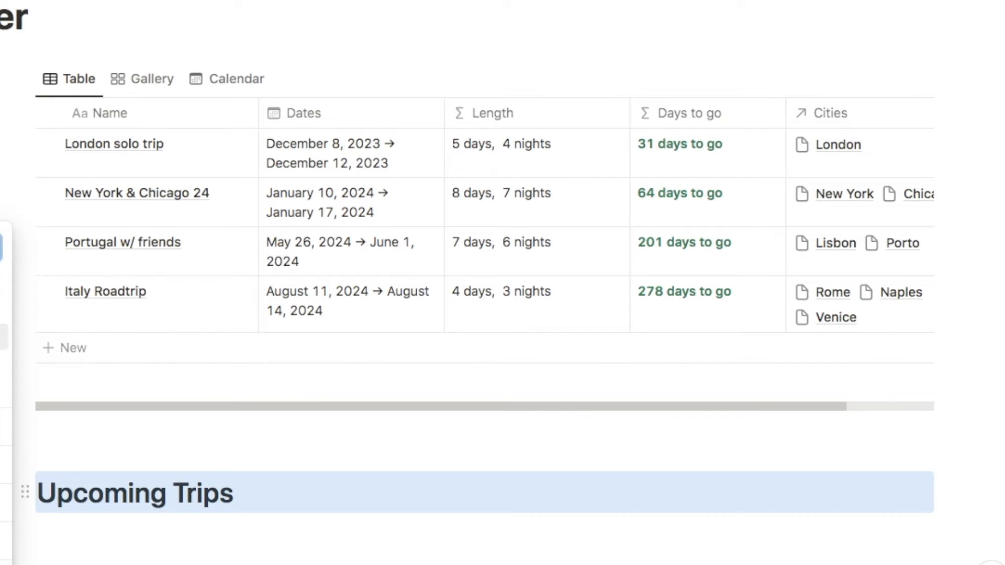
left_click(3, 311)
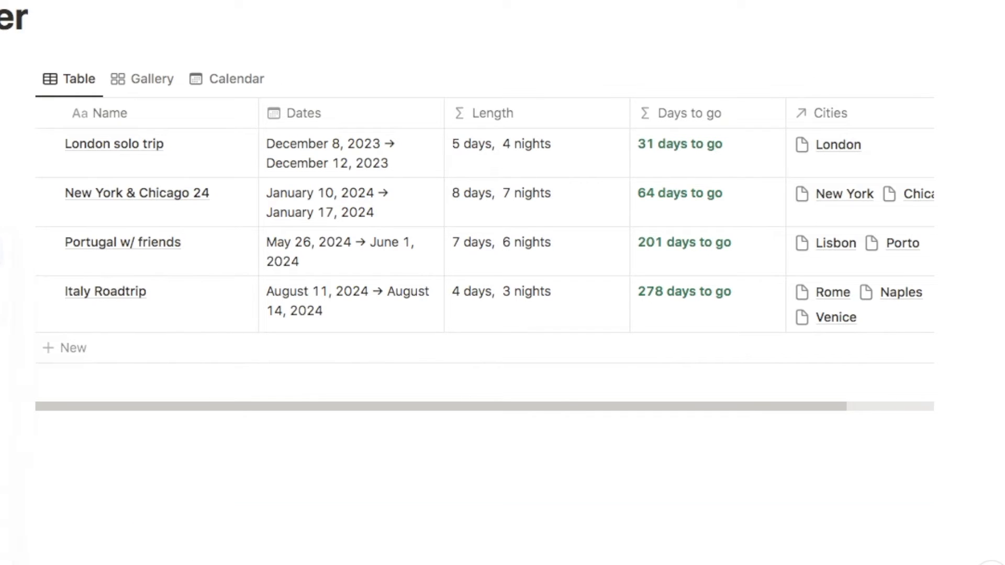
- Add a callout reading "Upcoming Trips" and place it directly above the trips table
left_click(58, 462)
type("/call")
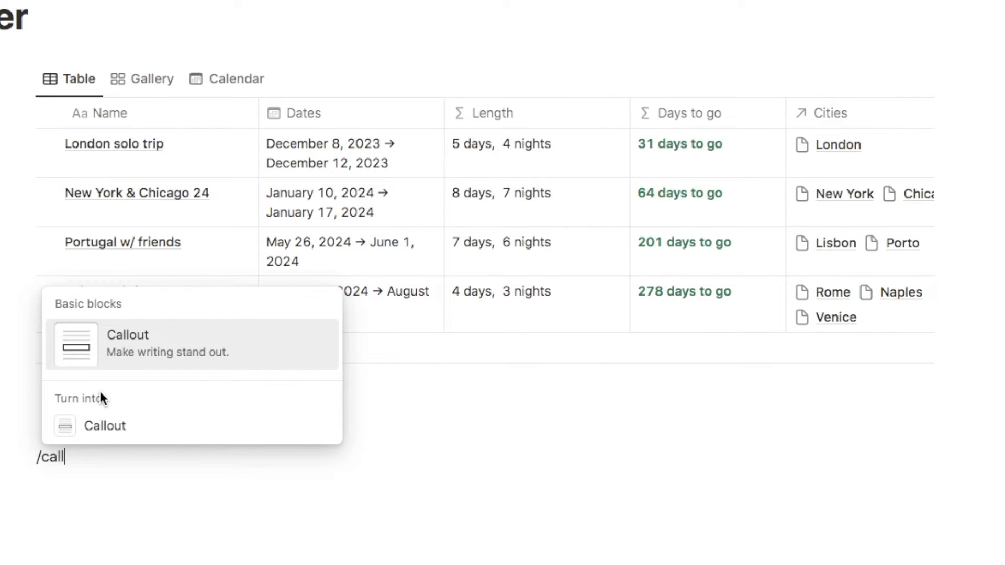
left_click(140, 352)
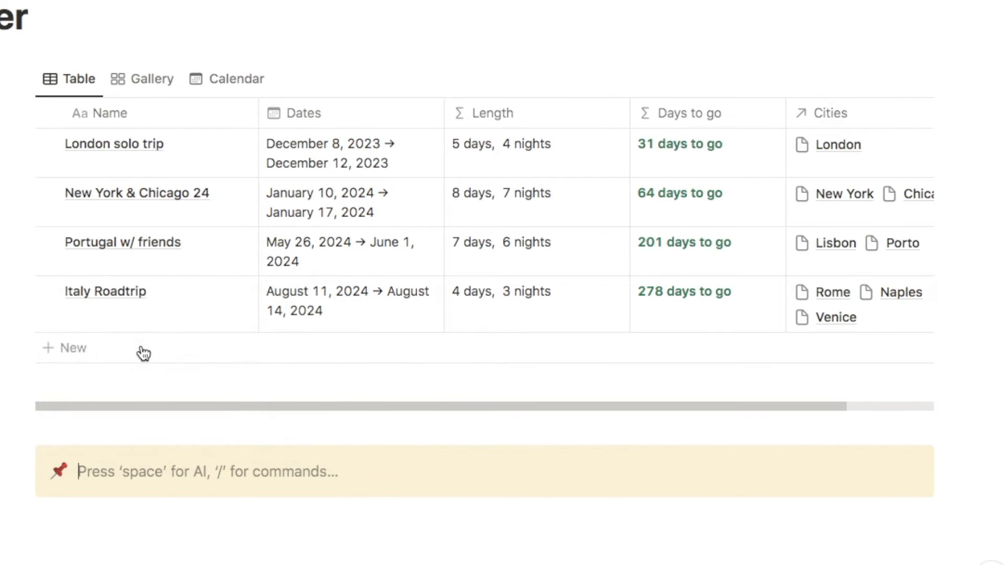
type("Up")
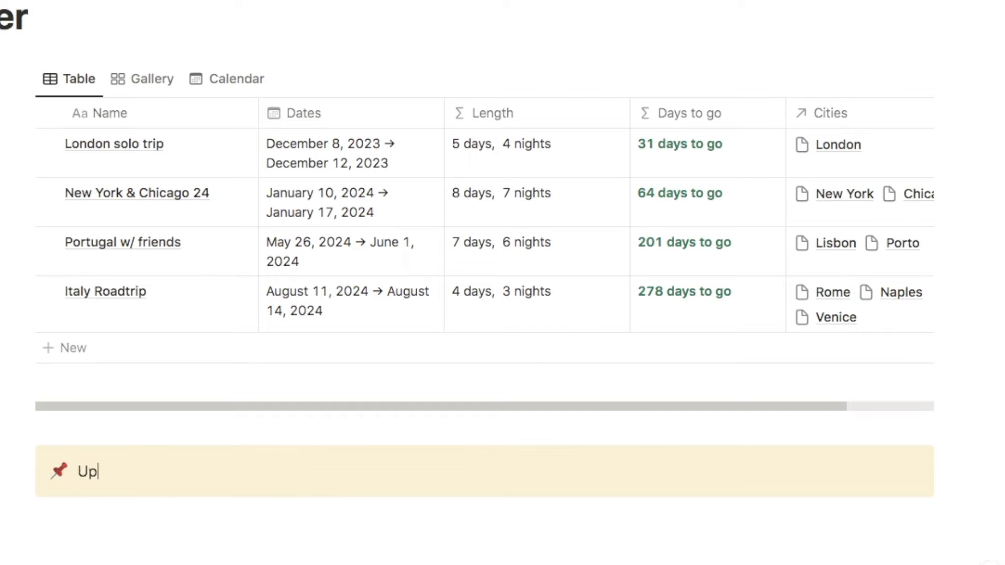
type("coming Trips")
left_click_drag(33, 461, 33, 64)
- Make the "Upcoming Trips" callout text bold and space out its letters
left_click_drag(183, 126, 84, 126)
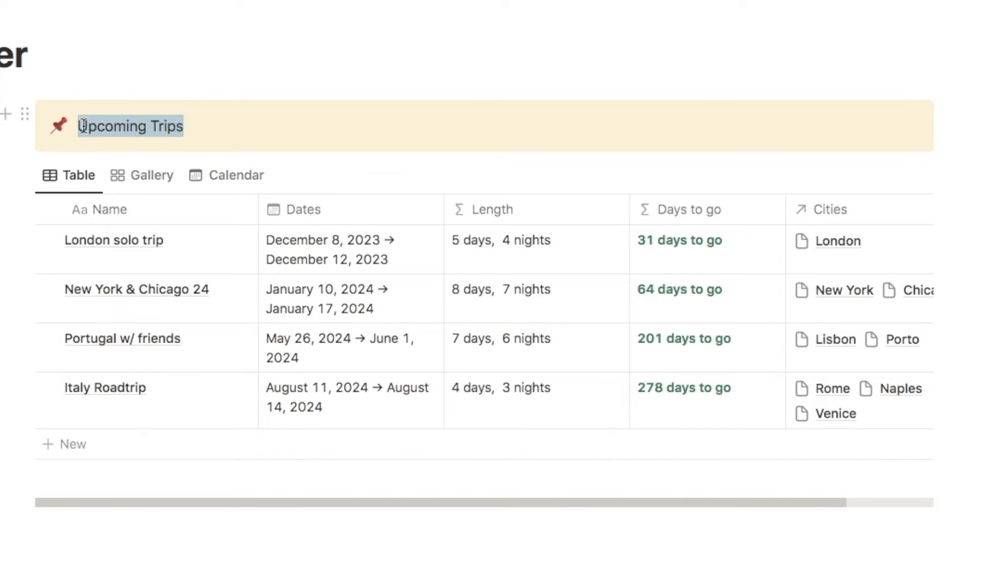
key("Right")
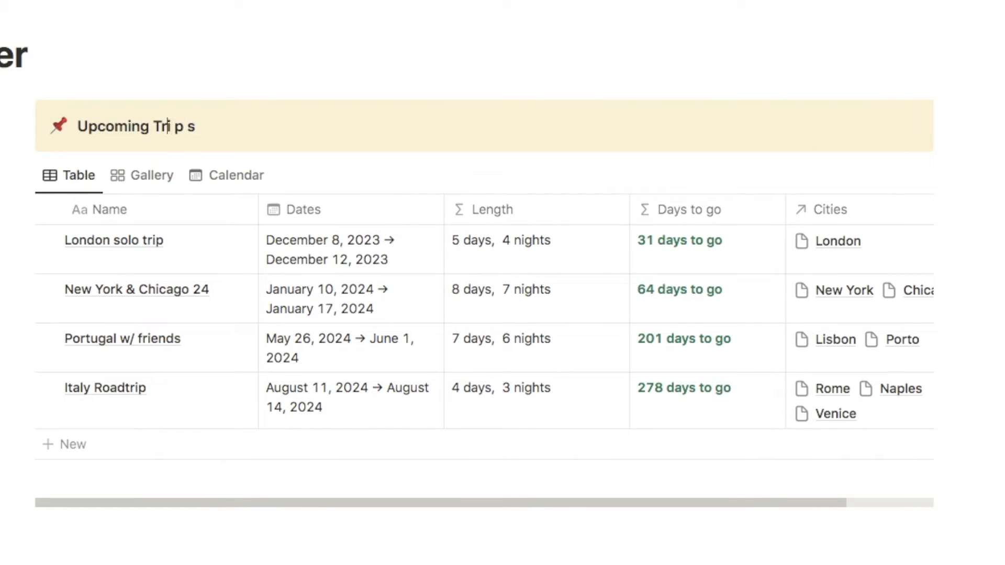
key("Left")
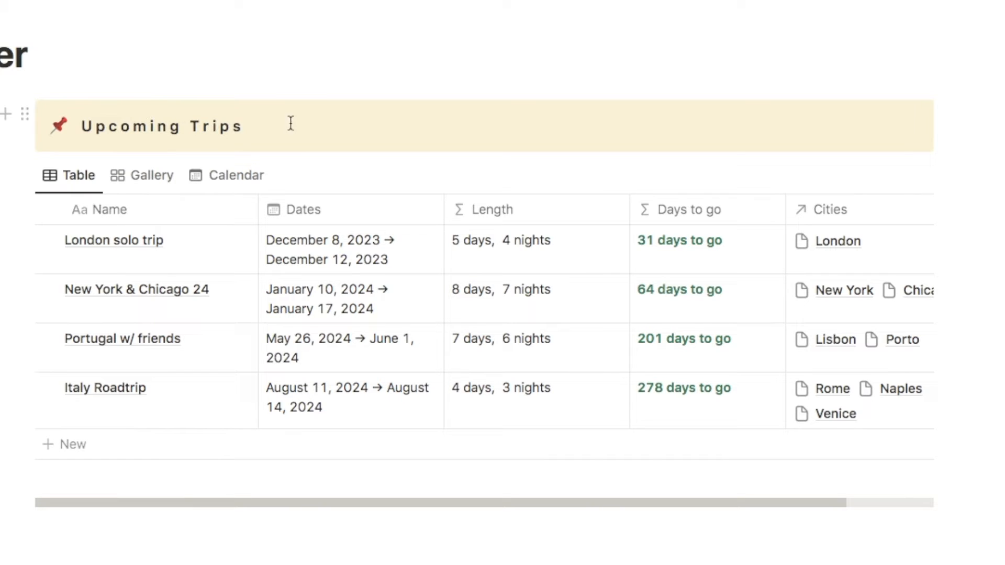
left_click_drag(259, 126, 92, 127)
left_click(363, 91)
left_click(265, 131)
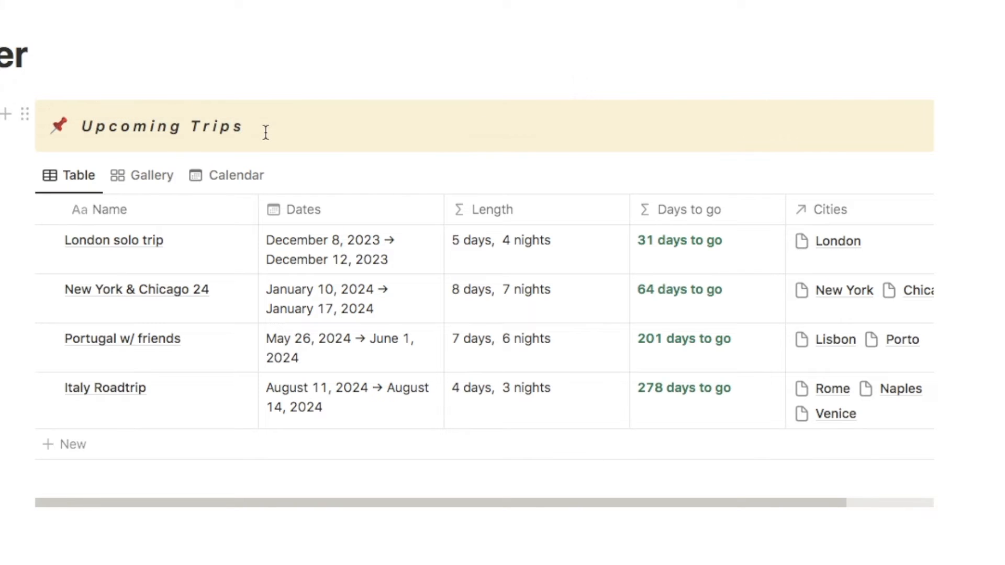
key("ctrl+z")
left_click(258, 126)
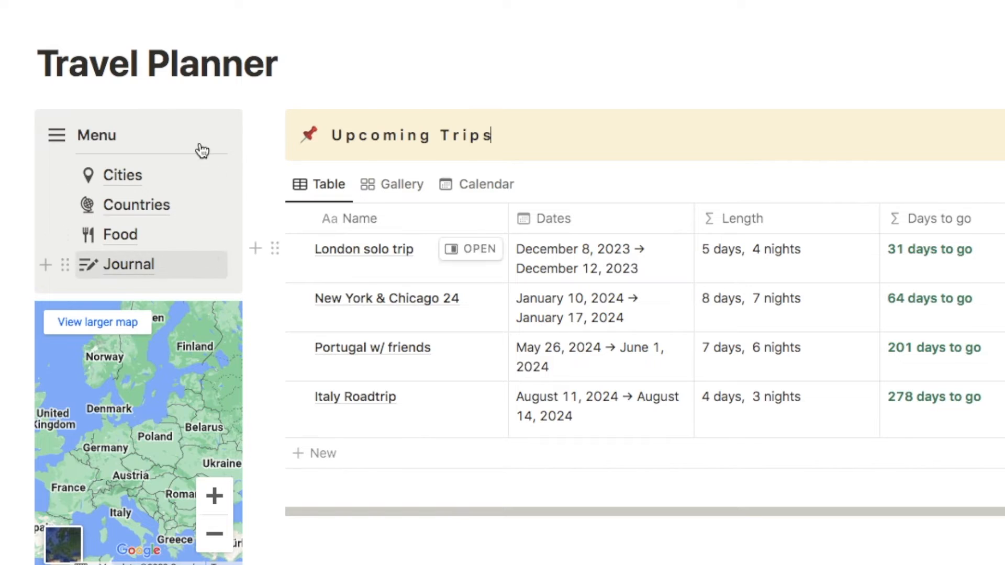
- Set the "Upcoming Trips" callout's background to gray to match the Menu callout
left_click(277, 124)
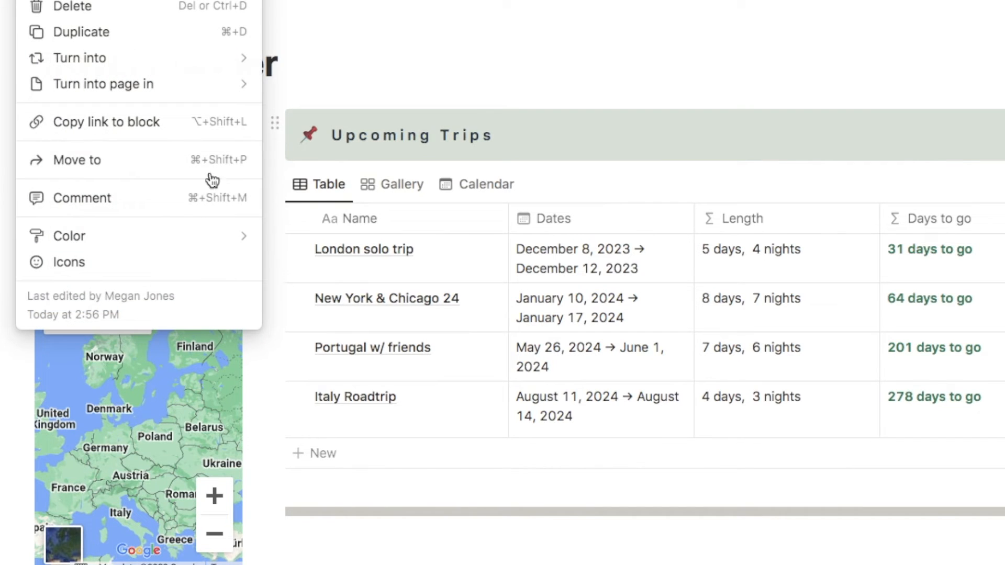
mouse_move(112, 240)
left_click(337, 387)
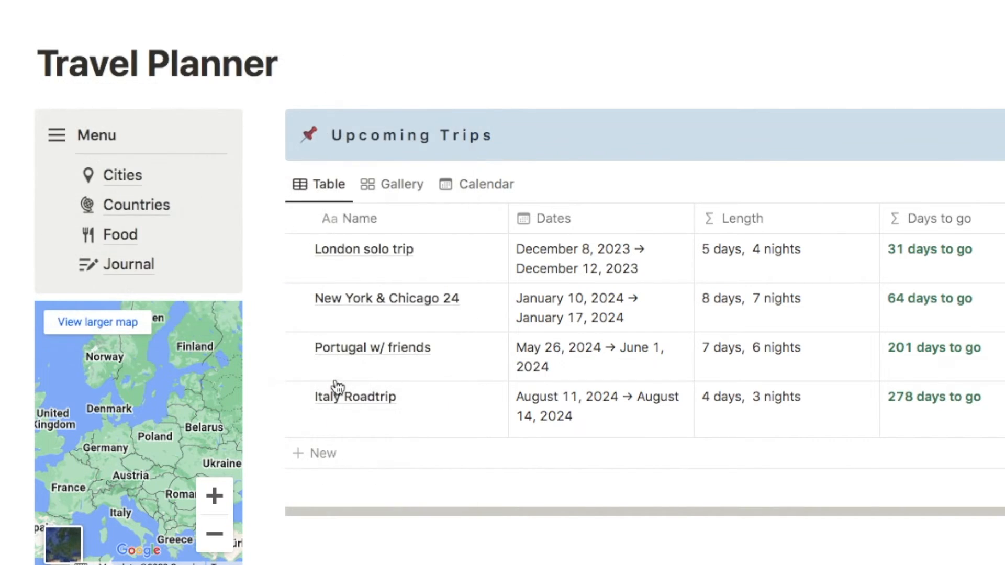
left_click(494, 130)
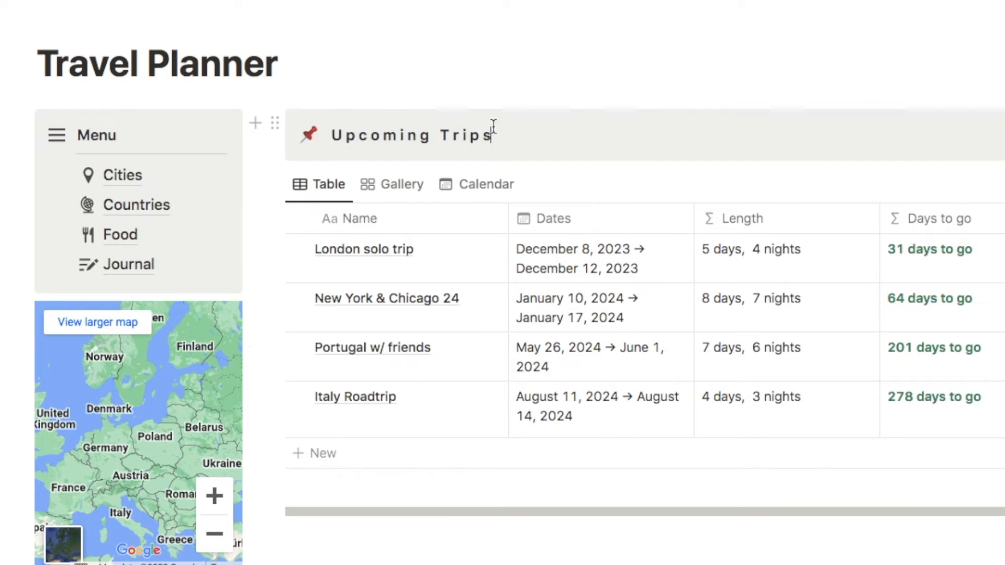
- Replace the "Upcoming Trips" callout's pushpin emoji with the airplane icon, filtering the icons by "air"
left_click(308, 135)
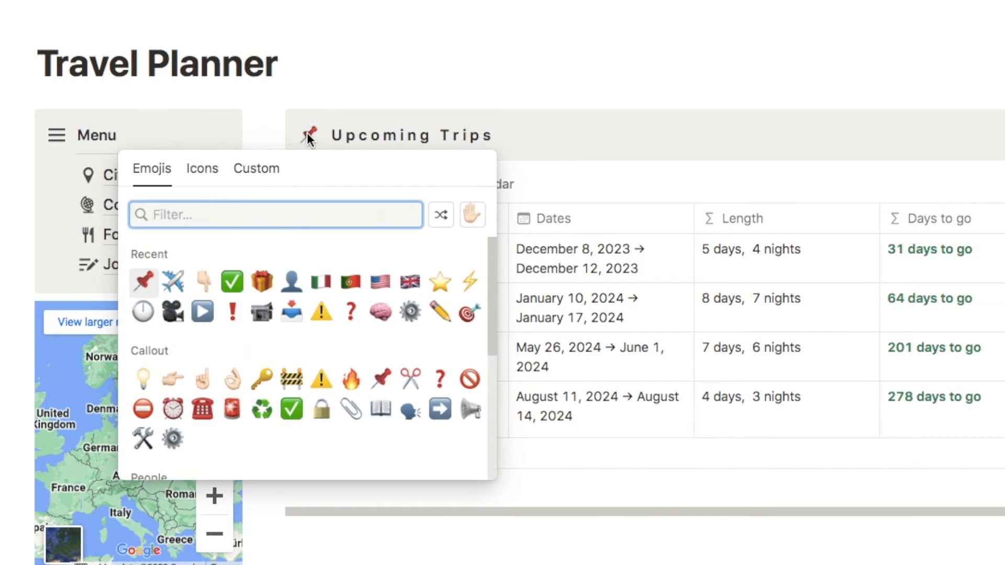
left_click(197, 172)
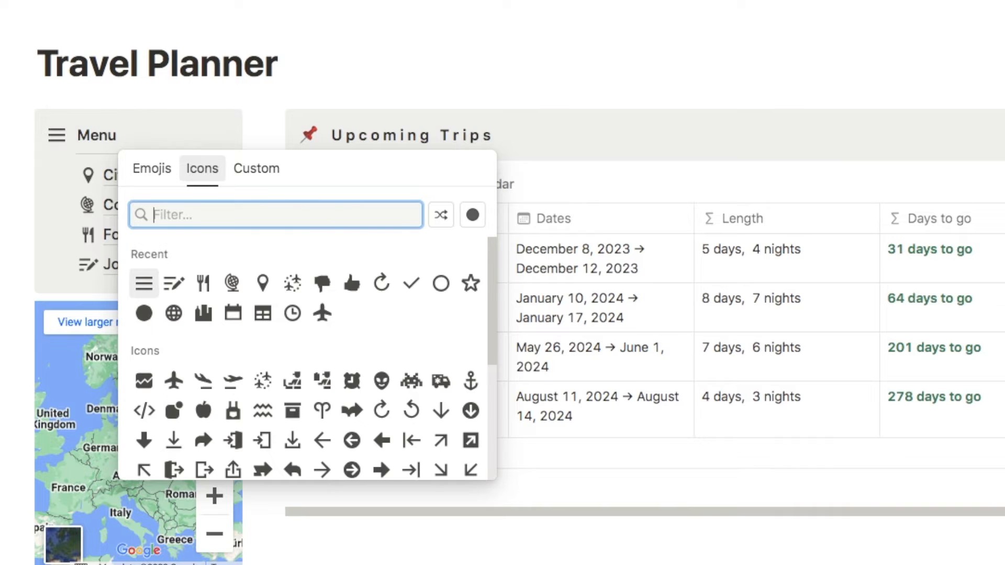
type("air")
left_click(144, 259)
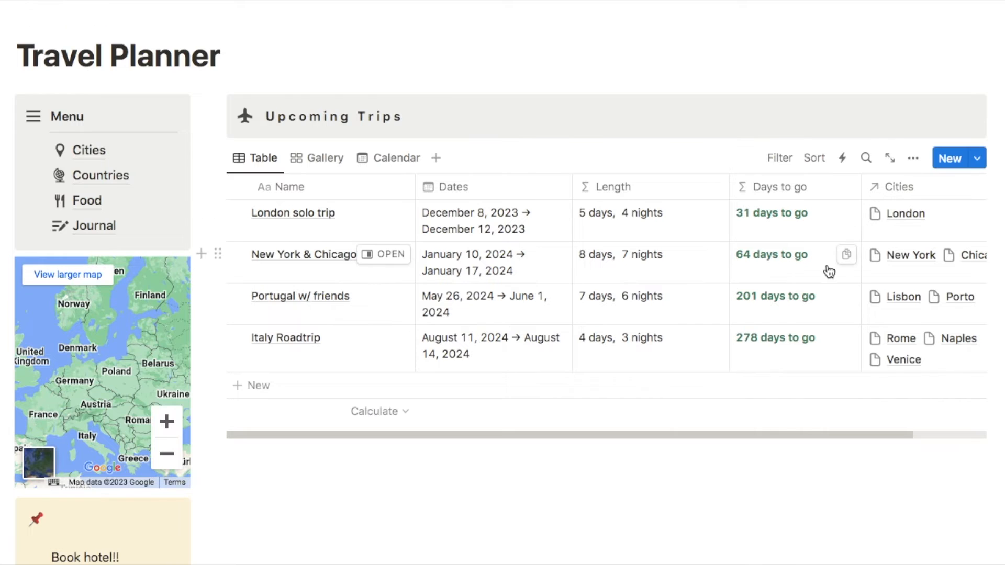
scroll(827, 250, "right", 3)
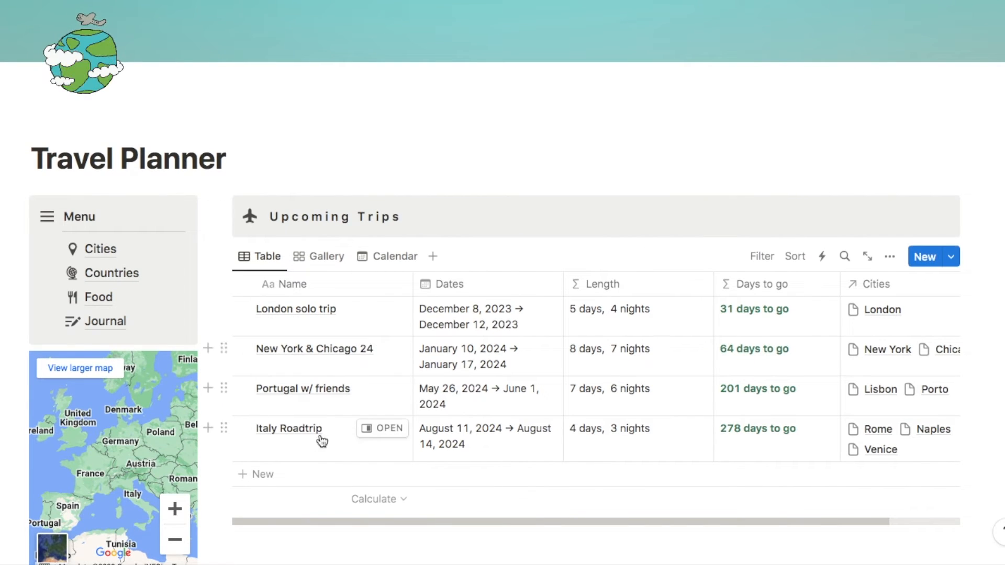
- Create a new template for the trips database and give it the airplane icon, leaving its title blank
scroll(321, 351, "down", 1)
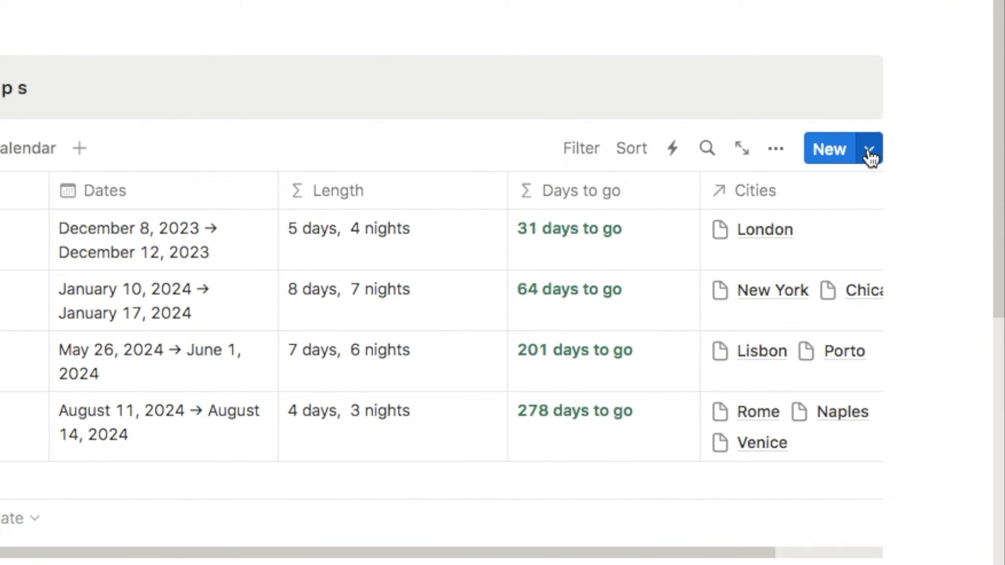
left_click(950, 227)
left_click(668, 308)
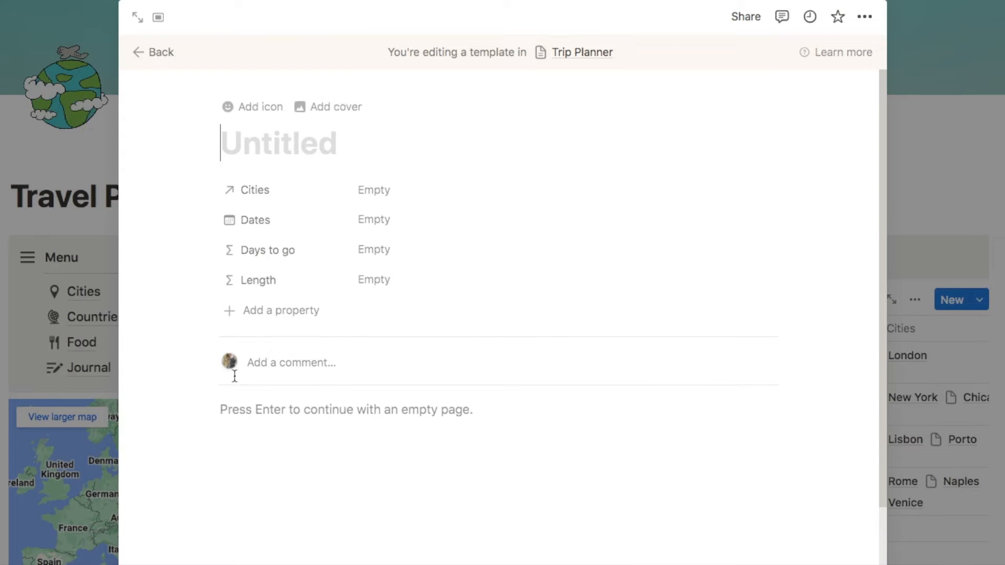
left_click(246, 107)
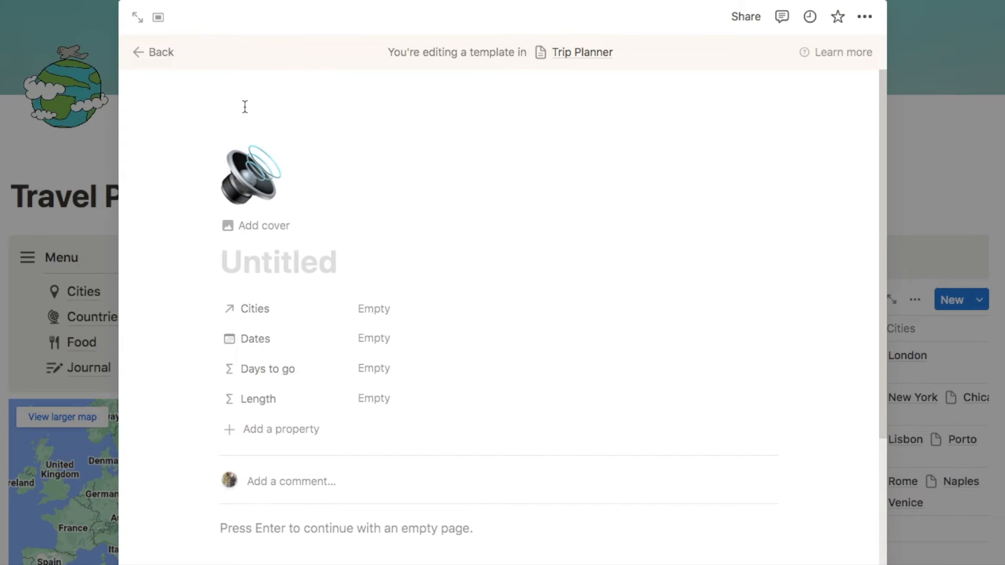
left_click(241, 180)
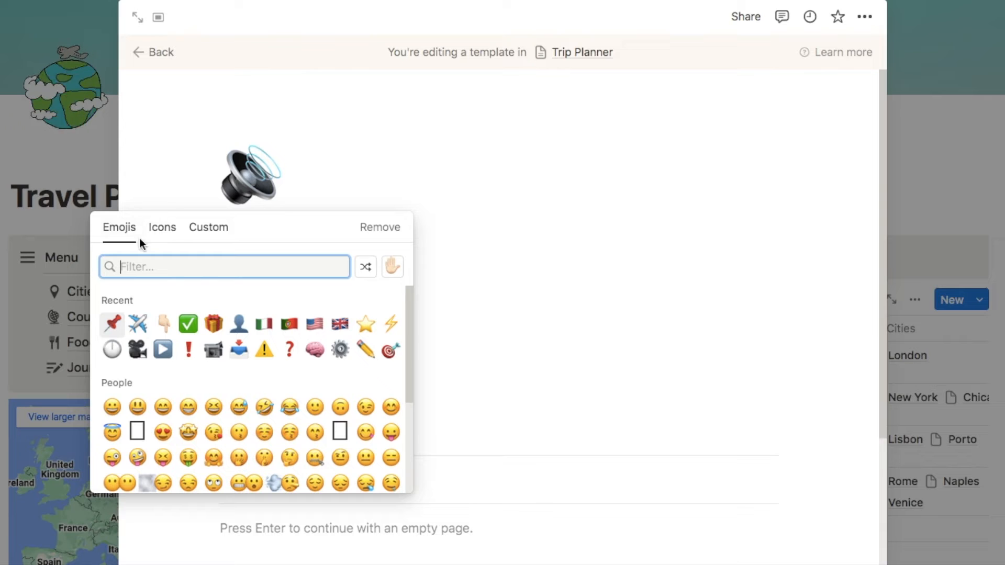
left_click(159, 228)
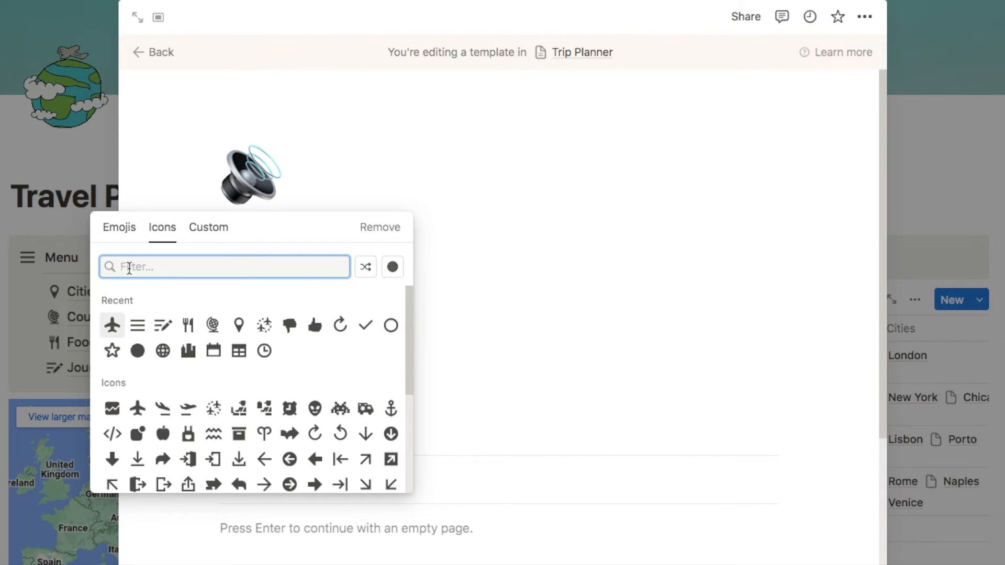
left_click(111, 324)
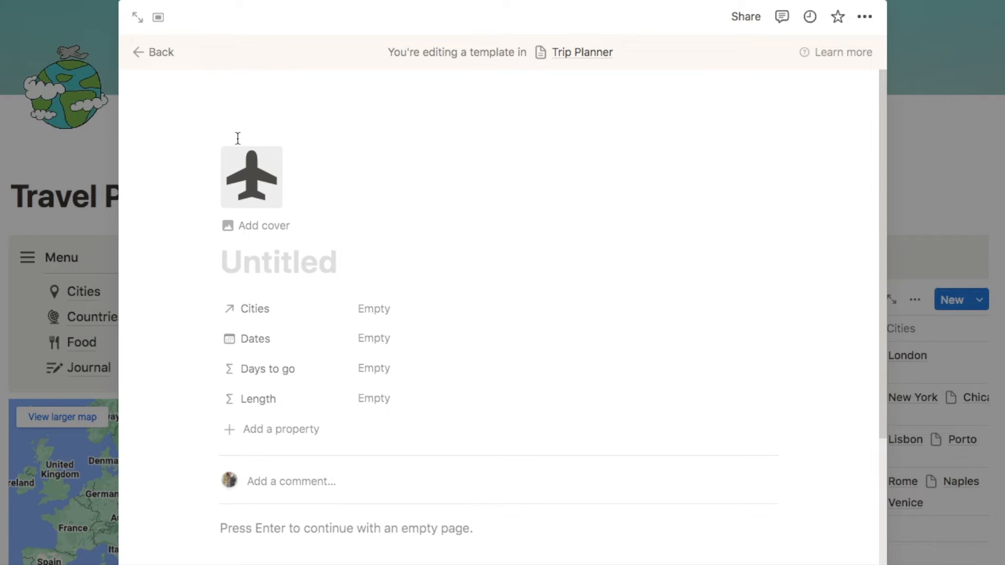
left_click(155, 54)
- Set the airplane-icon template as the default for all views in "Trip Planner"
left_click(979, 348)
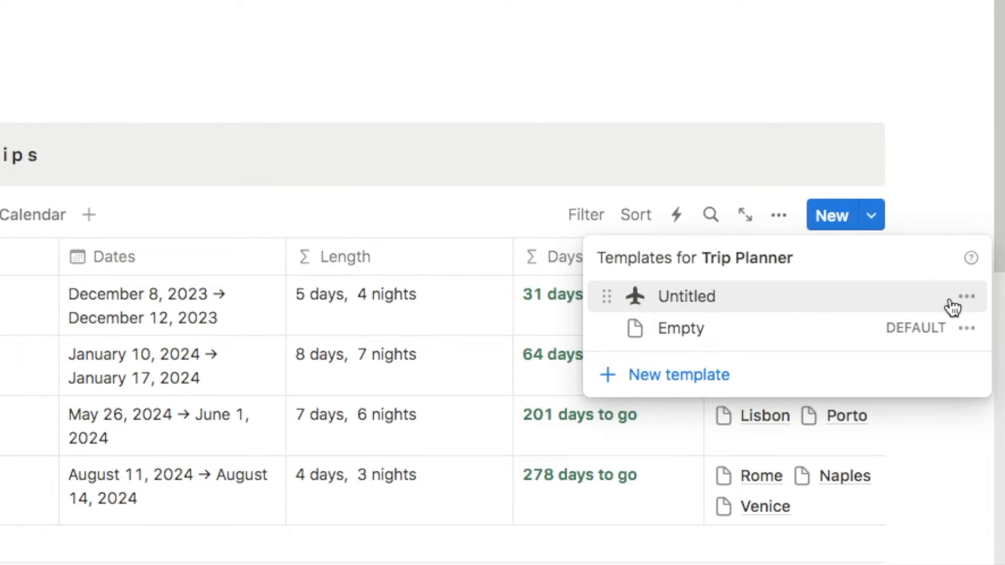
left_click(966, 297)
left_click(777, 264)
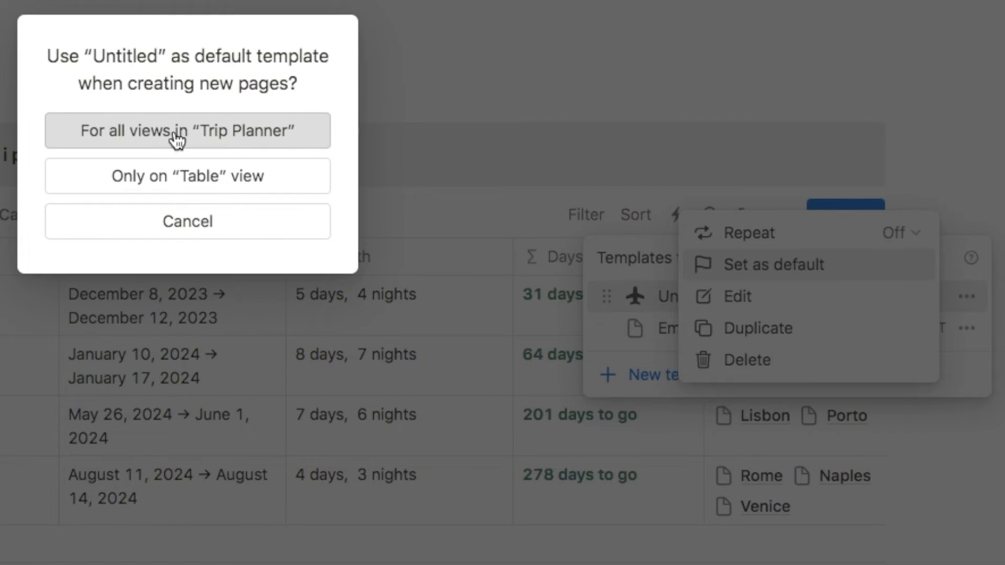
left_click(160, 134)
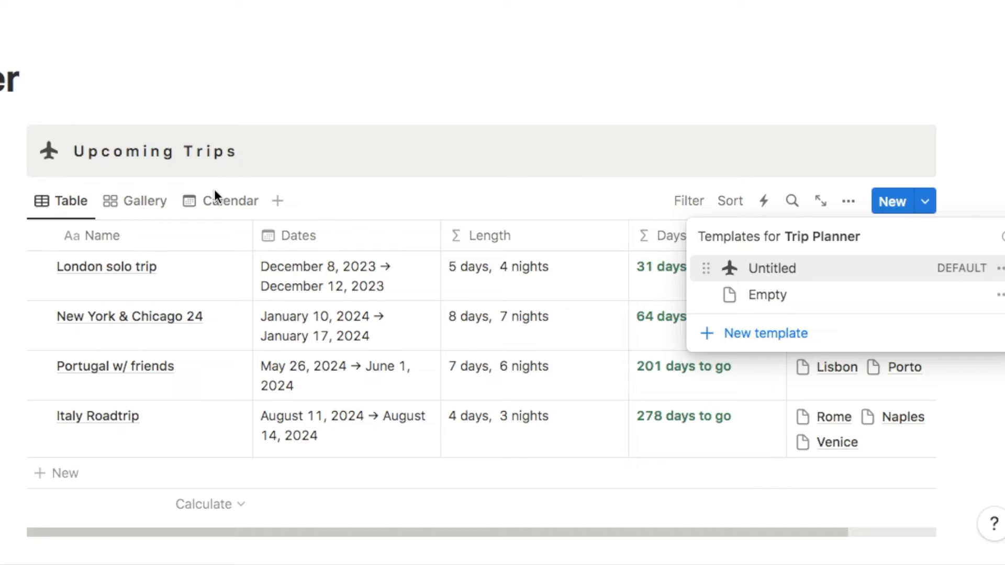
left_click(980, 168)
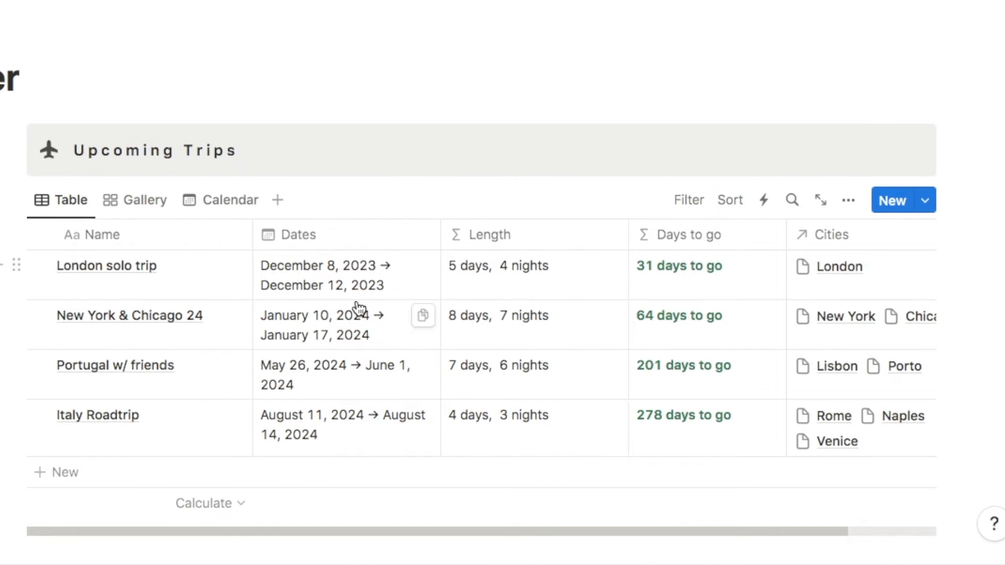
- Test the default template by adding a trip named "Paris" to the trips table, and delete that trip
scroll(353, 303, "down", 2)
left_click(53, 369)
type("Paris")
key("Return")
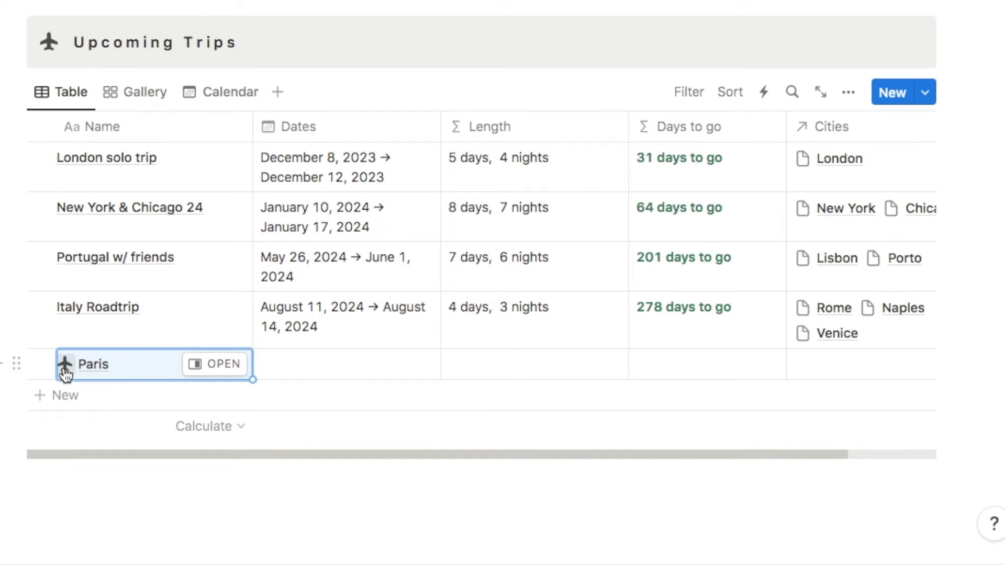
left_click(965, 333)
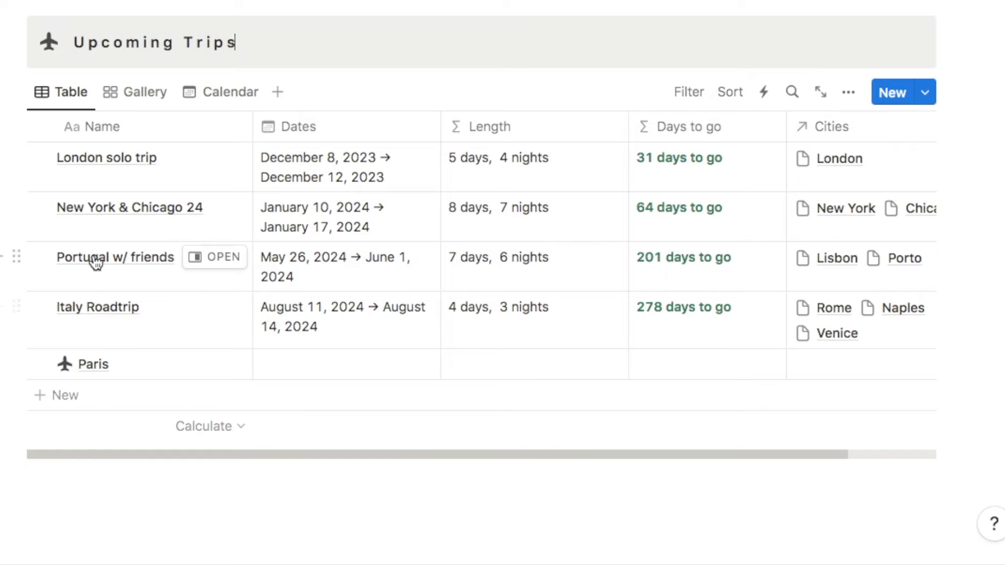
left_click(44, 366)
key("Delete")
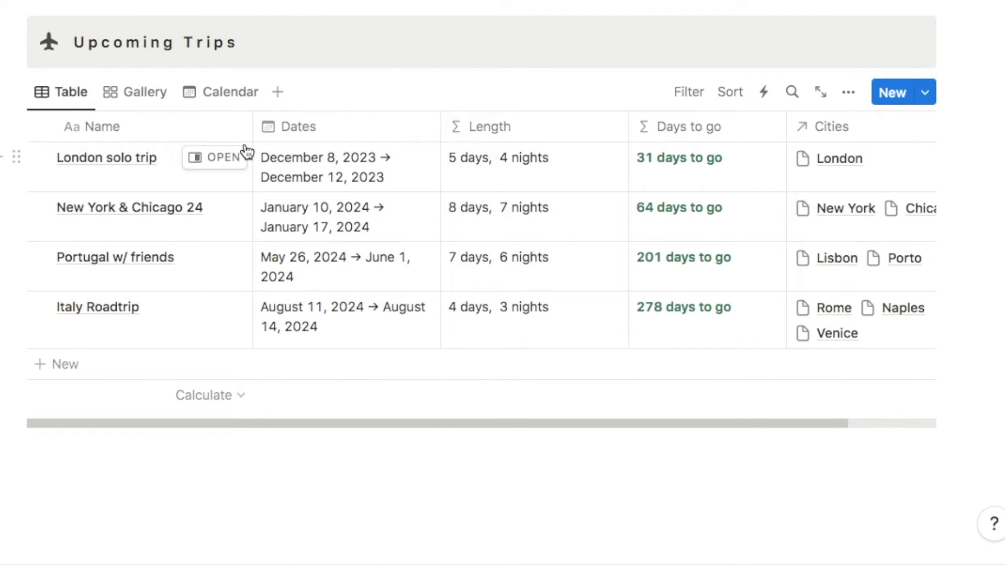
- Apply the airplane-icon template to the London solo trip, New York & Chicago 24, Portugal w/ friends and Italy Roadtrip pages
left_click(209, 159)
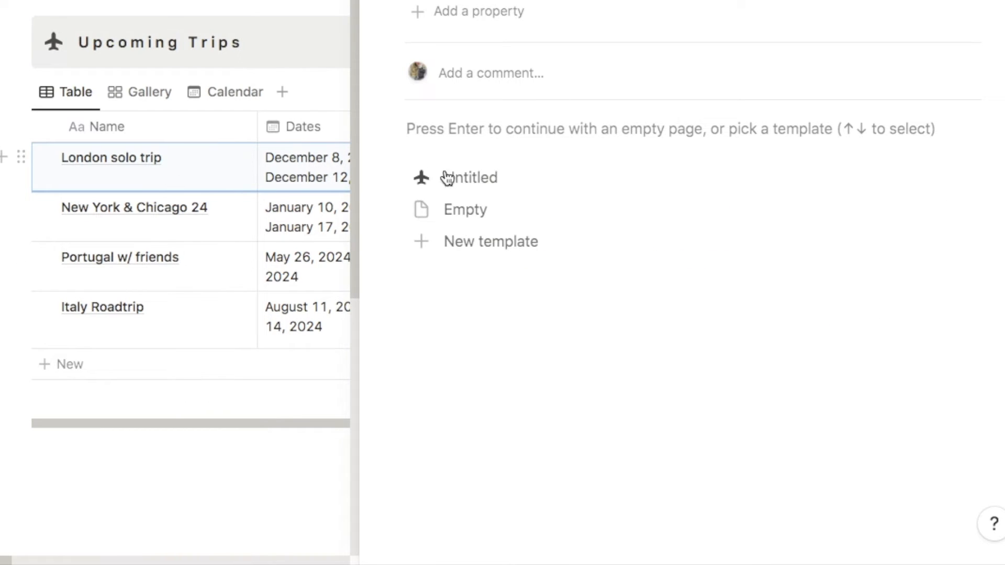
left_click(449, 183)
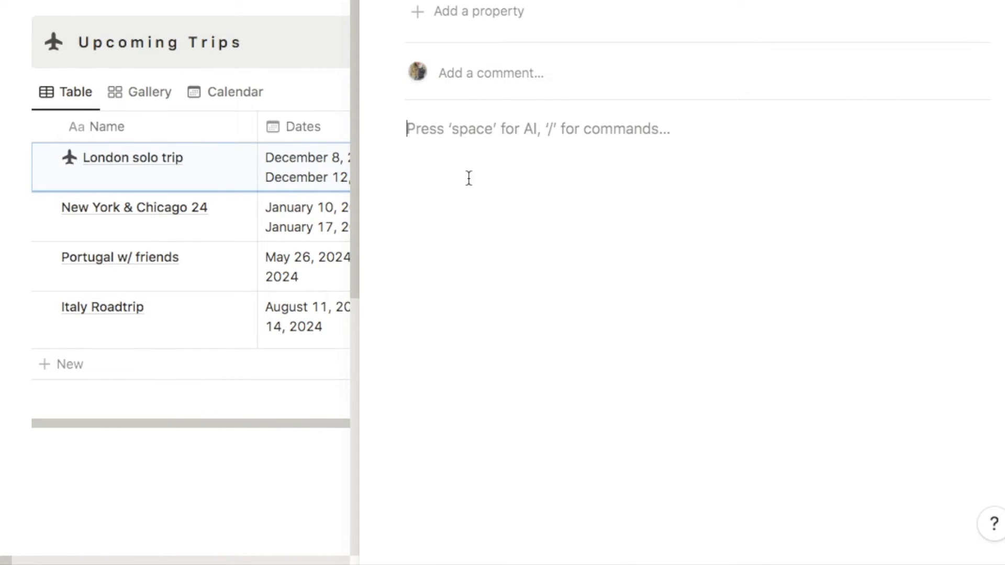
left_click(225, 211)
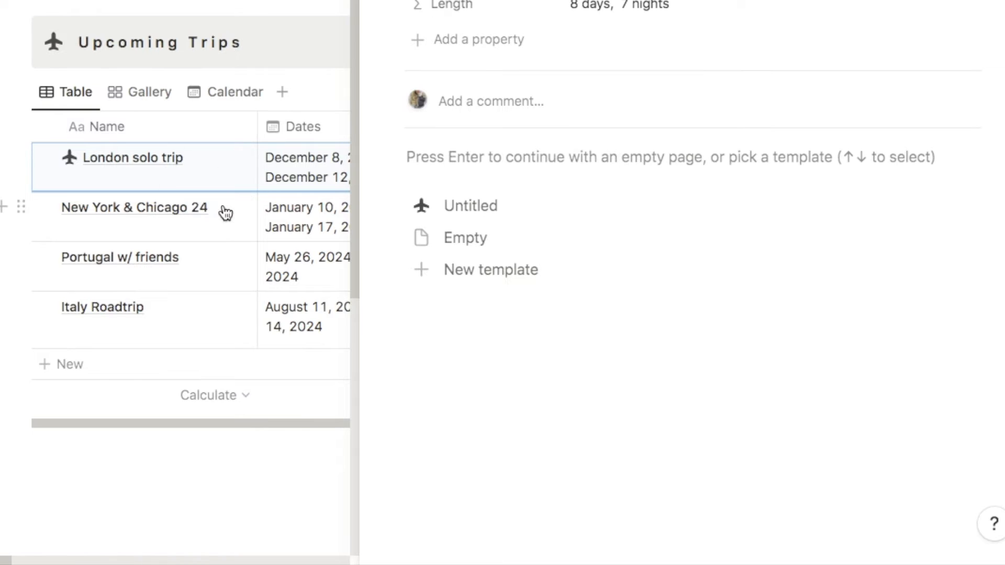
left_click(483, 213)
left_click(206, 264)
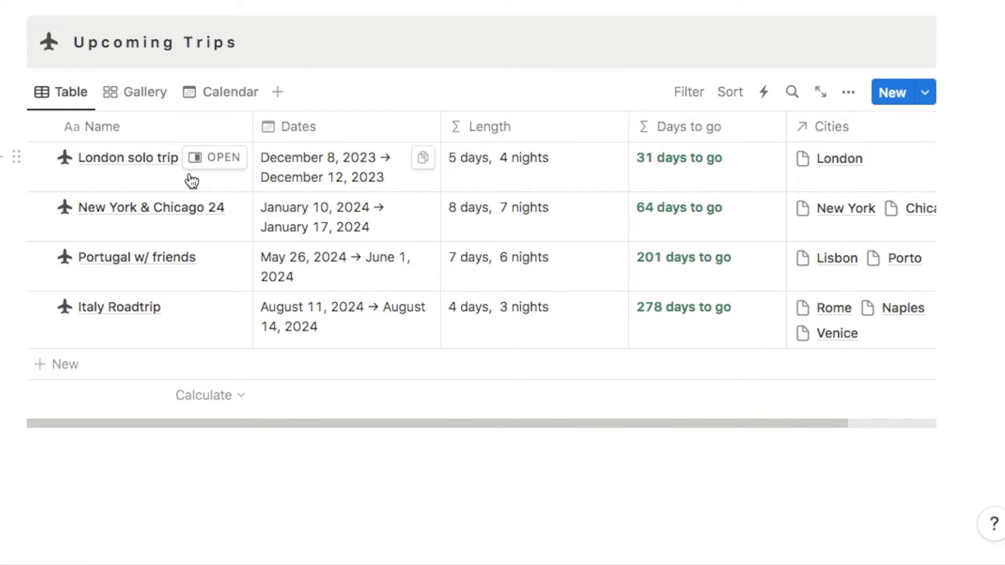
- Open the Cities page and add a city named "Miami" to its table
scroll(781, 238, "right", 1)
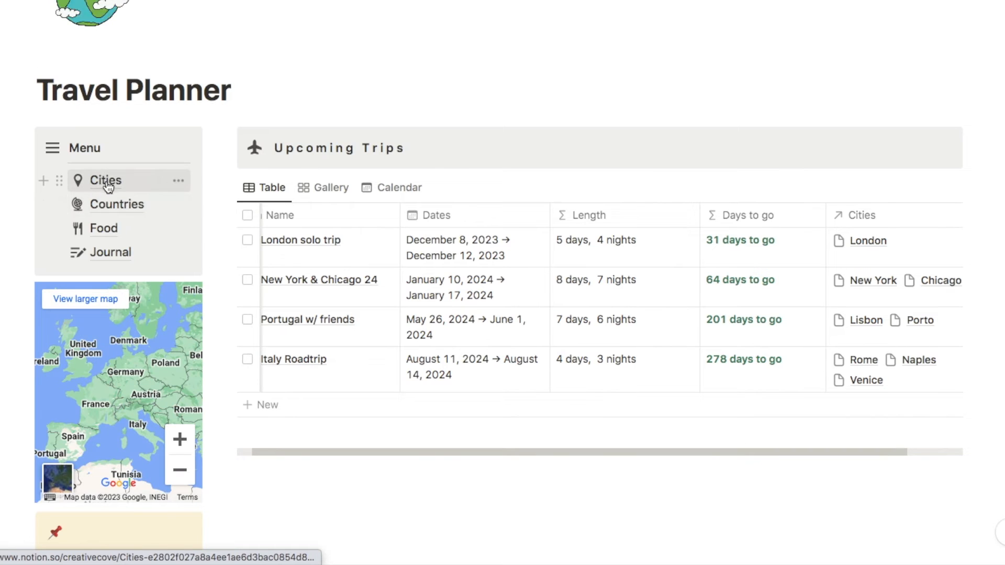
left_click(102, 181)
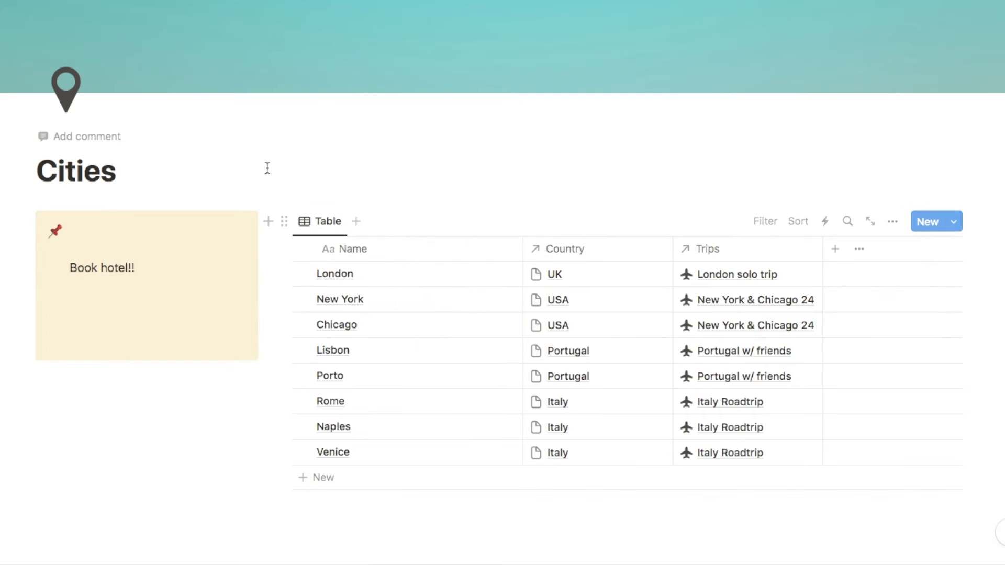
scroll(488, 186, "down", 1)
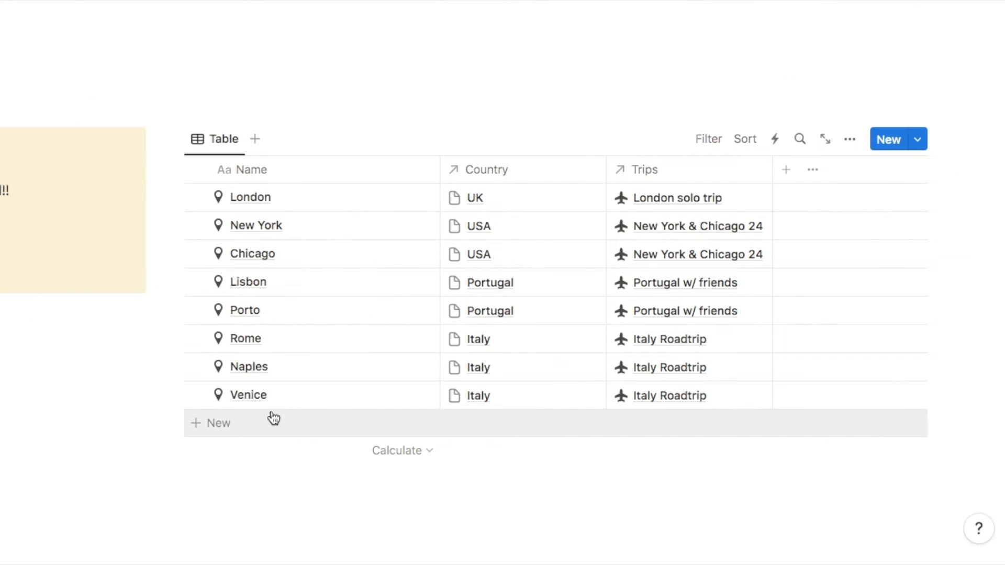
left_click(223, 428)
type("Miami")
key("Return")
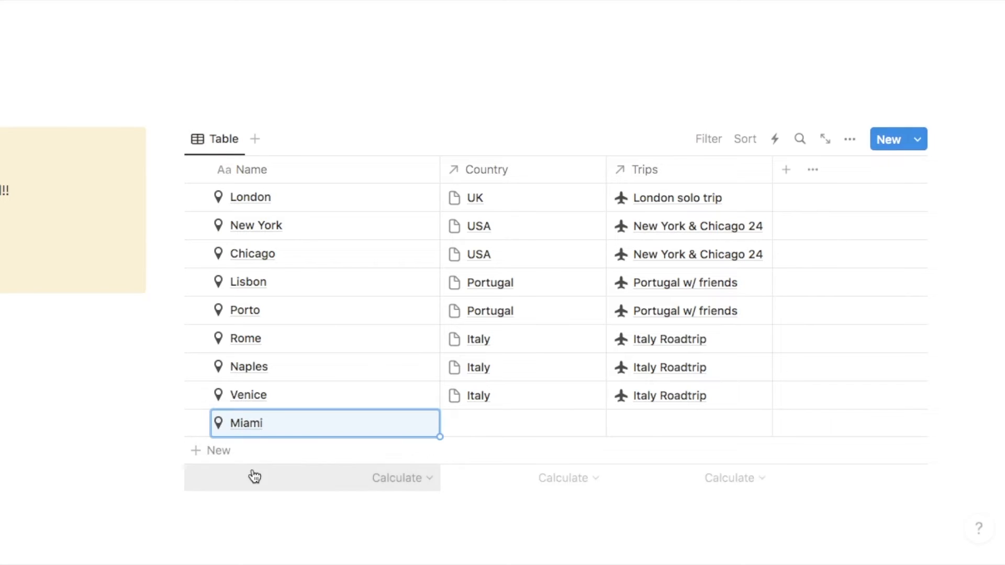
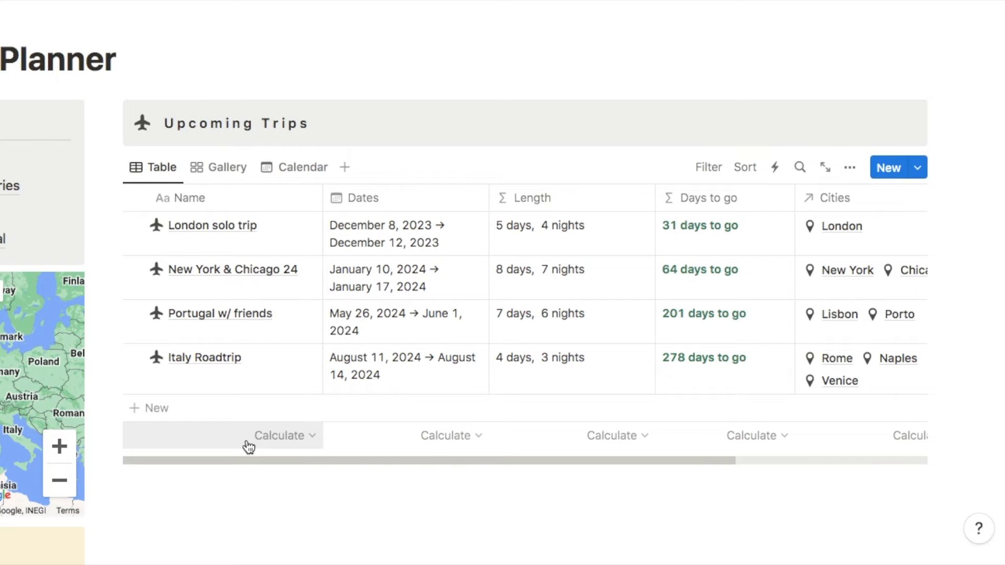
- Switch the Upcoming Trips database to its Gallery view and hide the "Trip Planner" database title
left_click(223, 173)
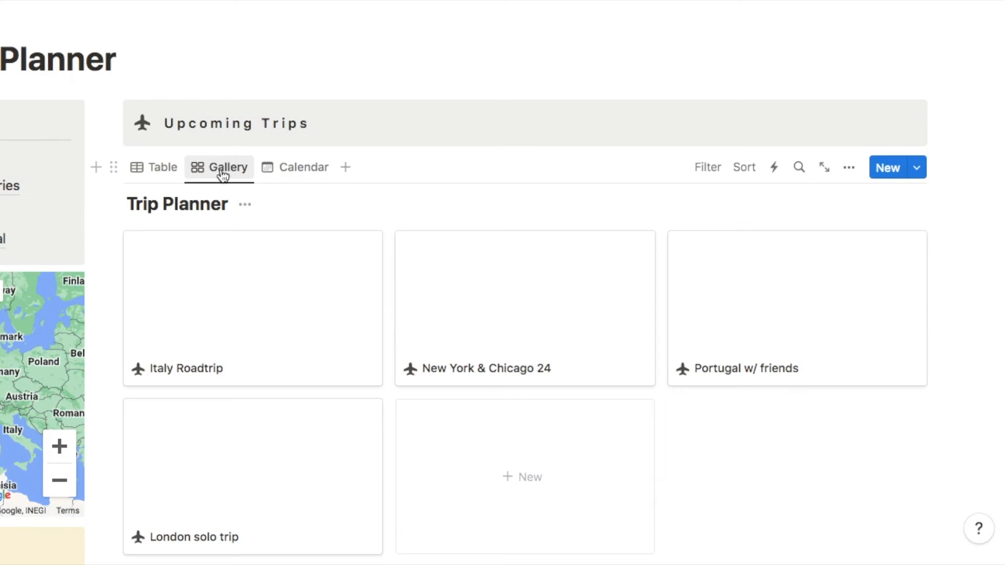
scroll(220, 314, "down", 2)
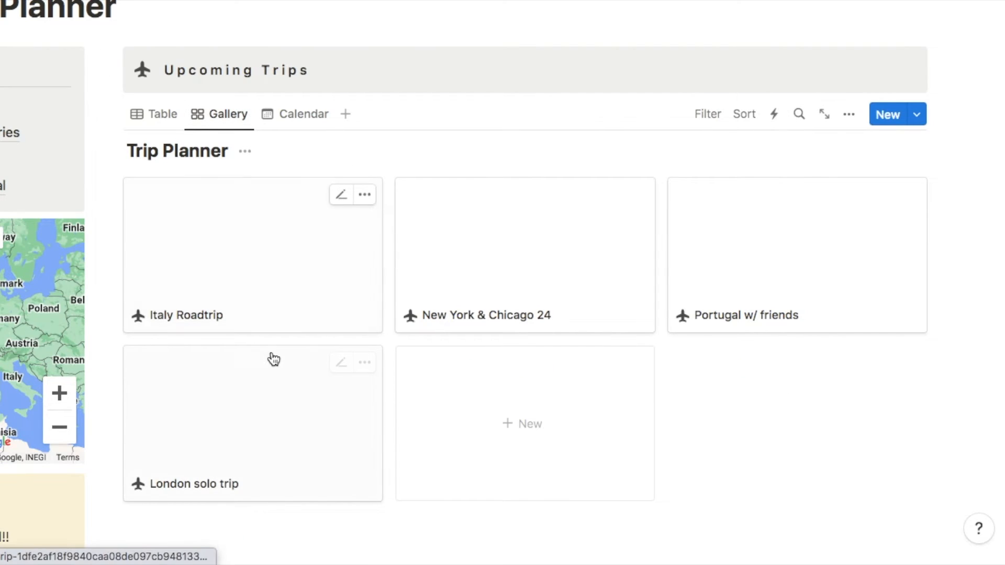
scroll(273, 358, "down", 1)
scroll(273, 358, "down", 1)
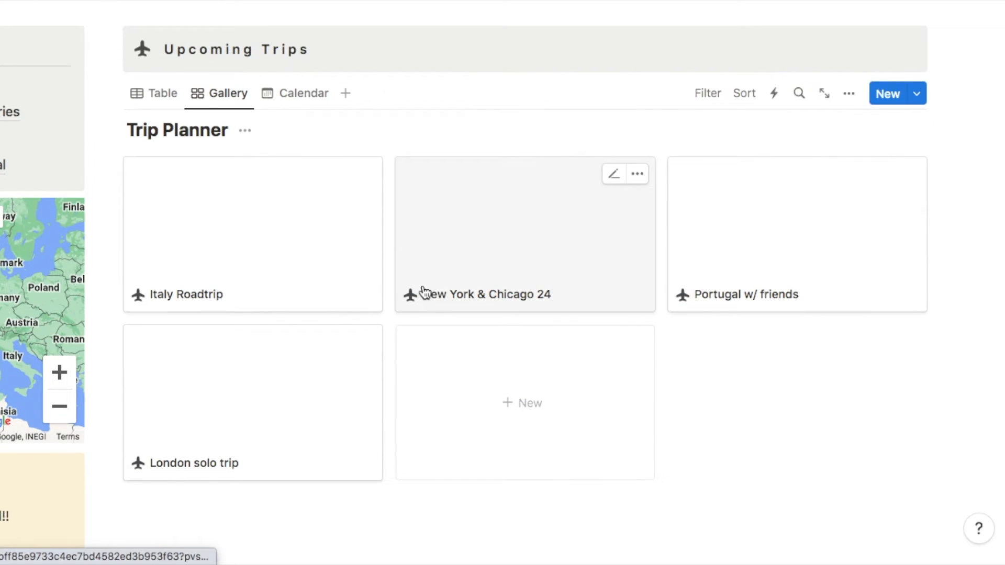
left_click(246, 131)
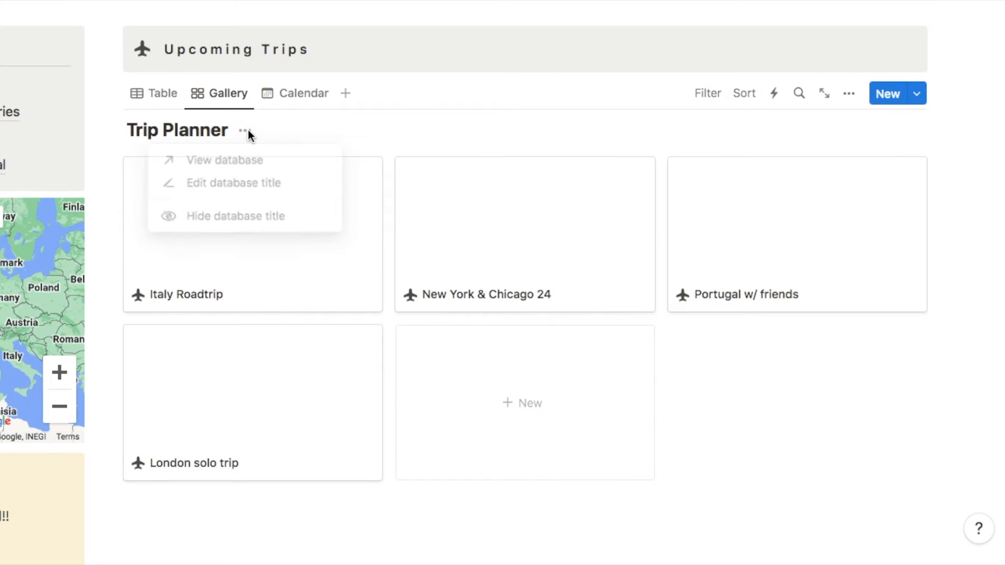
left_click(209, 223)
scroll(240, 159, "down", 1)
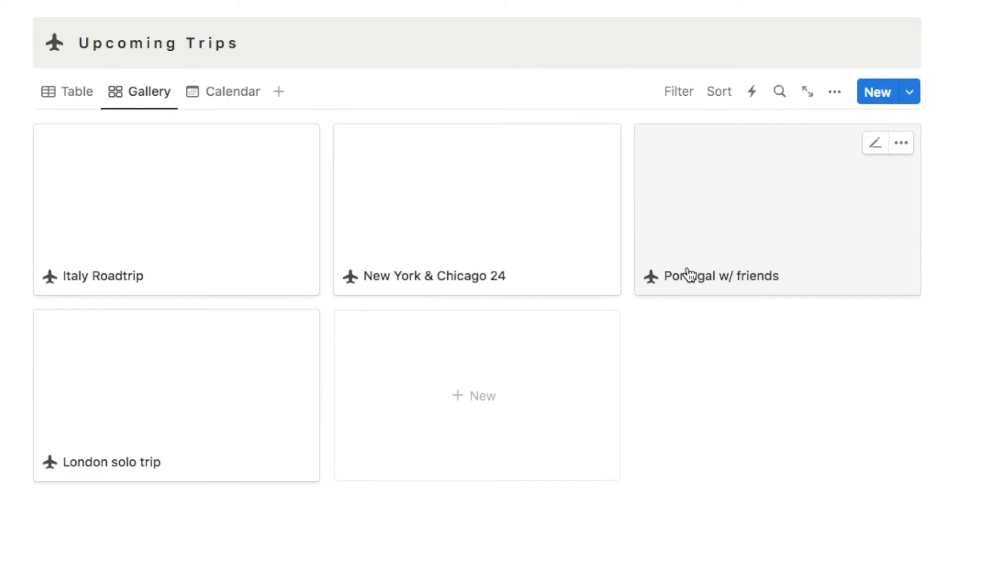
- Show the Dates, Length and Days to go properties on the trip gallery cards
left_click(835, 95)
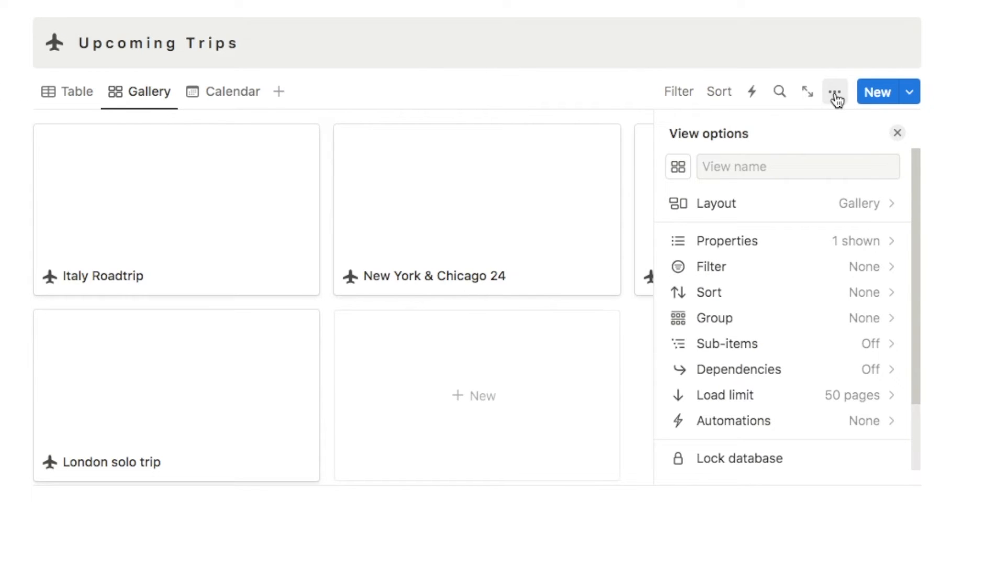
left_click(748, 245)
scroll(753, 308, "down", 1)
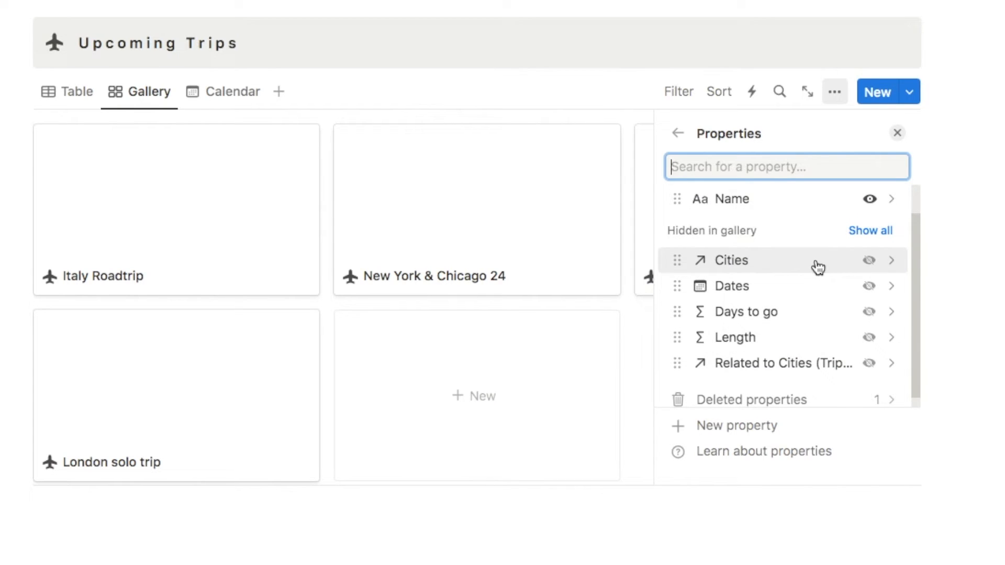
left_click(869, 287)
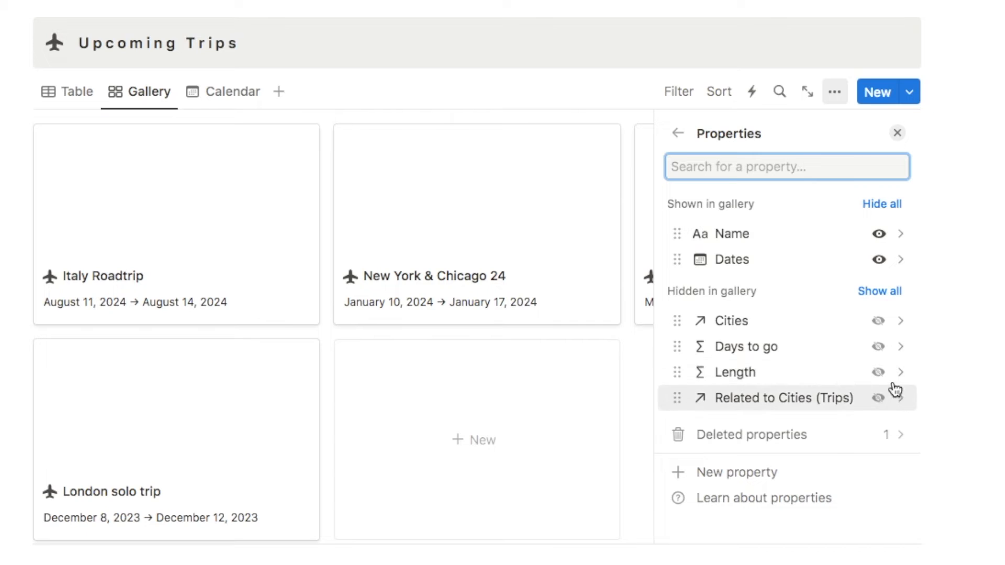
left_click(878, 372)
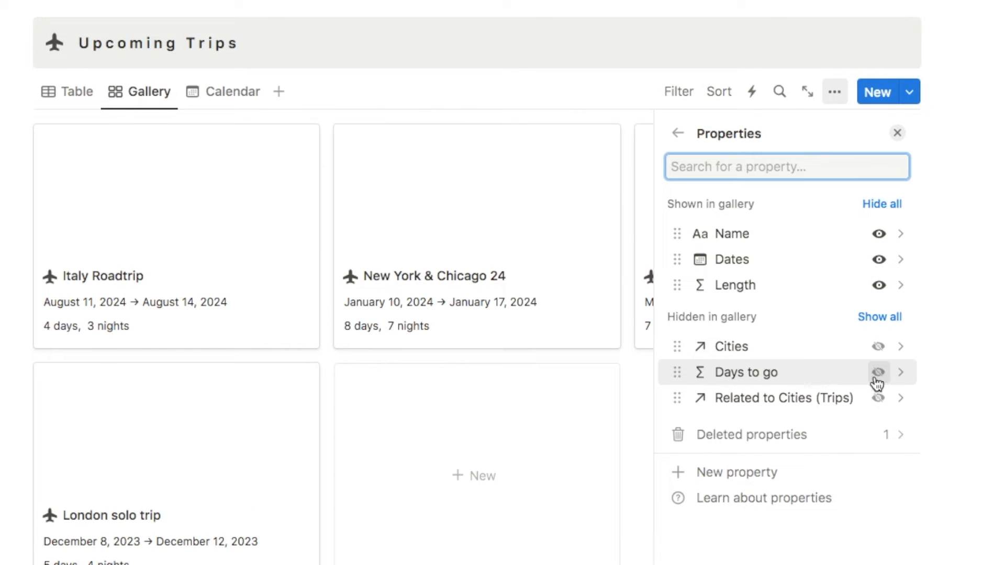
left_click(878, 372)
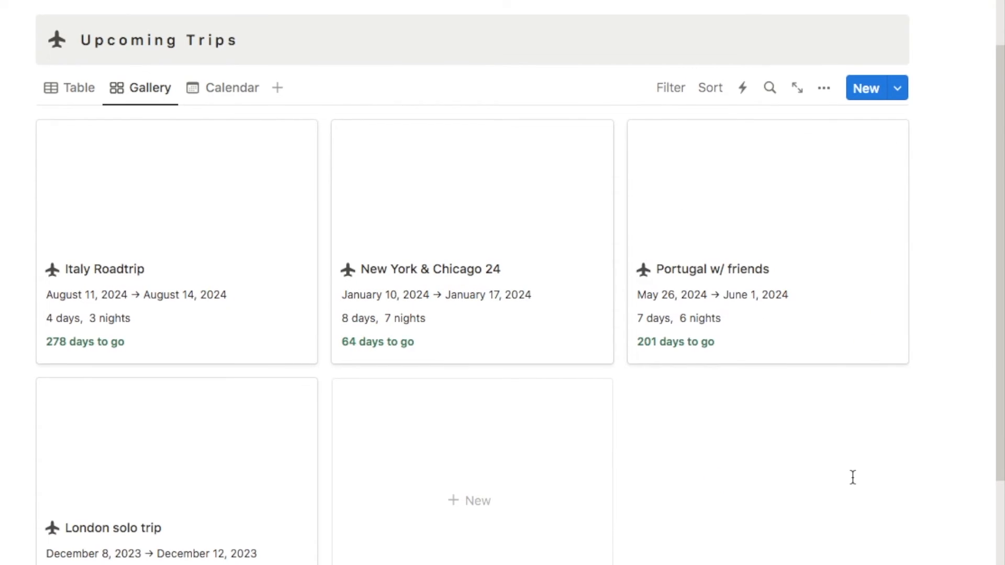
- Set the card preview of the Upcoming Trips gallery view to Page cover
scroll(853, 478, "up", 3)
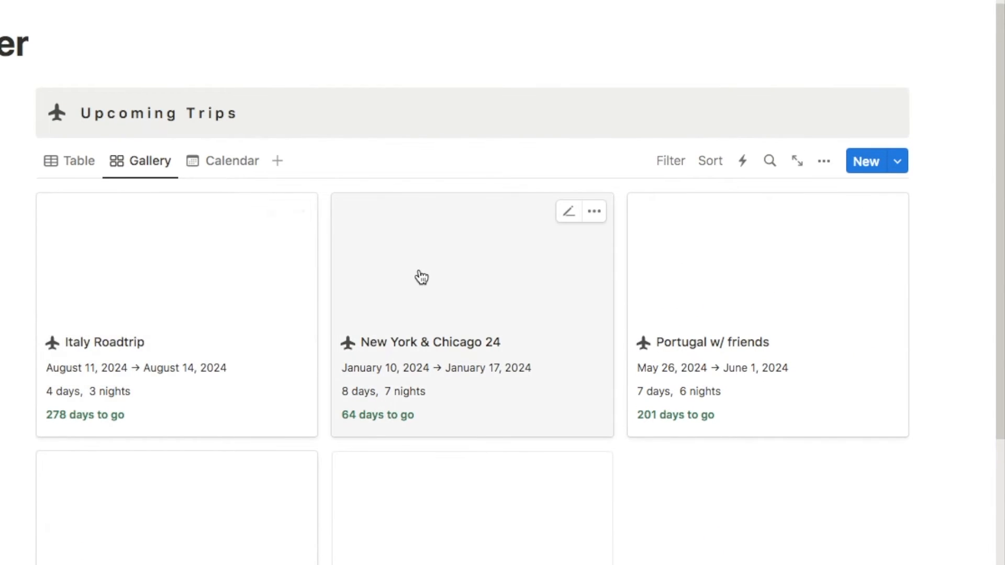
scroll(703, 485, "down", 1)
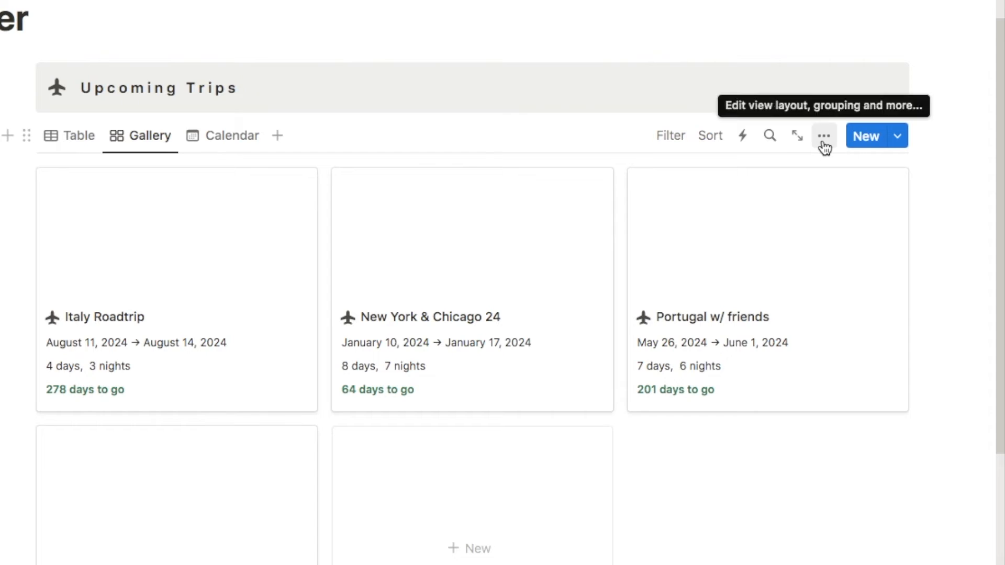
left_click(823, 137)
left_click(730, 245)
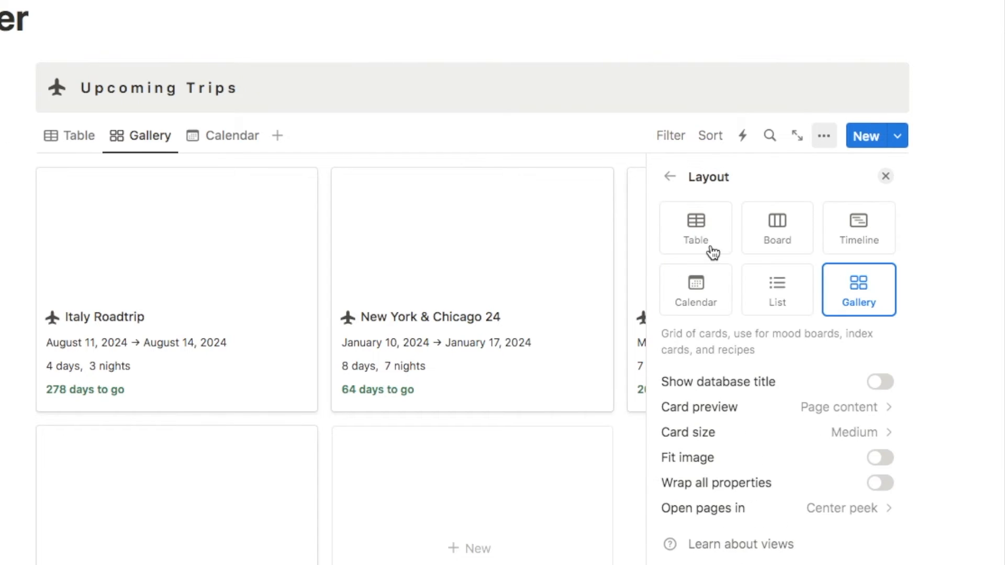
left_click(841, 416)
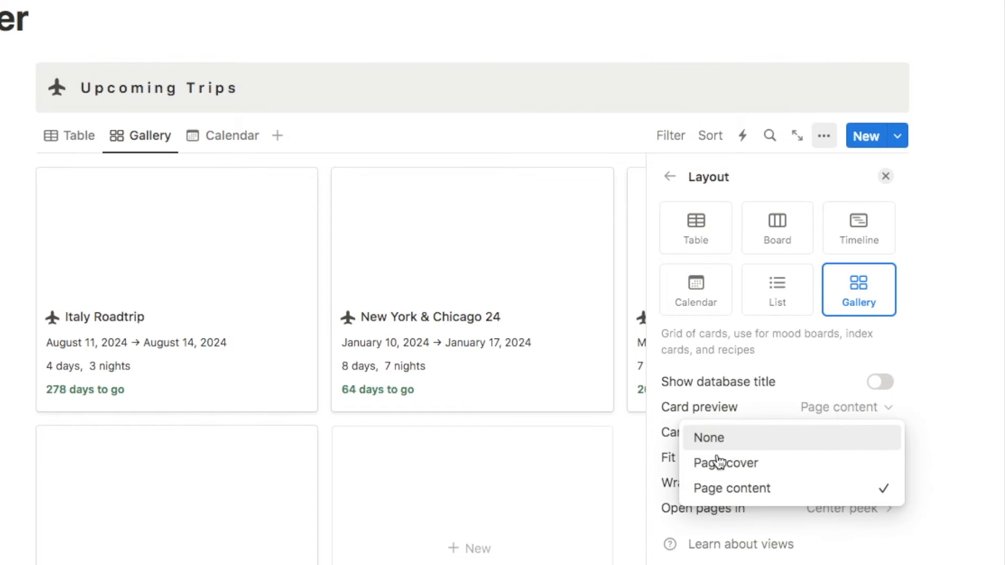
left_click(735, 469)
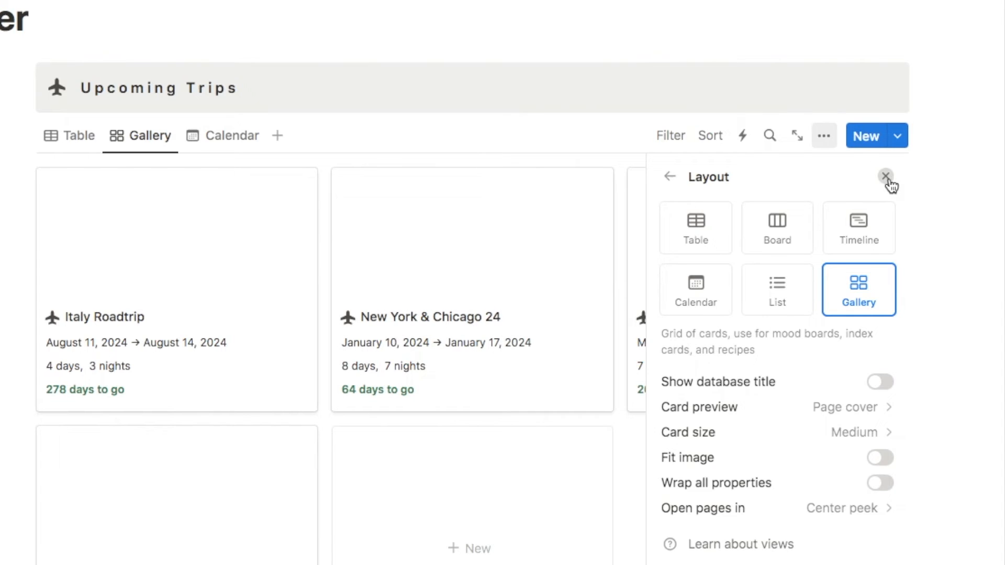
left_click(885, 176)
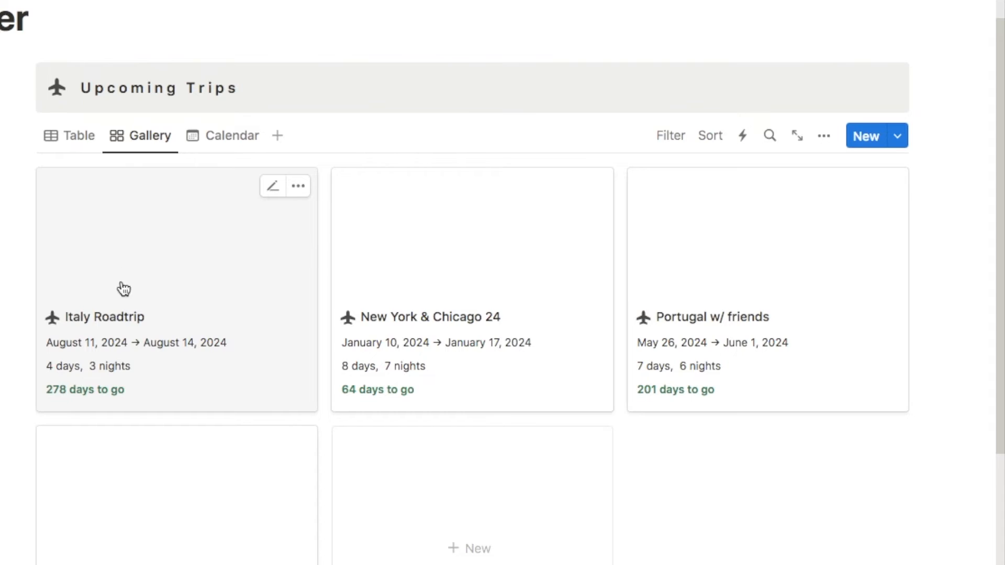
- Add a cover to the Italy Roadtrip page using the first Unsplash photo found for "italy"
left_click(131, 269)
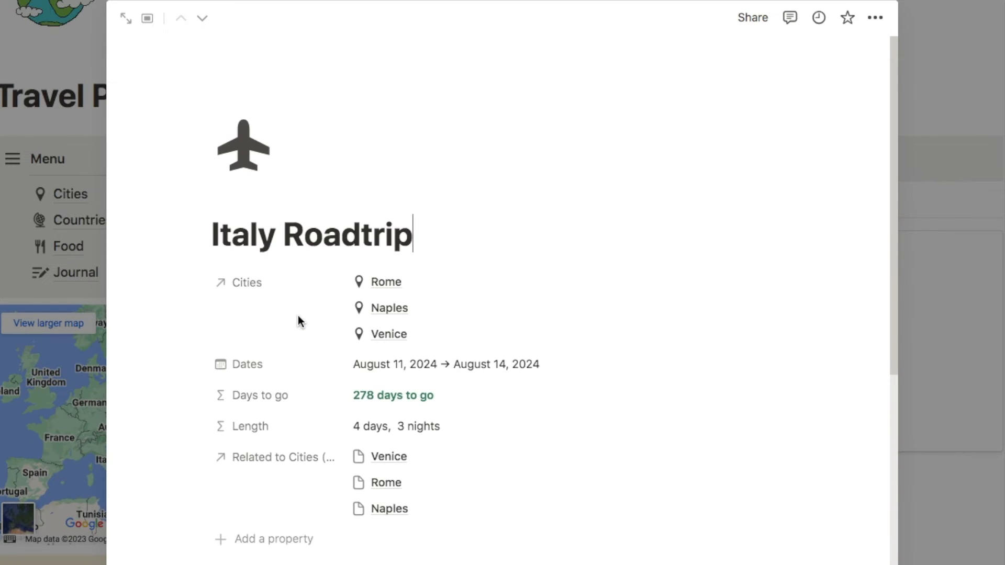
left_click(244, 199)
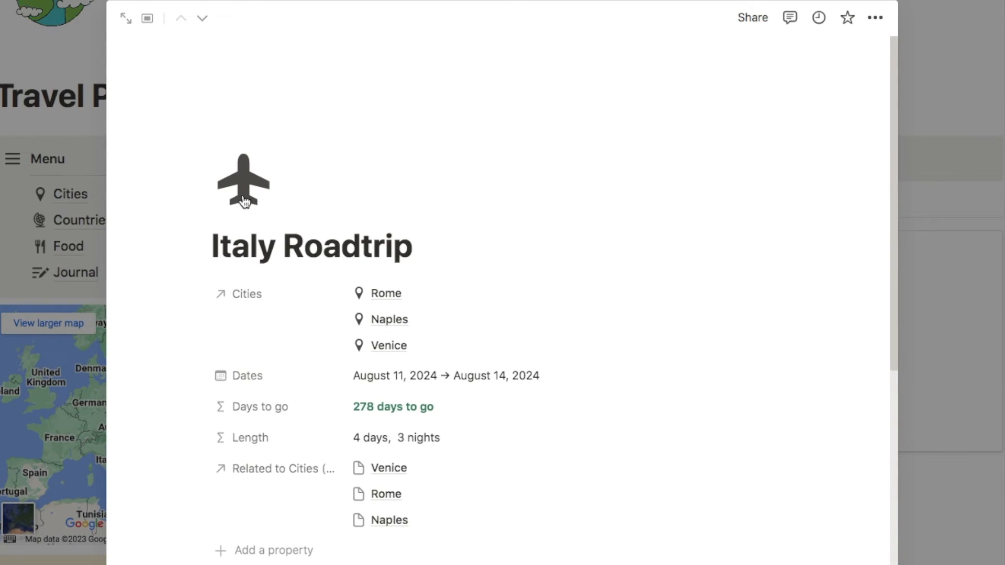
left_click(648, 172)
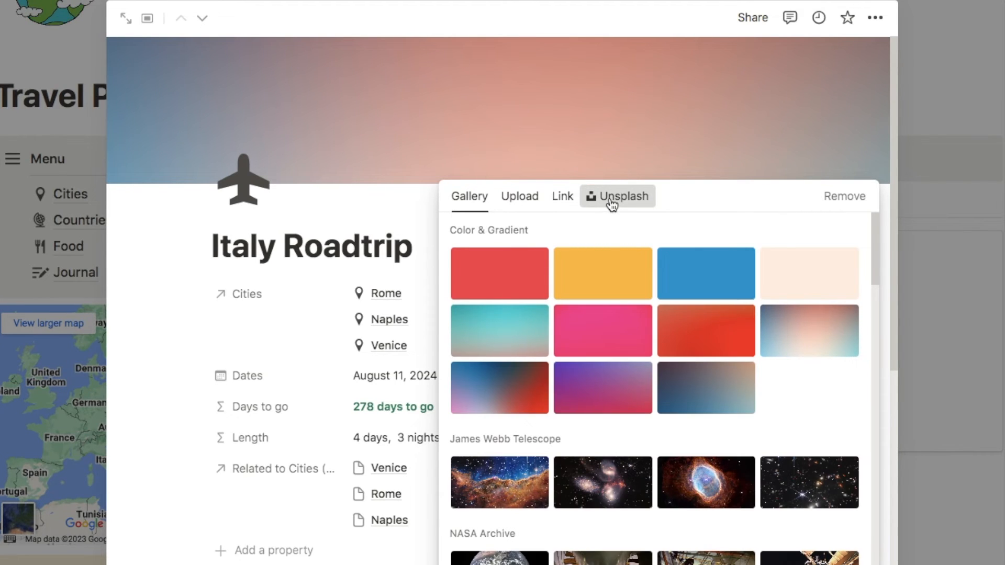
left_click(612, 203)
type("italy")
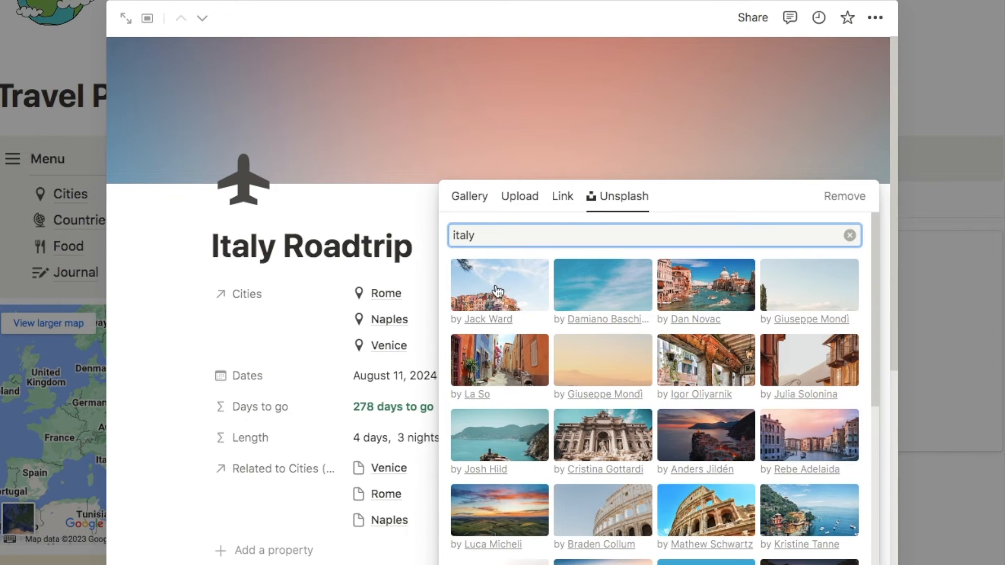
left_click(489, 292)
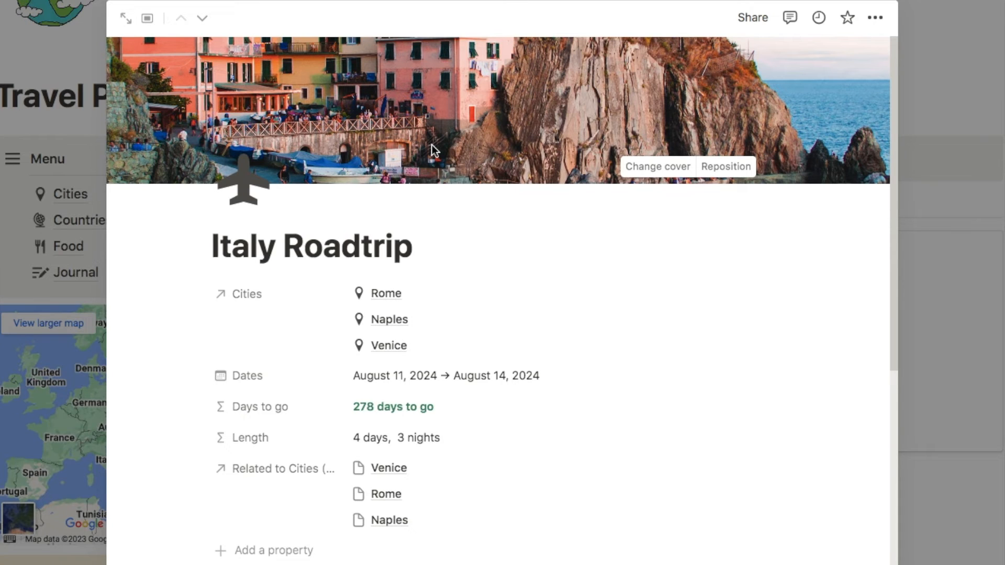
left_click(985, 422)
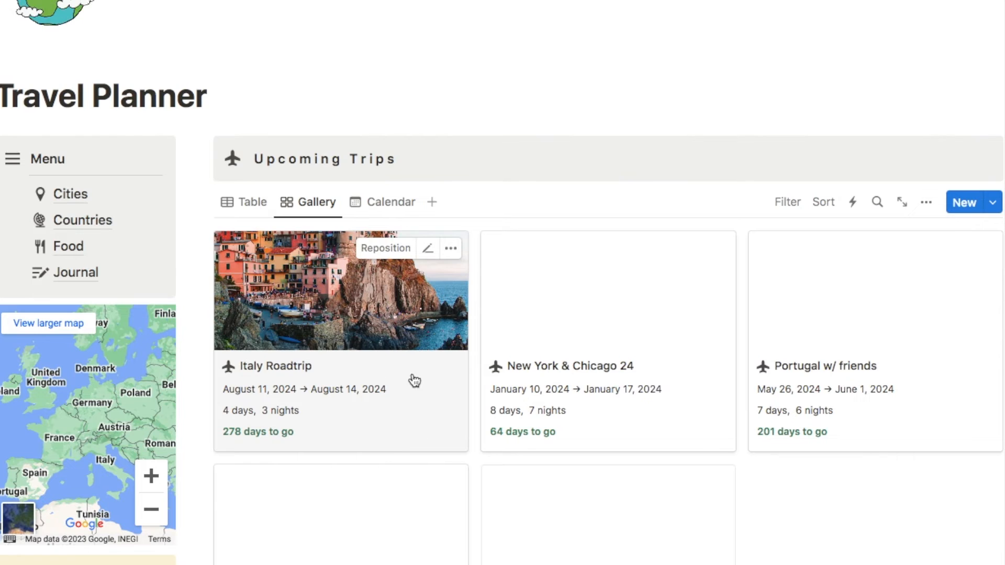
- Reposition the Italy Roadtrip card's cover so the colourful hillside houses and sky are framed
left_click(381, 248)
left_click_drag(282, 272, 275, 374)
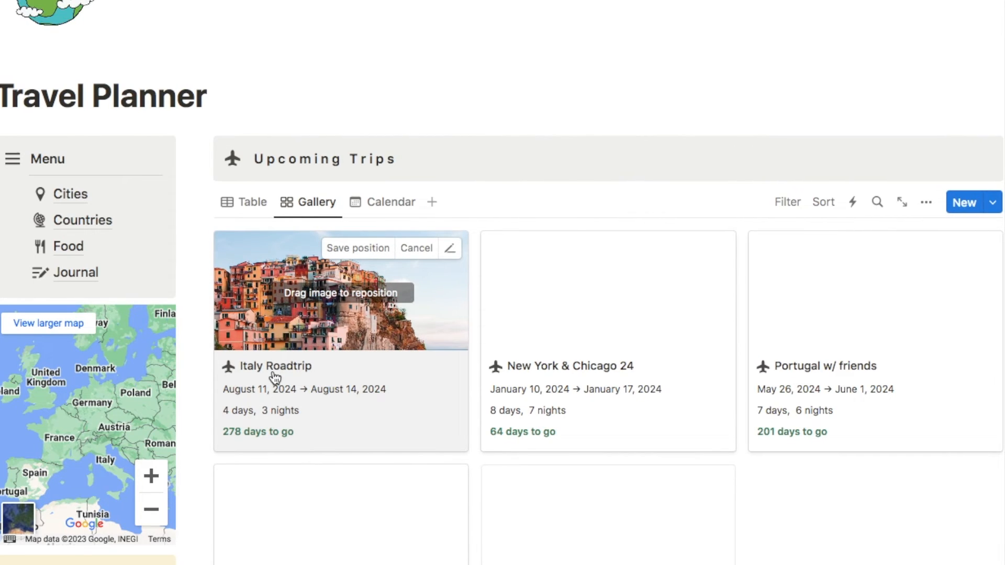
left_click(978, 550)
scroll(978, 550, "down", 1)
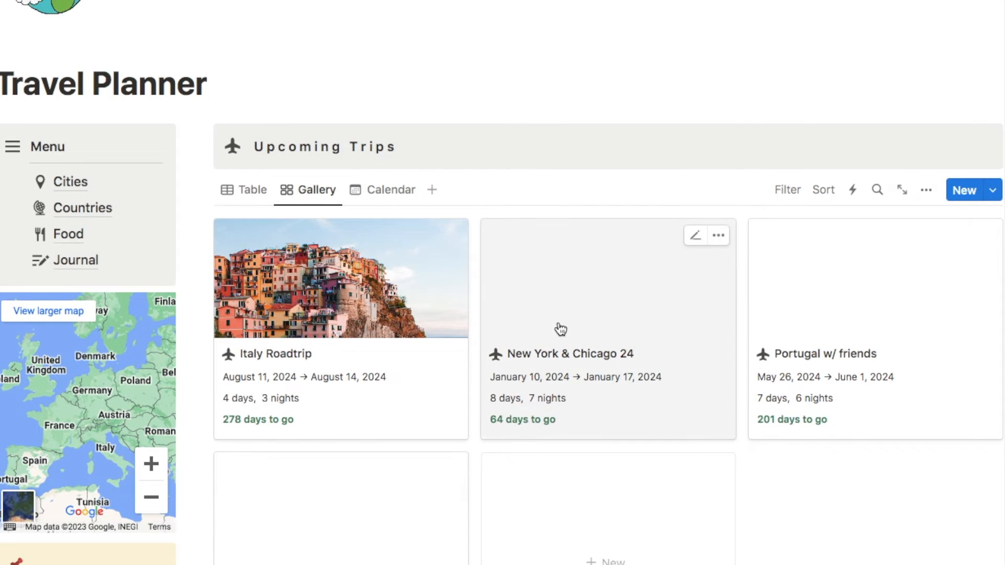
- Add matching destination photo covers to the New York & Chicago 24, Portugal w/ friends and London solo trip pages
left_click(561, 328)
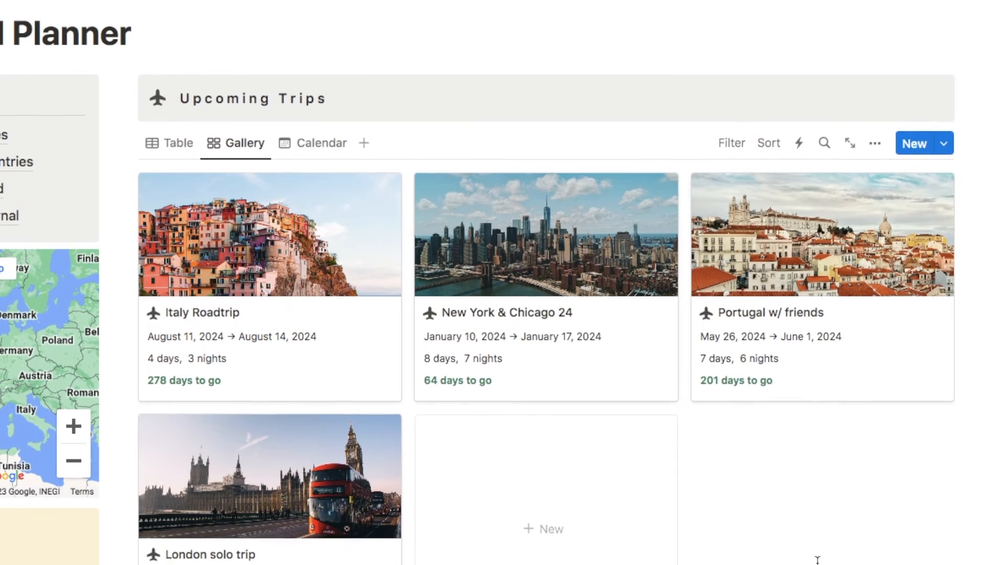
scroll(817, 560, "down", 1)
scroll(817, 559, "up", 2)
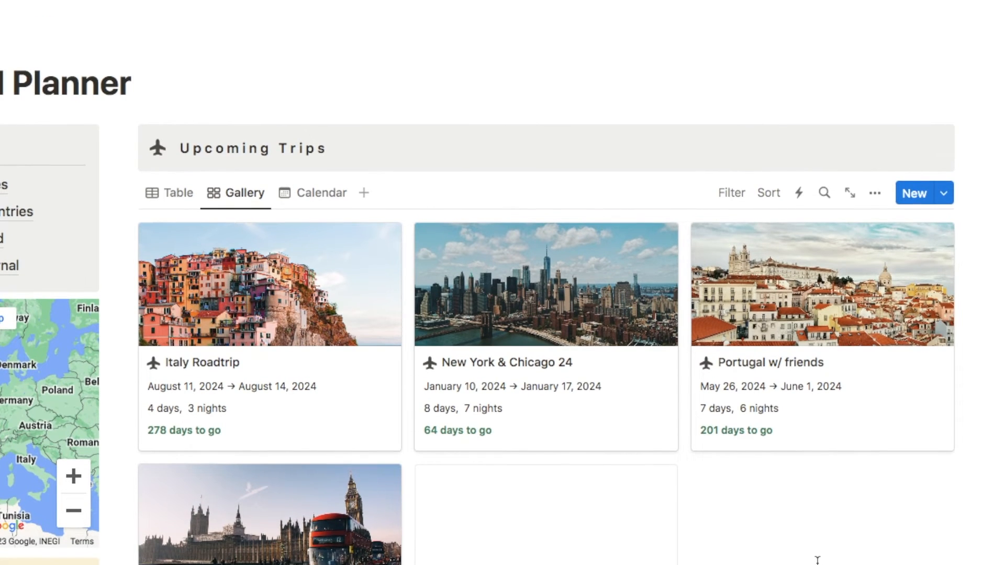
scroll(817, 560, "up", 5)
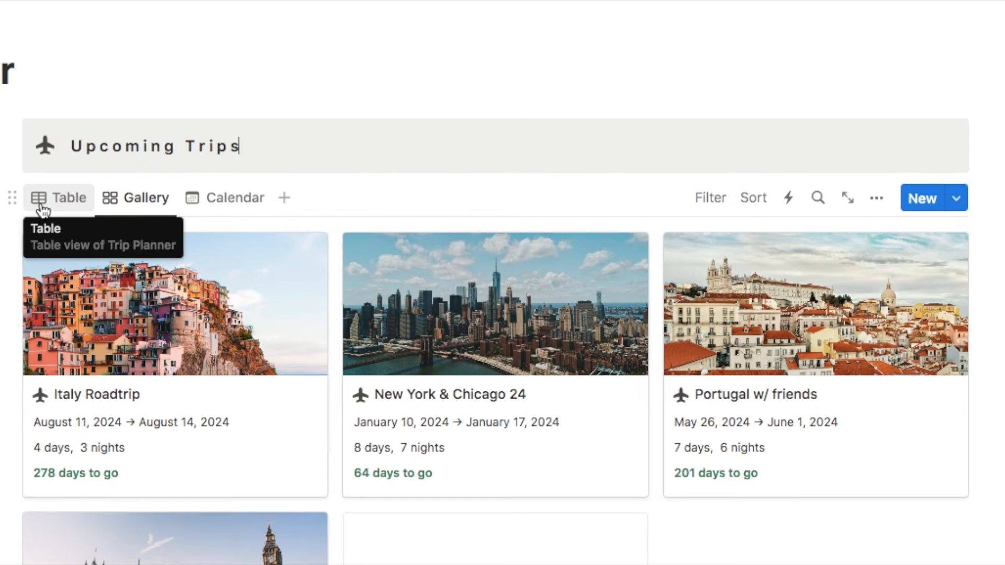
- Rename the Gallery view of the Upcoming Trips database to "Upcoming"
left_click(142, 201)
left_click(154, 233)
type("Upcoming")
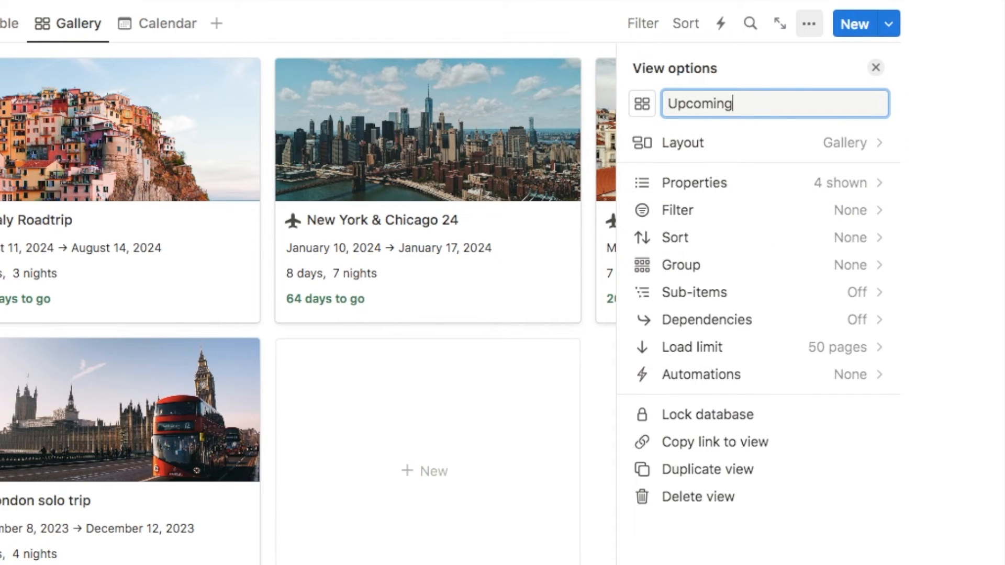
key("Return")
- Give the Upcoming view the clock outline icon and move it ahead of the Table view
left_click(643, 104)
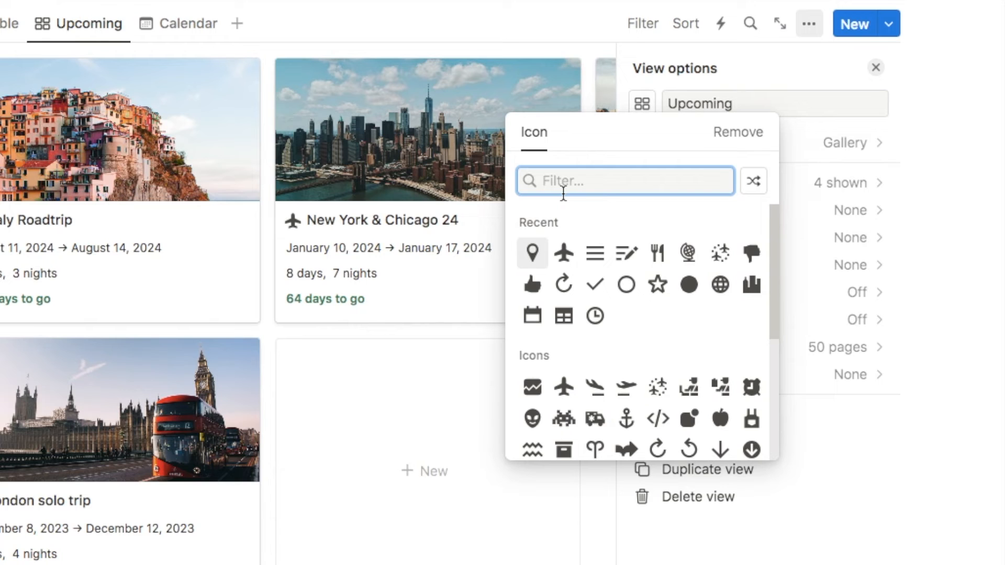
type("clock")
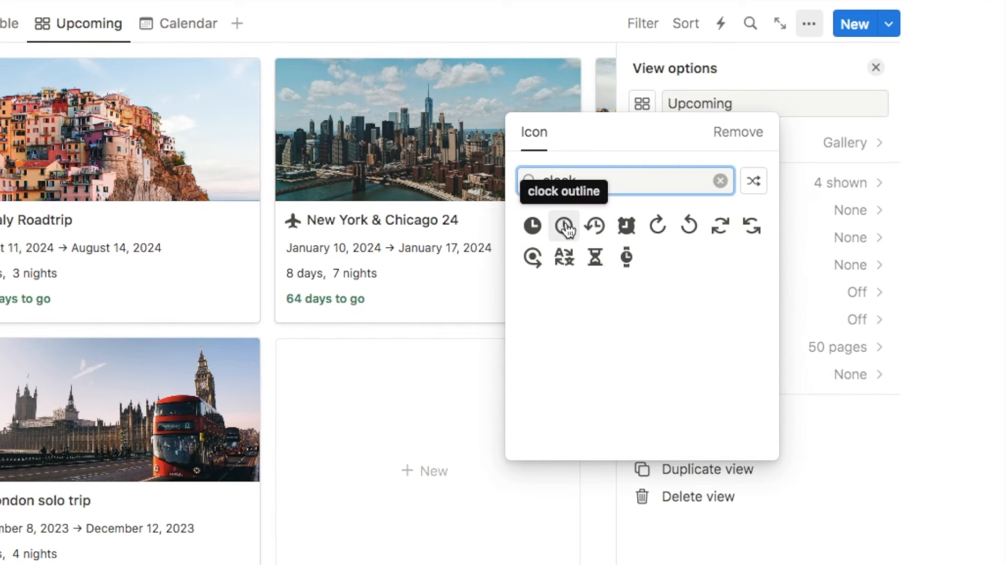
left_click(565, 225)
key("Escape")
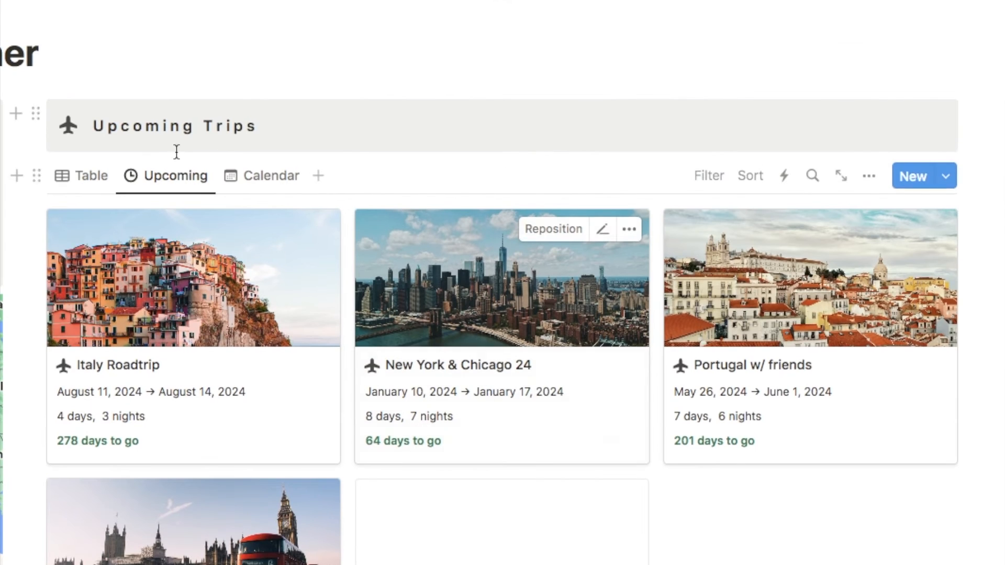
left_click_drag(162, 181, 91, 184)
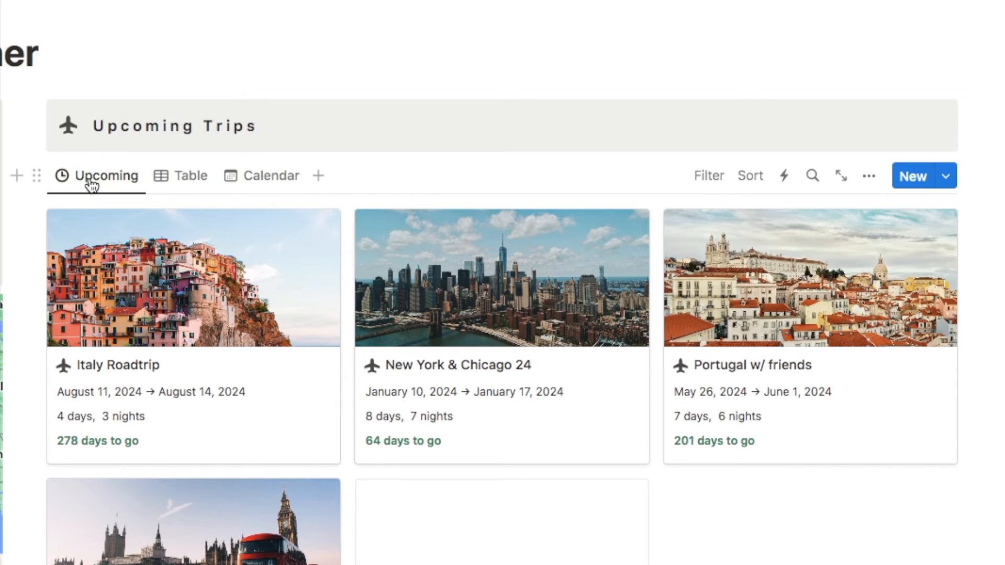
- Rename the Table view to "Details" and give it a solid table icon
left_click(168, 175)
scroll(402, 289, "right", 3)
scroll(402, 290, "left", 3)
left_click(189, 177)
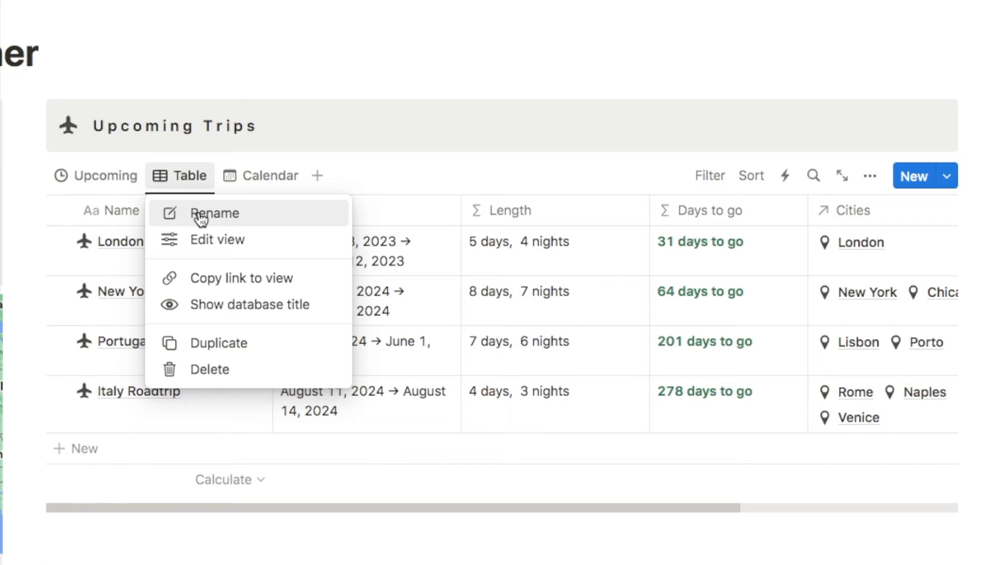
left_click(198, 215)
type("Detail")
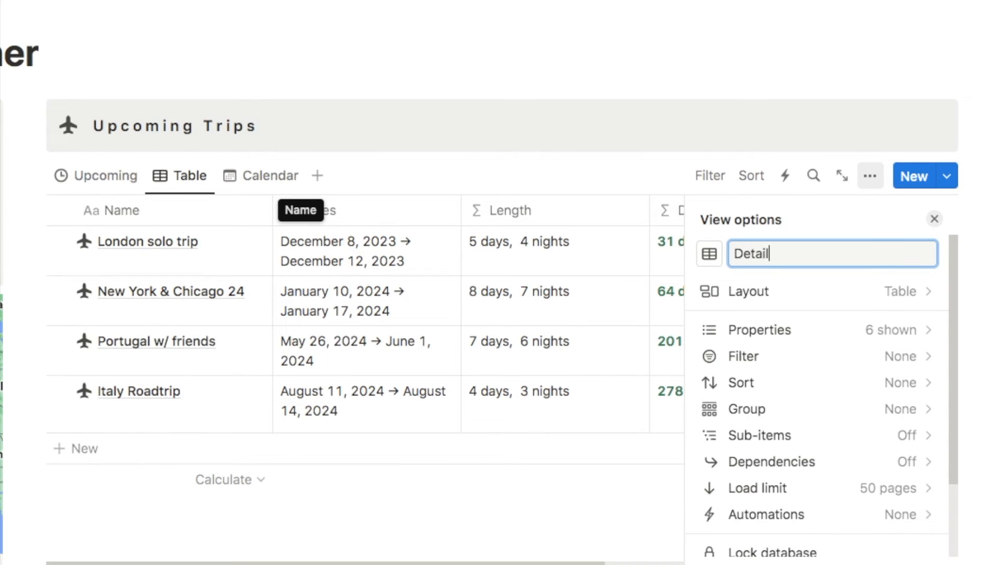
type("s")
left_click(700, 254)
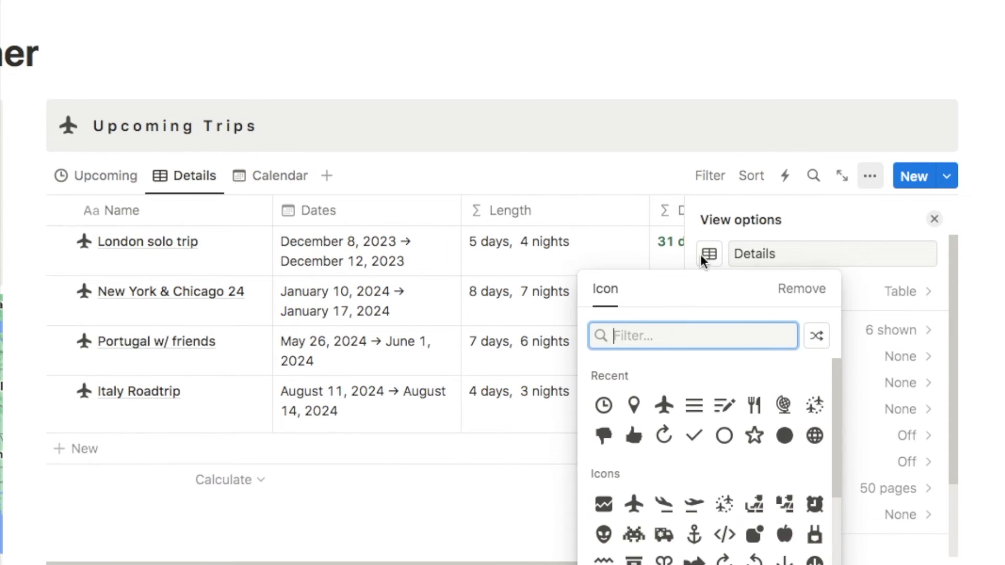
type("table")
left_click(754, 380)
- Advance the Calendar view to January 2024 and replace its view icon with the first solid calendar icon
left_click(283, 181)
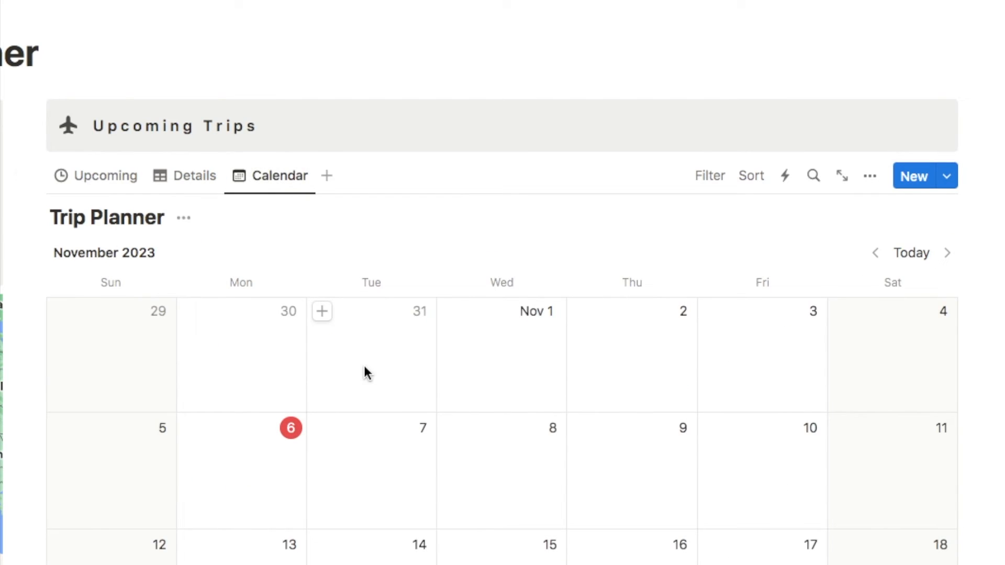
scroll(364, 372, "down", 3)
left_click(947, 164)
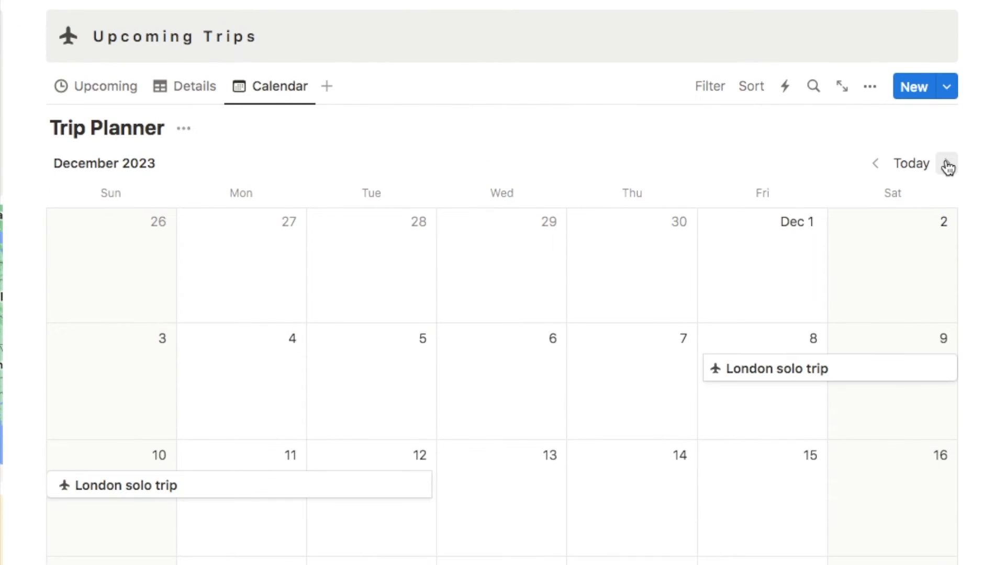
left_click(947, 166)
scroll(396, 410, "up", 2)
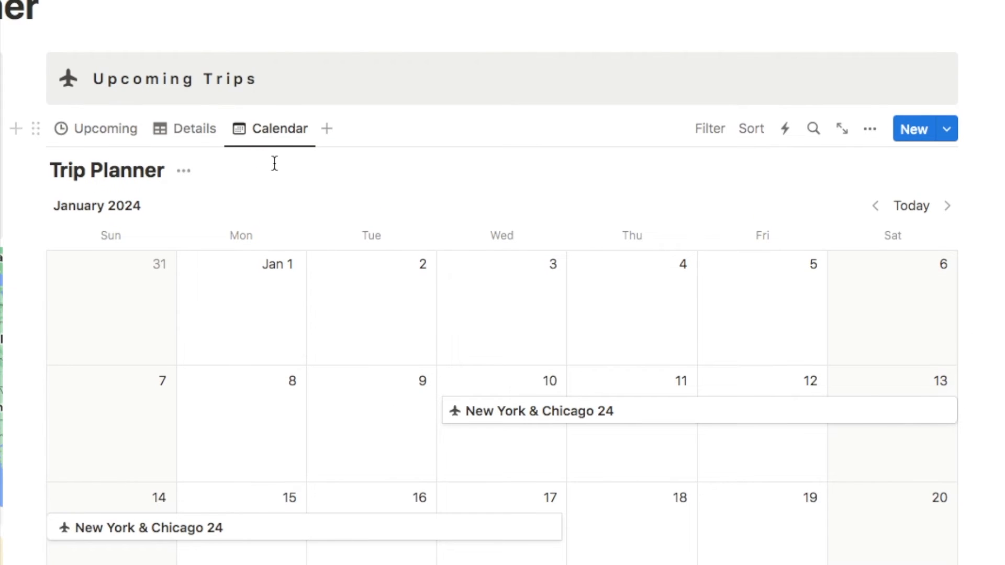
left_click(271, 134)
left_click(282, 190)
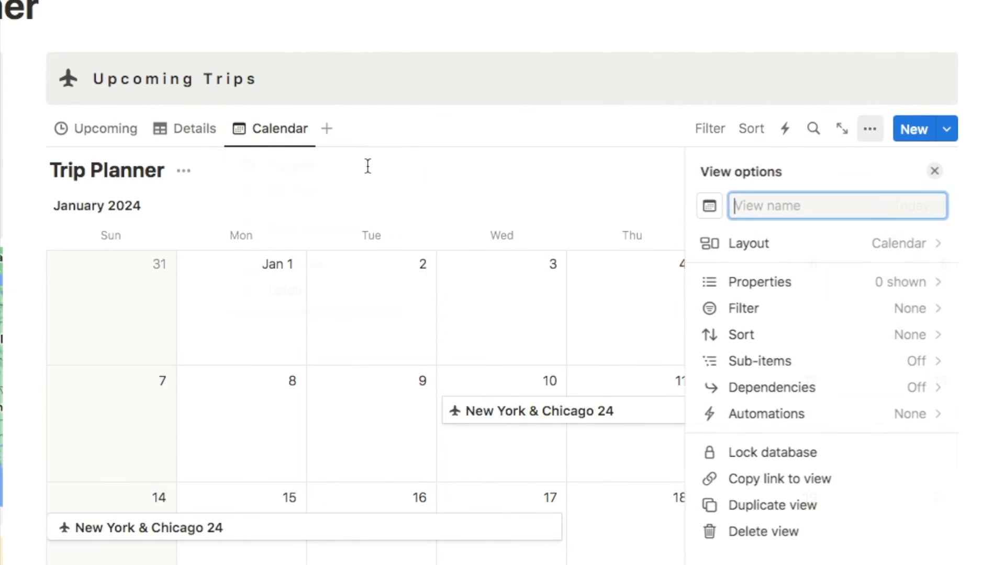
left_click(713, 206)
type("ca")
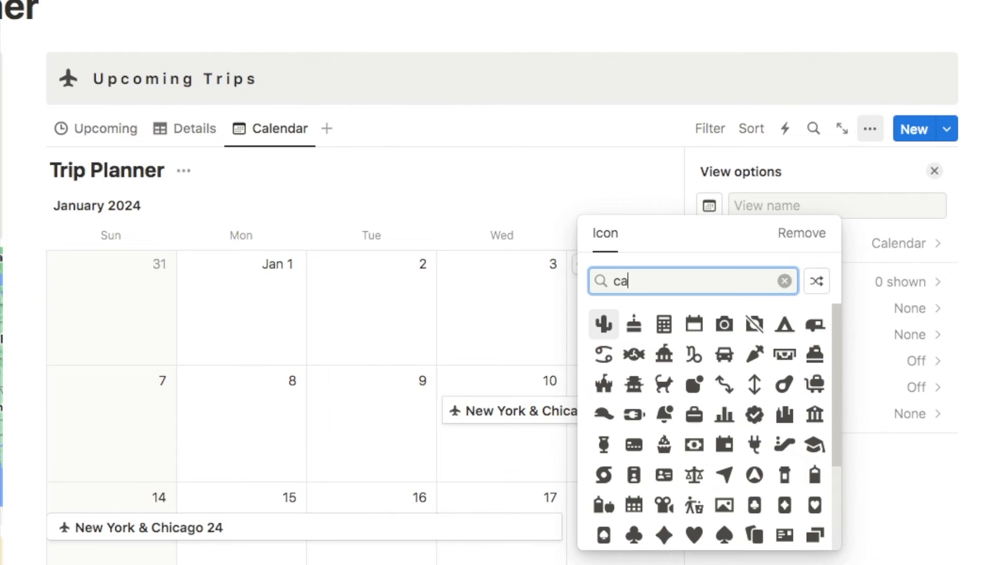
type("lend")
left_click(602, 325)
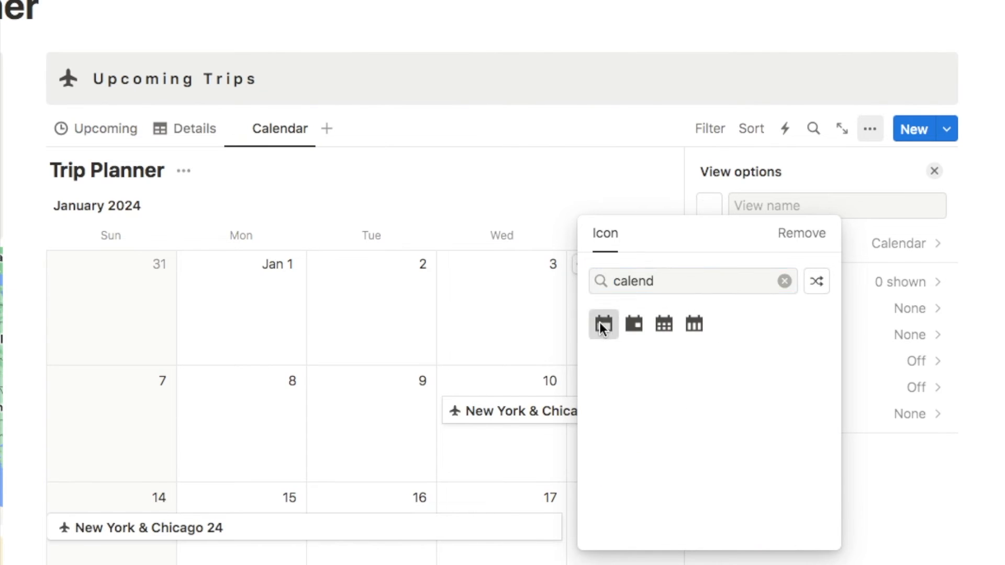
left_click(934, 171)
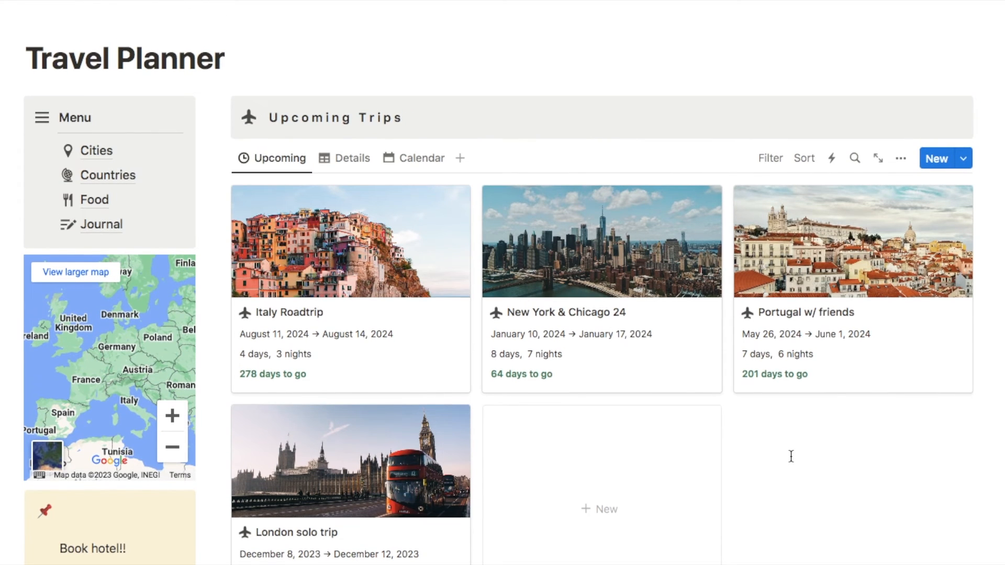
scroll(790, 455, "down", 1)
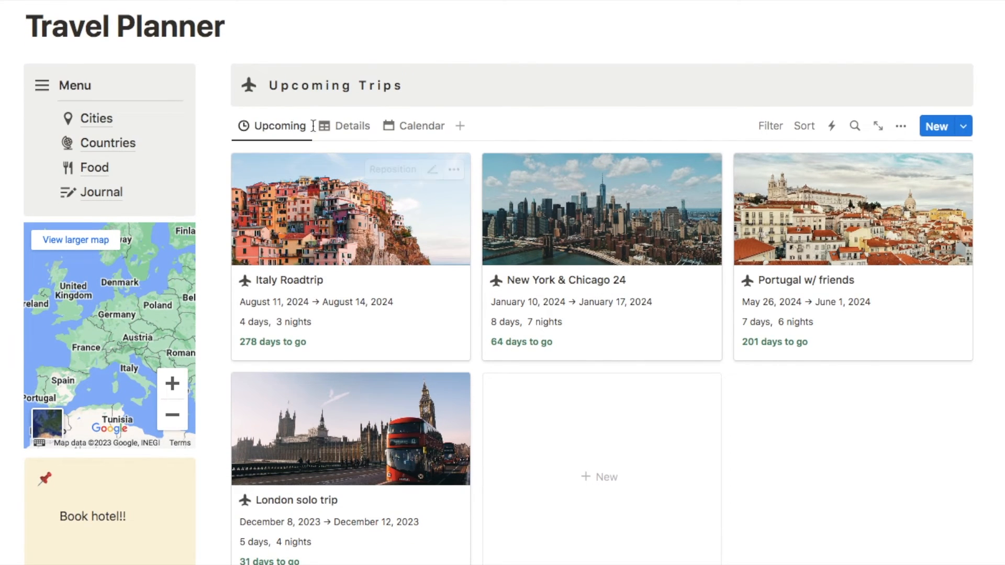
scroll(338, 285, "down", 1)
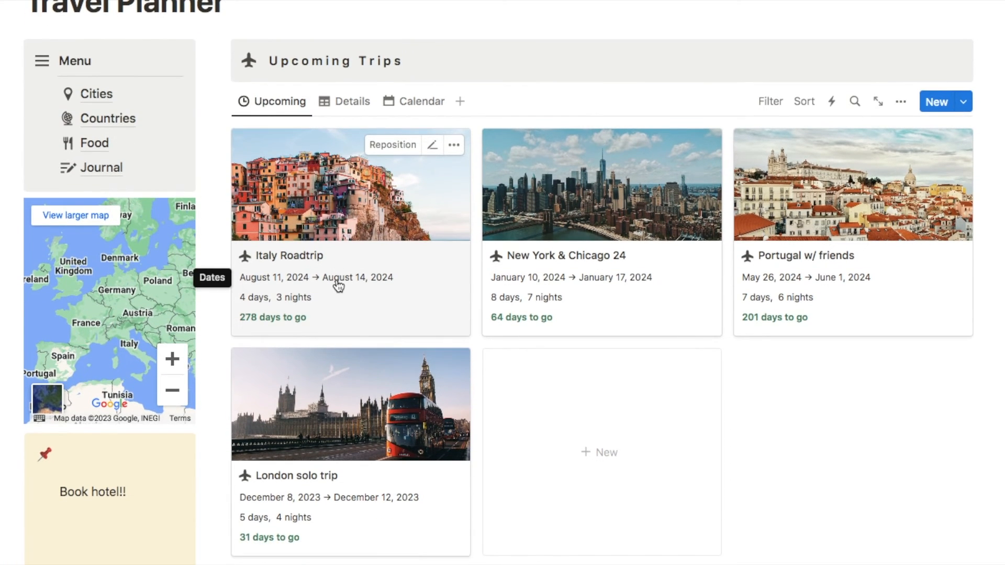
scroll(338, 285, "down", 1)
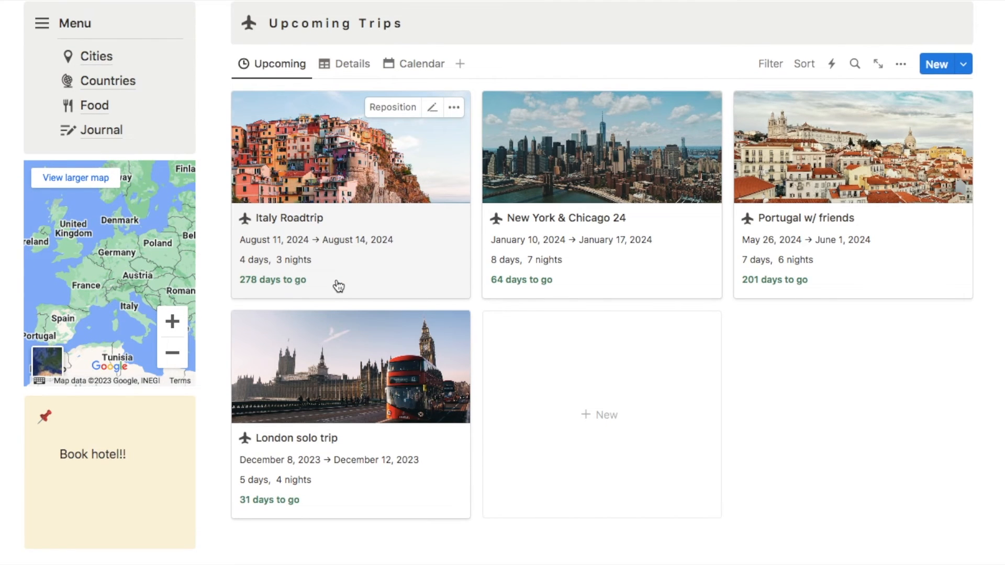
- Look over the Upcoming Trips and Completed Trips galleries on the Travel Planner page
scroll(338, 285, "down", 1)
scroll(298, 537, "down", 1)
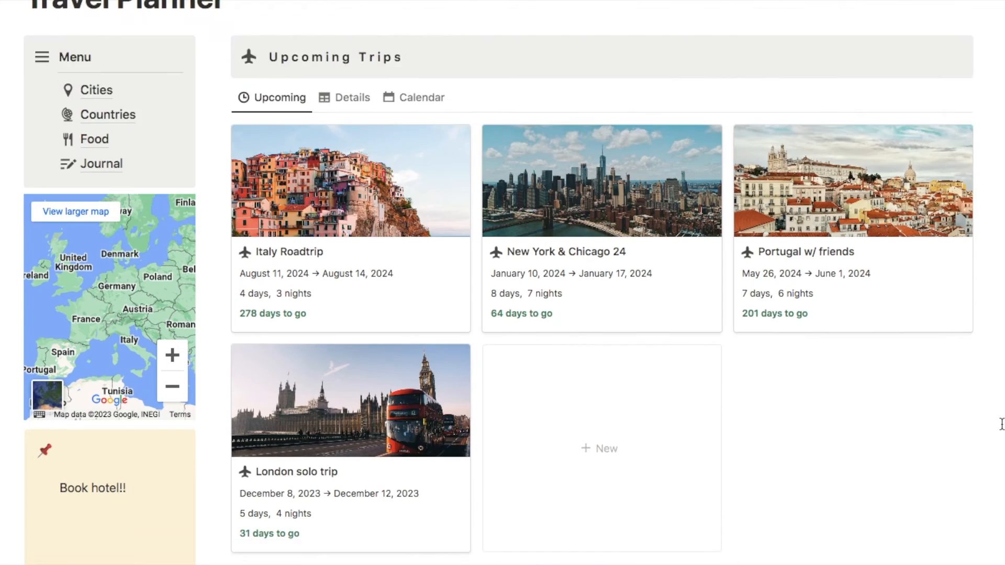
scroll(1000, 422, "down", 8)
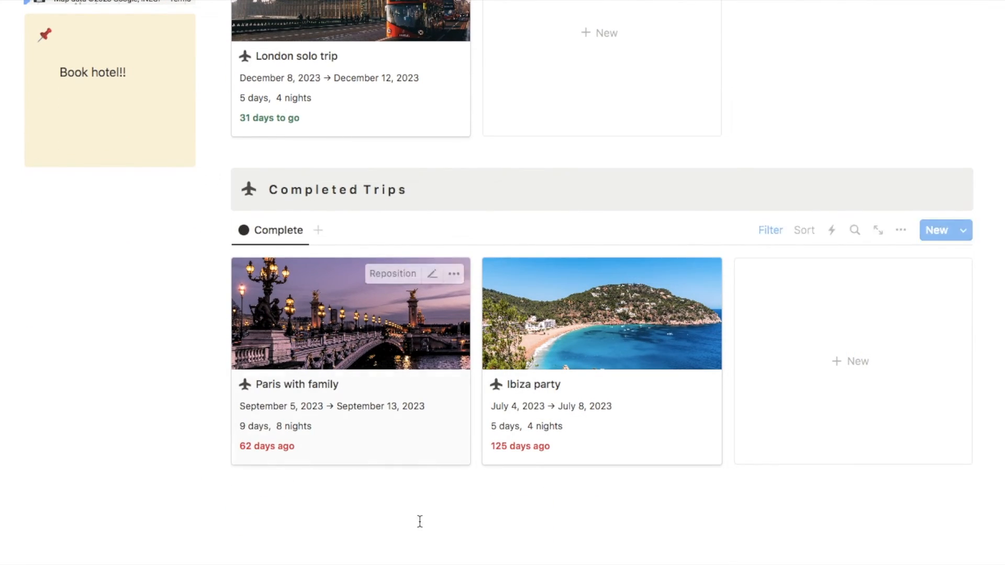
scroll(305, 193, "up", 7)
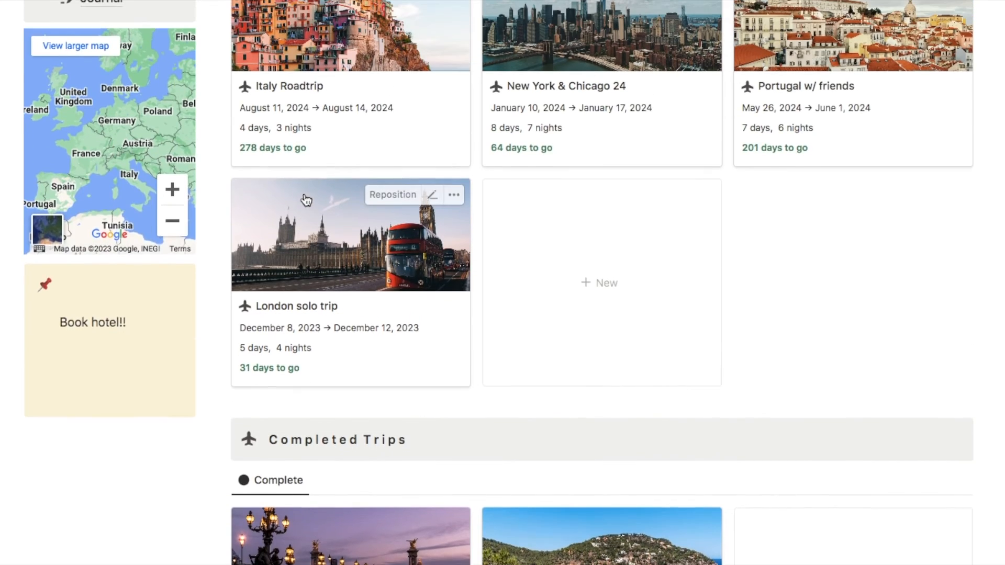
scroll(238, 453, "down", 6)
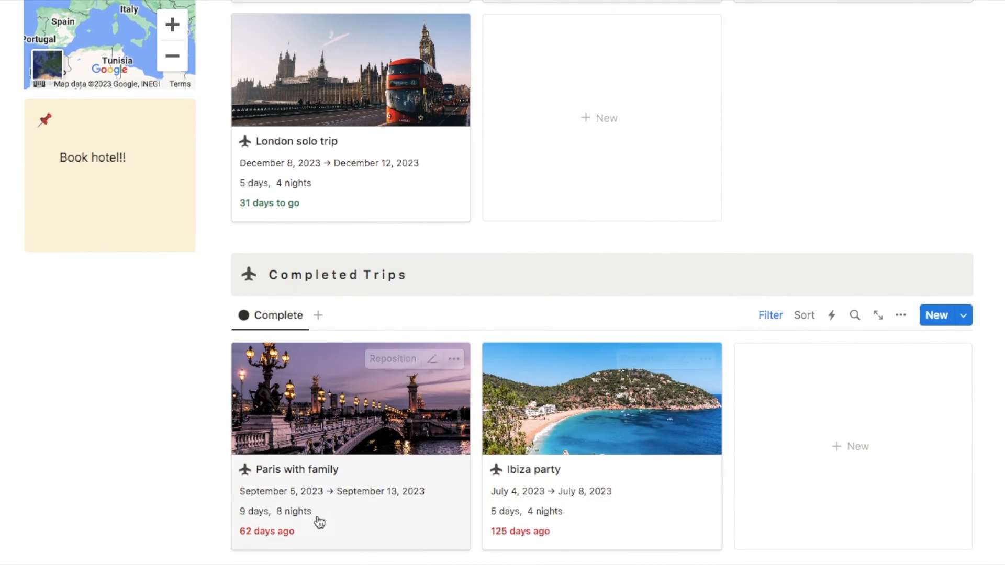
scroll(291, 560, "down", 1)
scroll(291, 562, "down", 1)
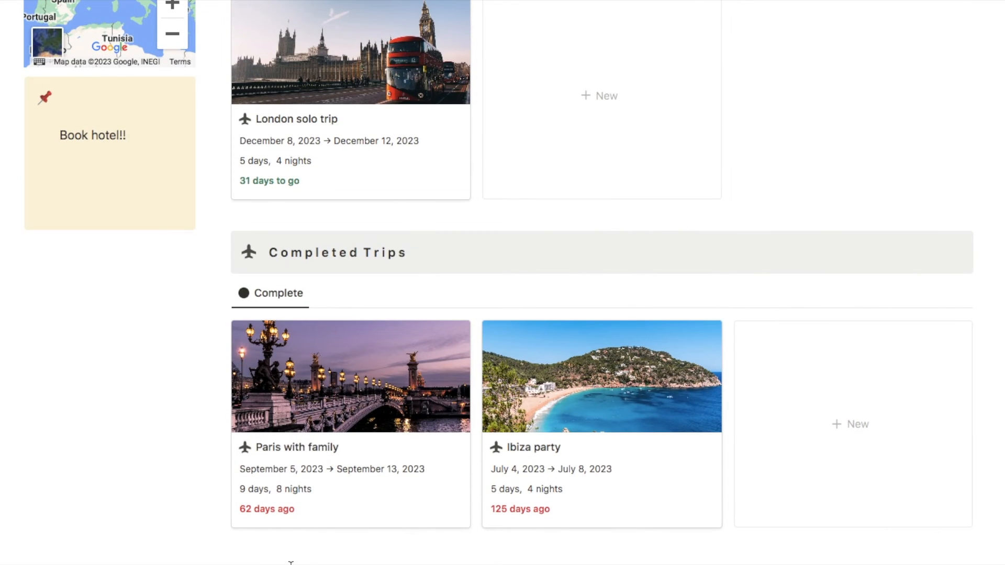
scroll(291, 561, "up", 9)
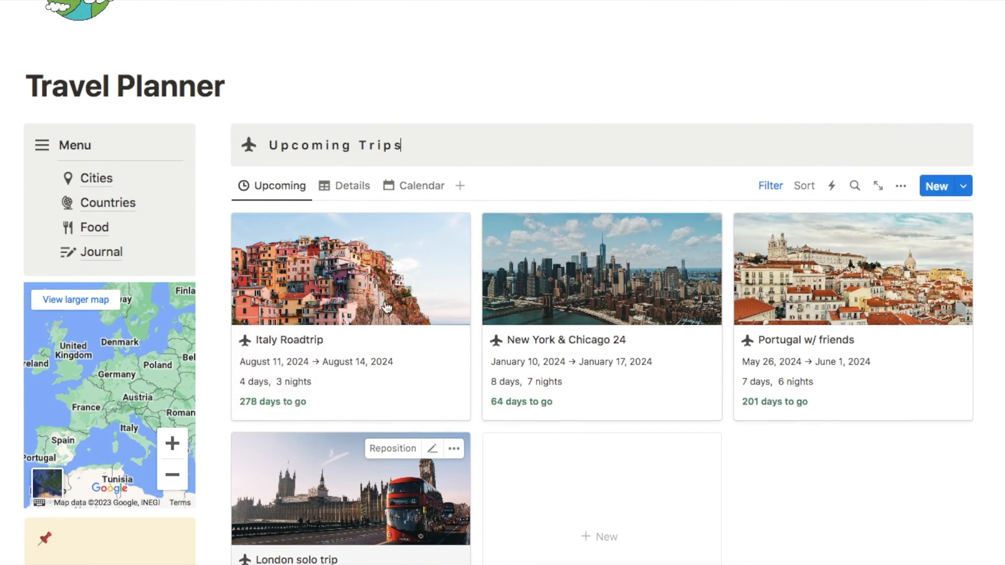
- Insert a divider line between the Upcoming Trips gallery and the Completed Trips heading, leaving no empty block below it
scroll(348, 318, "down", 6)
left_click(257, 369)
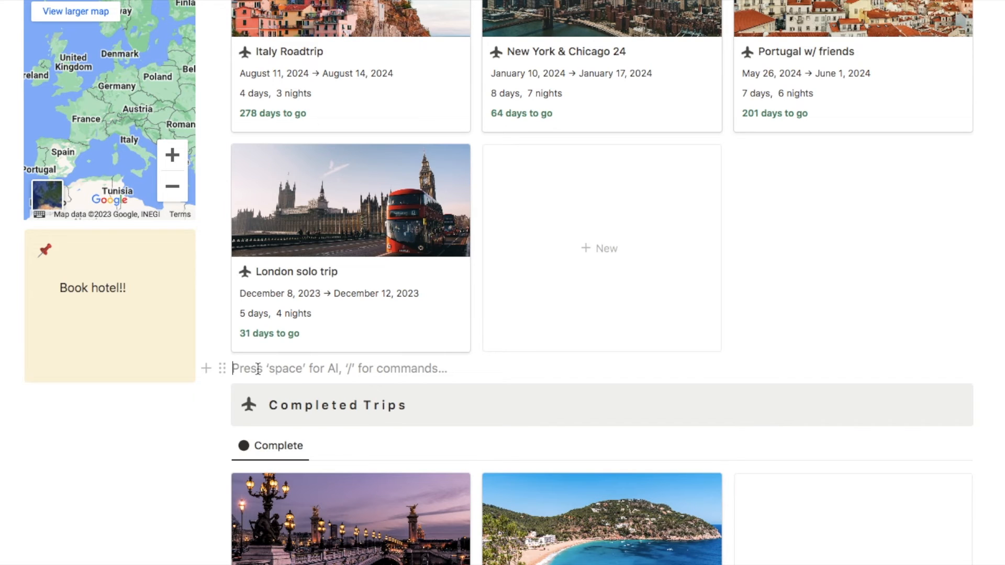
type("---")
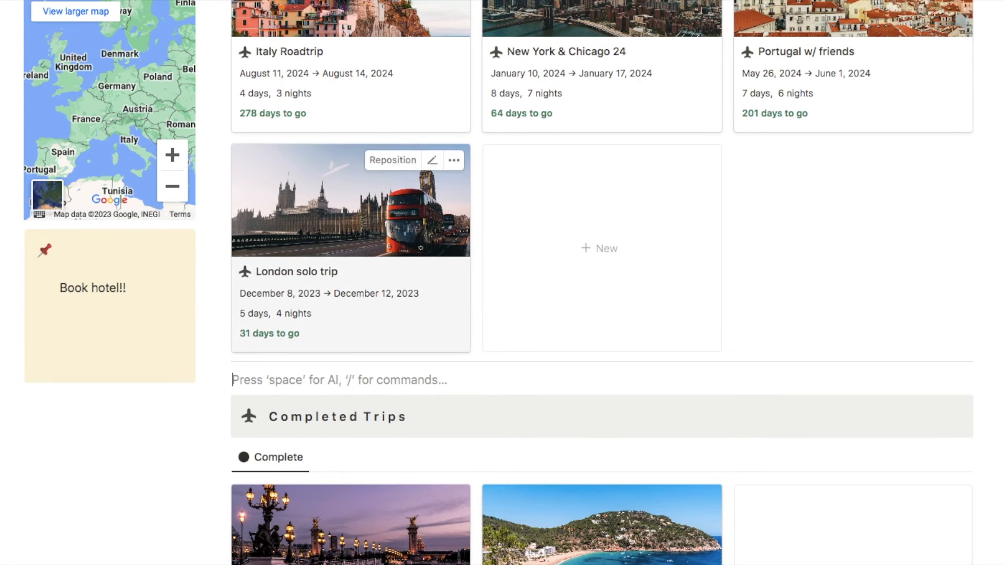
scroll(281, 356, "up", 5)
scroll(323, 376, "down", 4)
scroll(351, 407, "down", 1)
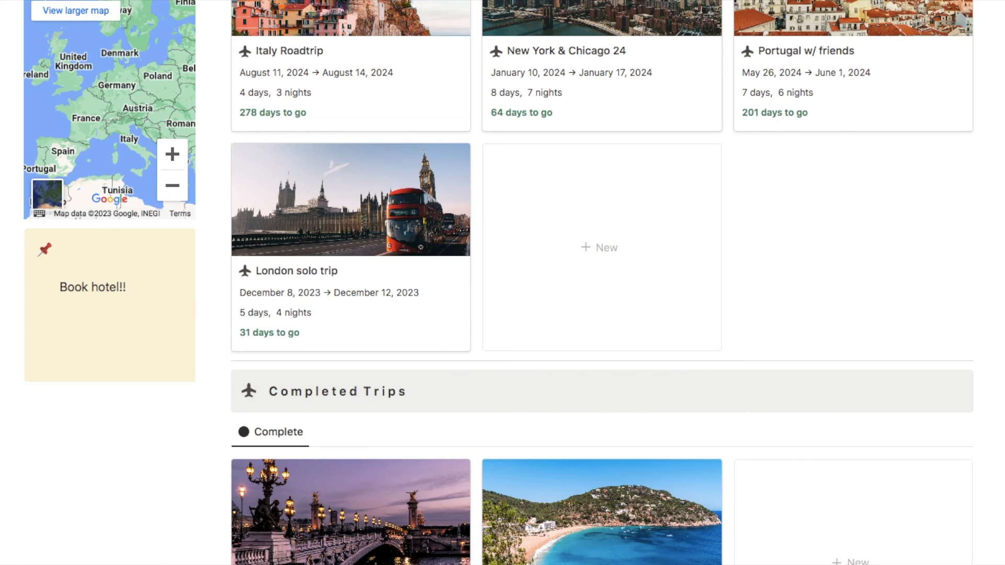
- Review the page layout around the new divider, from the Completed Trips gallery back up to the page cover
scroll(602, 283, "up", 4)
scroll(602, 282, "down", 8)
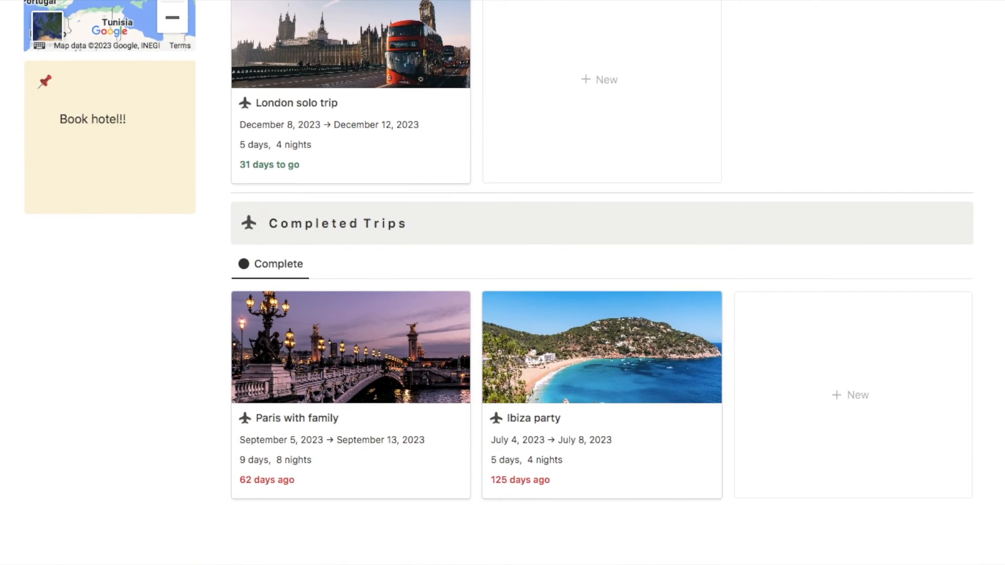
scroll(358, 349, "up", 8)
scroll(357, 349, "down", 1)
scroll(357, 348, "up", 3)
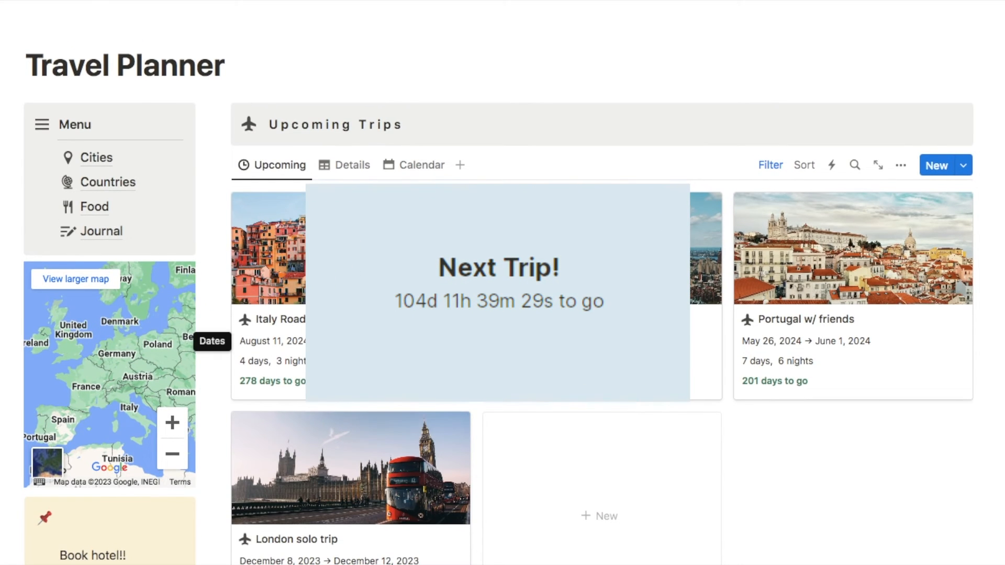
scroll(358, 349, "up", 4)
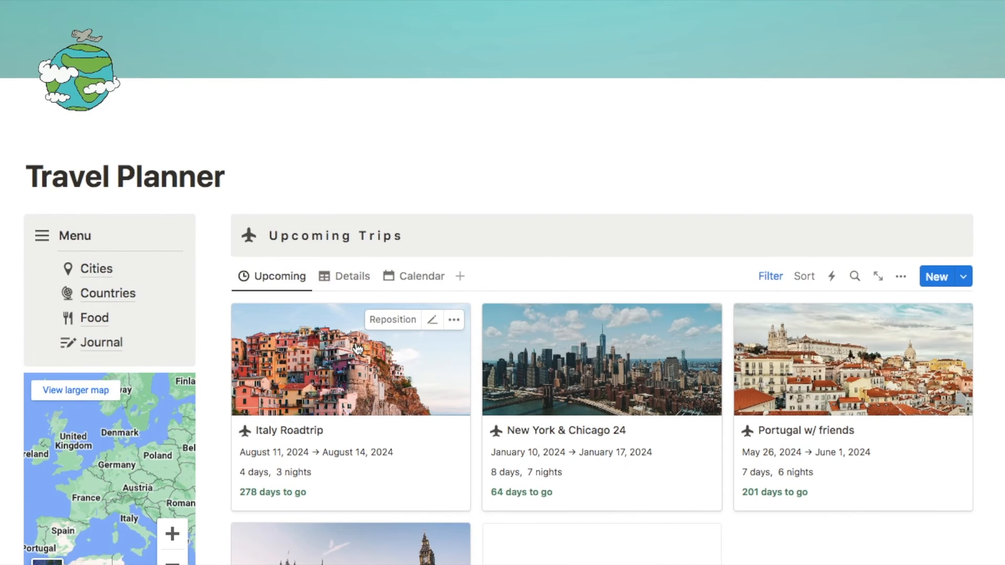
scroll(357, 349, "up", 2)
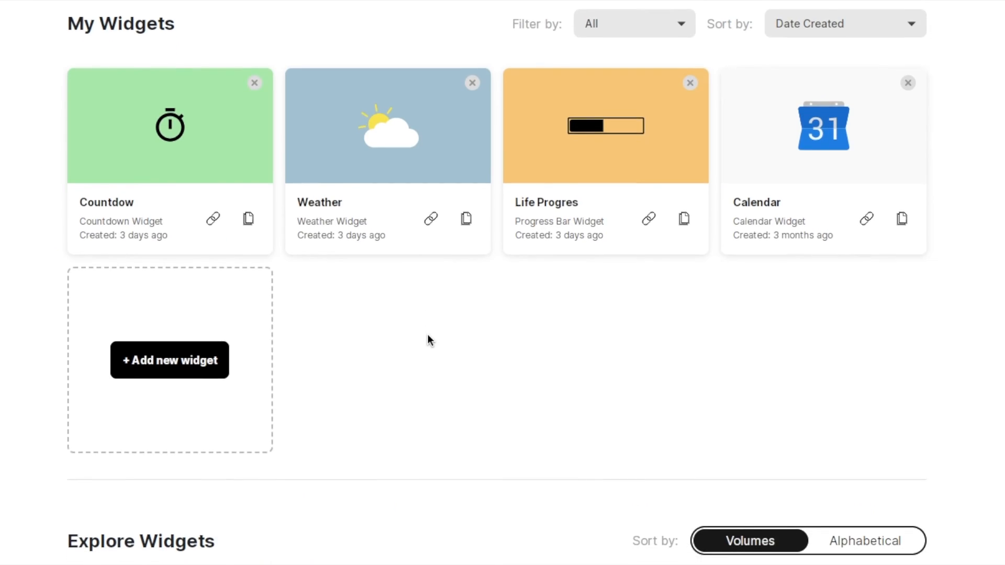
- In Indify, create a new Countdown widget from Volume 2 with the title "Trip countdown"
scroll(428, 334, "down", 1)
scroll(428, 335, "down", 1)
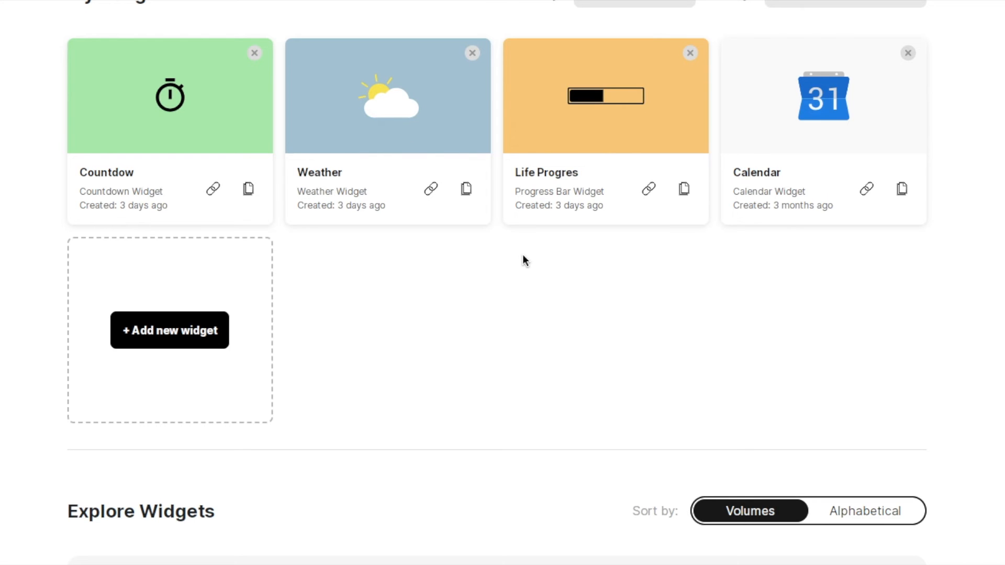
scroll(522, 256, "down", 4)
scroll(522, 255, "down", 6)
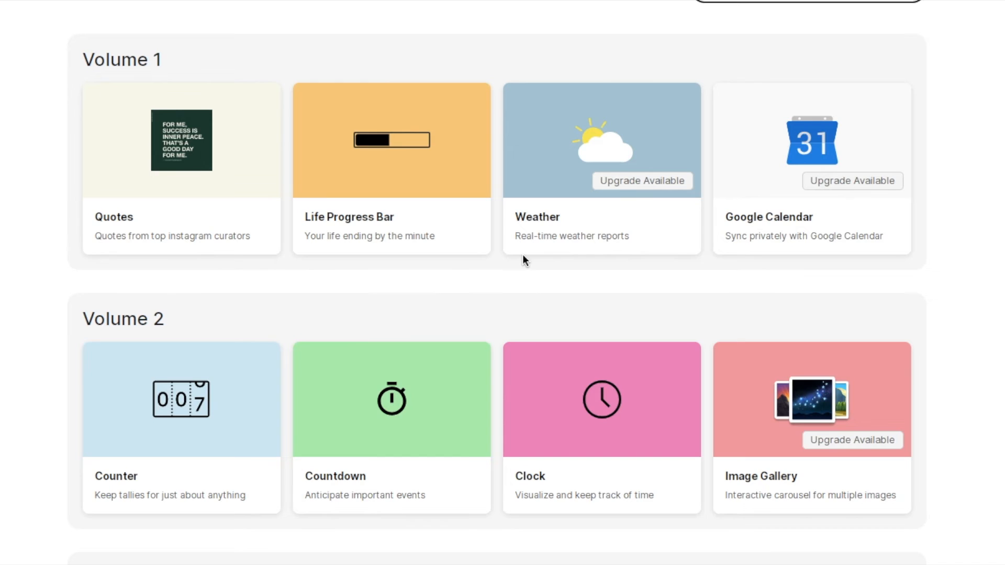
scroll(522, 256, "down", 1)
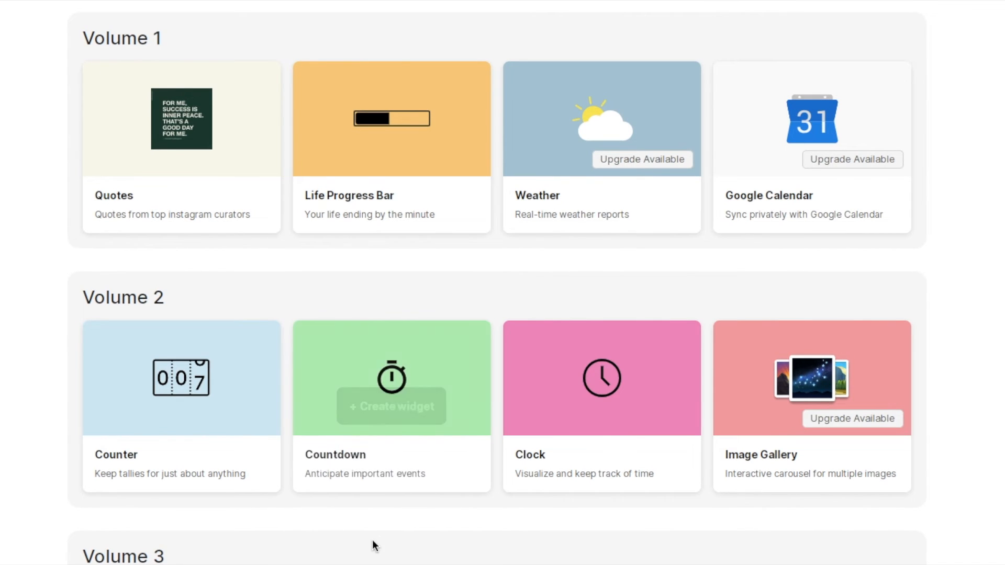
left_click(389, 412)
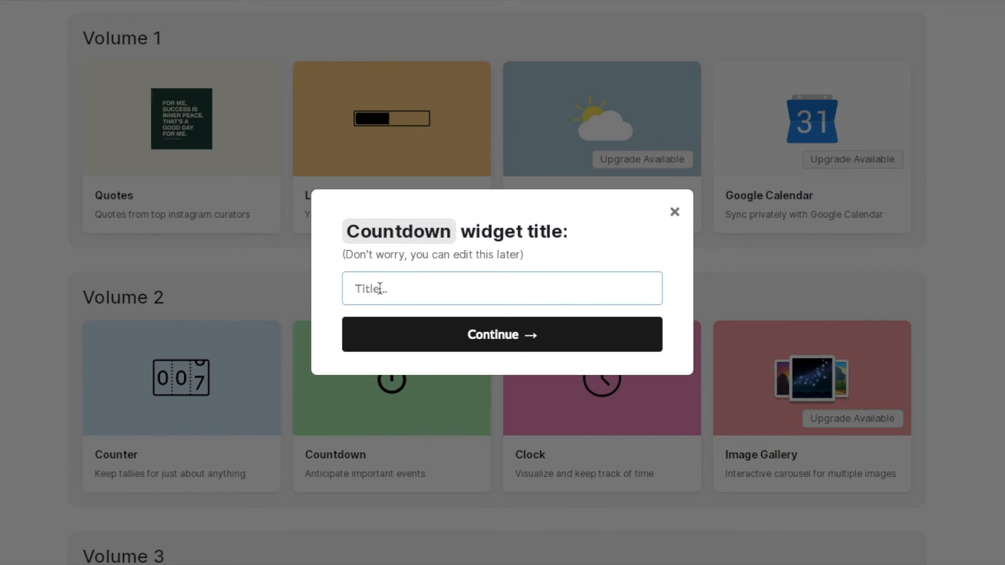
type("Trip countdown")
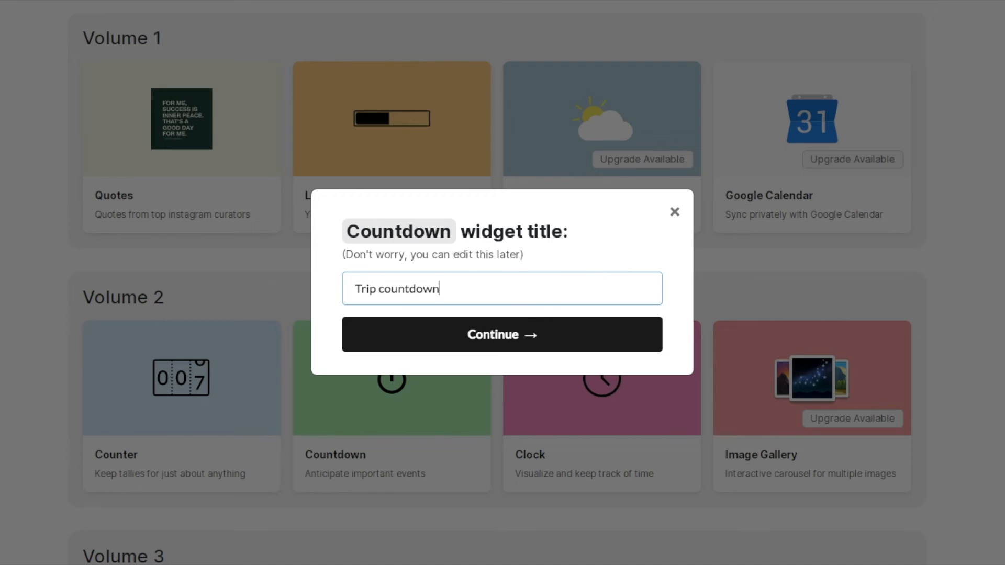
left_click(503, 345)
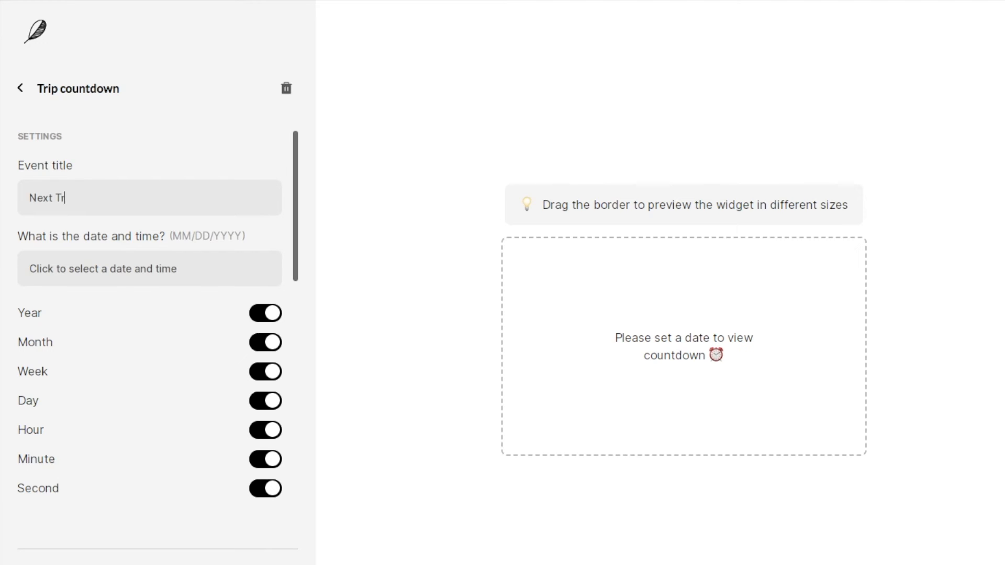
- Set the countdown's event title to "Next Trip:" and its date and time to December 29 2023, 12:00 AM
type(":")
left_click(97, 275)
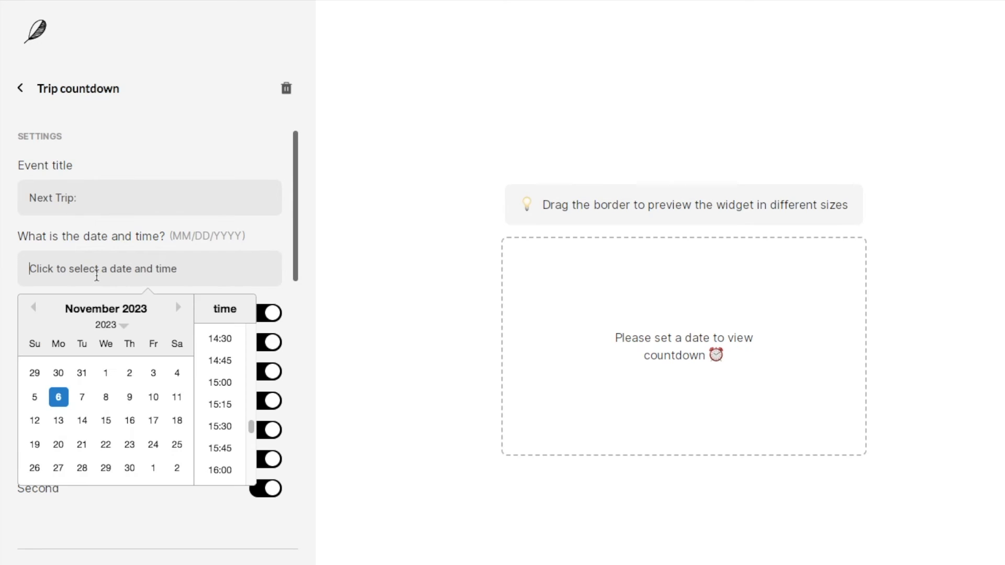
left_click(178, 312)
left_click(153, 467)
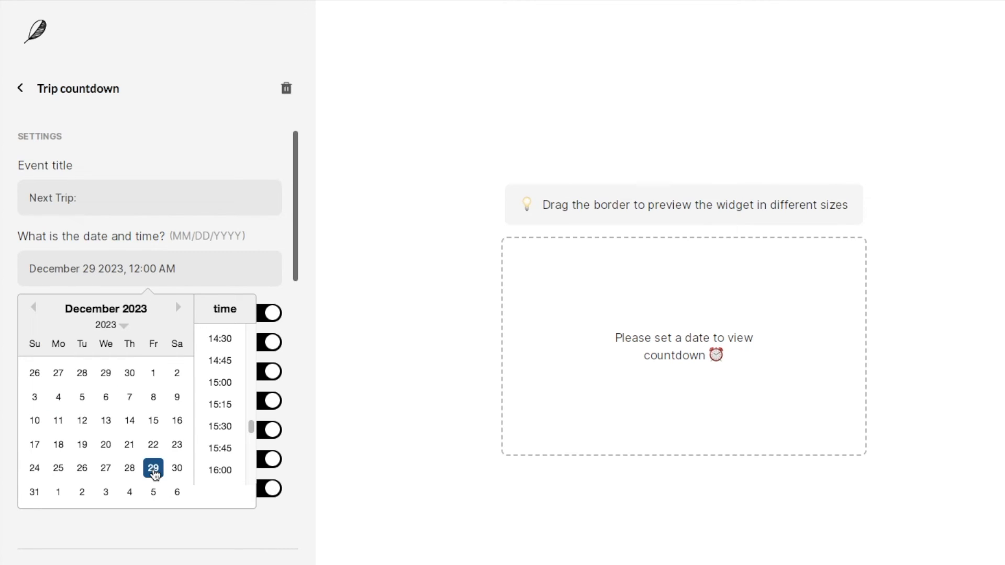
left_click(756, 301)
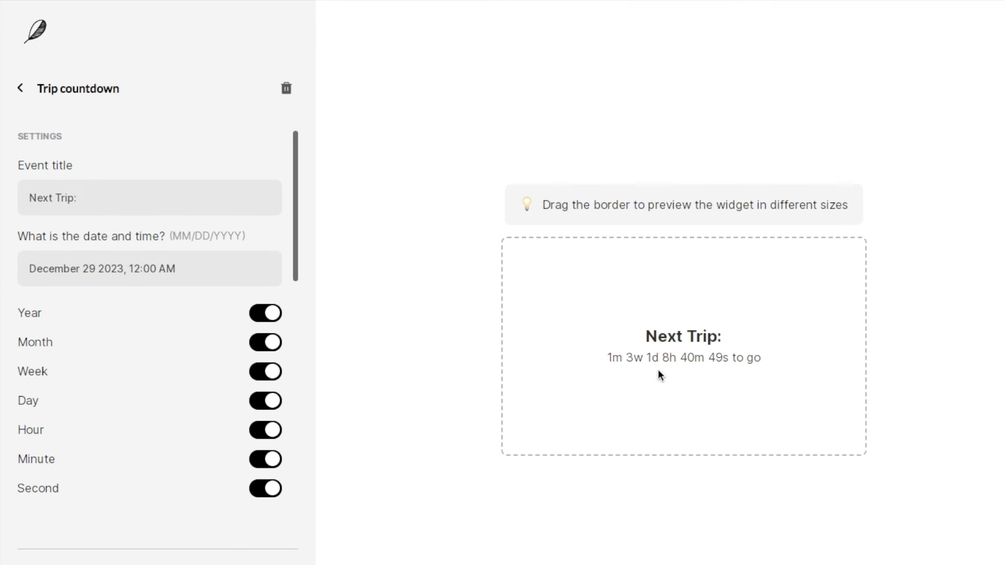
- Turn off the year, month and week units in the countdown, keeping days, hours, minutes and seconds
left_click(273, 314)
left_click(270, 344)
left_click(268, 371)
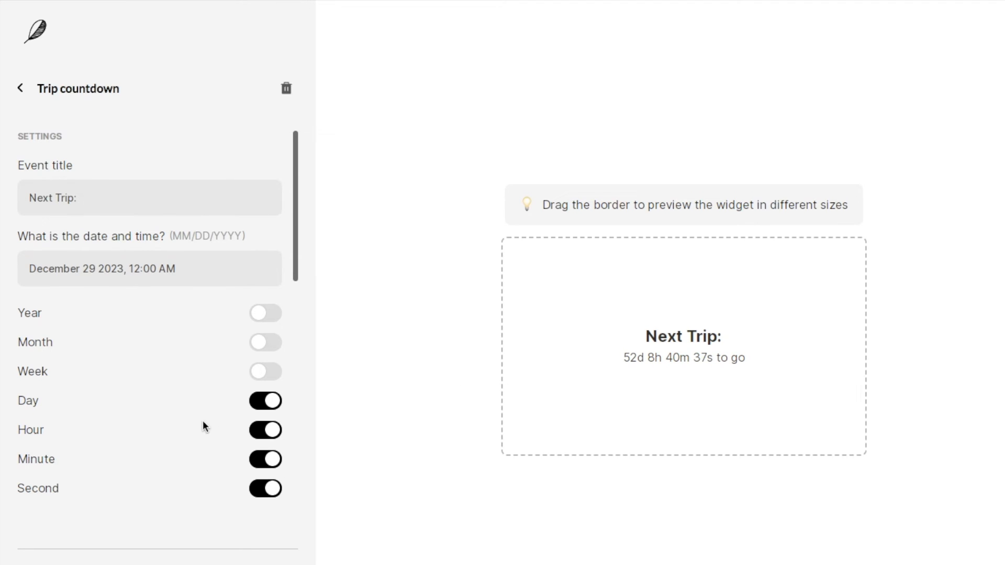
- Enable a background color for the countdown widget and set it to the Notion Light yellow #fbf3db
scroll(202, 419, "down", 8)
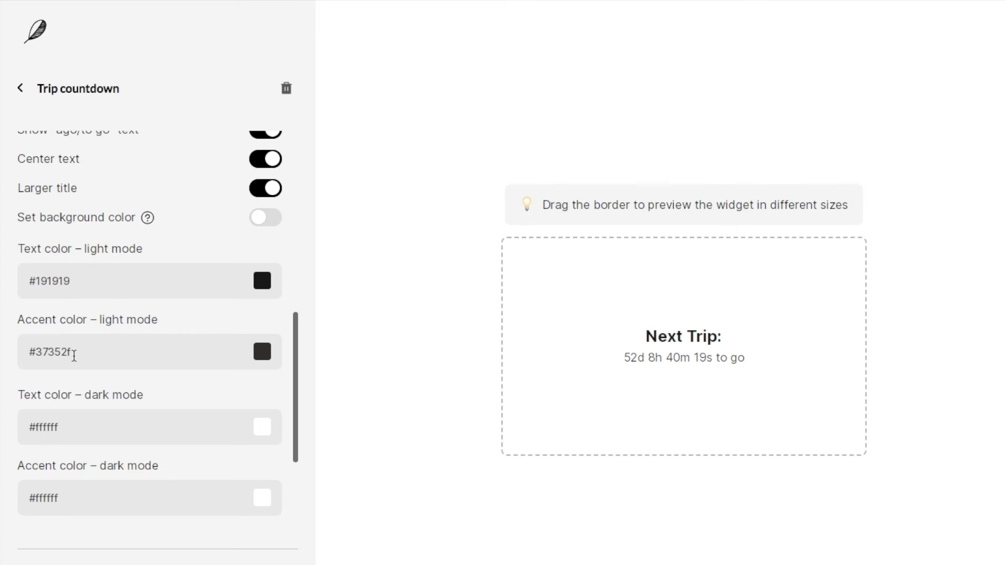
scroll(73, 356, "down", 3)
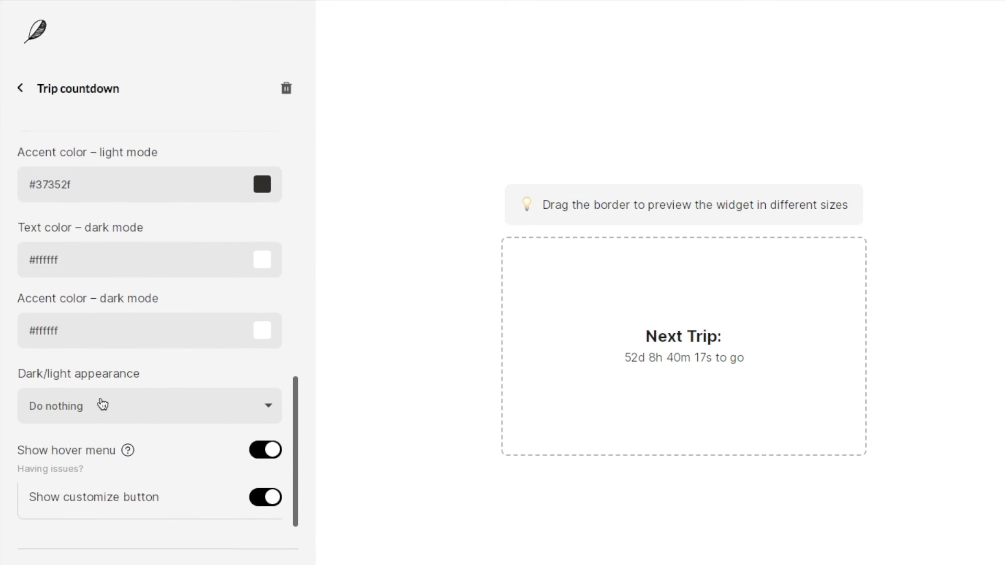
scroll(102, 403, "up", 5)
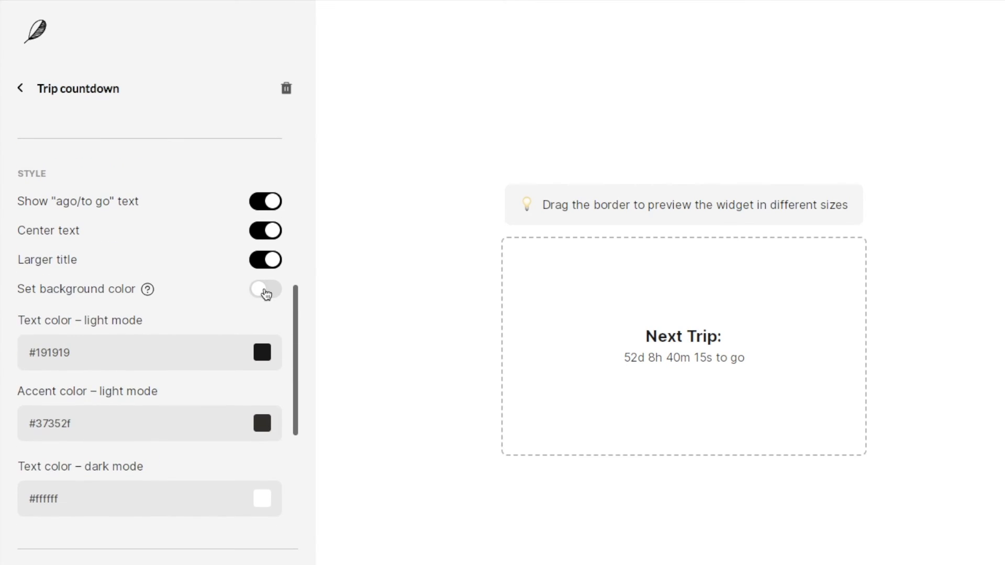
left_click(265, 293)
left_click(264, 356)
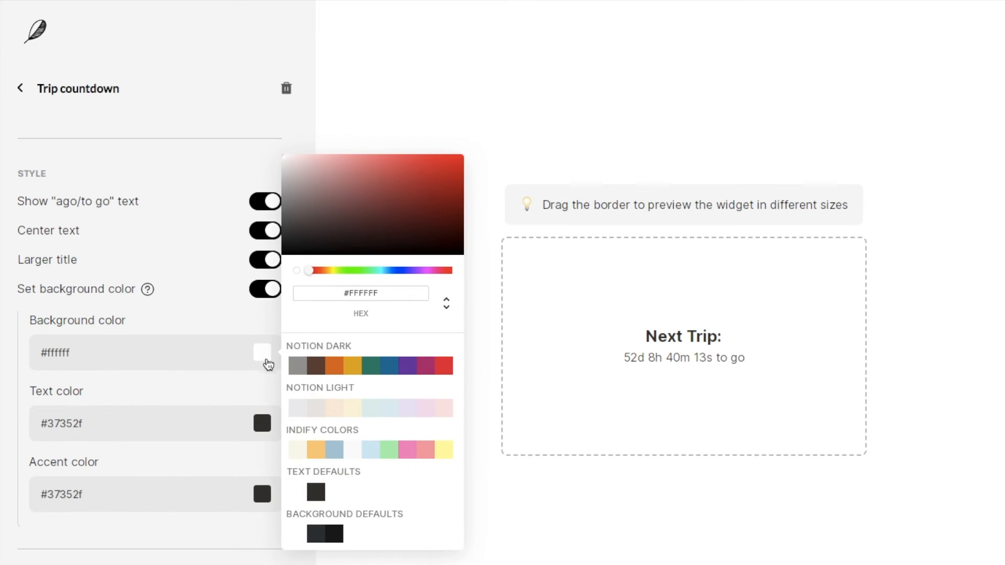
left_click(358, 415)
left_click(648, 441)
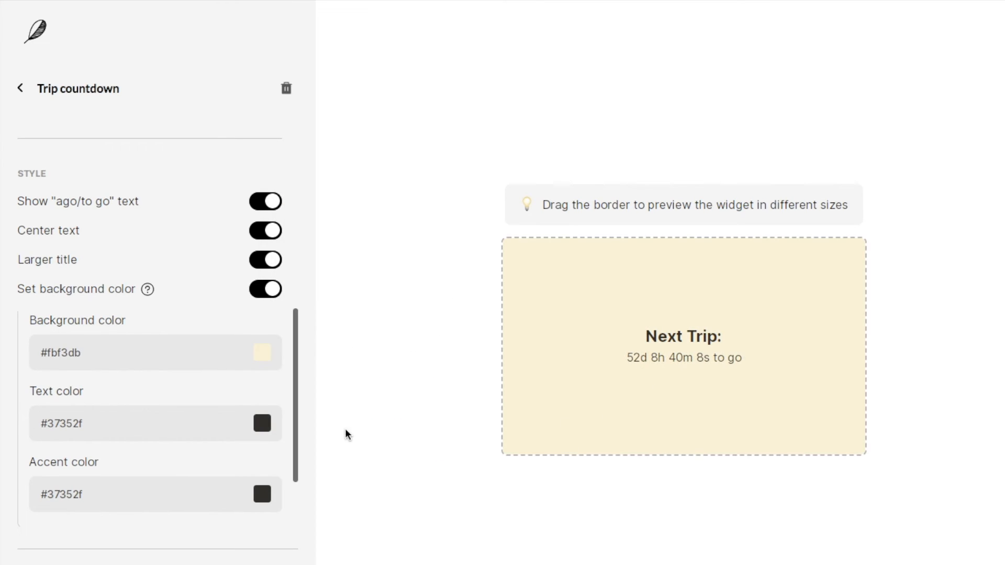
left_click(262, 422)
scroll(260, 421, "down", 2)
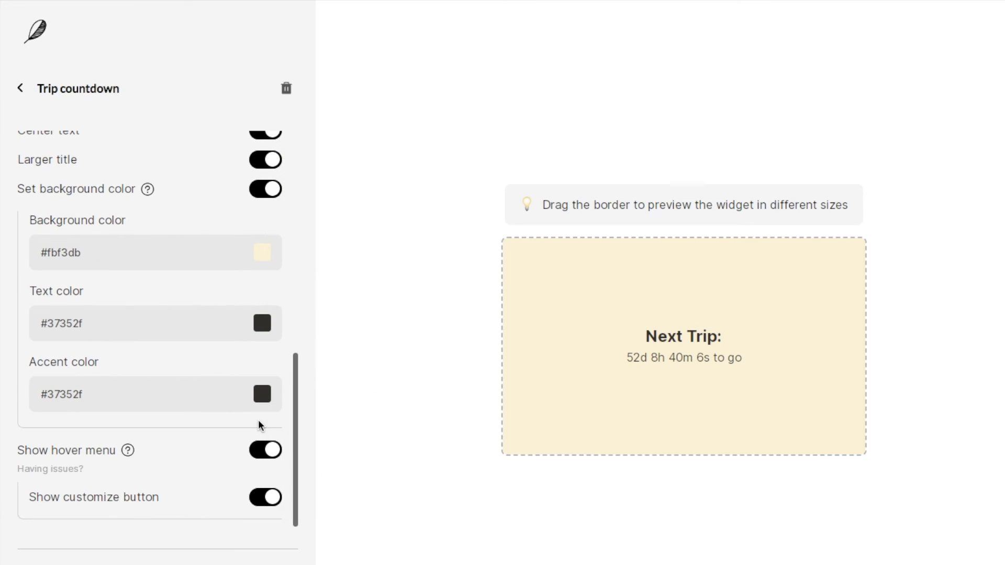
scroll(258, 420, "up", 4)
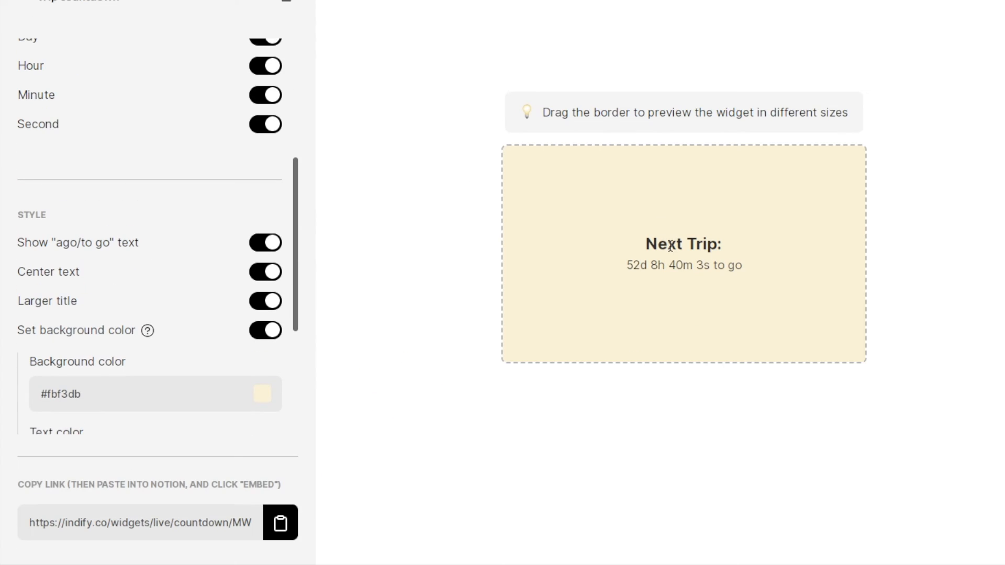
- Copy the Indify countdown link and embed it in the Notion Travel Planner page below the Book hotel!! sticky note
left_click(280, 524)
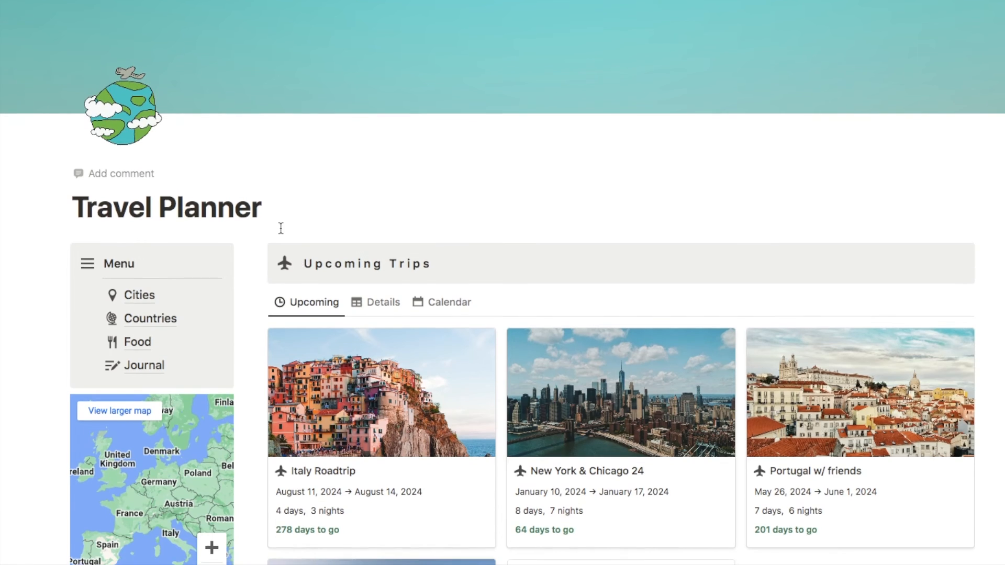
scroll(281, 228, "down", 7)
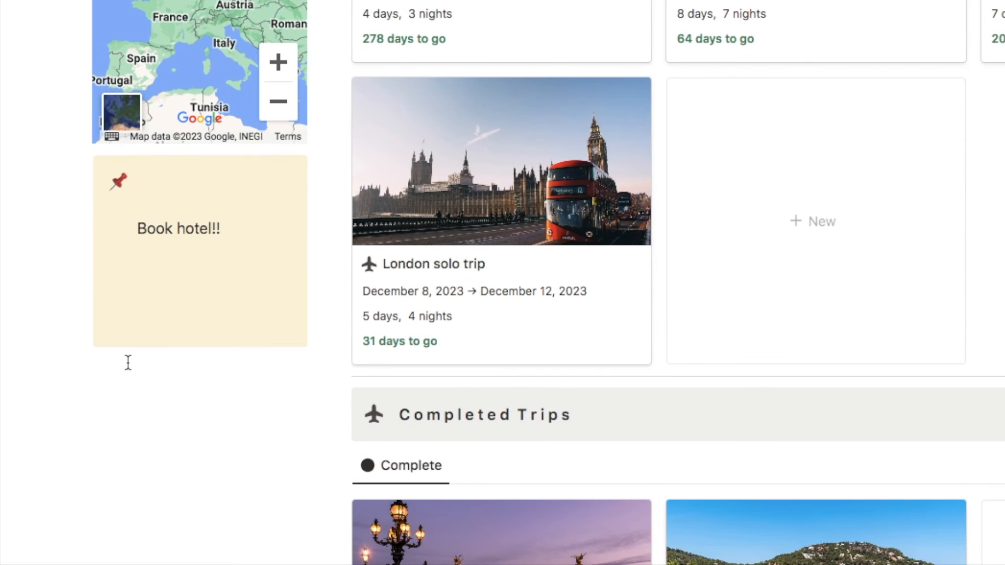
left_click(93, 421)
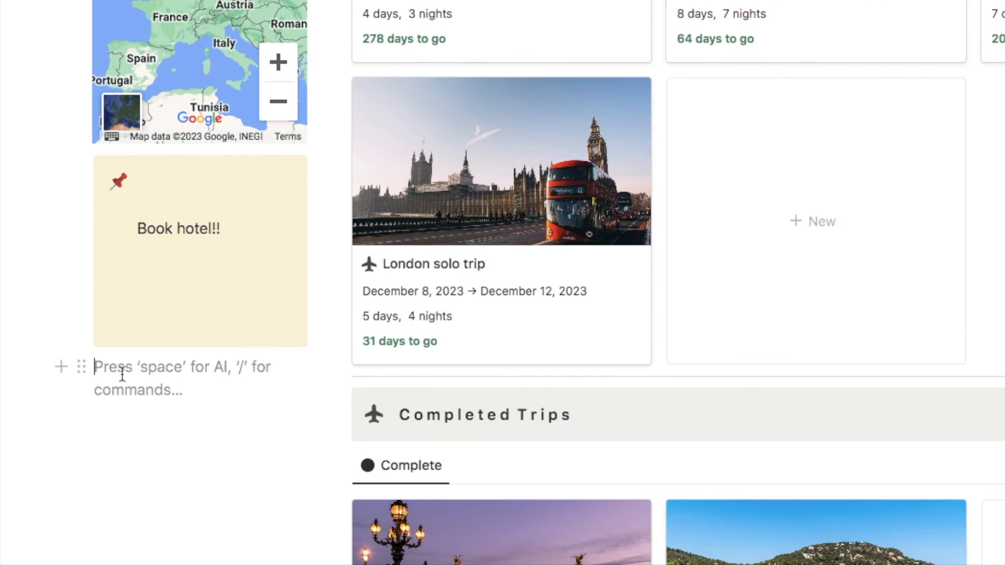
type("/embed")
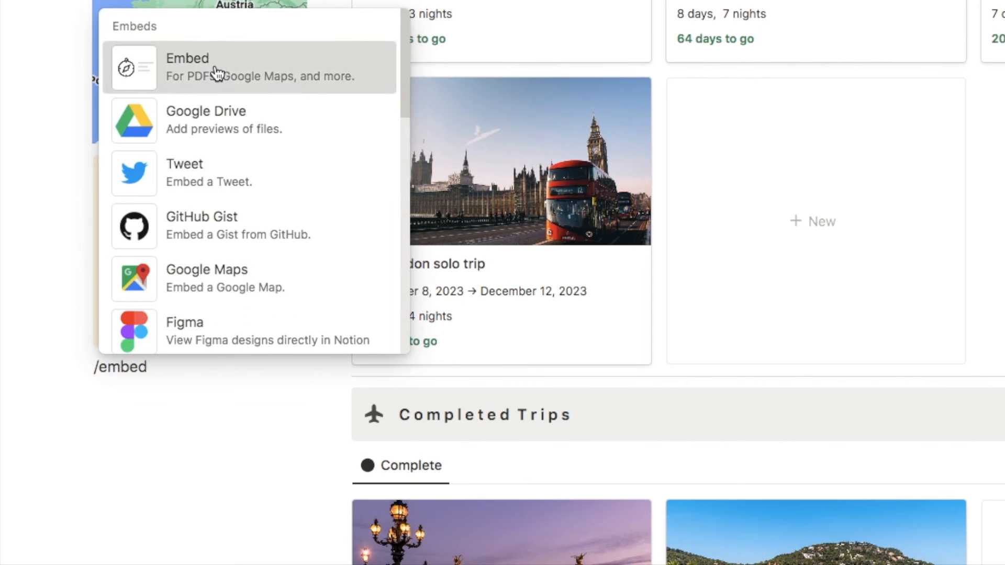
left_click(214, 69)
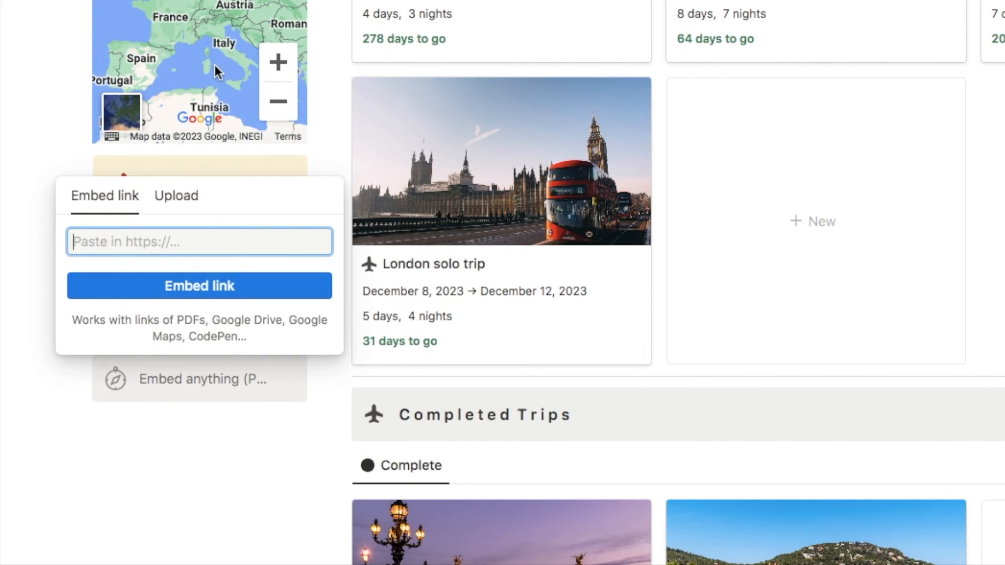
key("super+v")
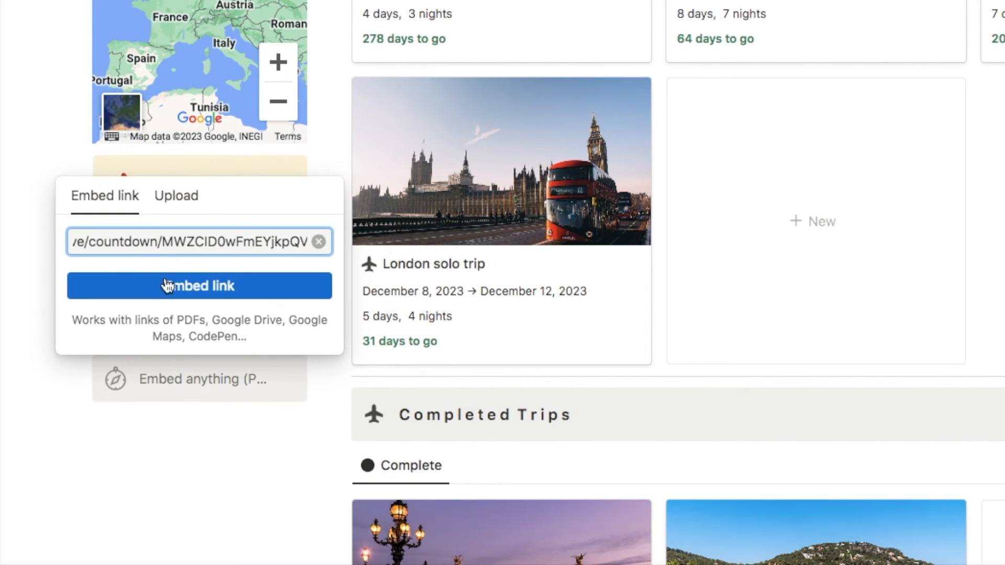
left_click(202, 287)
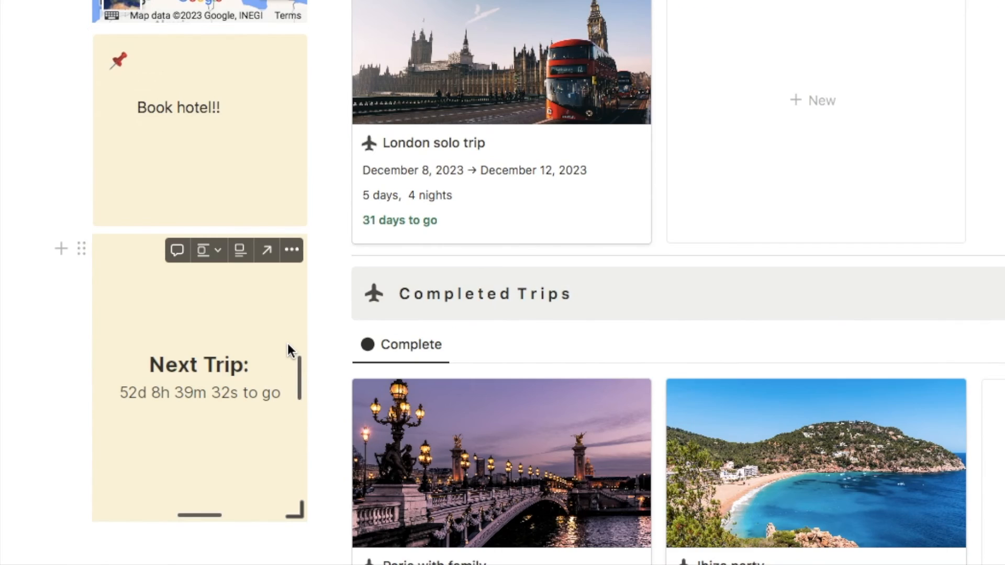
- Move the Next Trip countdown above the Menu callout and shorten the widget to fit closely around its text
scroll(239, 319, "down", 1)
scroll(241, 453, "down", 3)
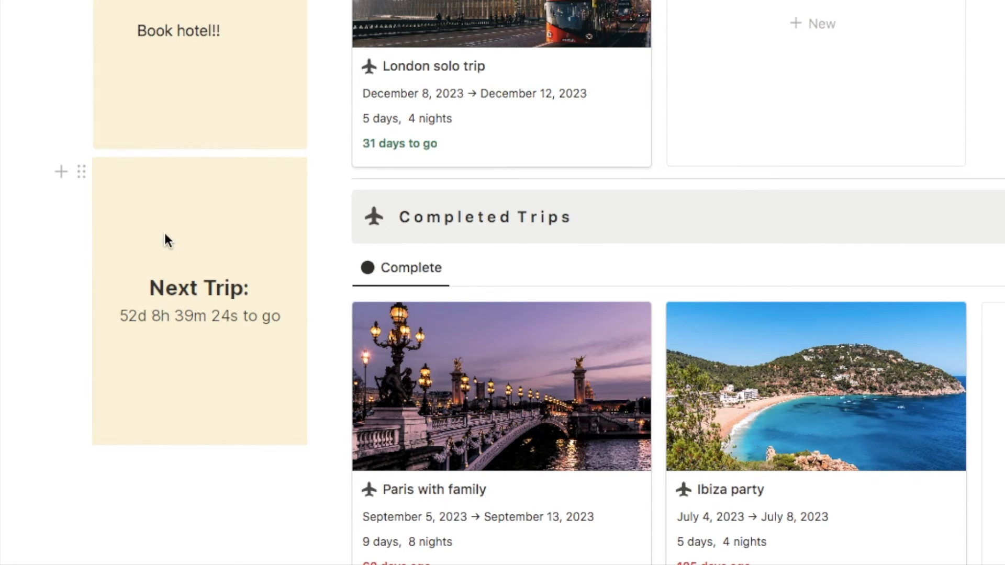
scroll(186, 269, "down", 4)
left_click_drag(80, 85, 105, 80)
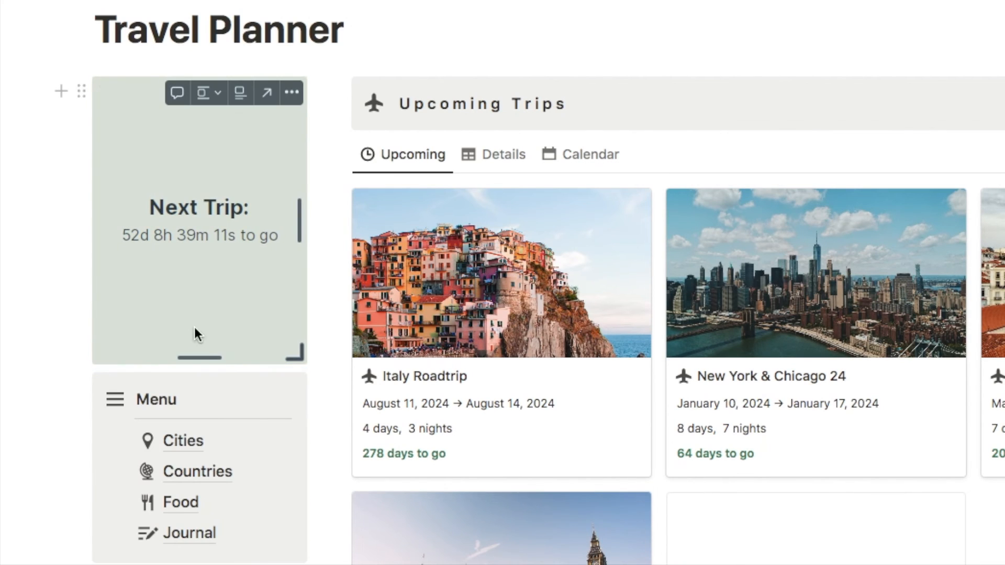
left_click_drag(199, 356, 199, 223)
left_click(353, 29)
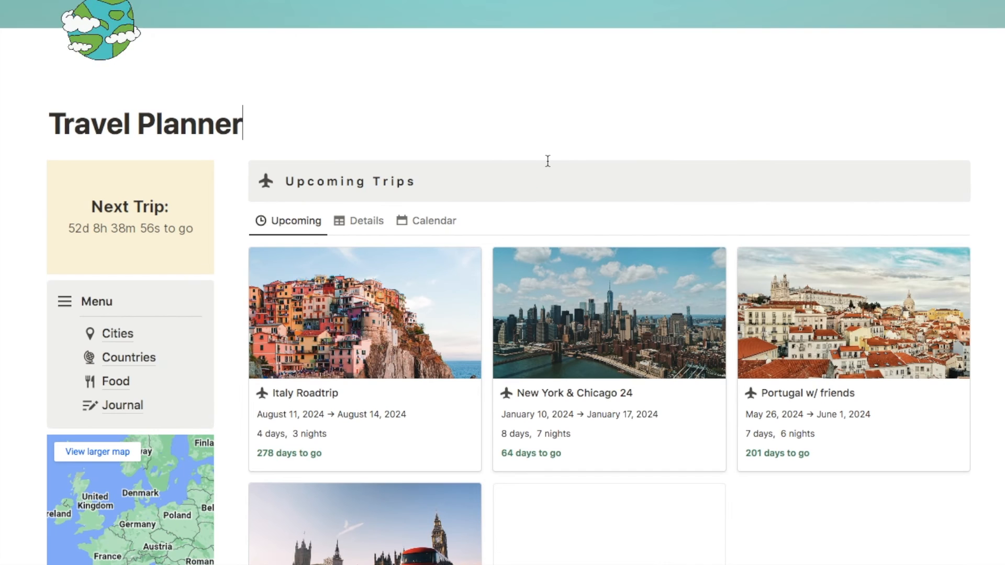
scroll(743, 85, "down", 3)
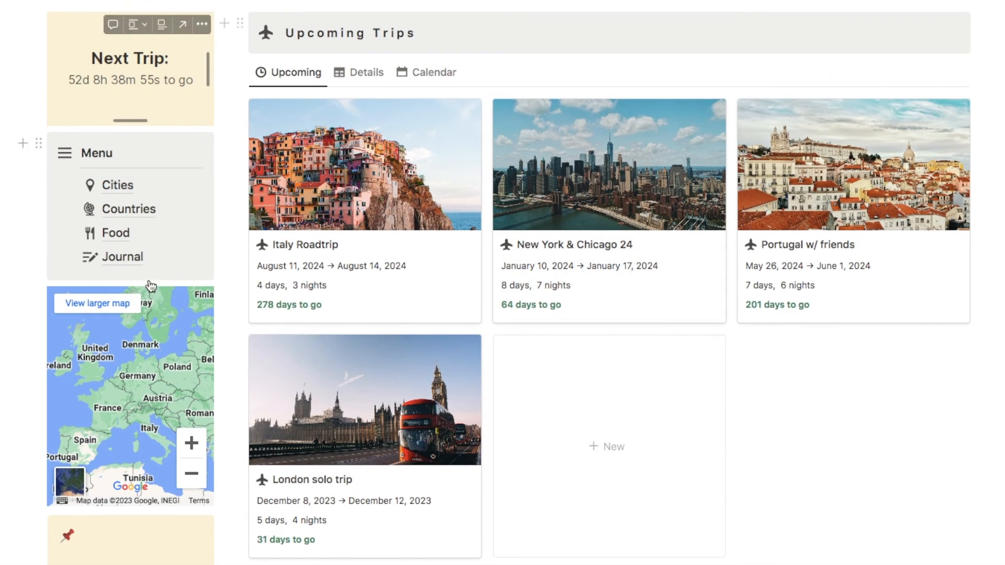
scroll(131, 398, "down", 3)
scroll(356, 444, "up", 3)
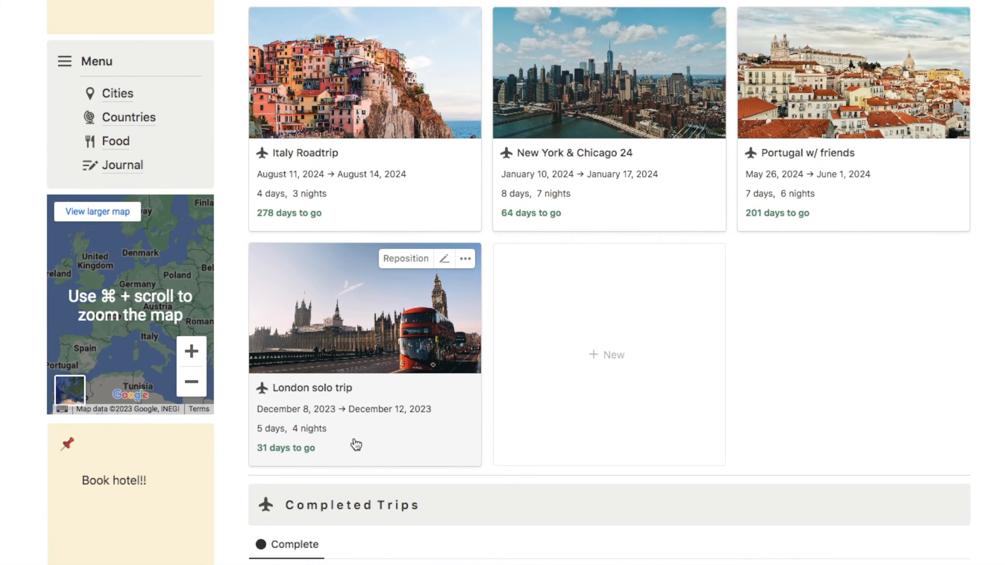
scroll(145, 147, "up", 5)
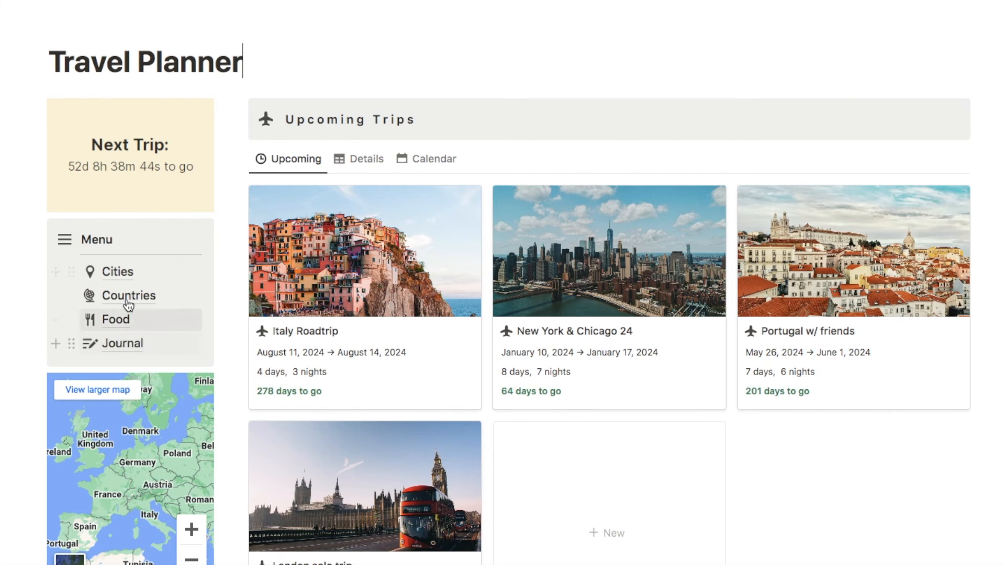
scroll(72, 283, "up", 2)
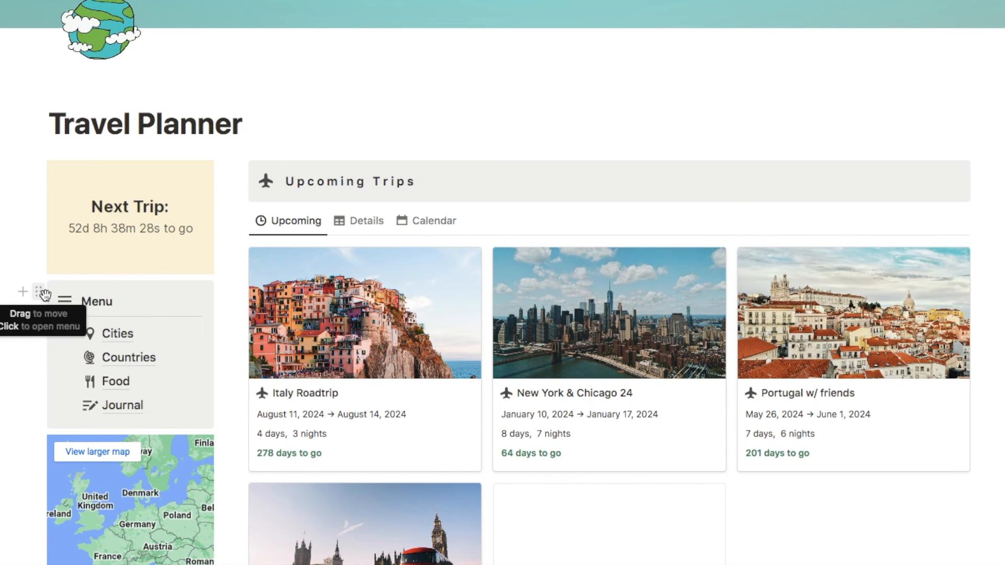
- Duplicate the Menu callout and delete the copied subpages from the duplicate, keeping its heading and divider
mouse_move(115, 339)
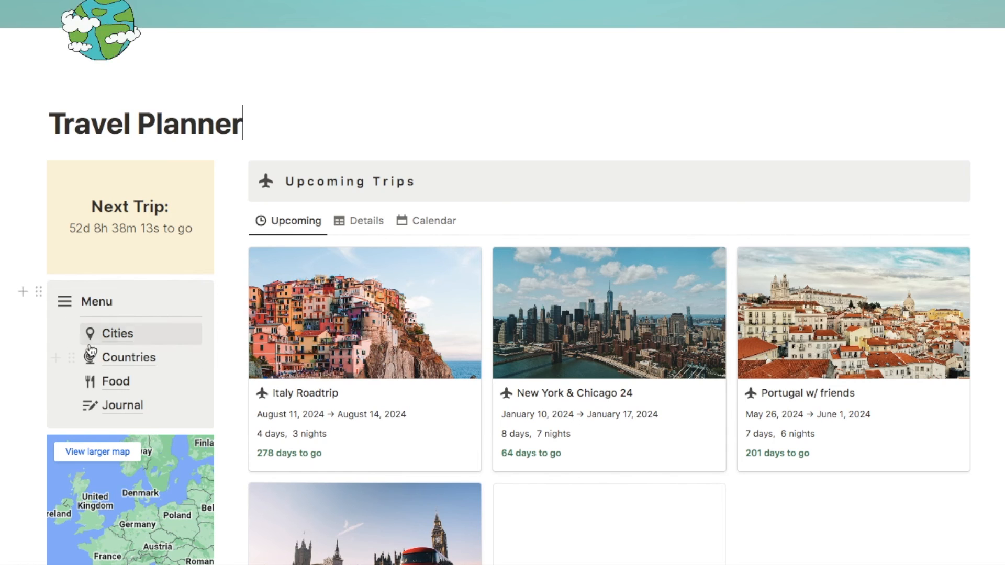
left_click(39, 293)
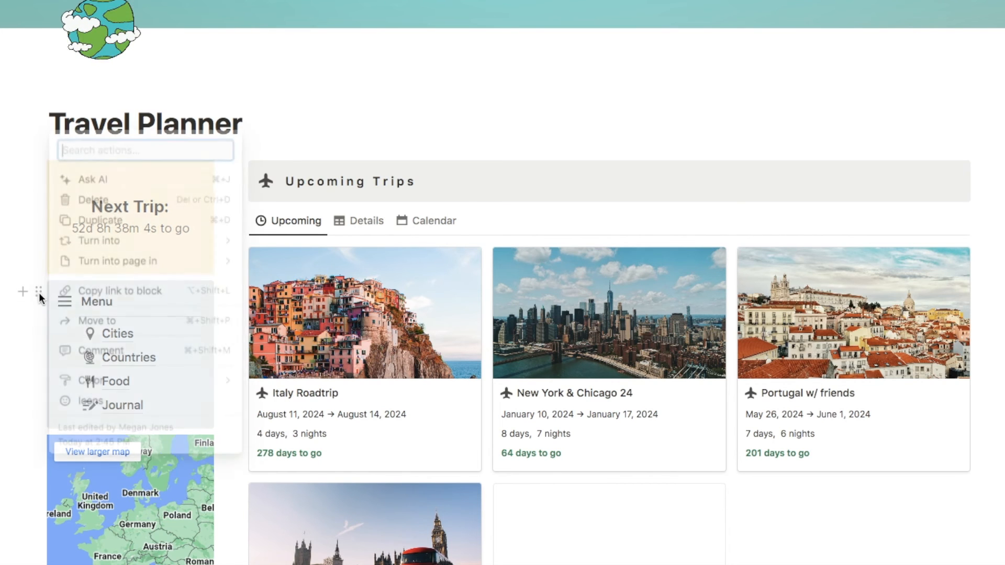
left_click(102, 219)
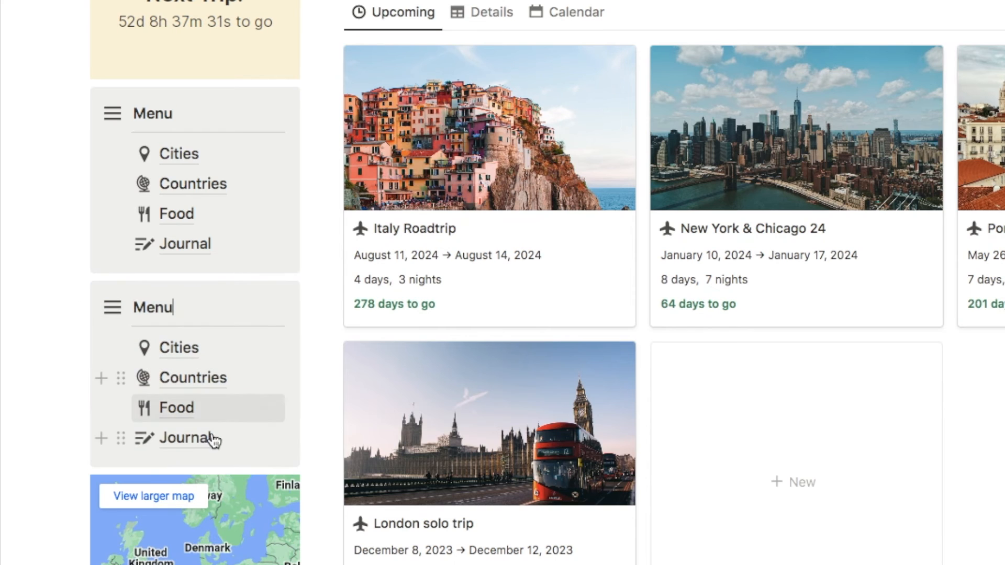
left_click(124, 439)
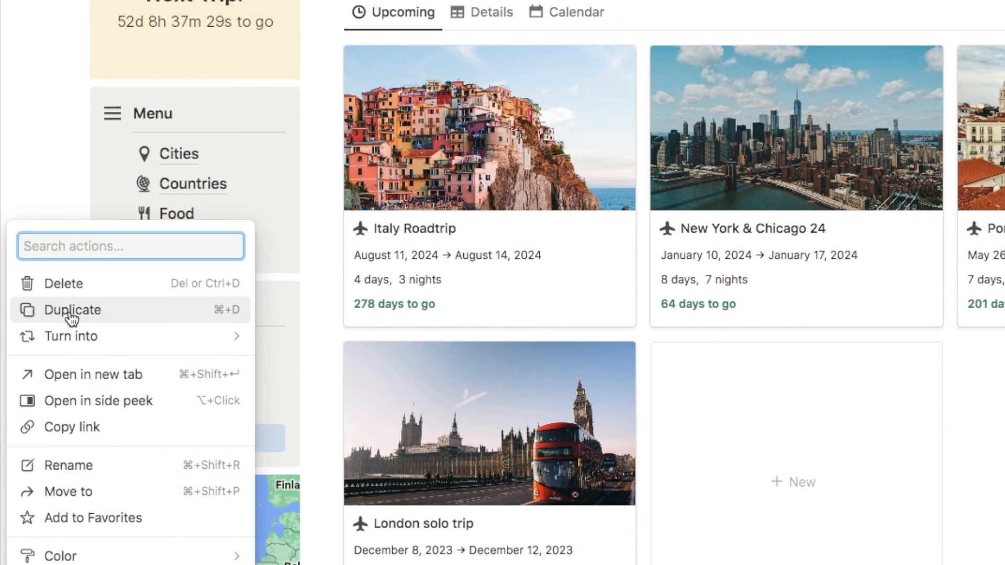
left_click(81, 291)
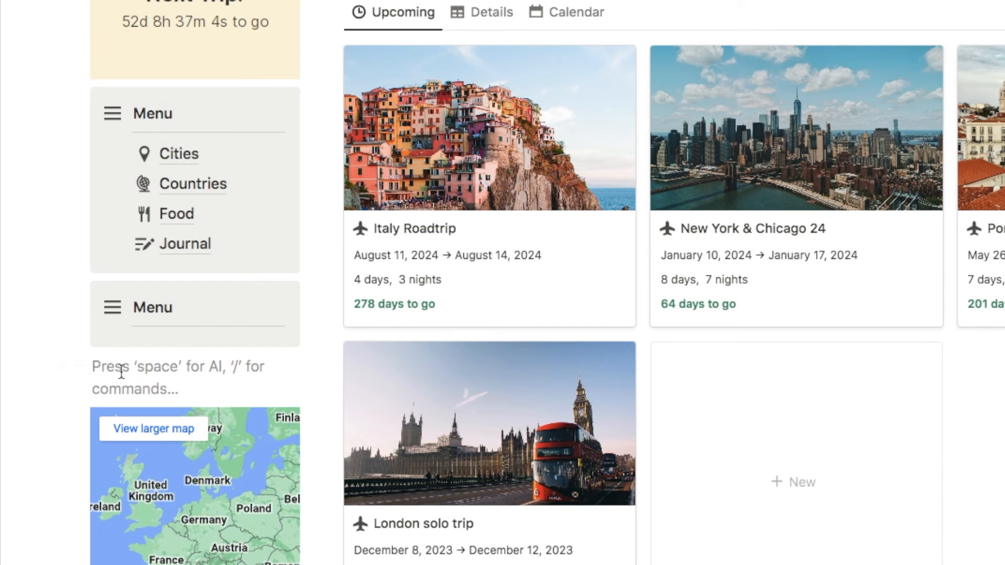
- Fill the duplicated Menu callout with links to the Travel Planner's Cities, Countries, Food and Journal pages
type("@citi")
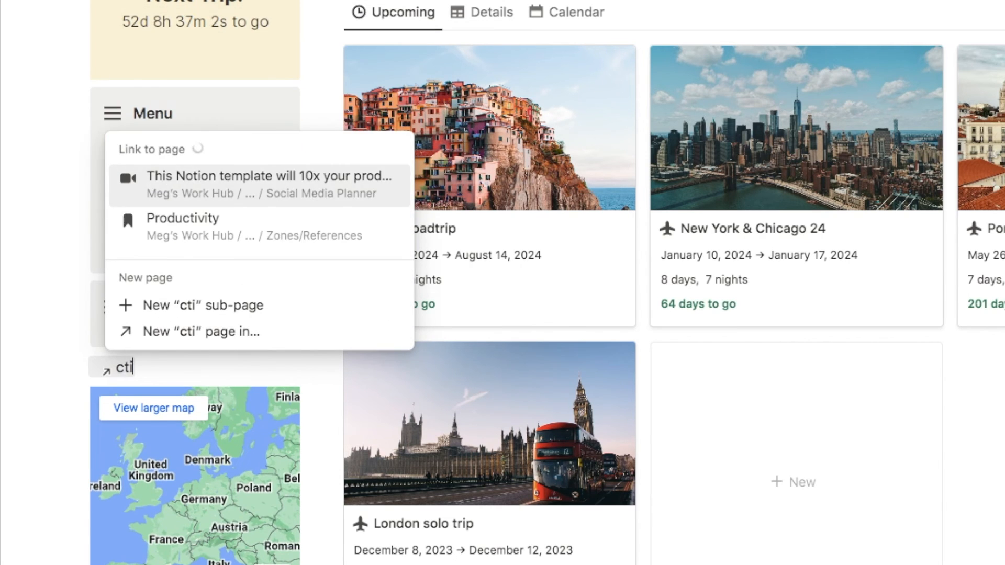
type("es")
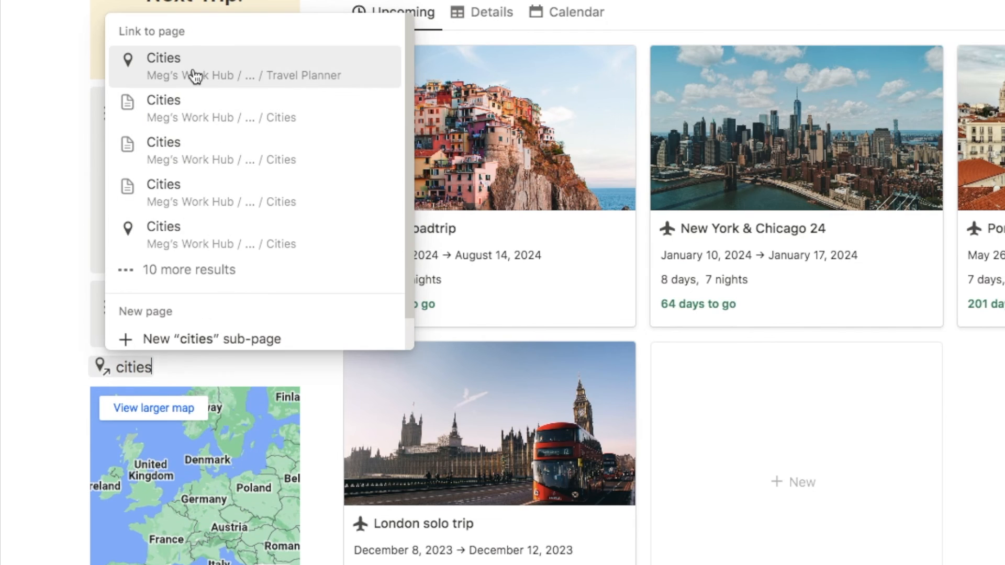
left_click(195, 75)
left_click_drag(81, 366, 123, 337)
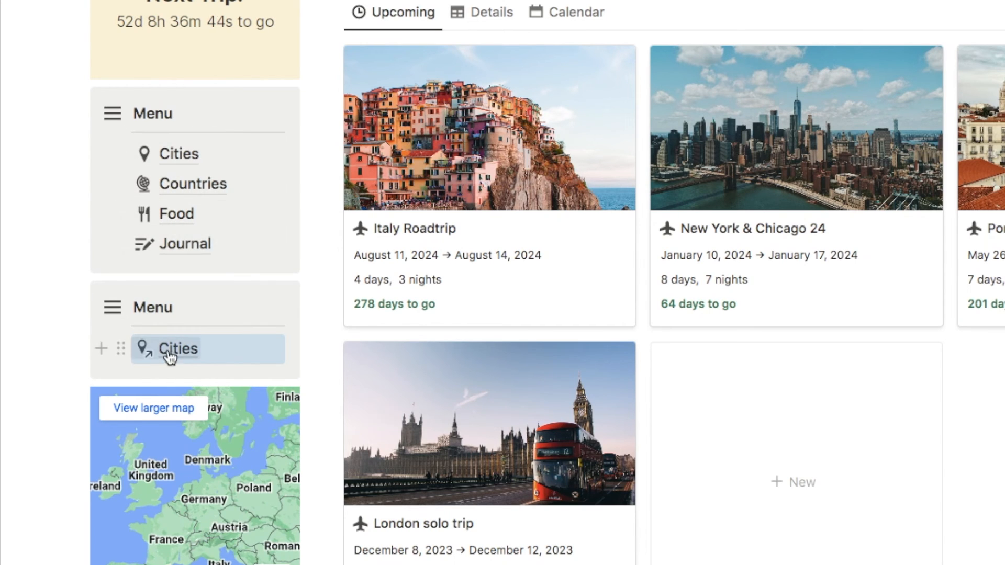
mouse_move(171, 358)
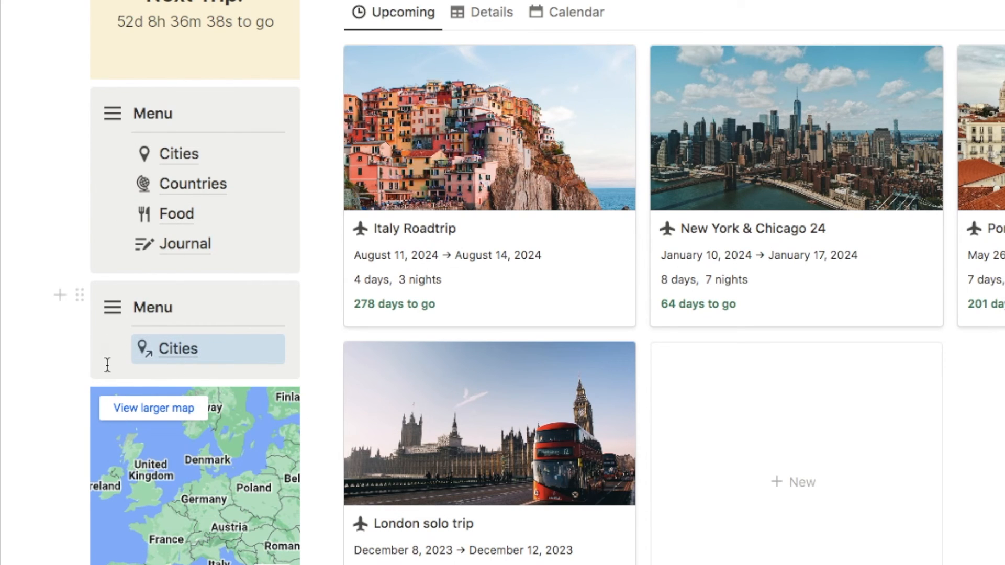
key("super+v")
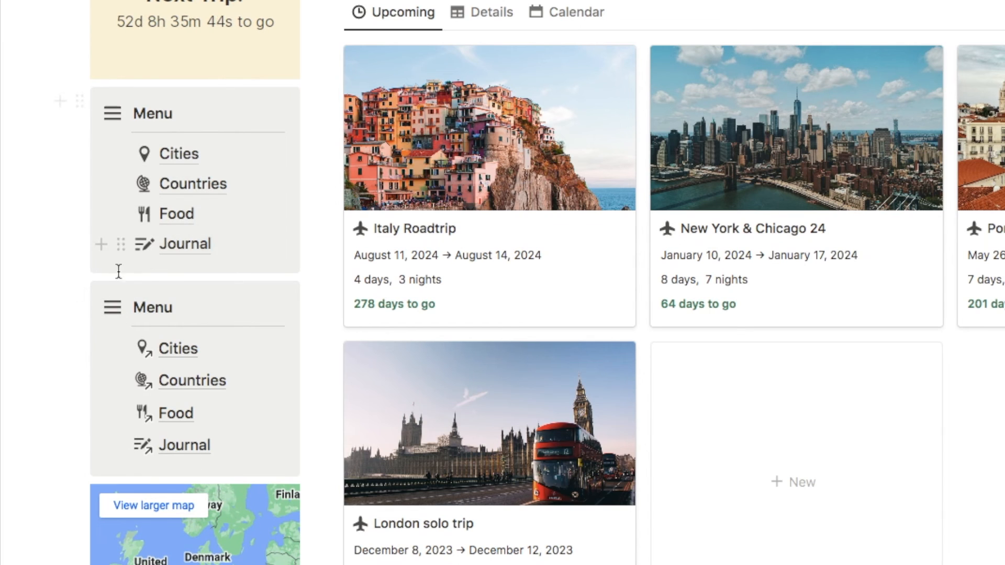
- Copy the linked Menu callout to the Cities page and place it above the Book hotel!! sticky note
left_click(80, 296)
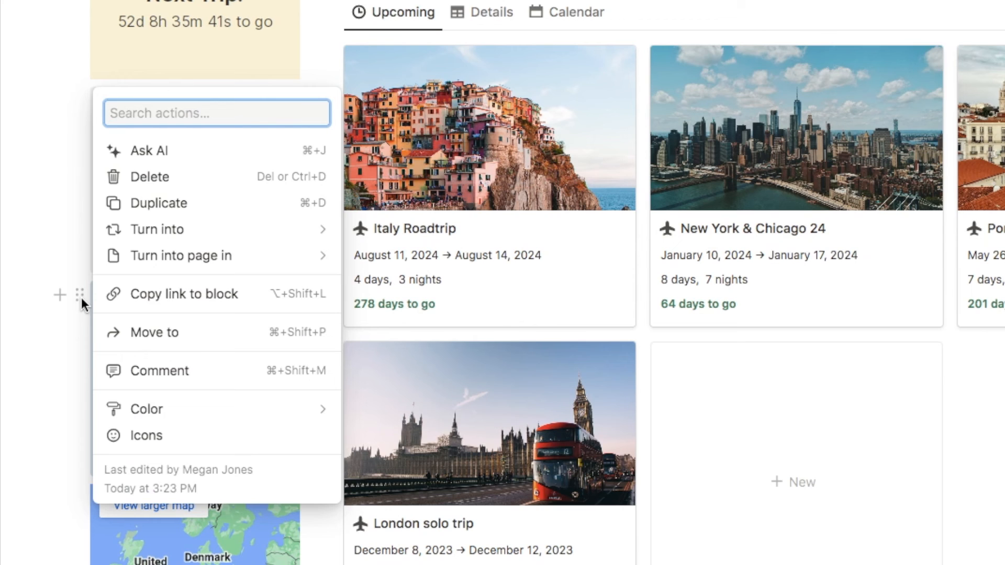
key("super+d")
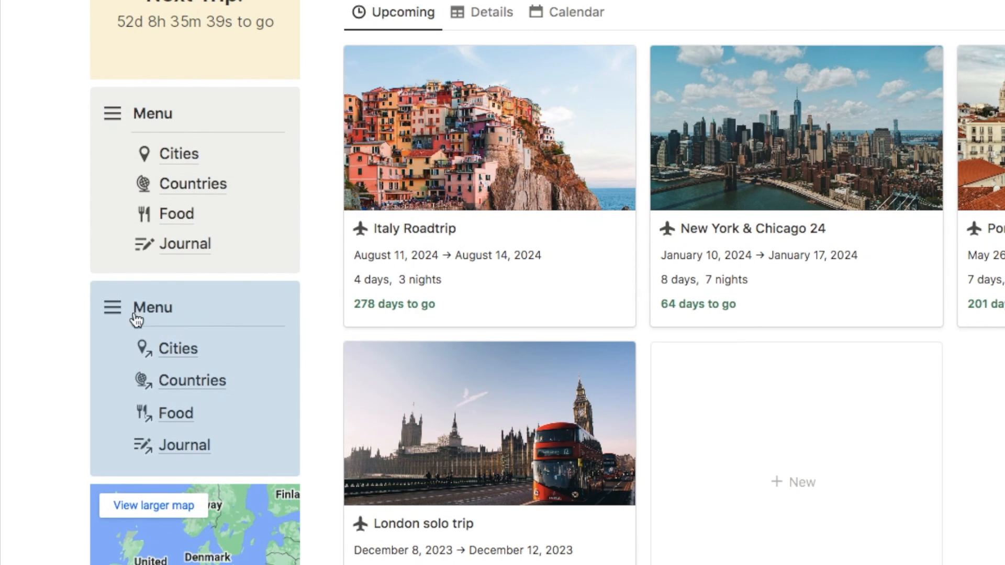
left_click(168, 152)
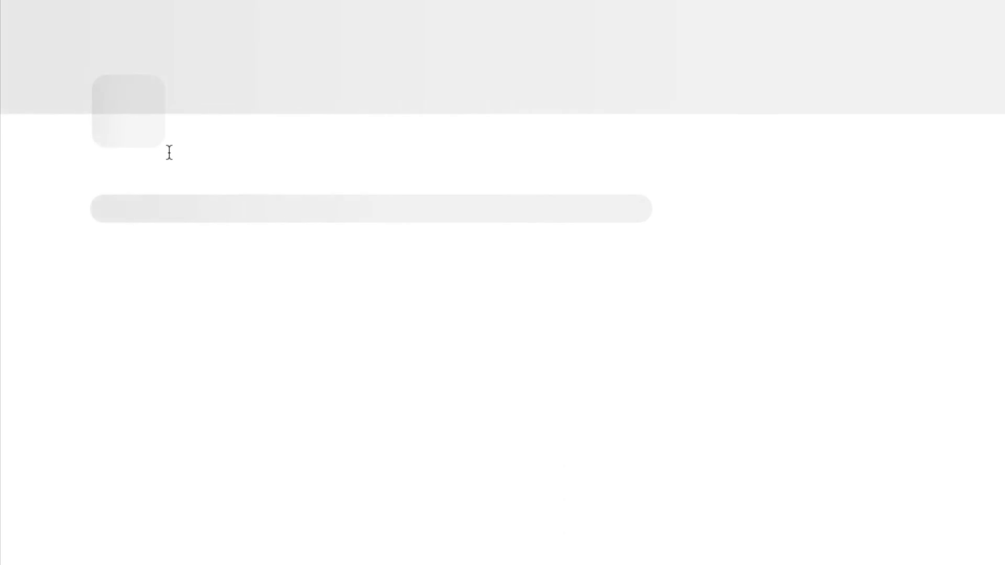
left_click(112, 474)
key("super+v")
left_click_drag(81, 468, 112, 254)
left_click(211, 183)
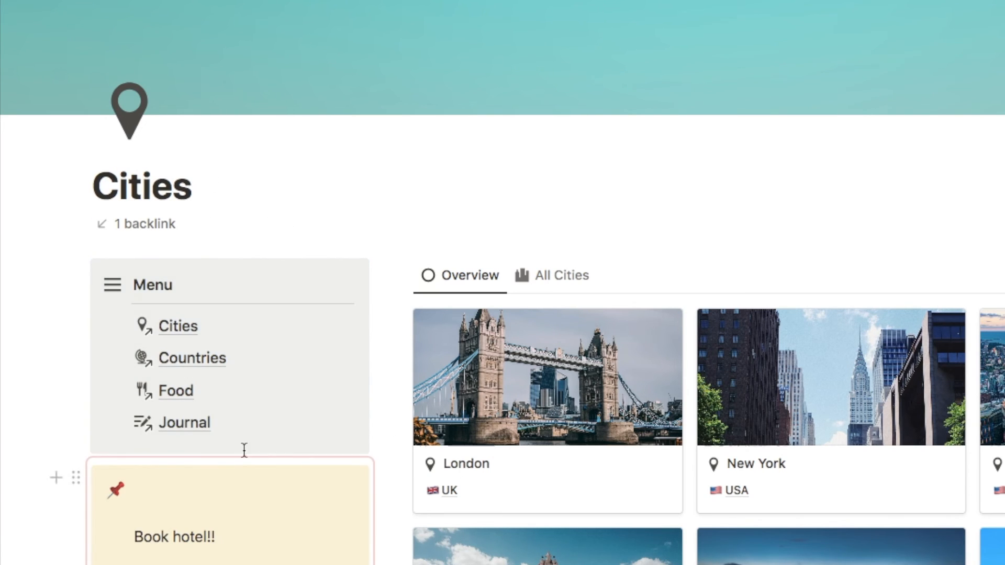
- Customize the Cities page view so that backlinks are turned off
scroll(251, 471, "down", 1)
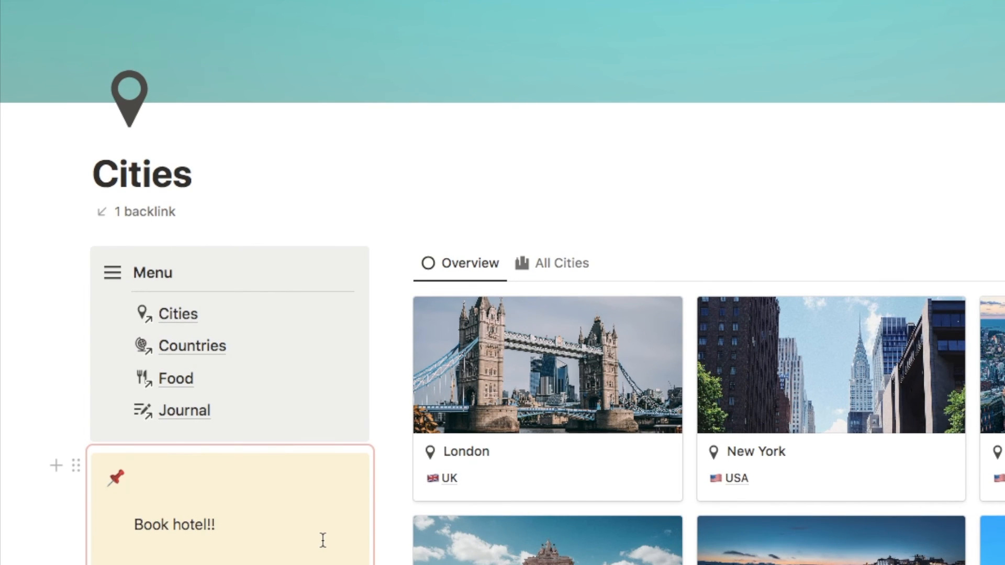
scroll(323, 540, "down", 3)
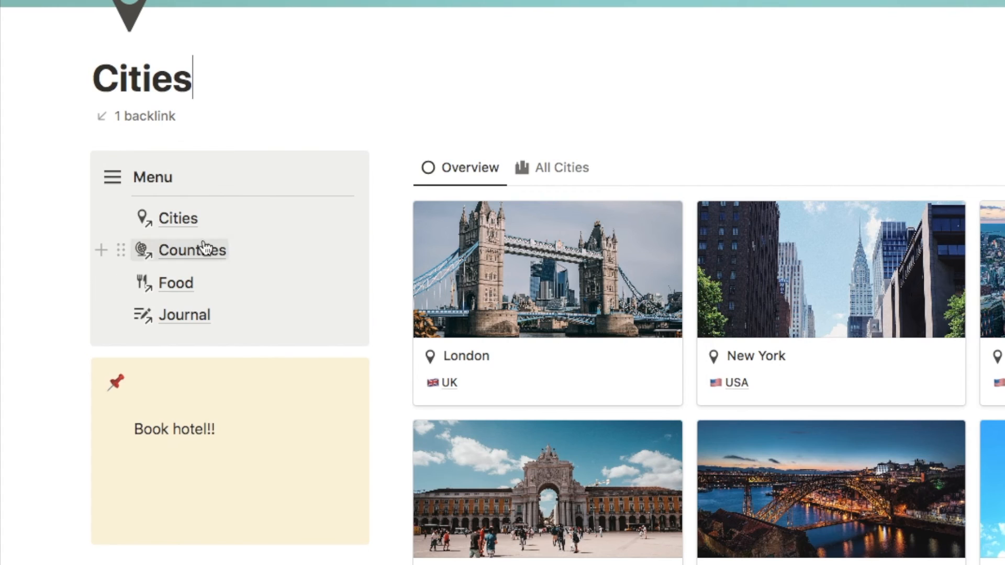
scroll(276, 297, "up", 1)
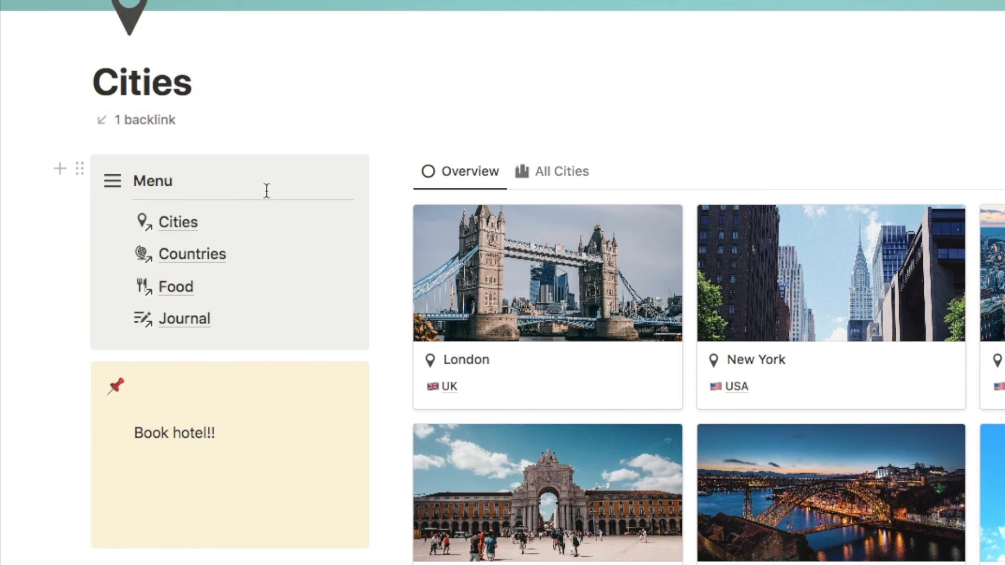
scroll(266, 190, "up", 5)
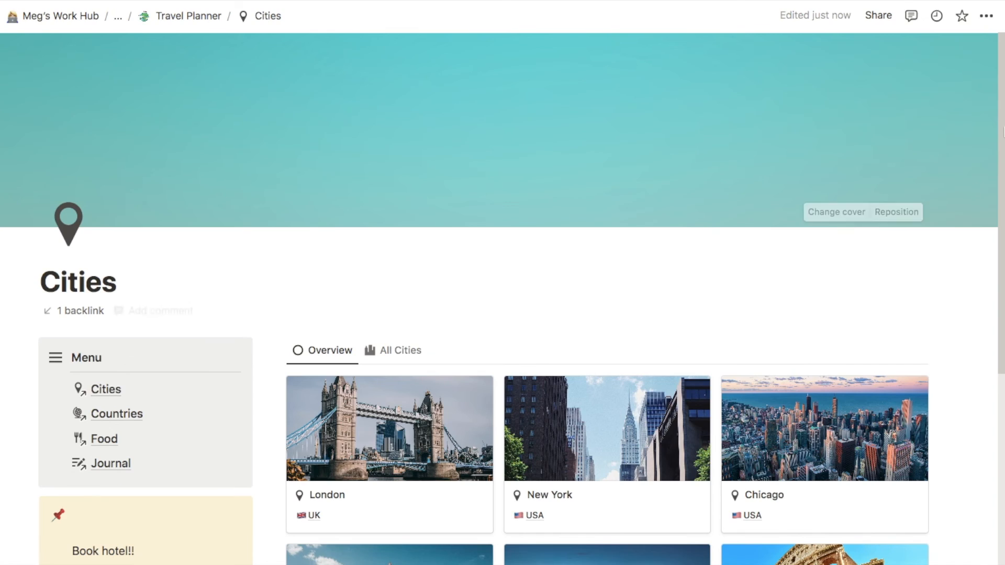
left_click(986, 17)
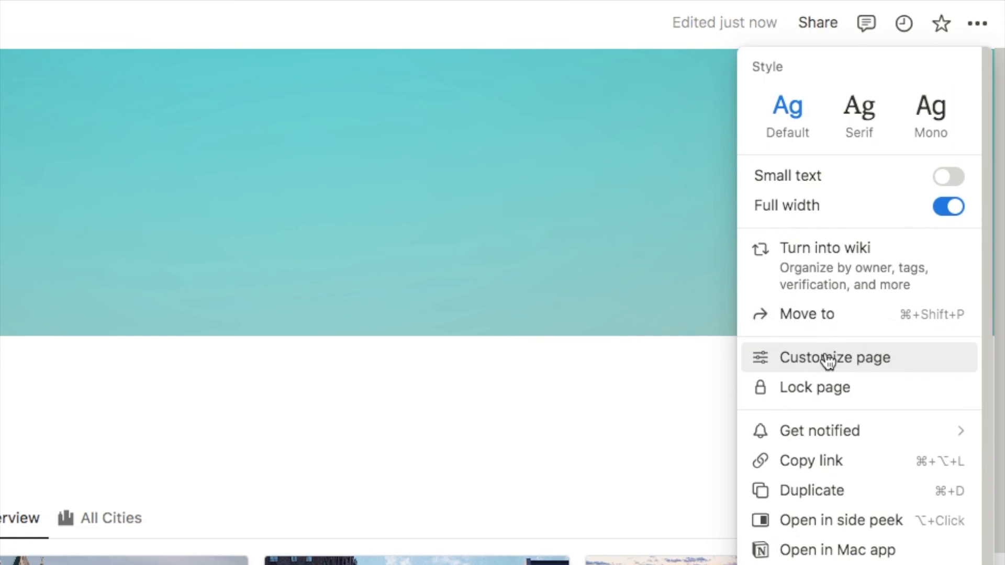
left_click(884, 243)
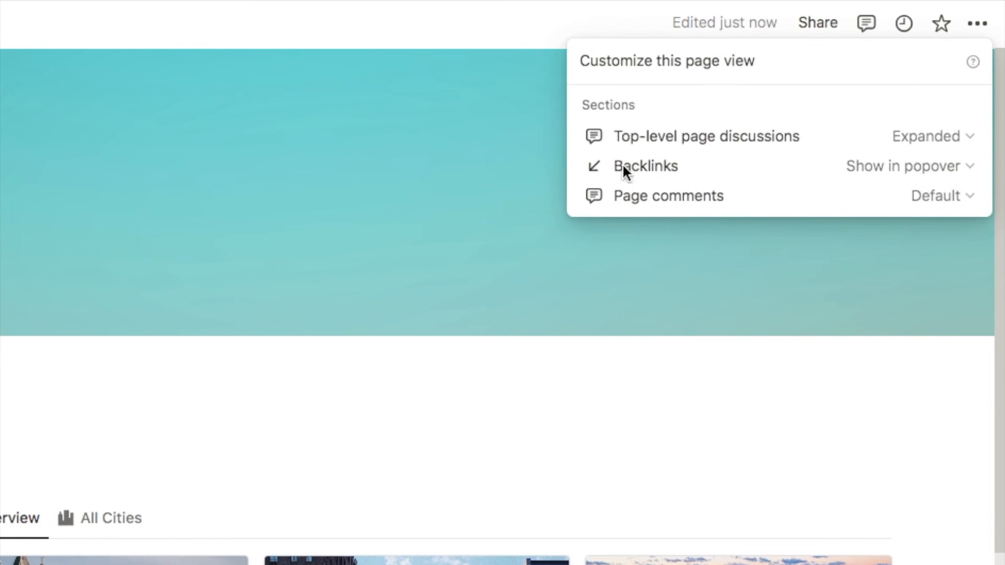
left_click(915, 166)
left_click(812, 236)
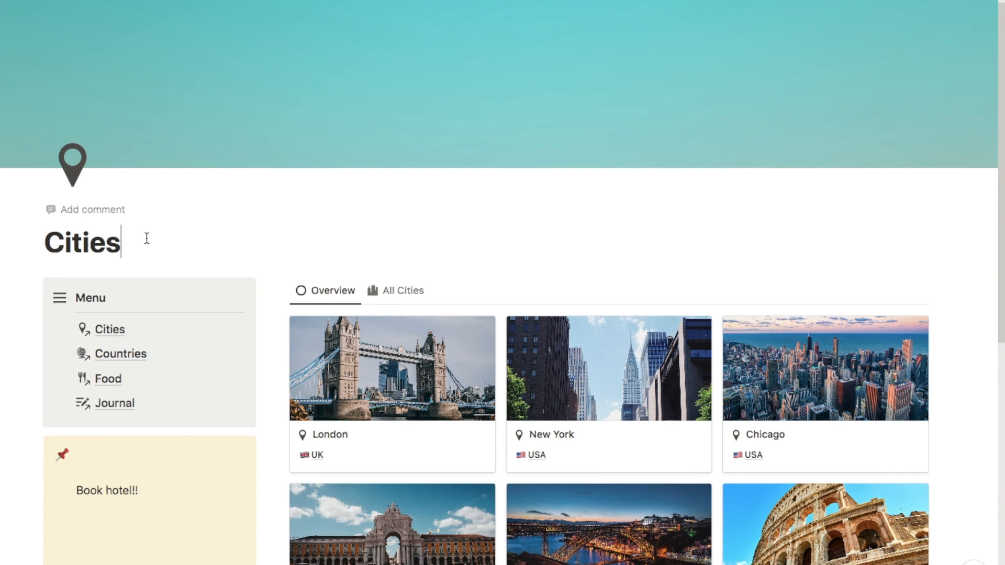
- Review the Cities page and the Travel Planner dashboard, including its two Menu callouts, map and trip galleries
scroll(157, 220, "down", 2)
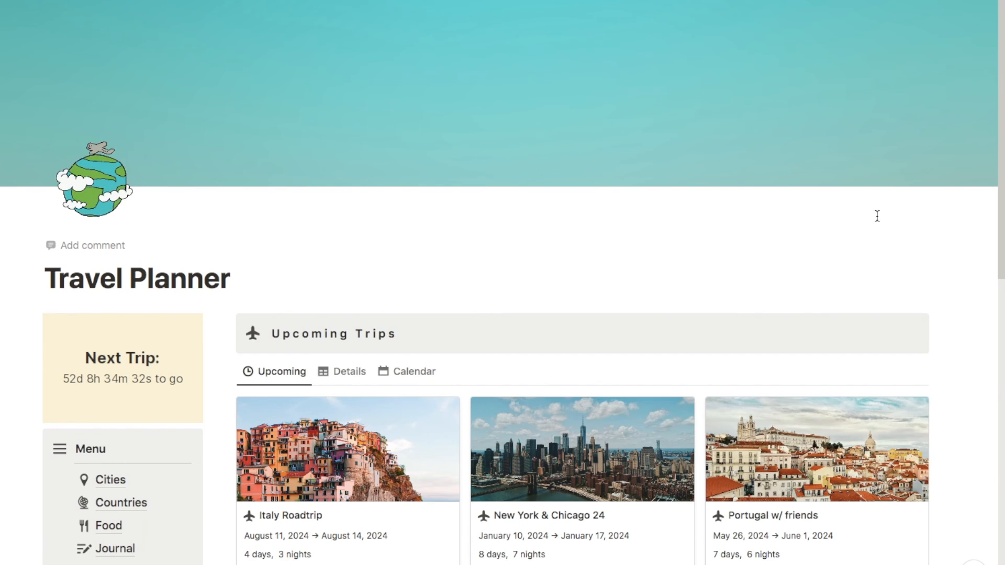
scroll(877, 216, "down", 1)
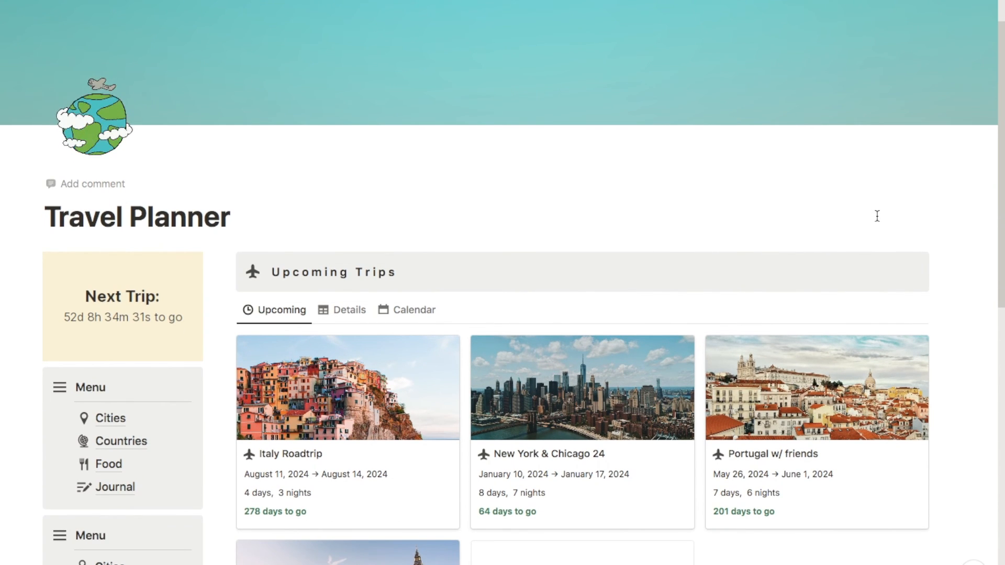
scroll(877, 216, "down", 5)
scroll(878, 222, "down", 5)
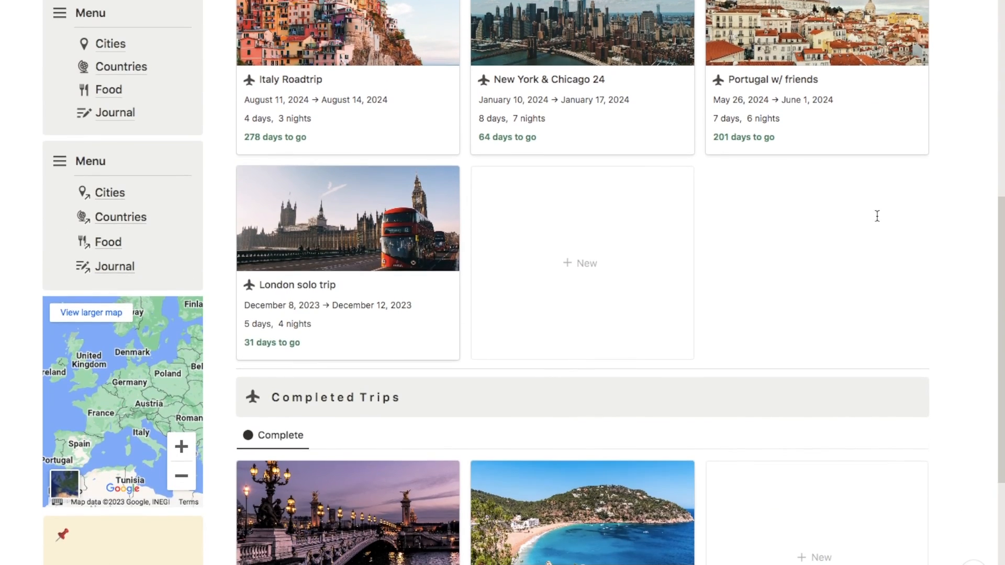
scroll(877, 215, "up", 10)
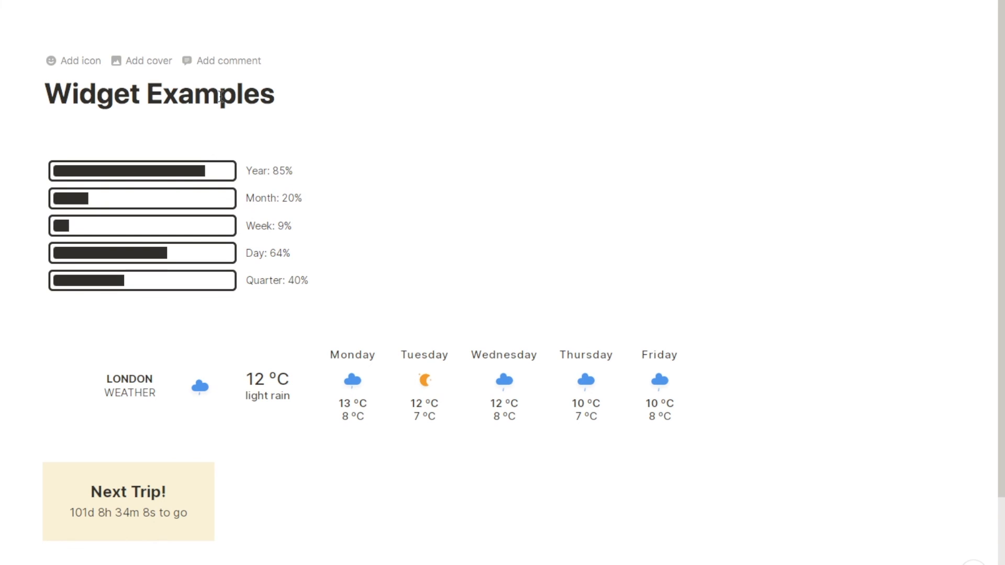
- Examine the progress bar, London weather and trip countdown widgets on the Widget Examples page
scroll(217, 95, "down", 2)
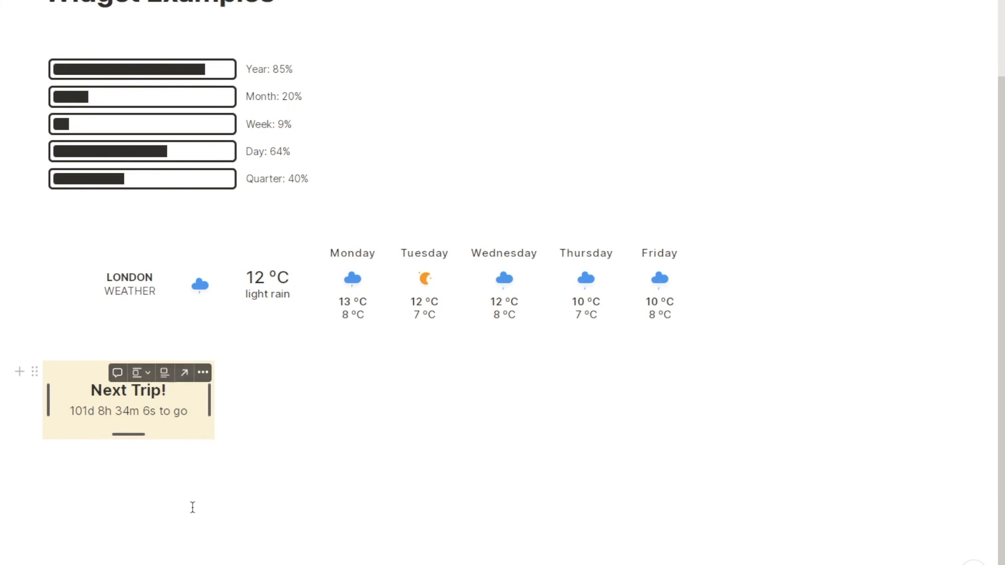
scroll(192, 507, "up", 2)
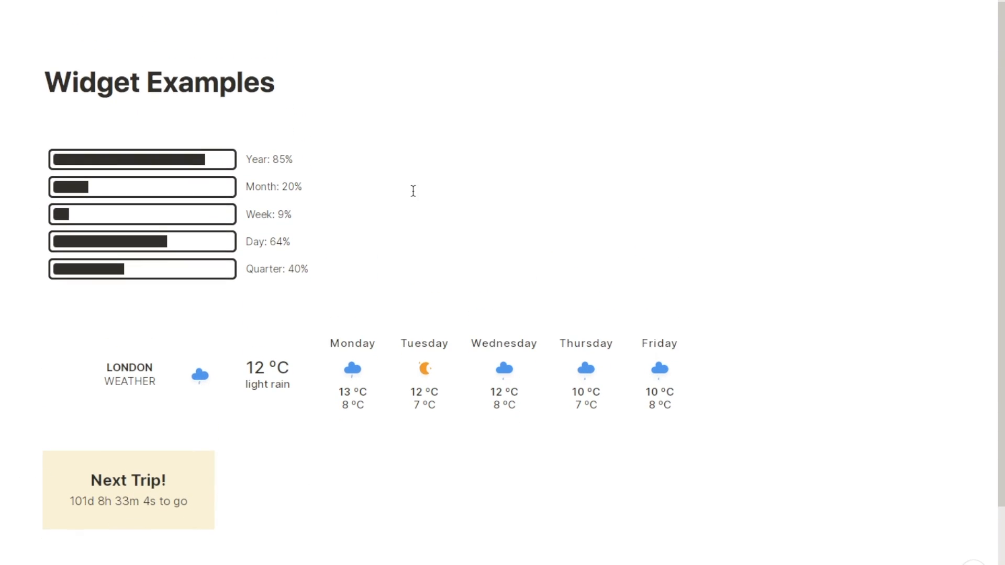
scroll(413, 191, "down", 1)
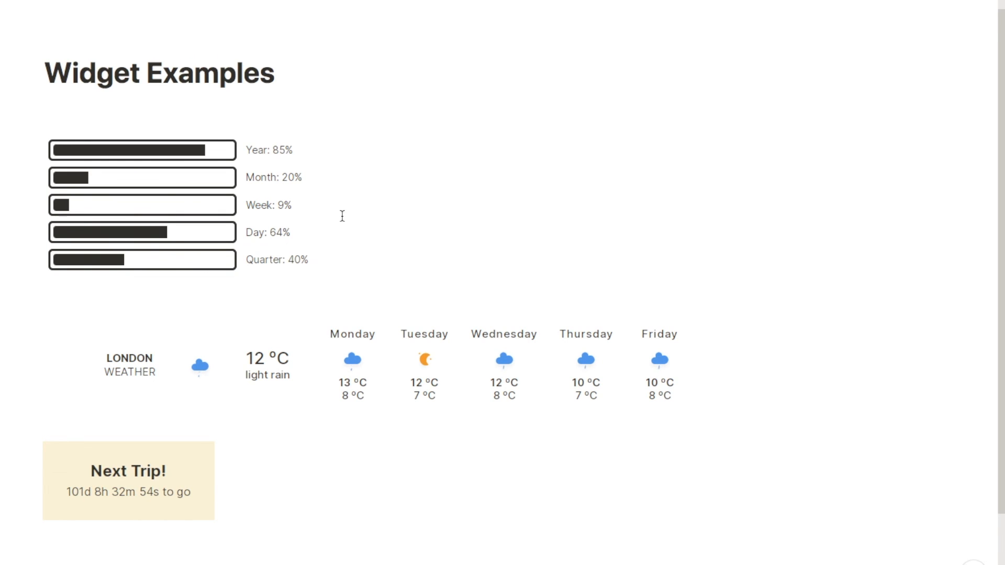
scroll(342, 216, "down", 1)
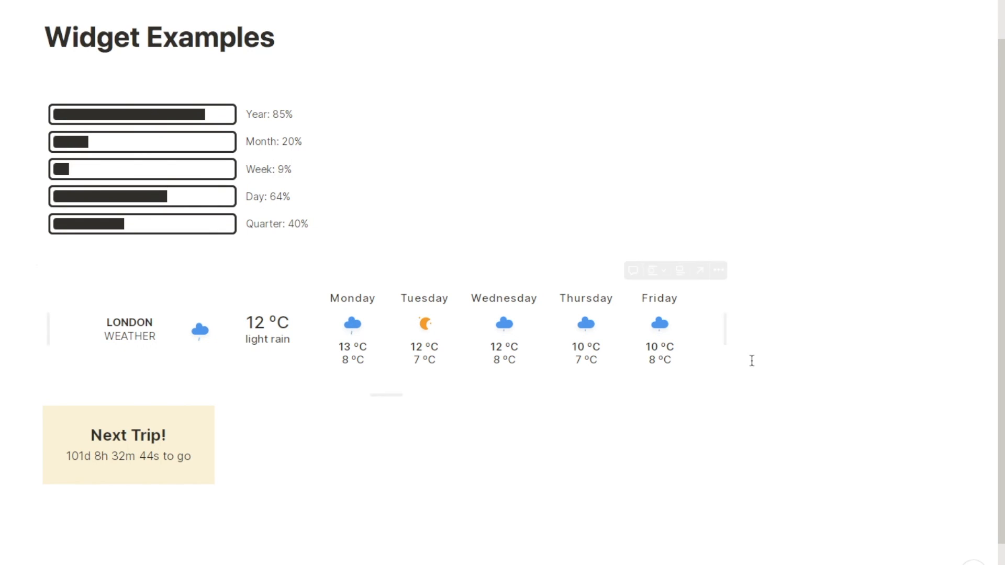
scroll(752, 361, "down", 1)
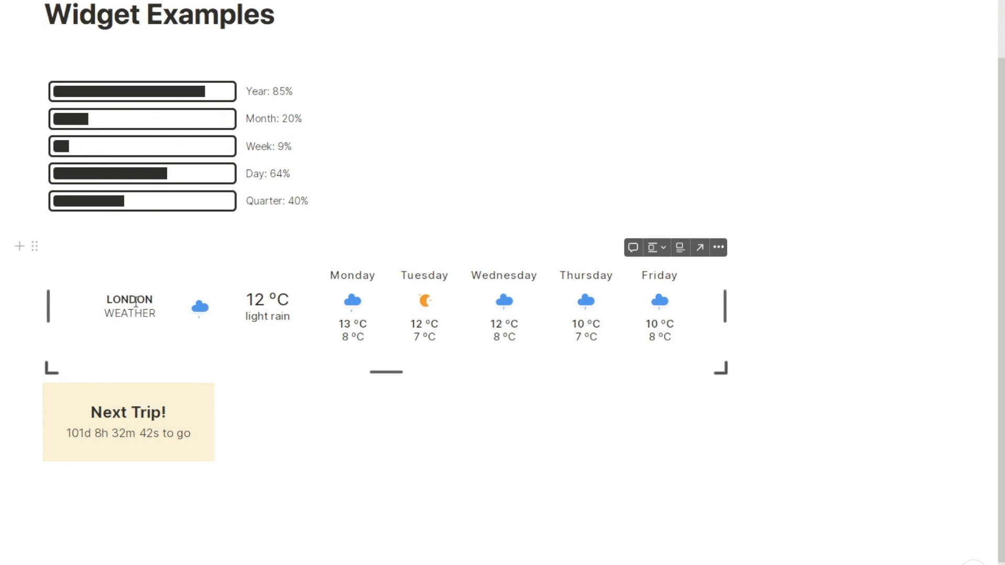
scroll(361, 414, "up", 1)
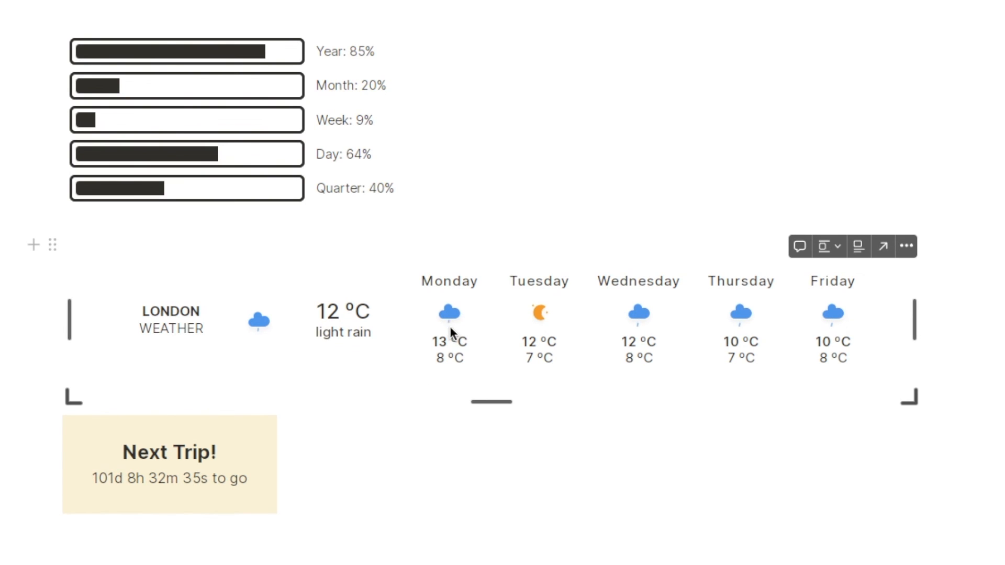
scroll(416, 513, "up", 2)
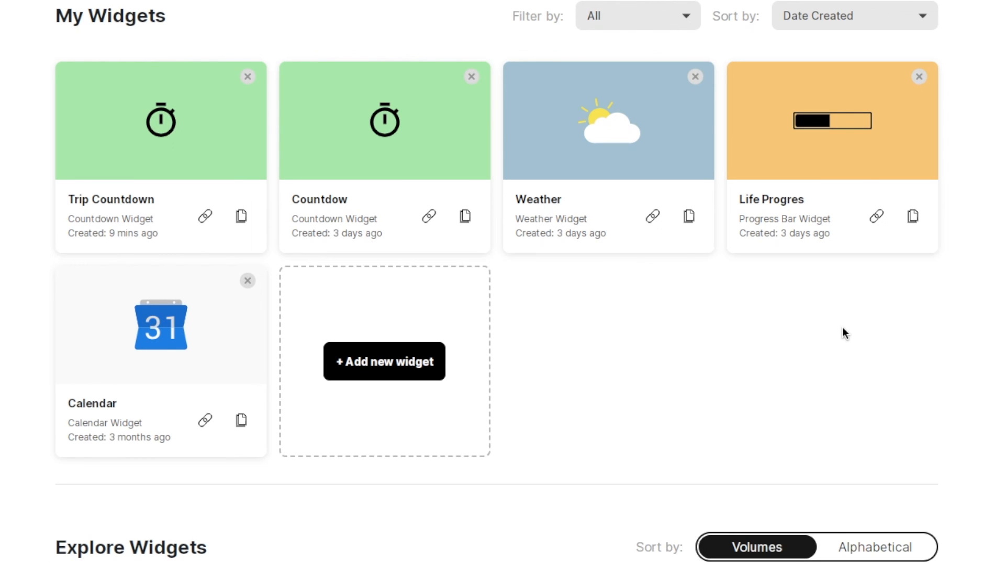
- In Indify, create a Life Progress Bar widget titled "Life progress"
scroll(842, 328, "down", 2)
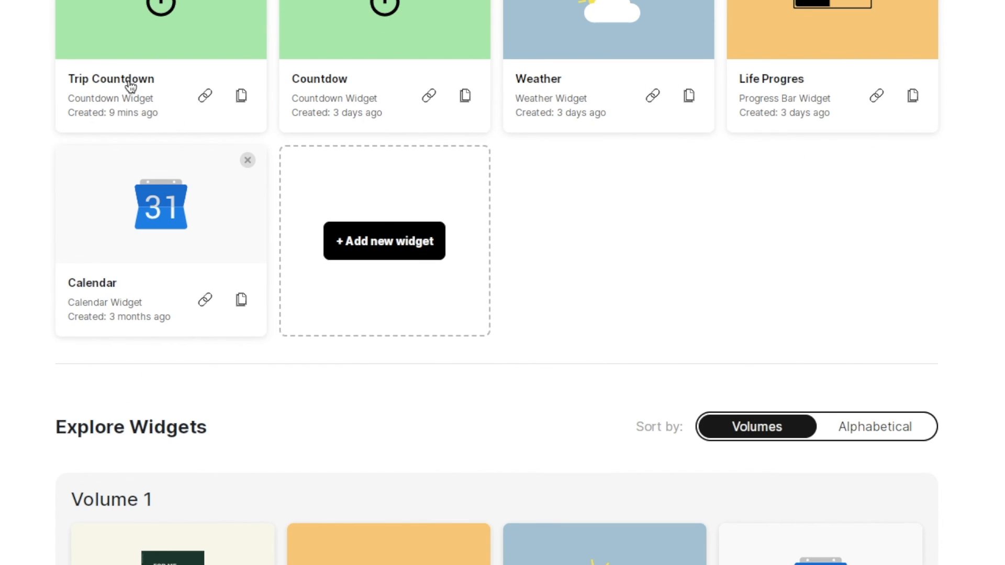
scroll(544, 251, "down", 8)
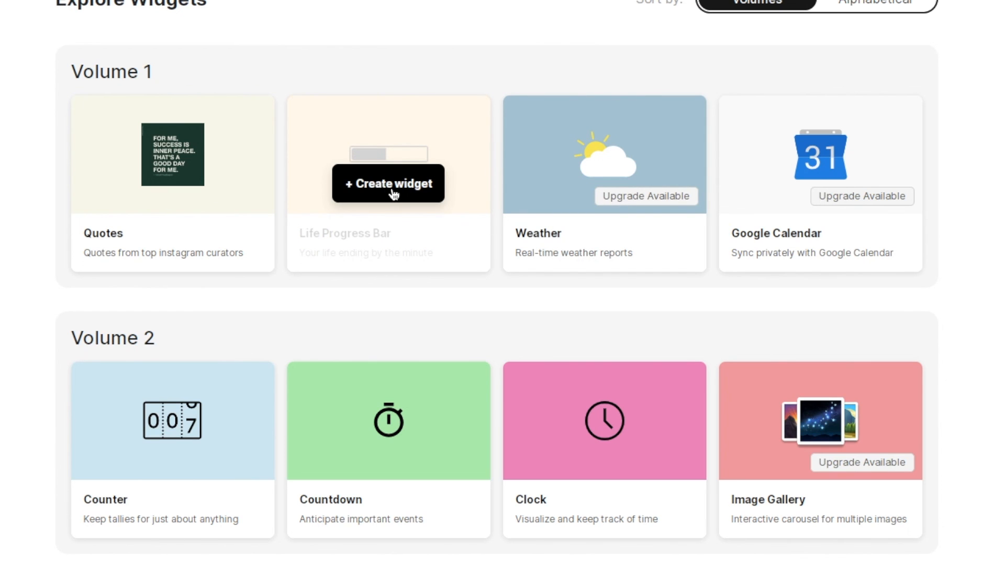
left_click(373, 186)
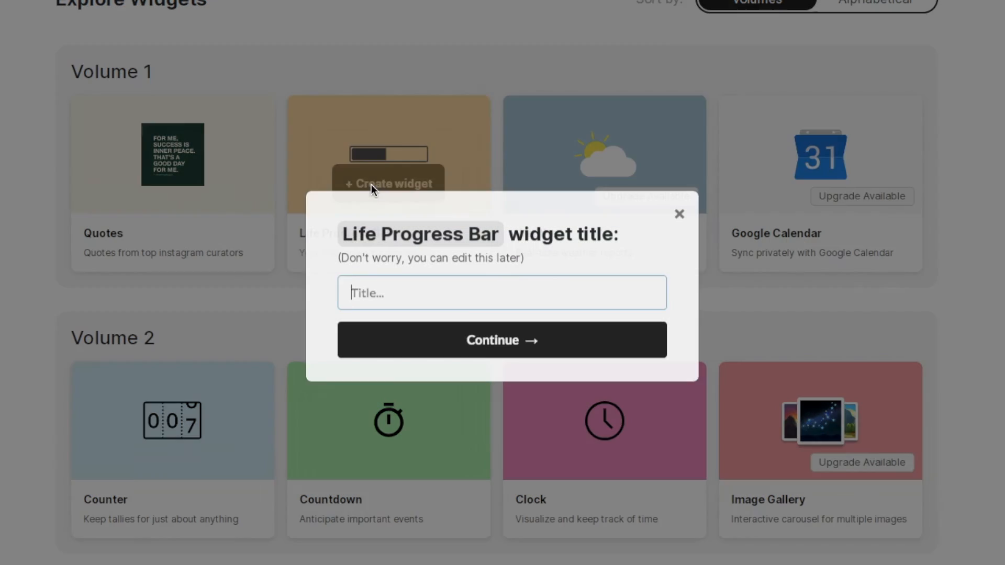
type("Life p")
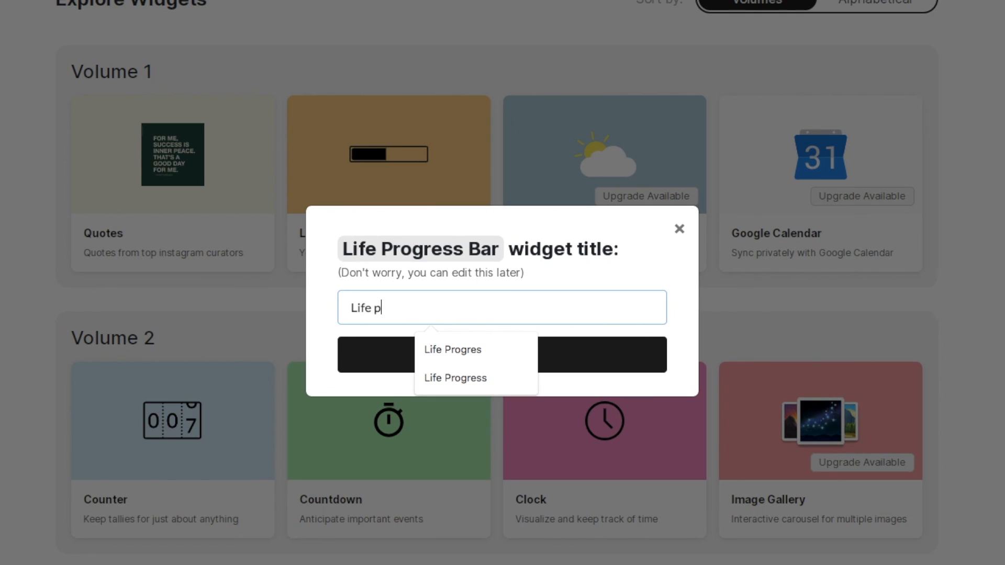
type("rogress")
key("Return")
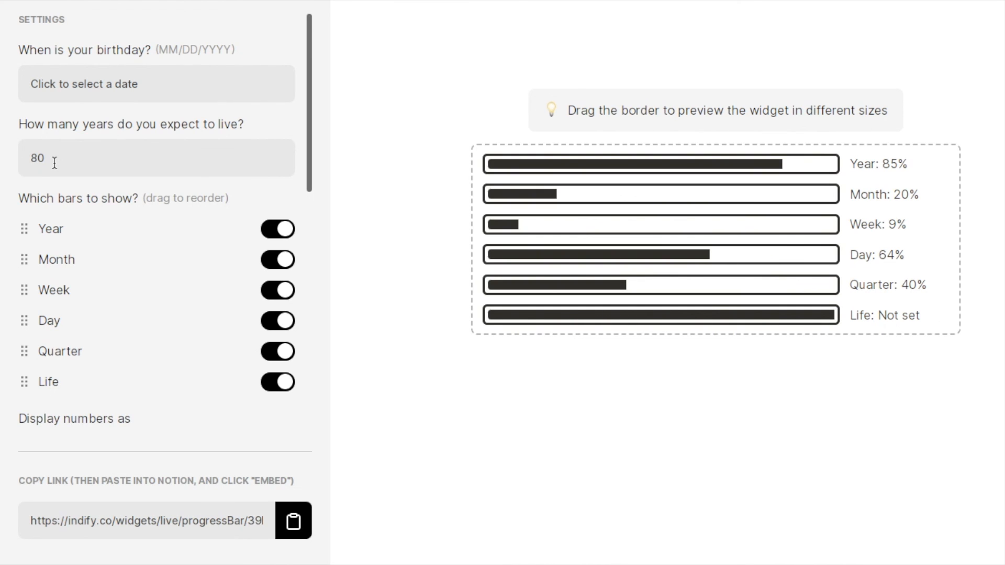
- Hide the Life and Quarter bars in the progress bar widget and copy its embed link
left_click(285, 388)
left_click(285, 354)
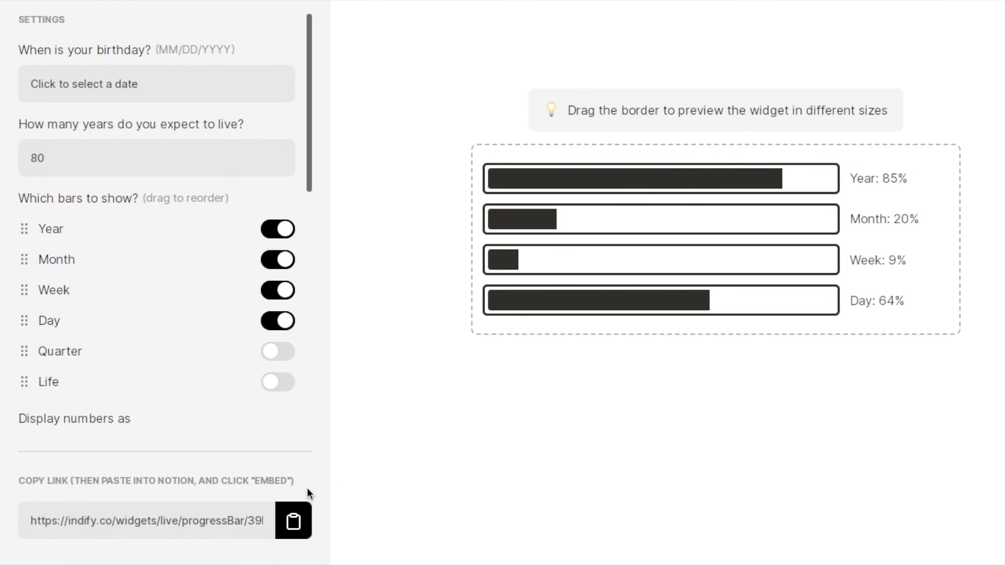
left_click(294, 522)
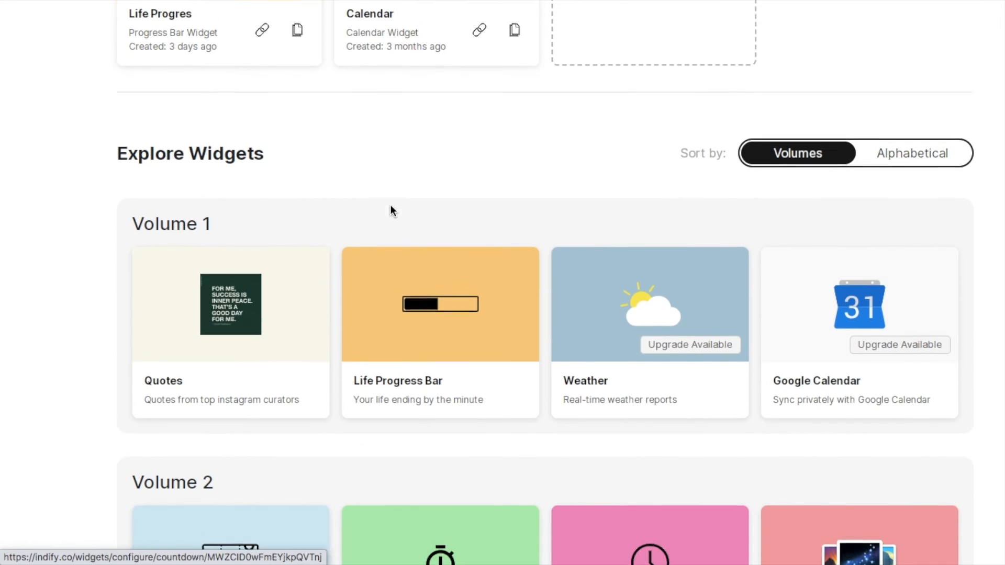
- Create a Weather widget and set its location to London, England, United Kingdom
scroll(390, 206, "down", 2)
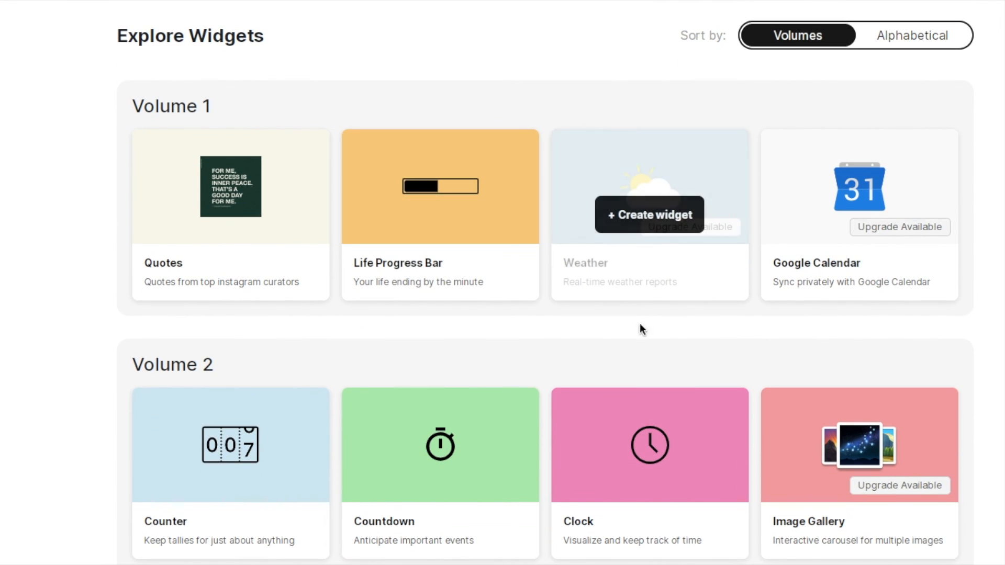
left_click(637, 227)
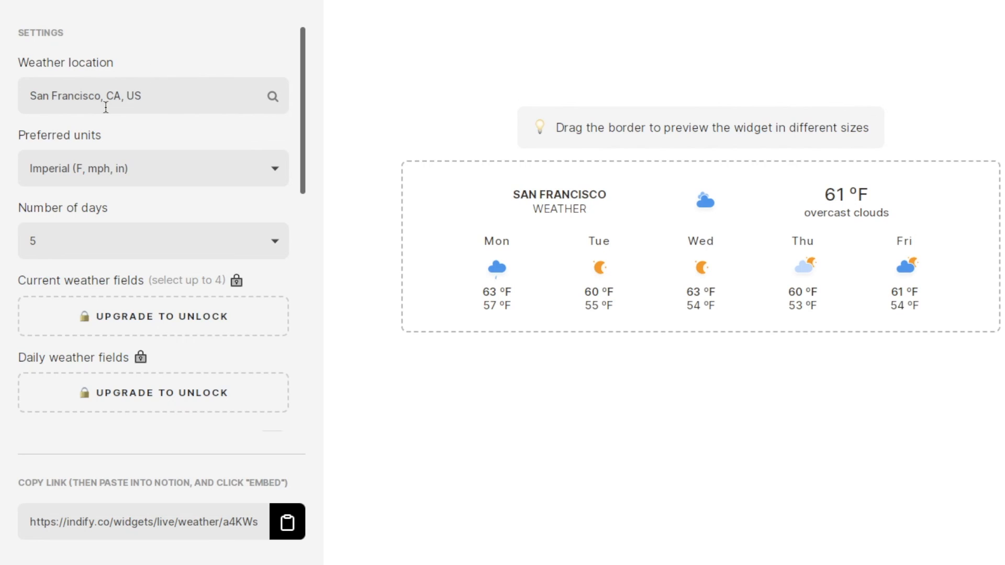
left_click(171, 96)
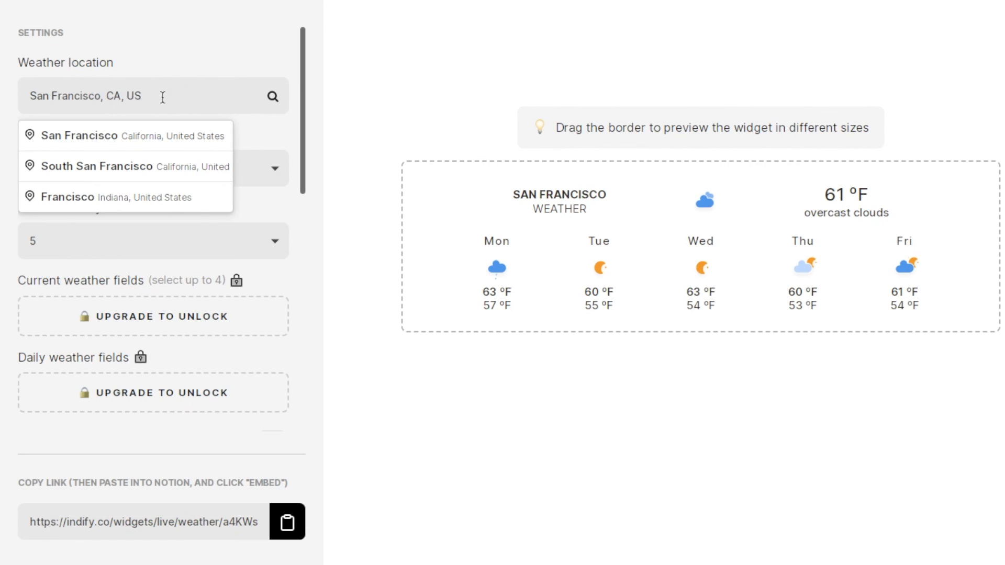
left_click_drag(163, 97, 25, 98)
type("London")
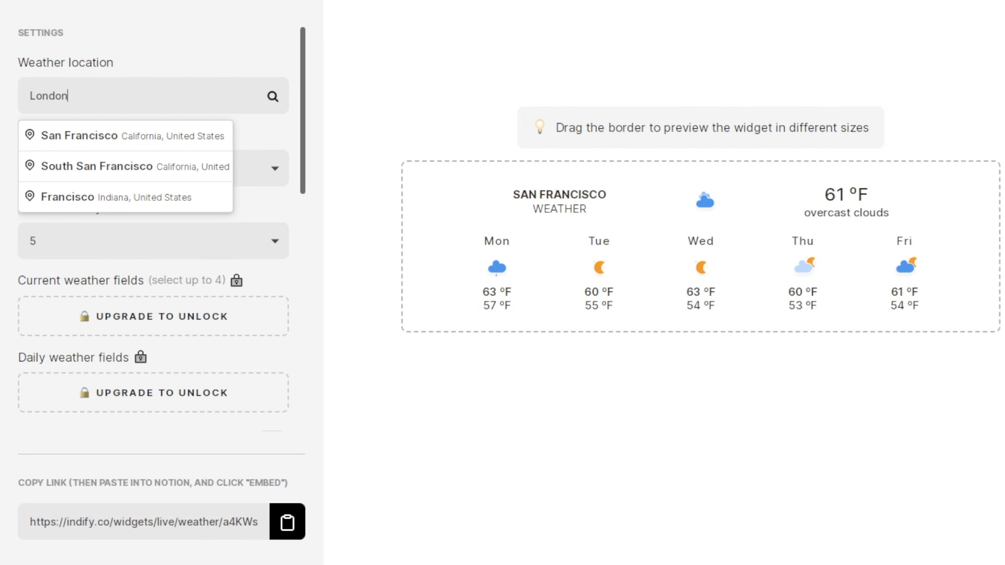
left_click(82, 124)
- Set the weather widget's preferred units to Metric (Celsius, km/h, mm) and keep the forecast at 5 days
left_click(96, 170)
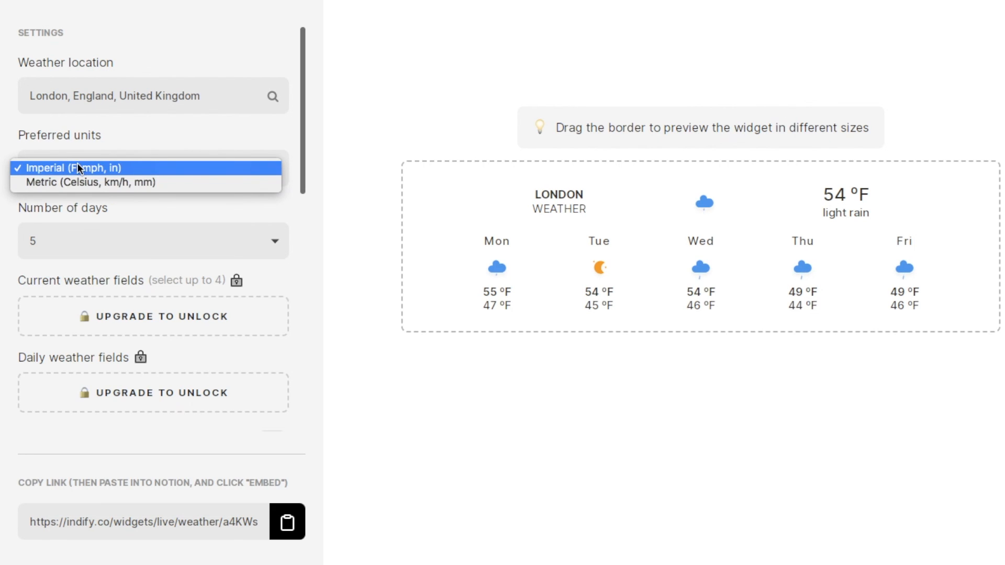
left_click(82, 182)
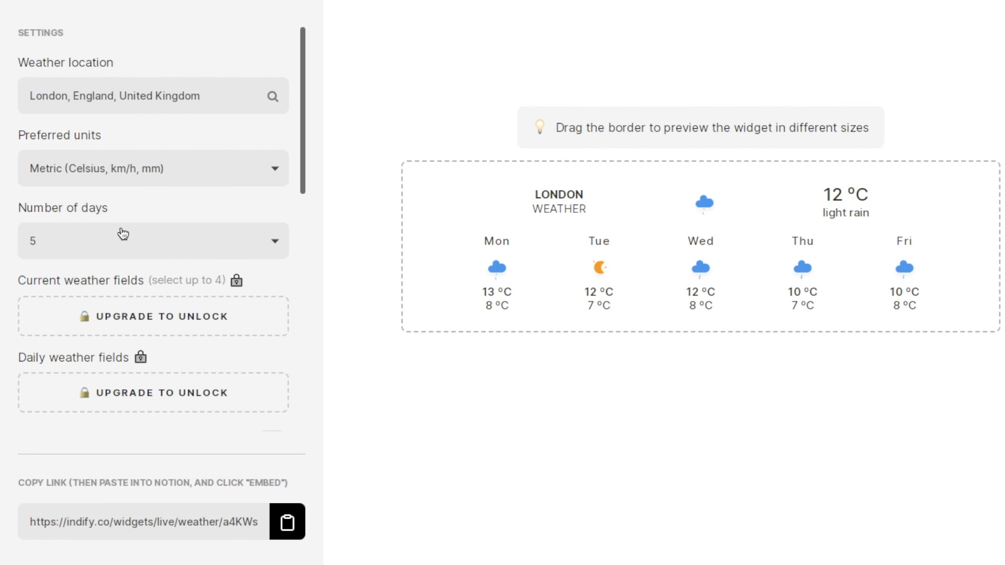
left_click(81, 238)
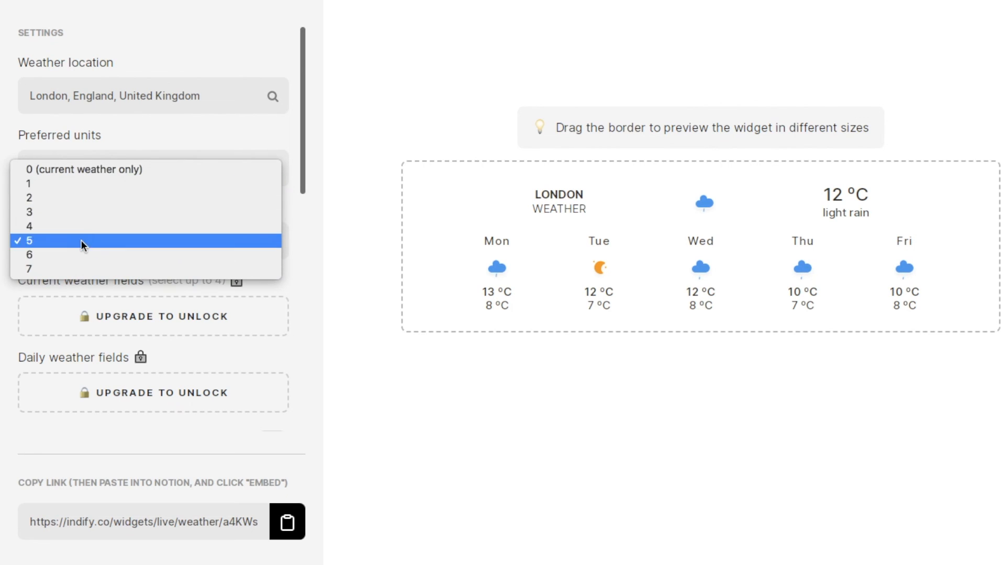
left_click(353, 358)
- Try non-animated greyscale icons on the weather widget, and restore the animated colour icons
scroll(179, 298, "down", 8)
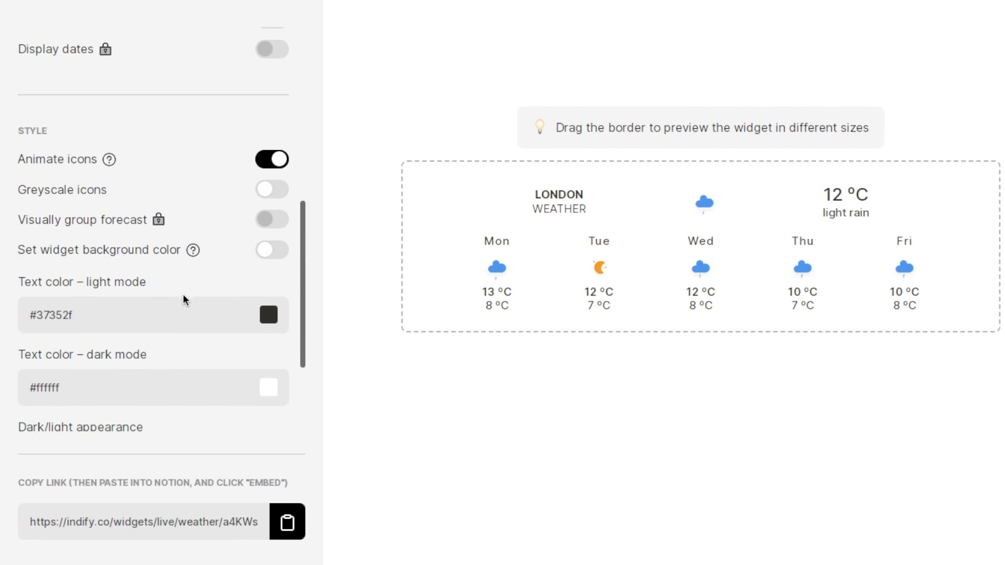
left_click(280, 162)
left_click(271, 194)
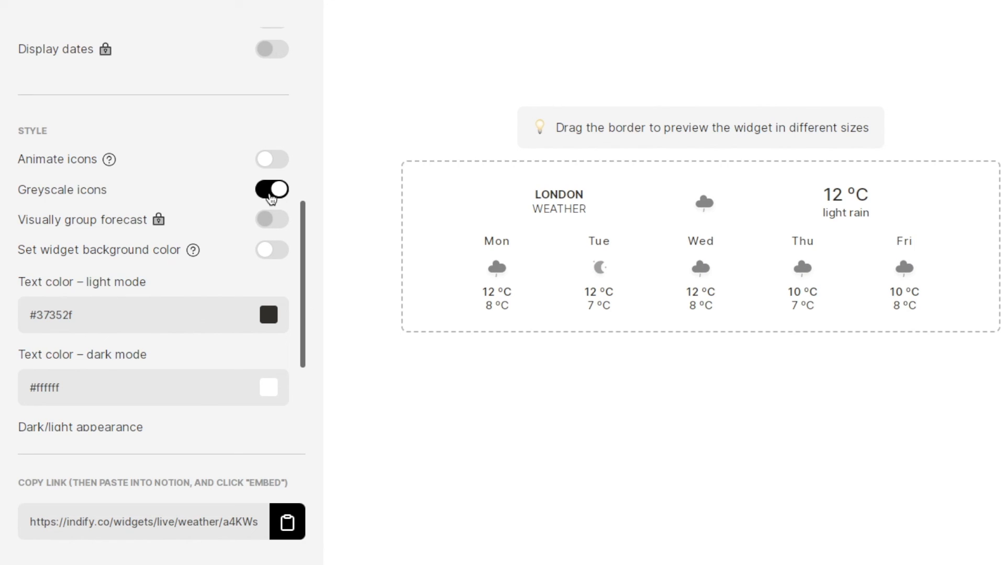
left_click(271, 195)
left_click(268, 162)
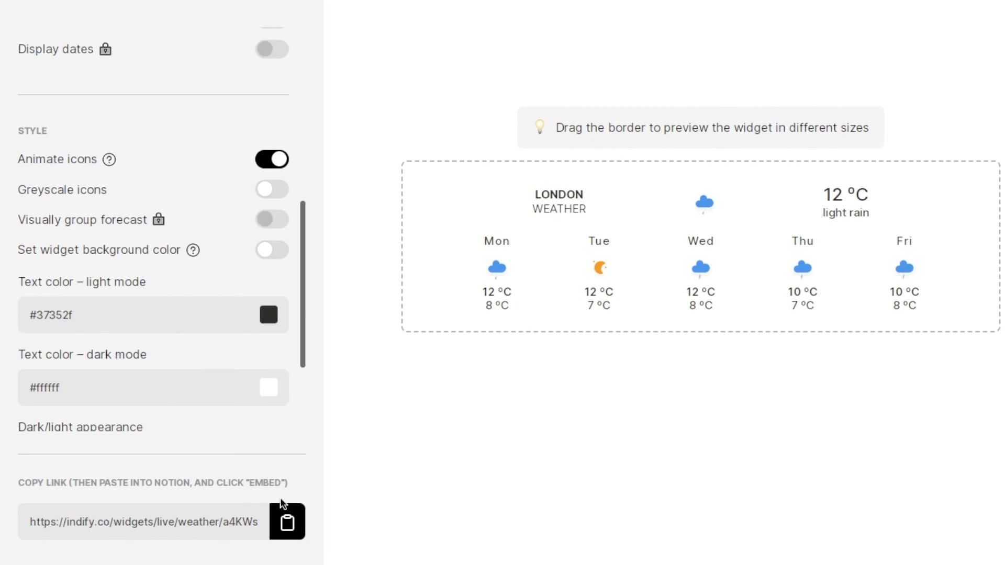
- Copy the weather widget's embed link
left_click(289, 525)
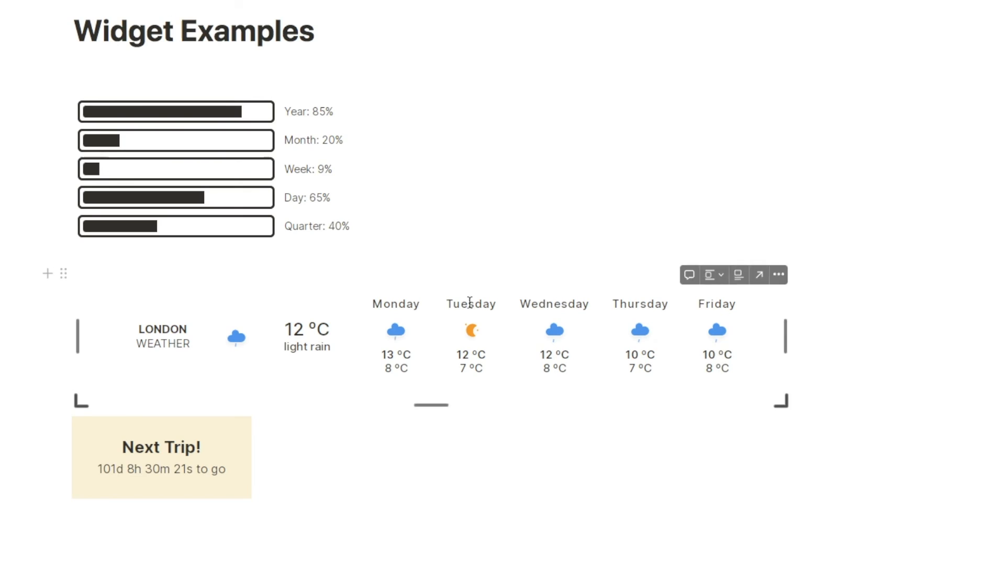
- On Notion's Widget Examples page, narrow the London weather embed to the countdown's width and extend its height to fit the five-day forecast
scroll(468, 299, "down", 3)
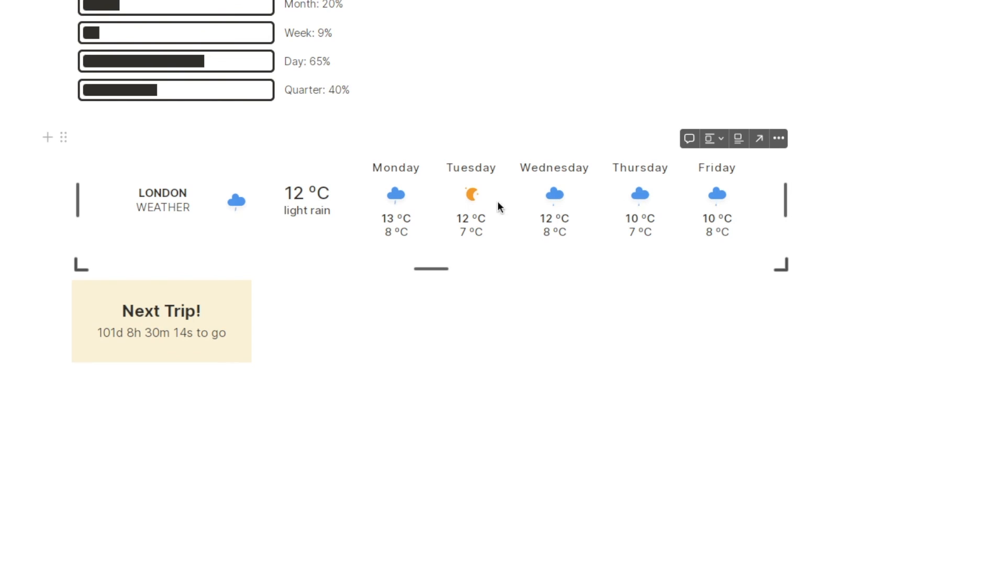
left_click_drag(785, 200, 278, 202)
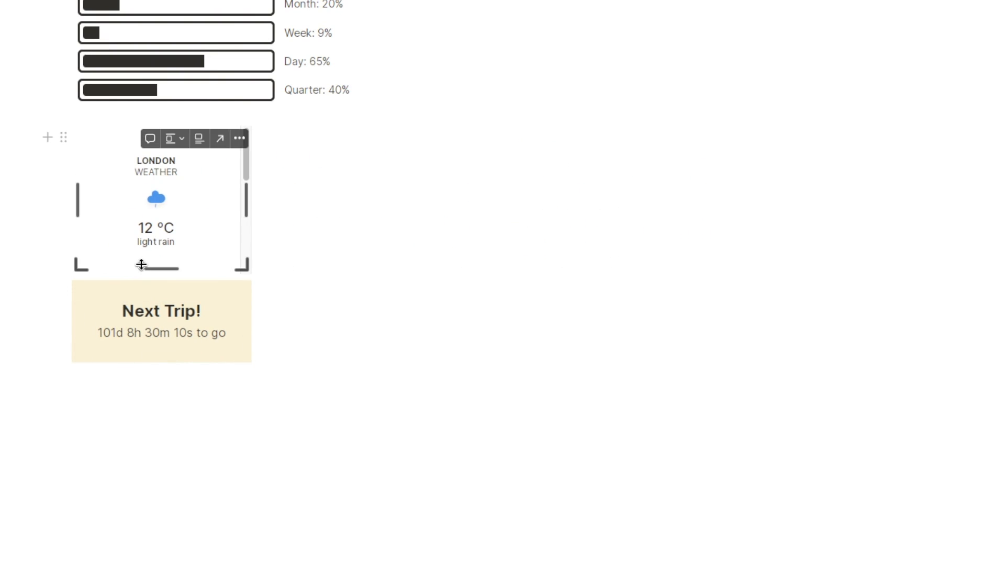
left_click_drag(151, 269, 137, 505)
scroll(137, 503, "down", 1)
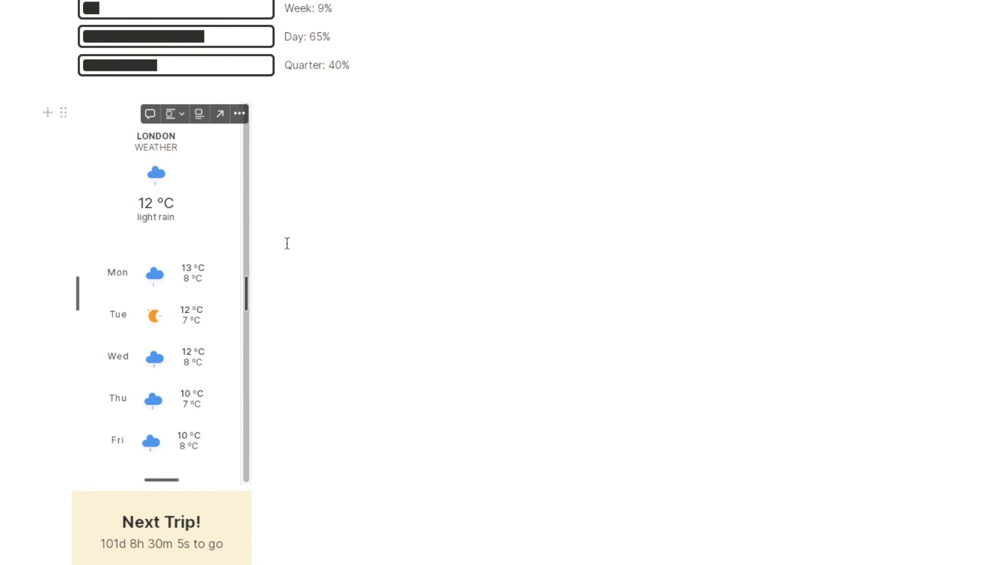
scroll(309, 204, "up", 1)
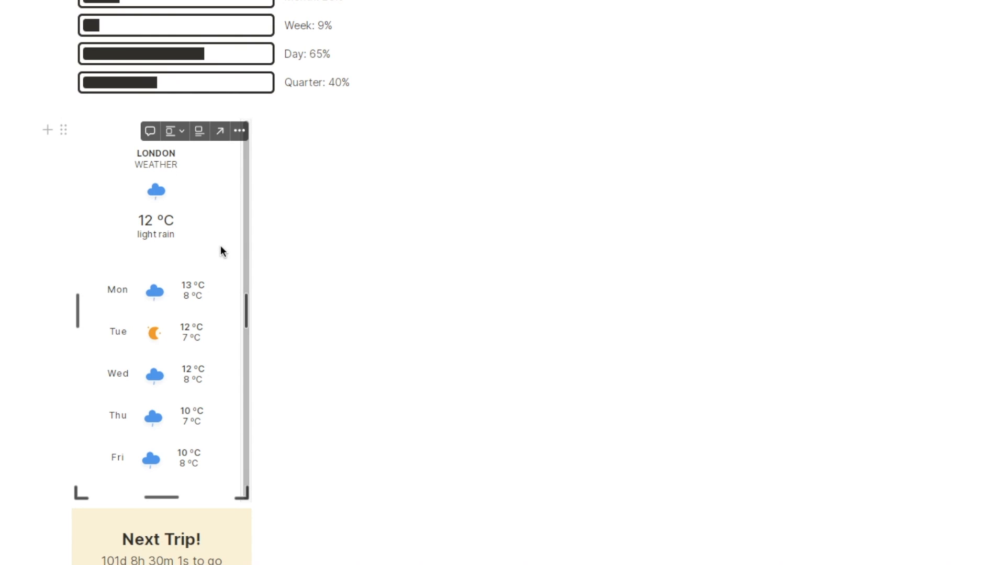
scroll(399, 199, "down", 1)
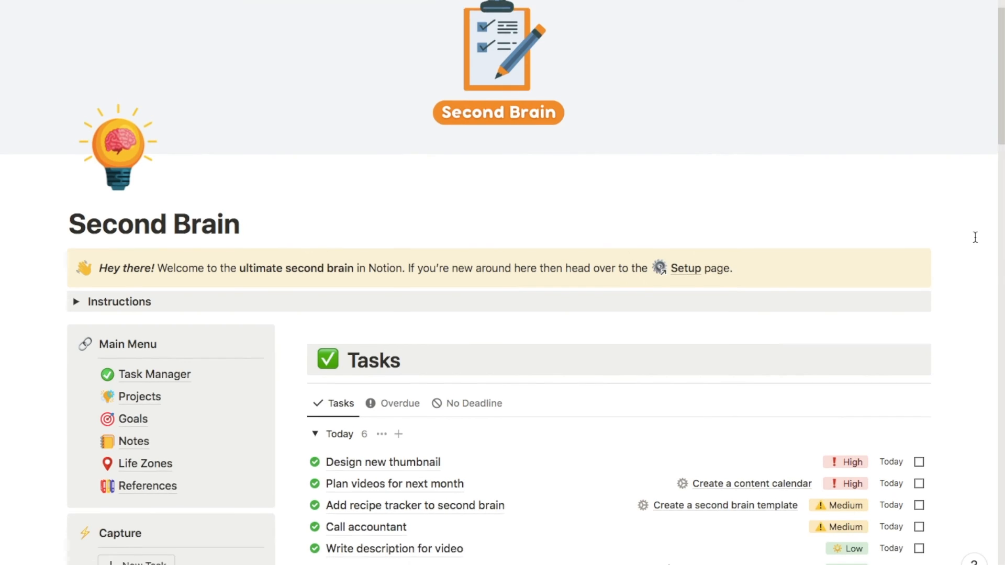
- Look through the Second Brain page's menus, tasks, projects, goals, life zones and references
scroll(975, 237, "down", 10)
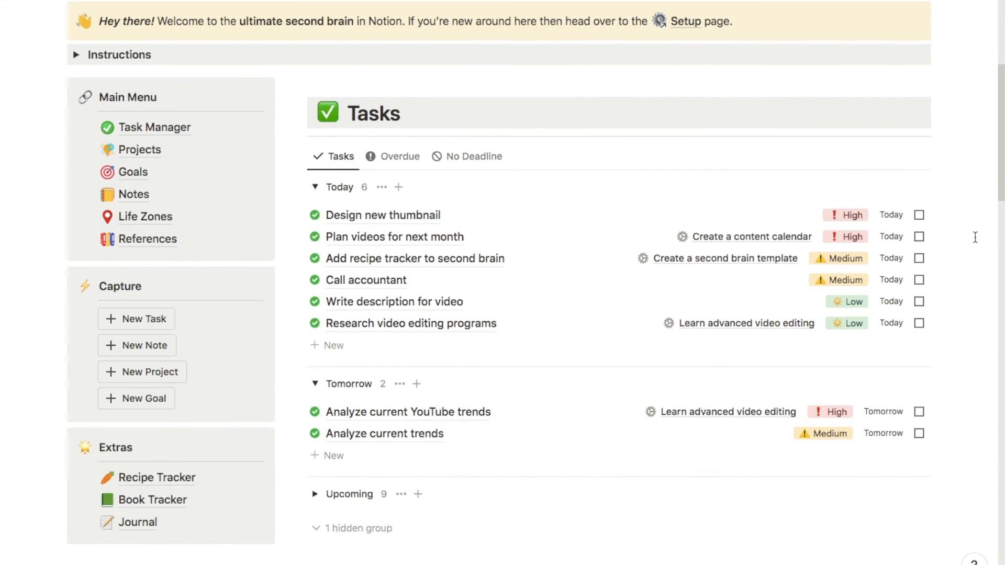
scroll(975, 237, "down", 10)
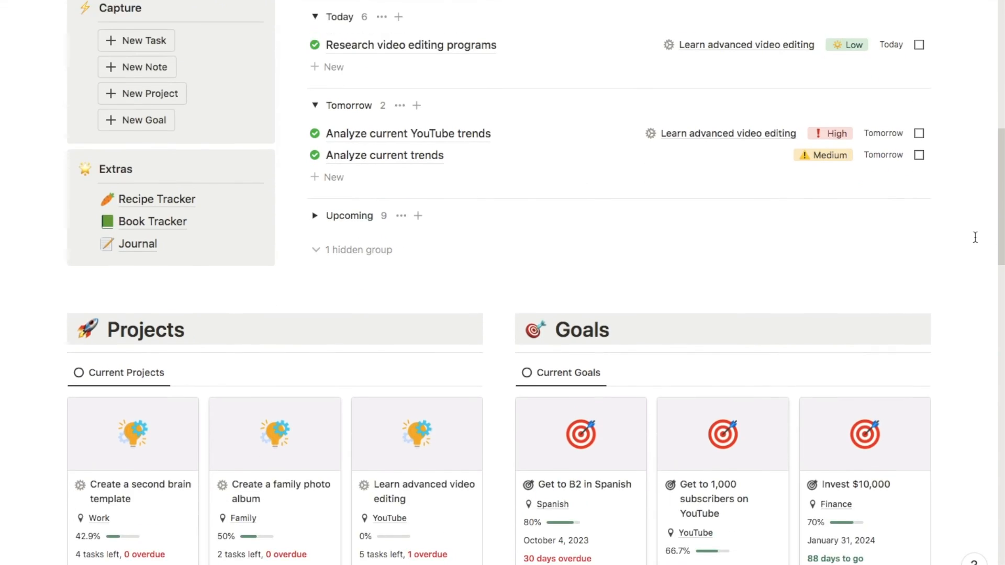
scroll(975, 237, "down", 12)
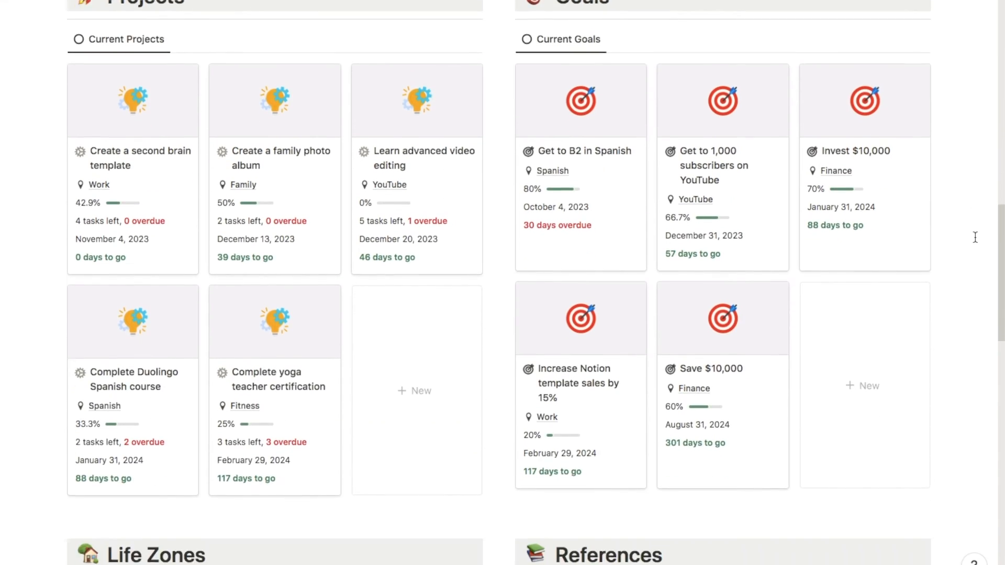
scroll(975, 237, "down", 13)
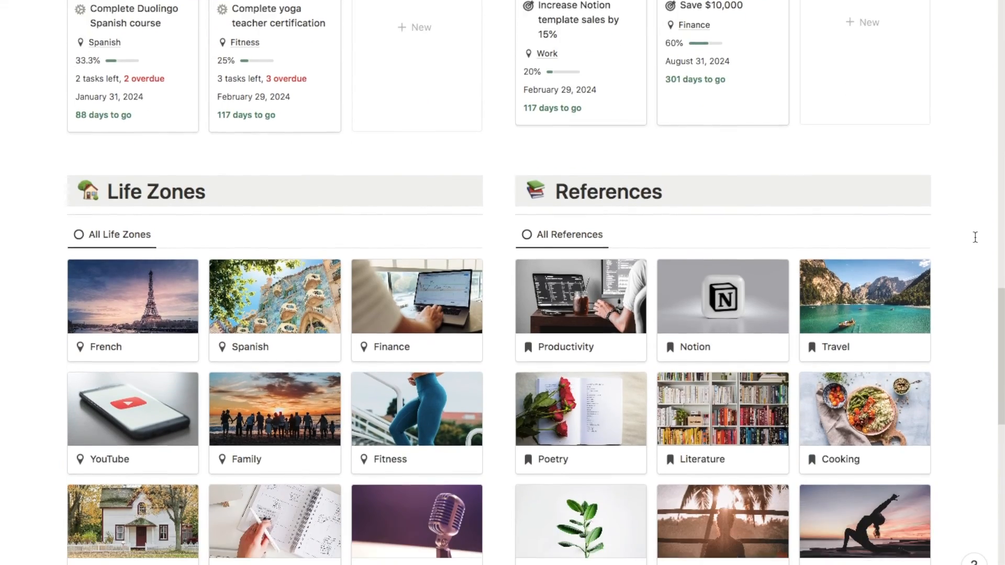
scroll(975, 237, "down", 3)
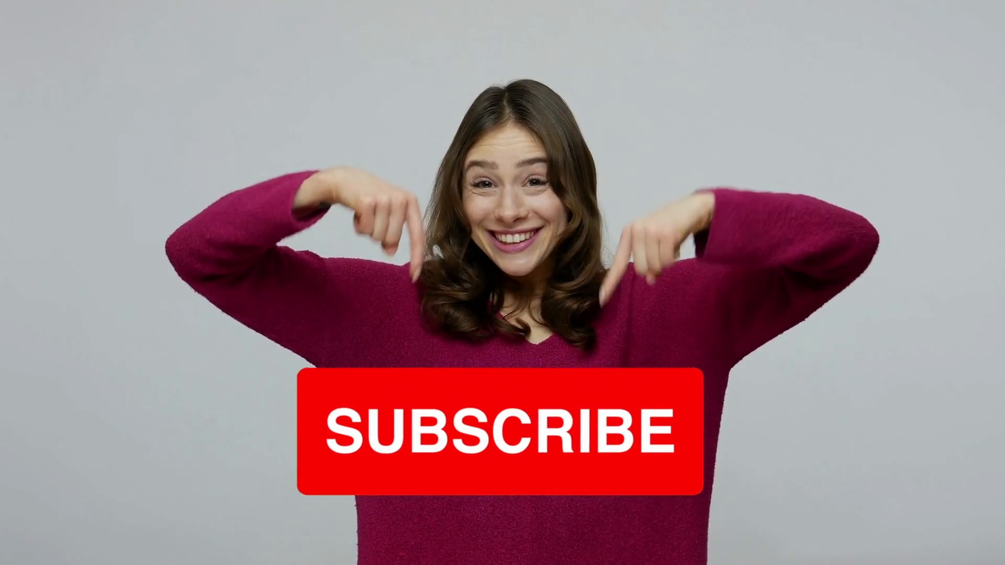